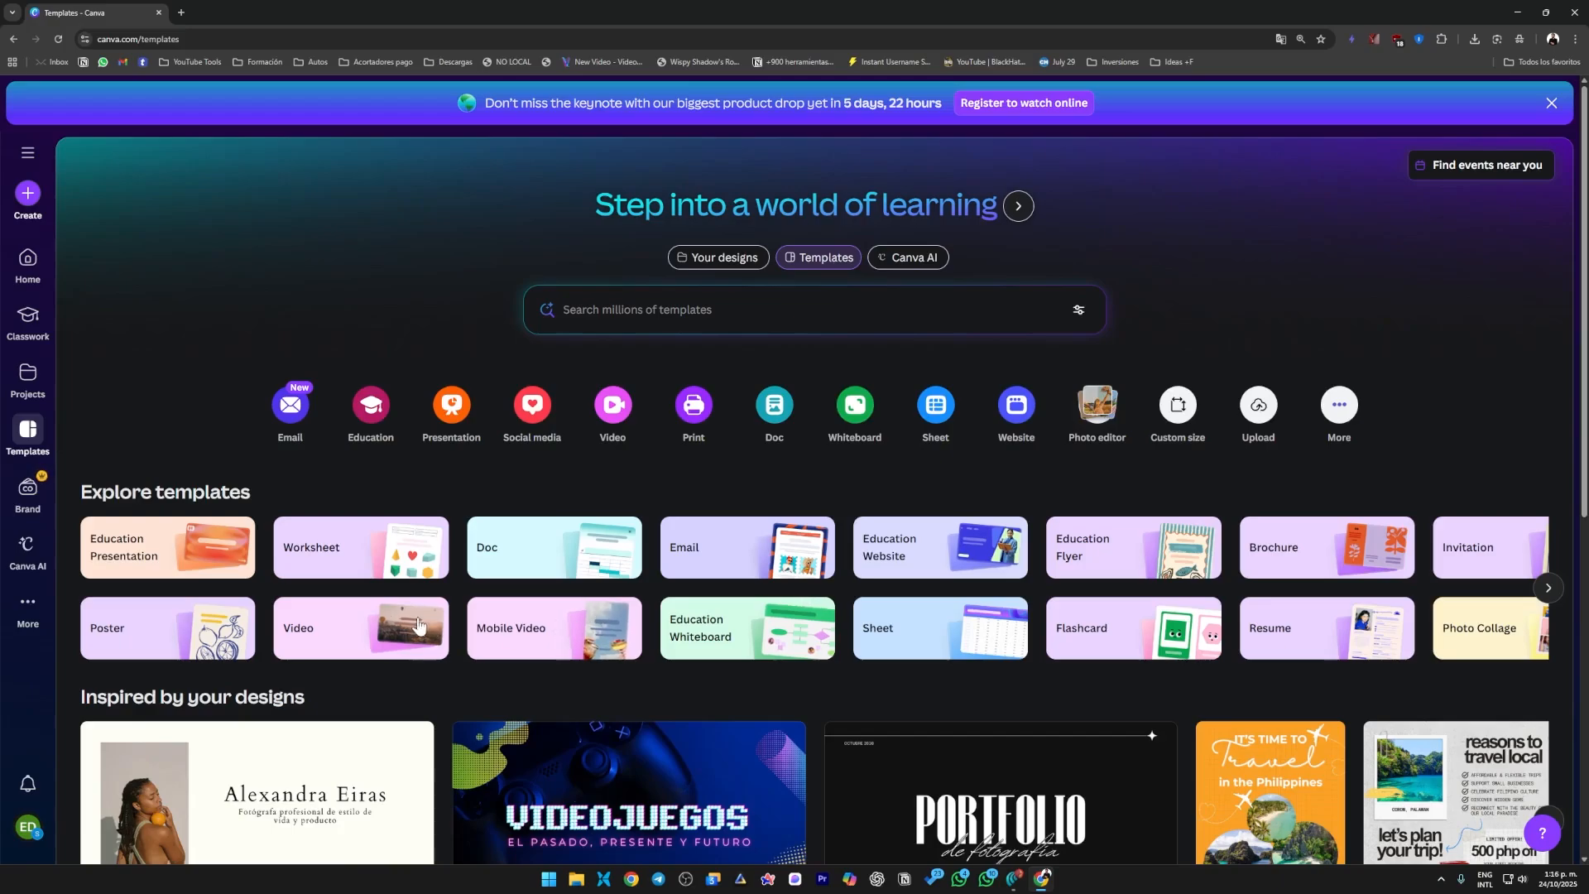
Search the template library for "PERSONAL PORTFOLIO".
scroll(1192, 687, down, 2)
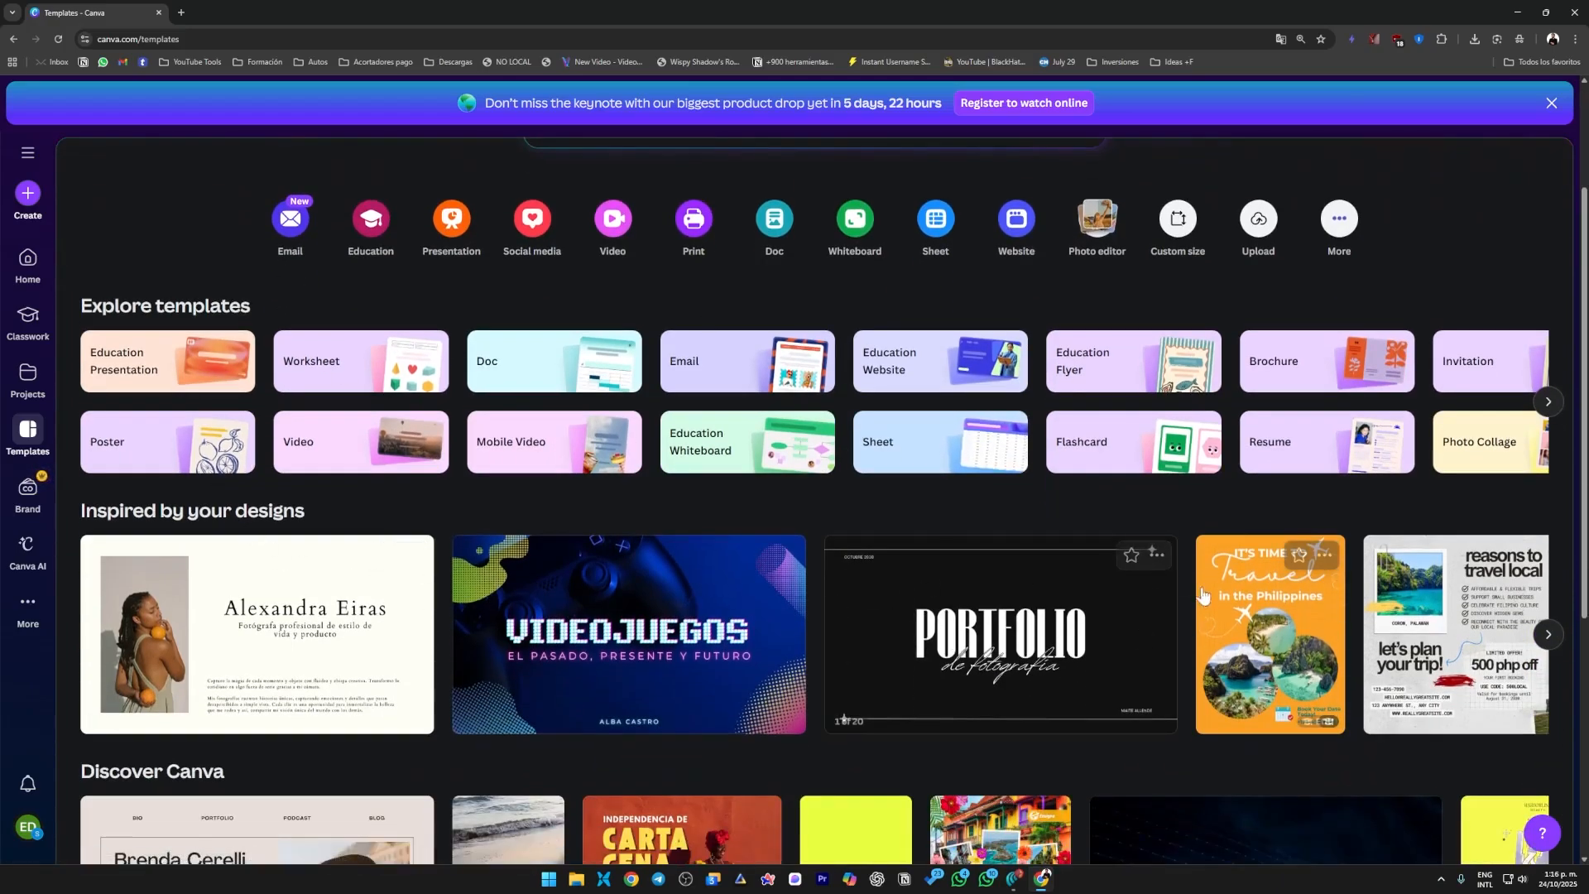
scroll(749, 614, up, 2)
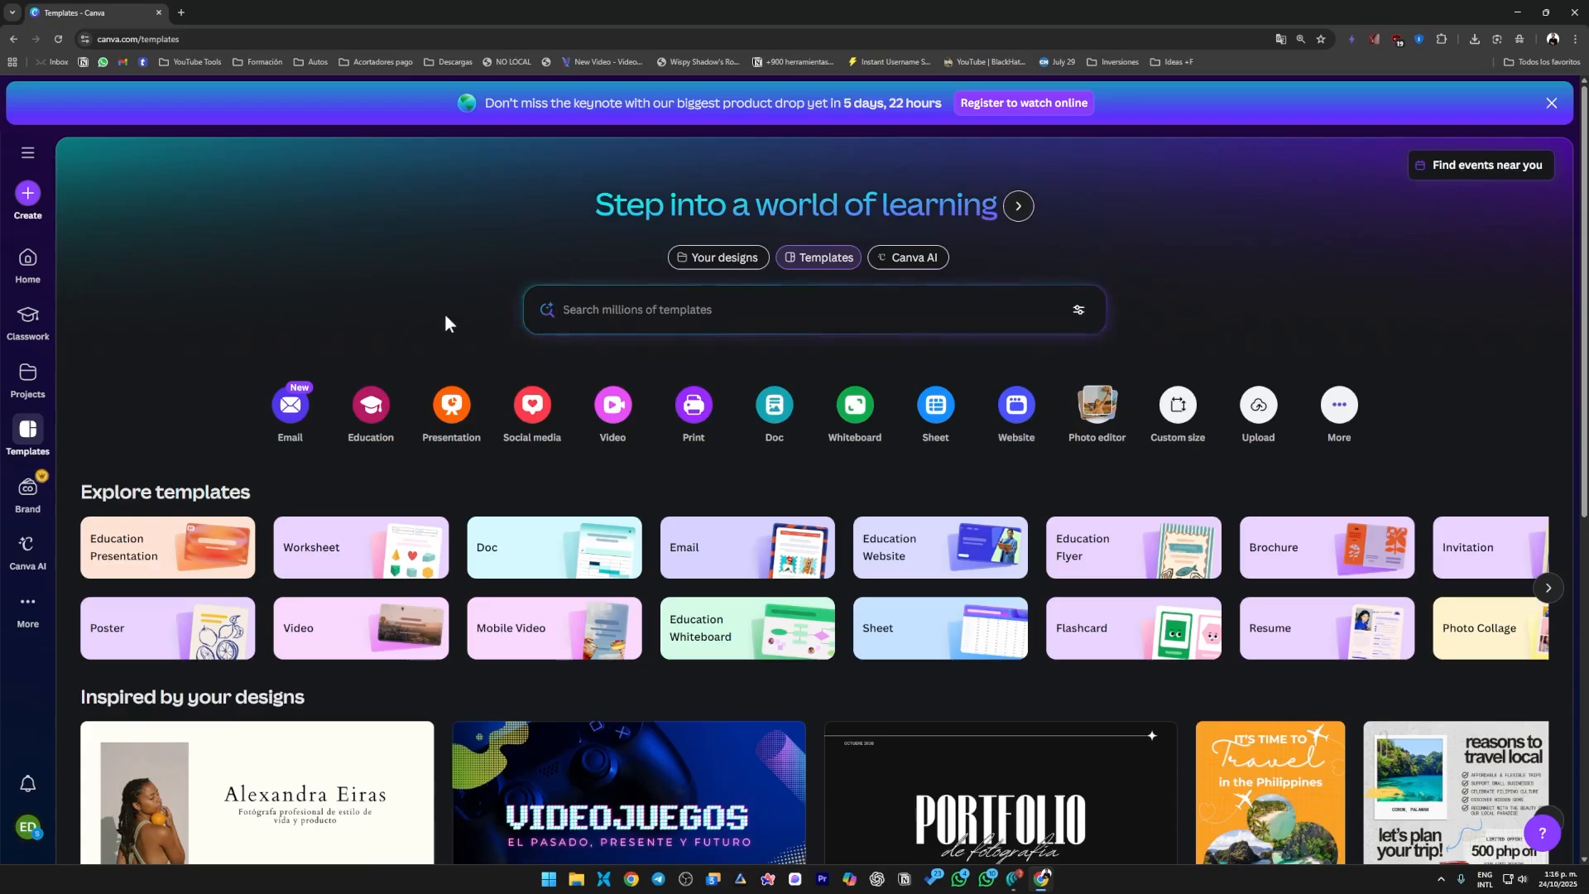
click(599, 311)
text(PORTFOLIO)
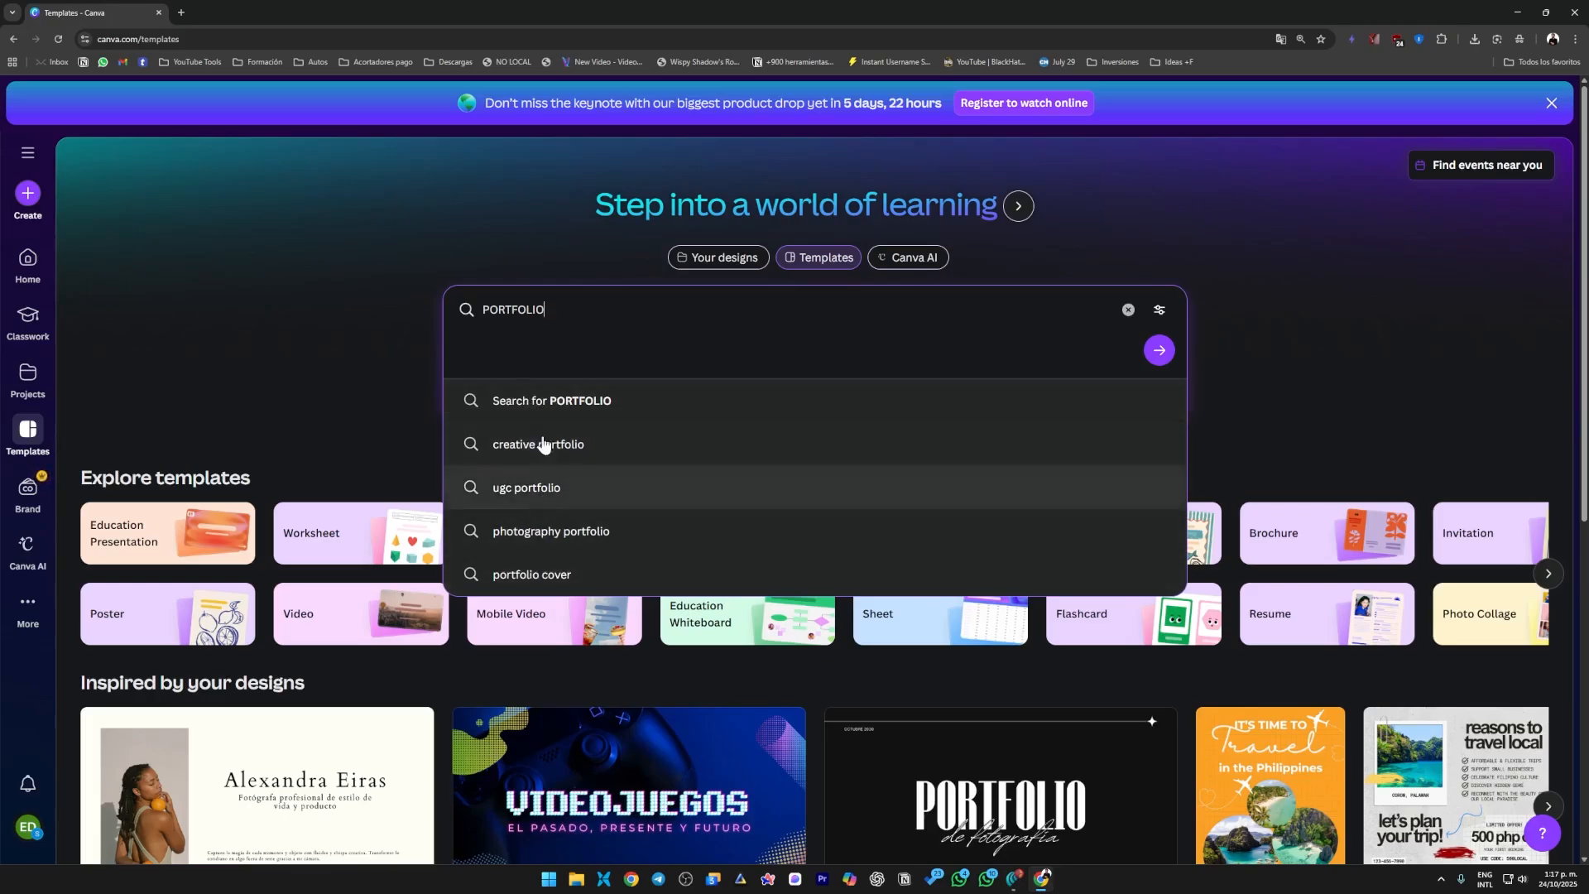
text(PERSONAL)
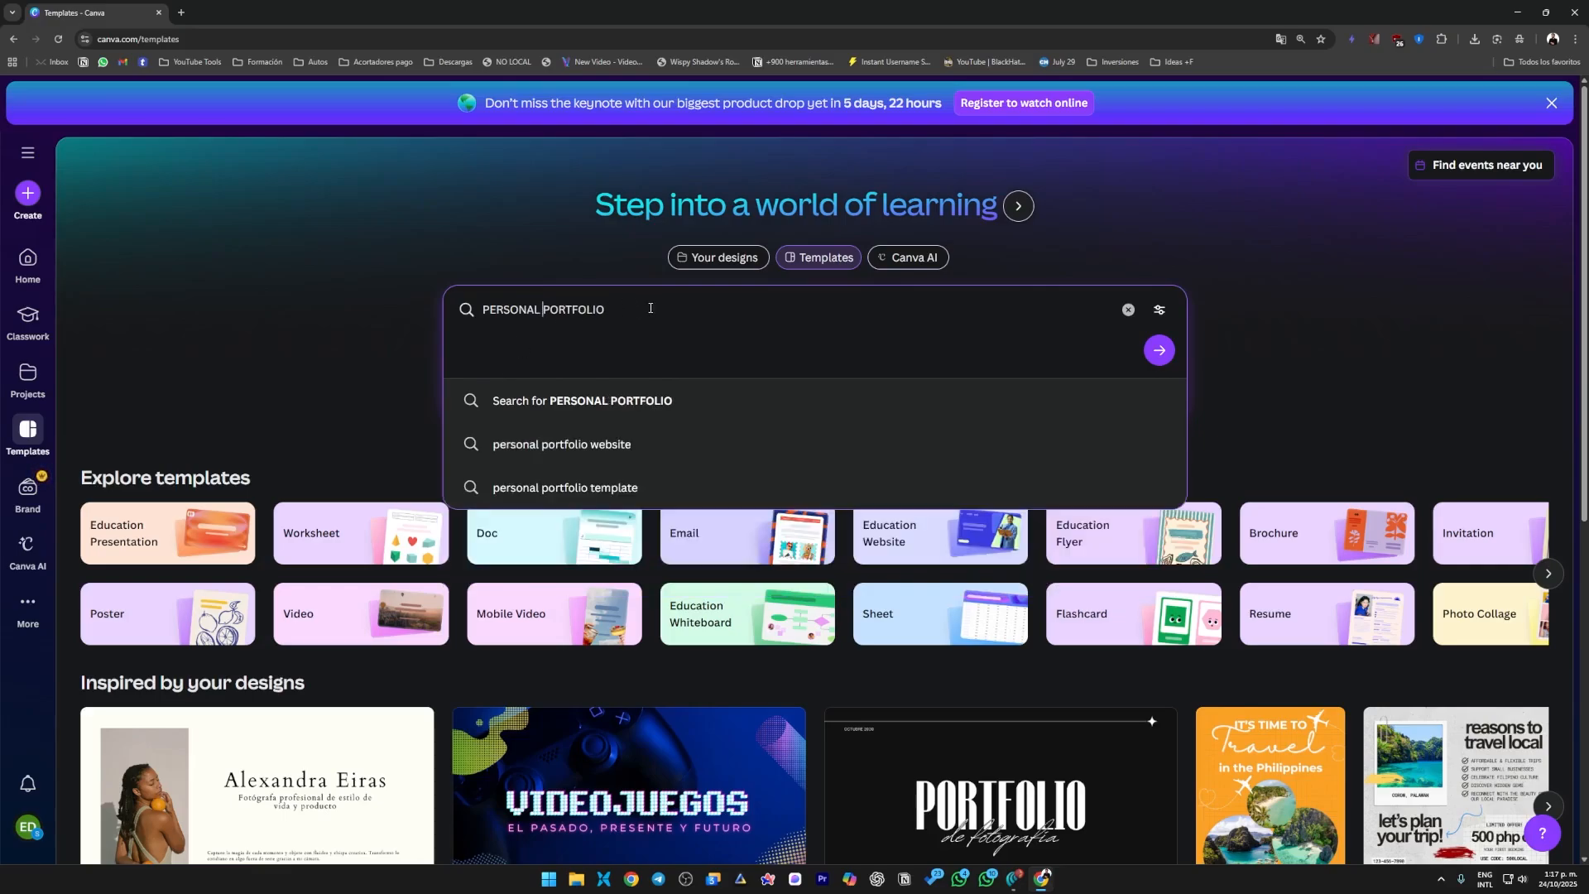
click(613, 397)
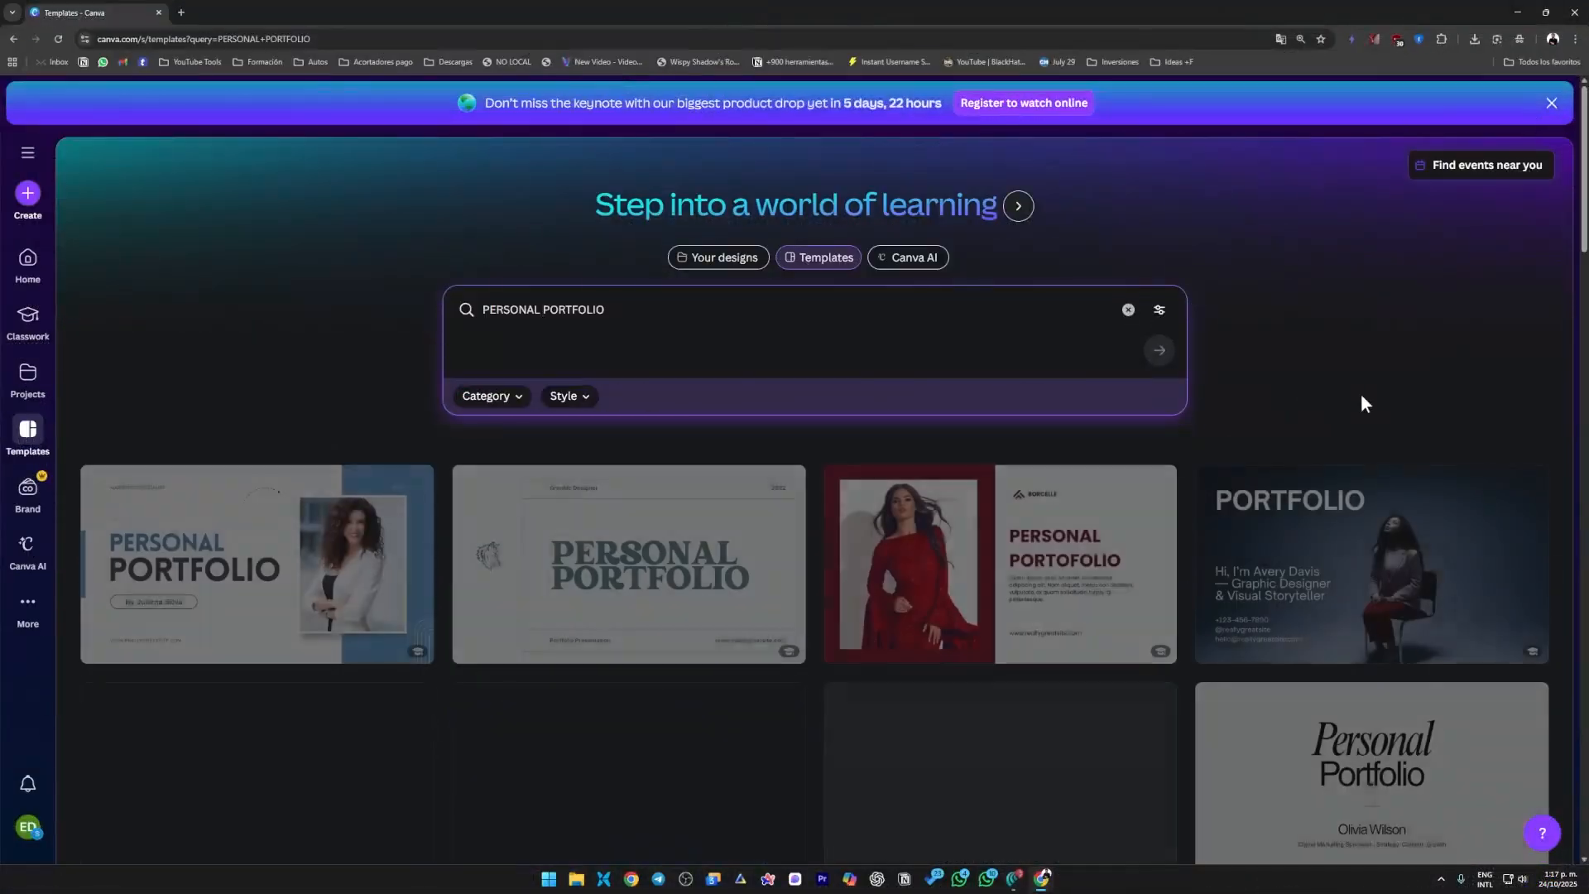
Look through the template designs found for the personal portfolio search.
scroll(1379, 549, down, 3)
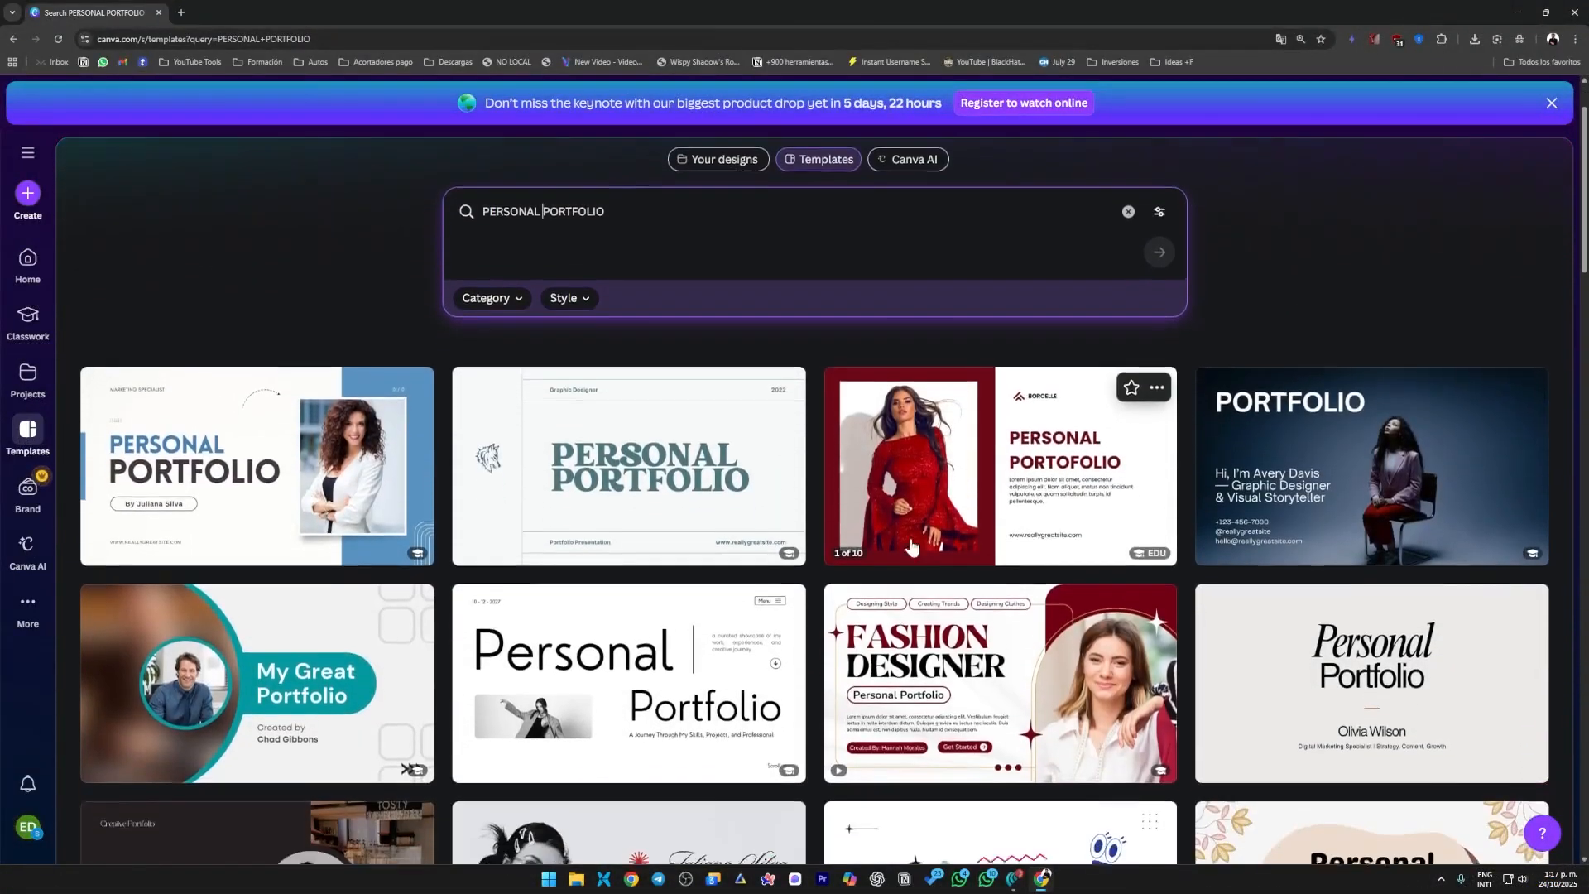
scroll(1379, 548, down, 3)
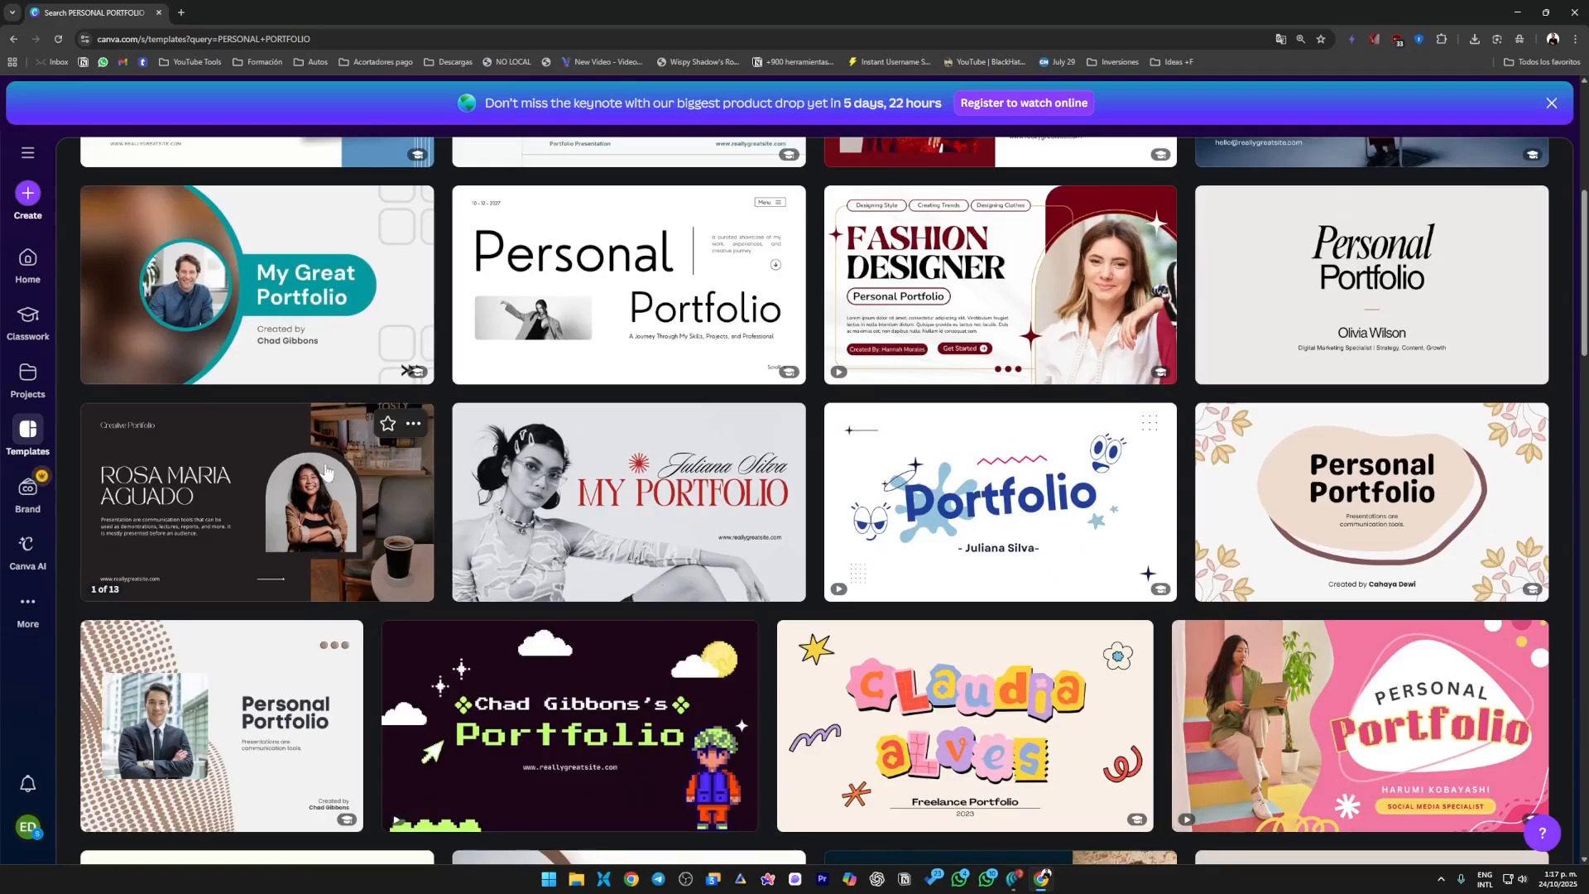
scroll(222, 428, down, 4)
scroll(1377, 579, down, 4)
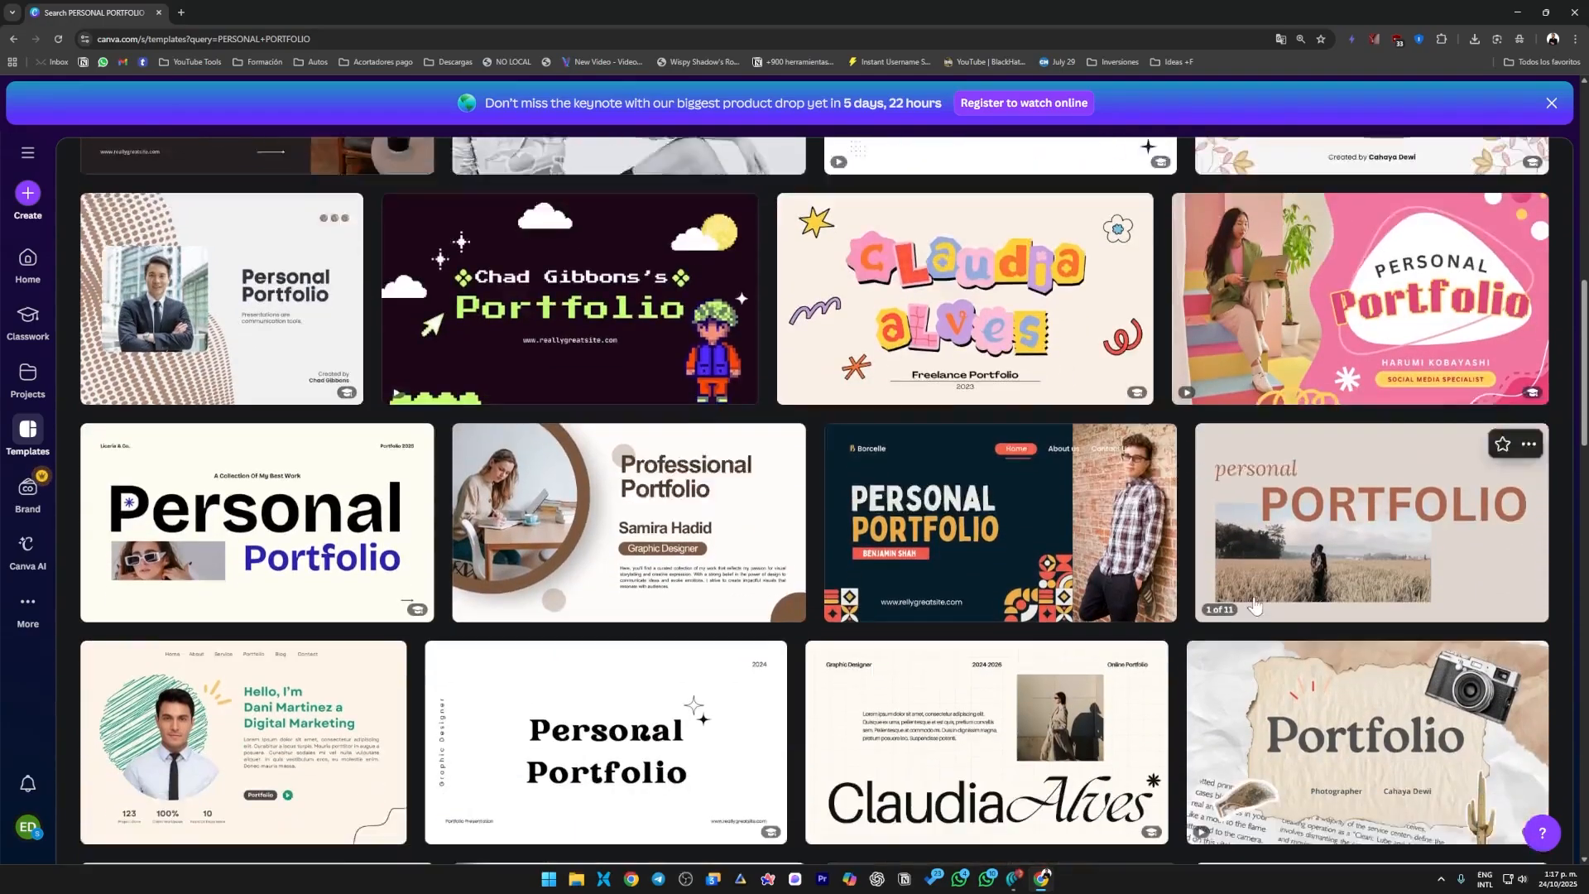
scroll(1358, 586, up, 14)
scroll(1045, 629, down, 12)
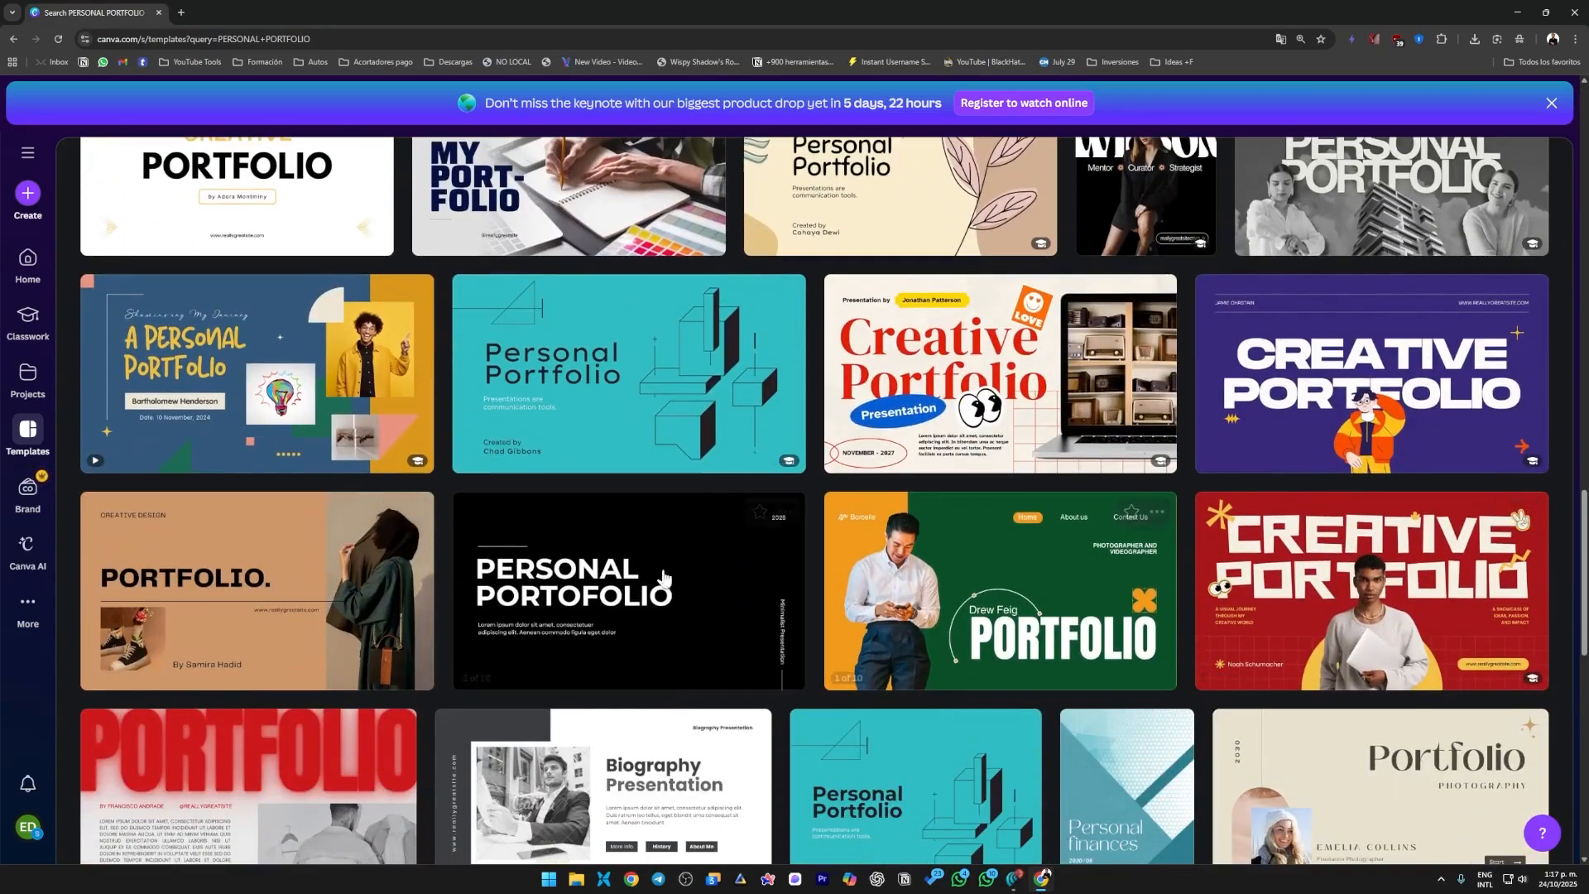
scroll(1045, 629, up, 12)
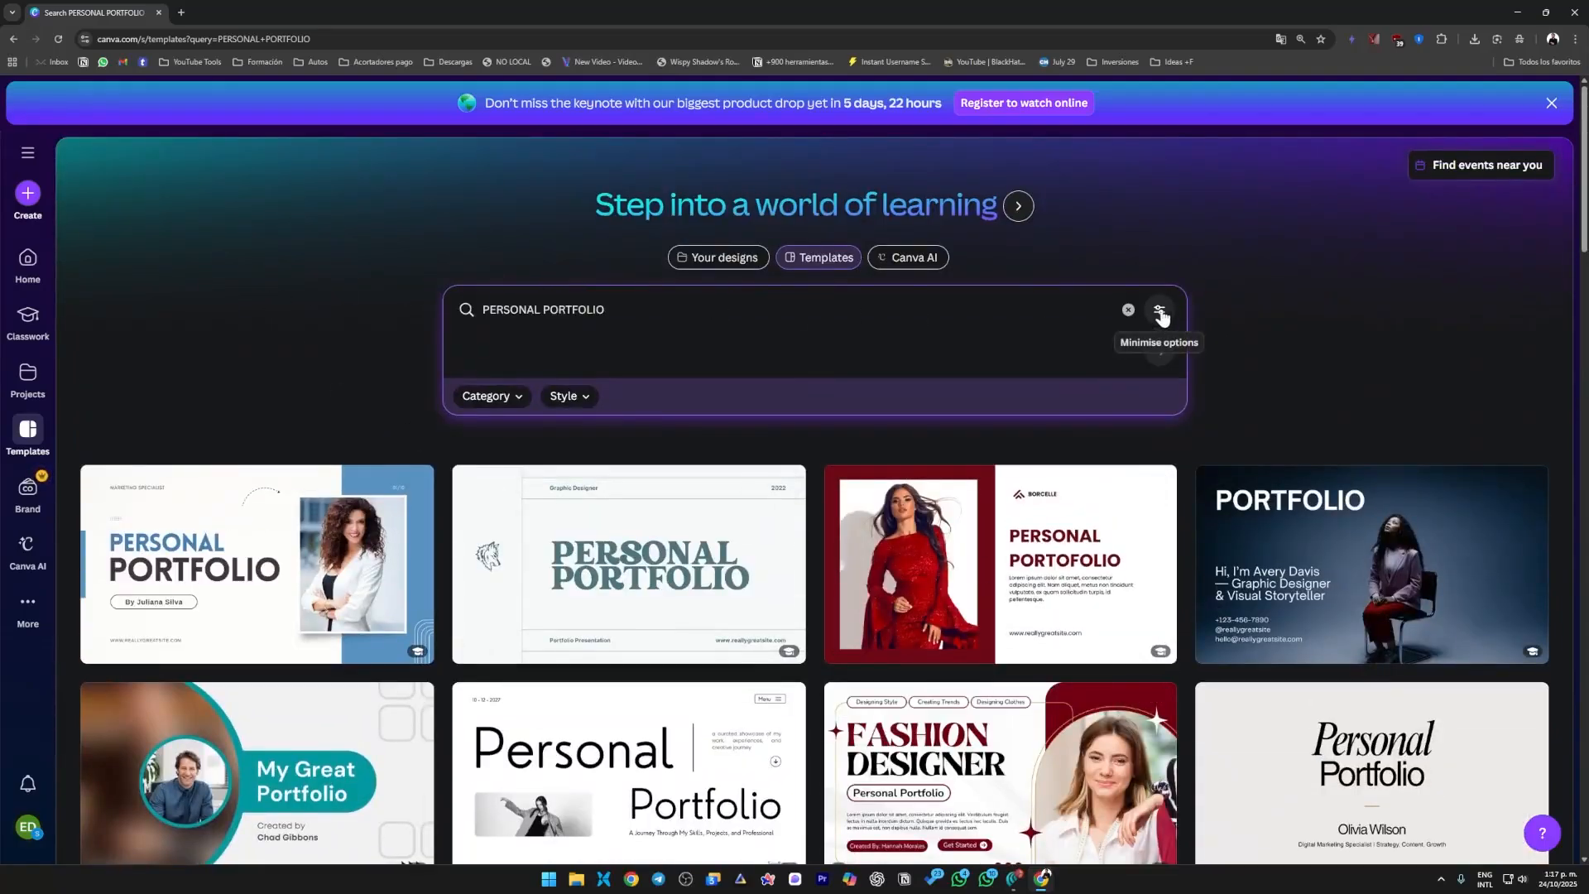
Filter the template results to the Online Portfolio category.
click(1161, 311)
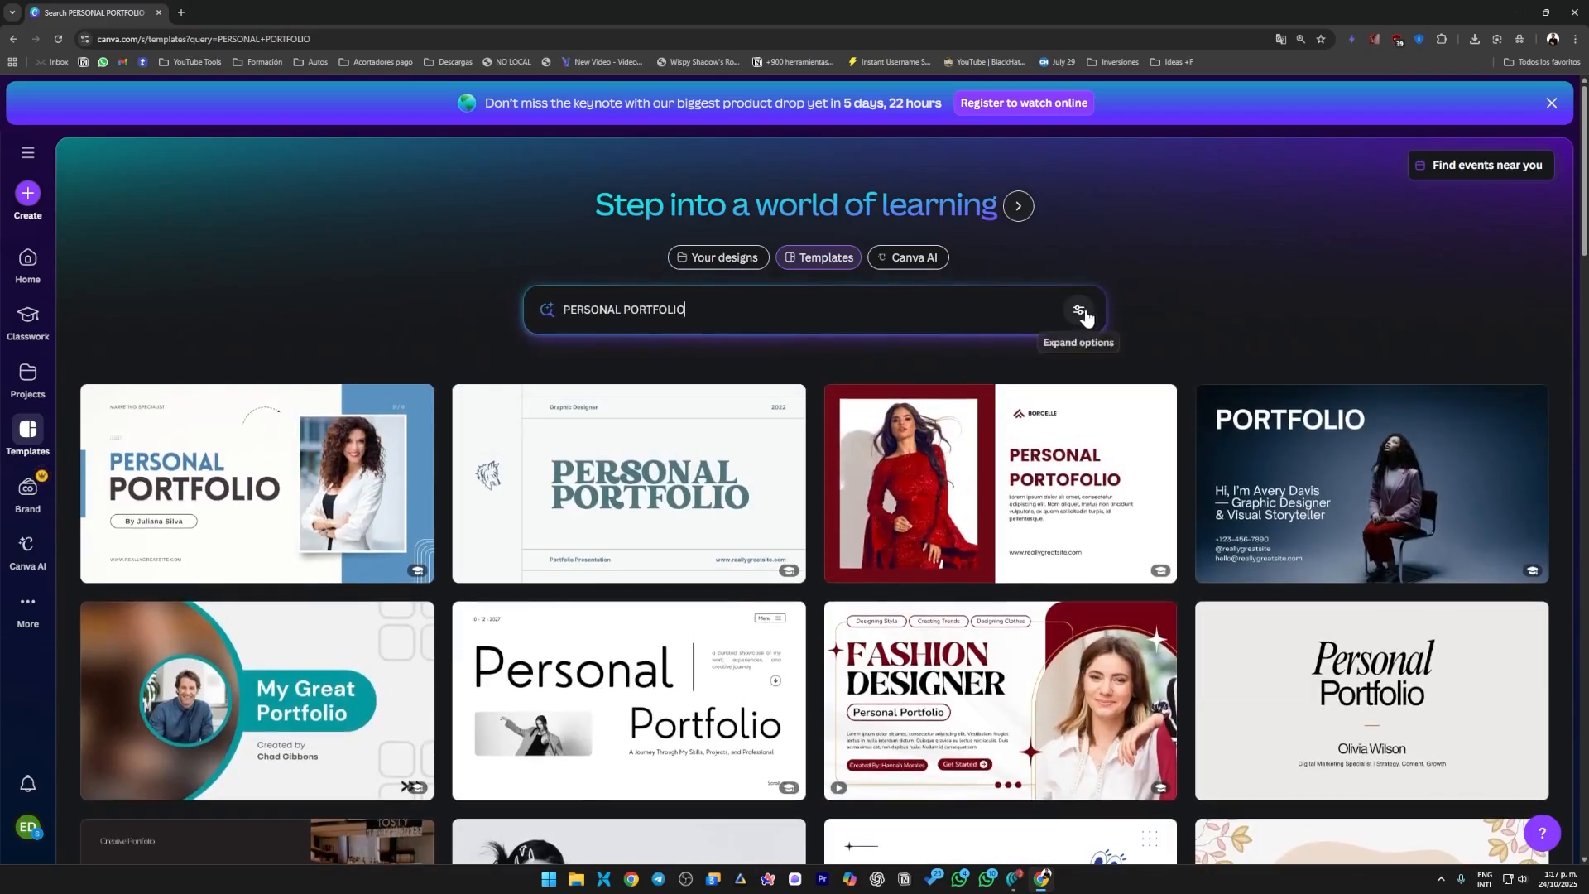
click(1081, 312)
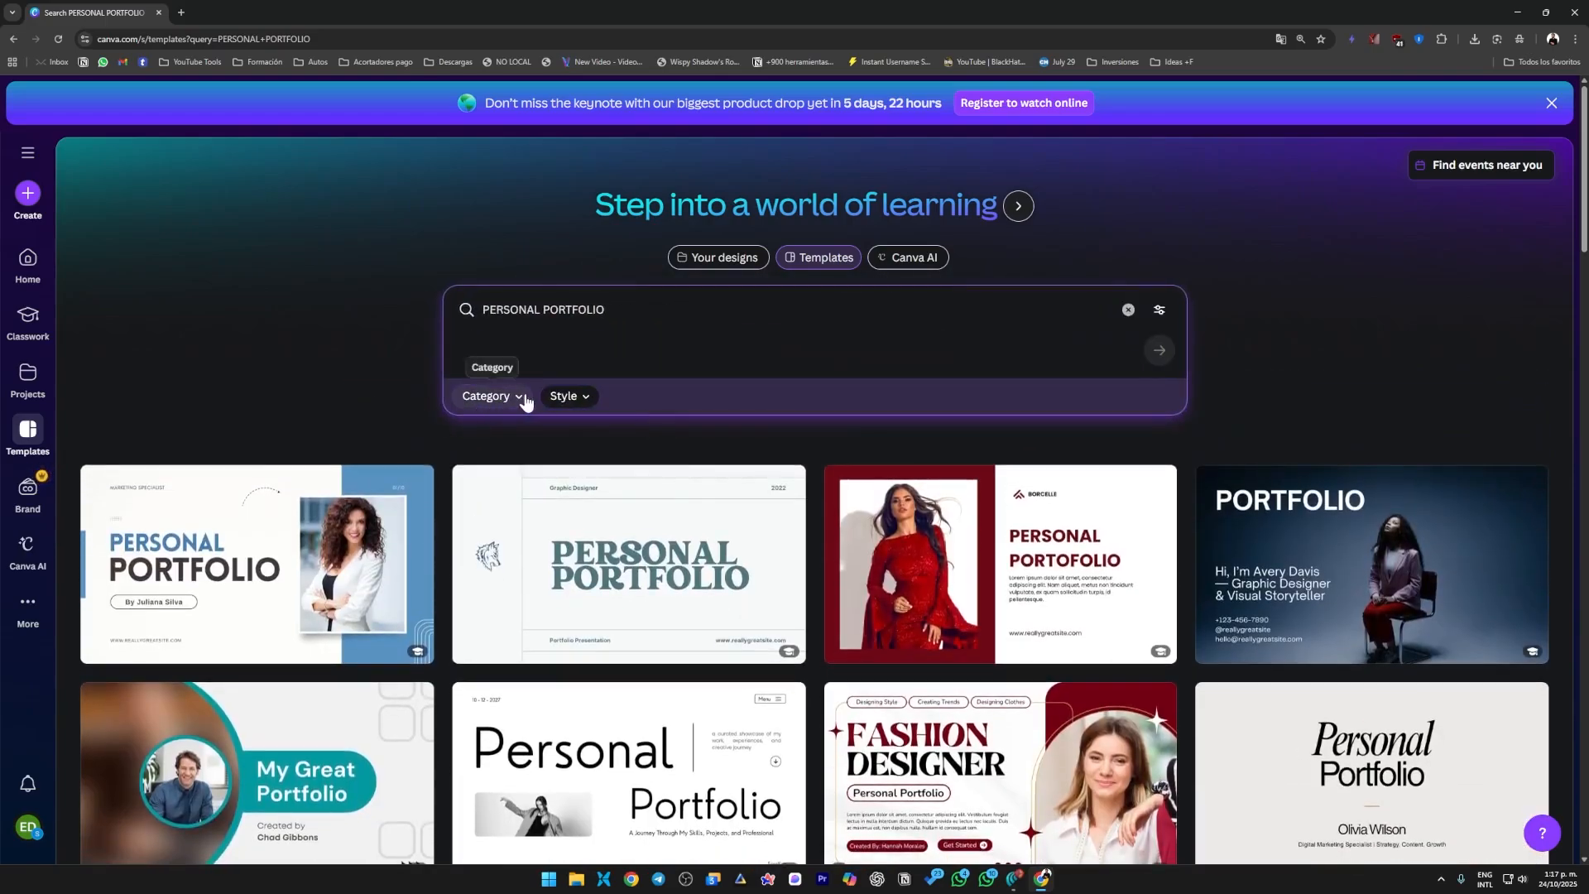
click(523, 398)
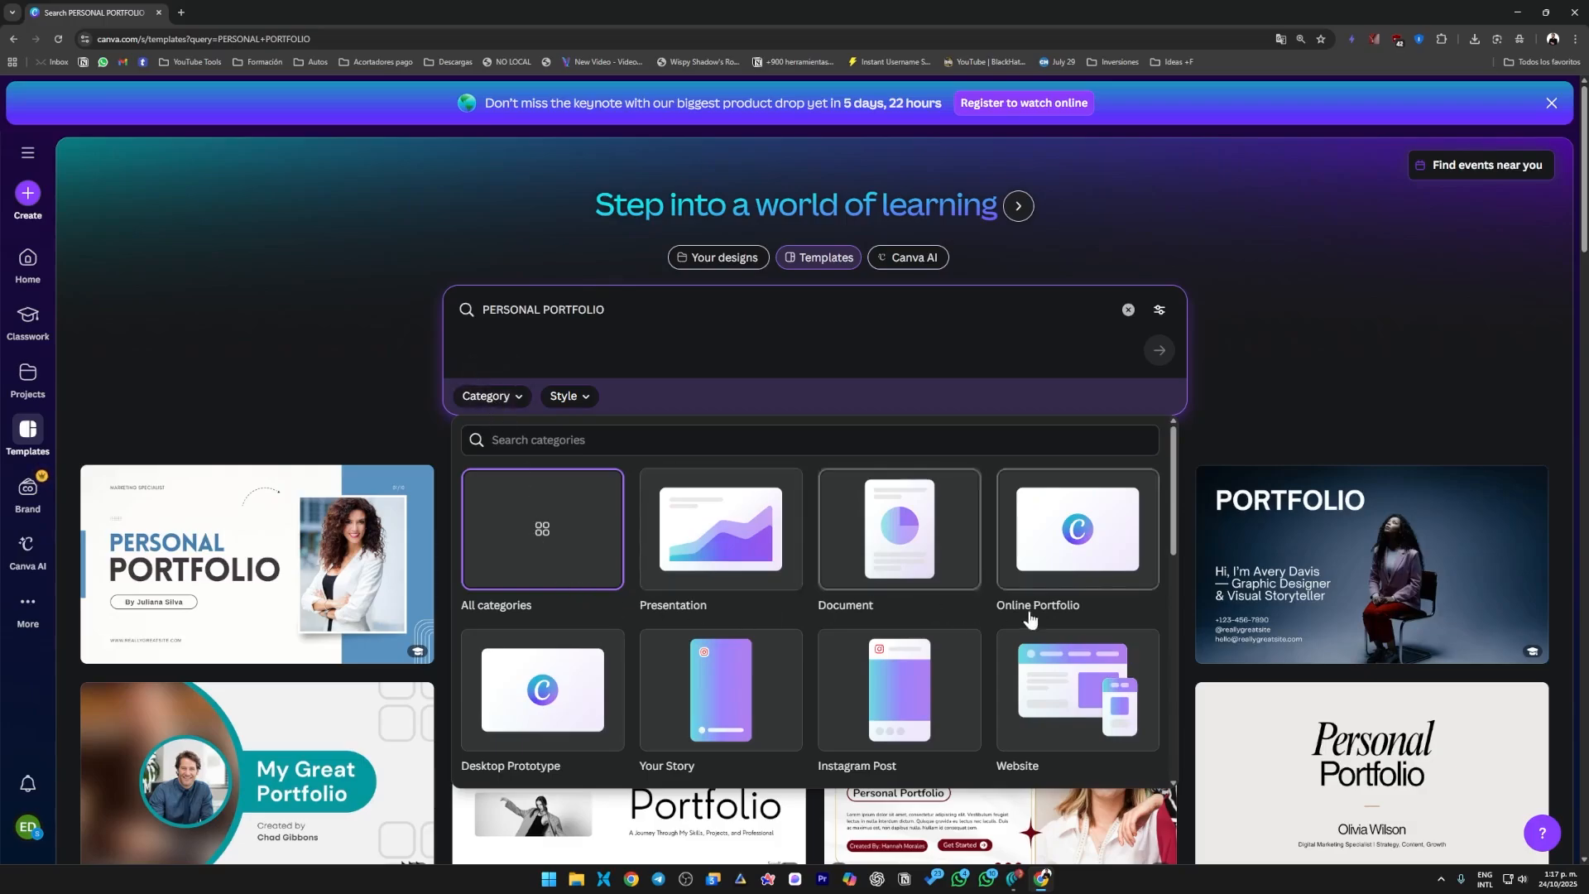
scroll(1034, 629, down, 3)
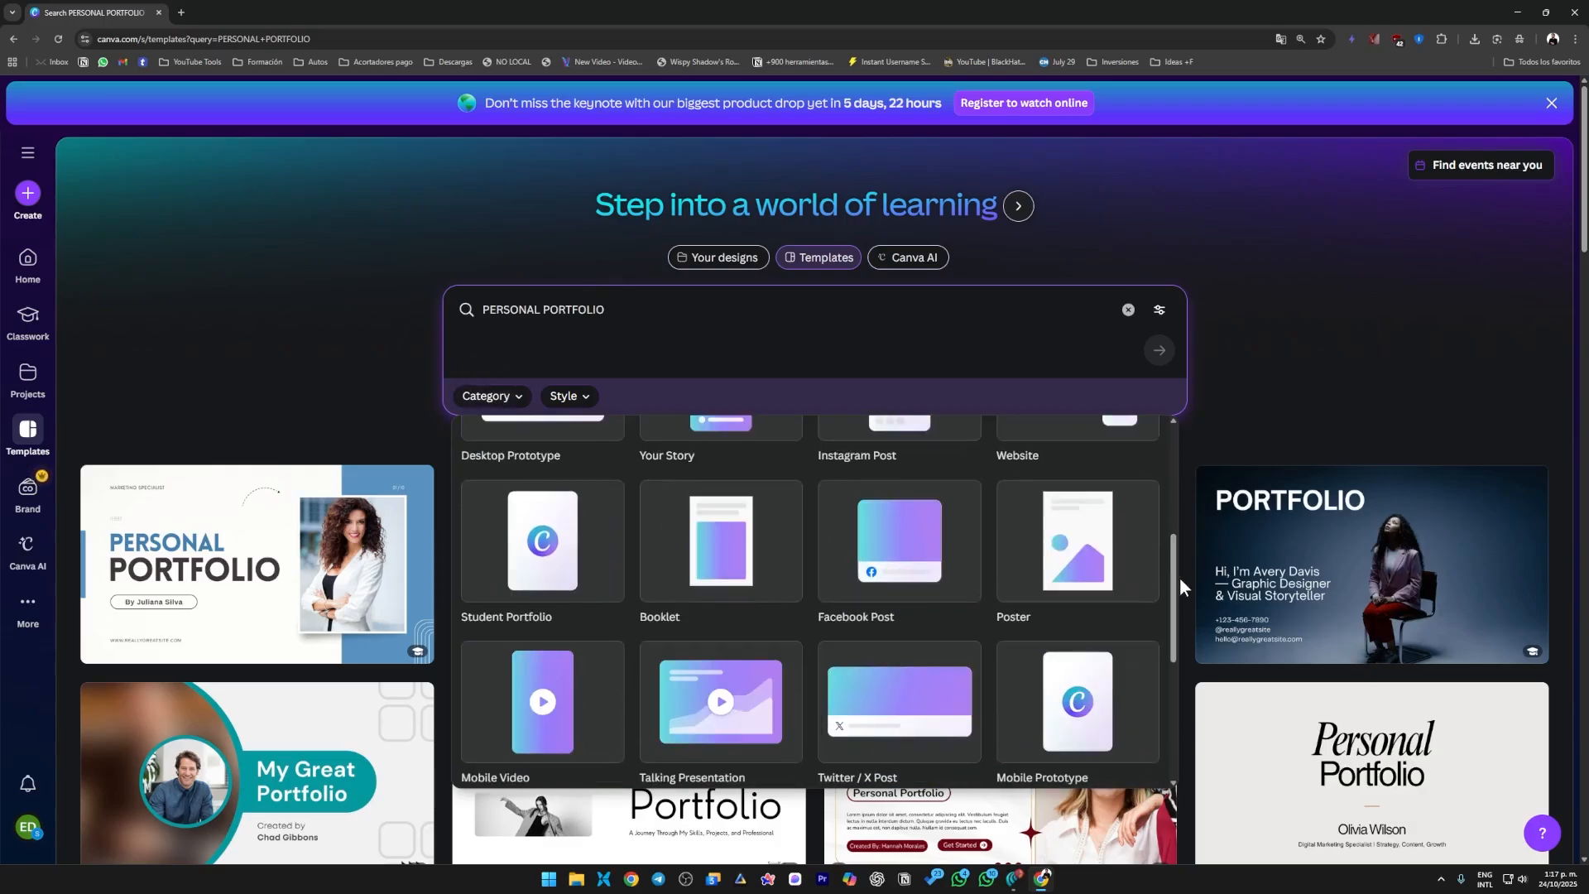
drag(1178, 578, 1177, 458)
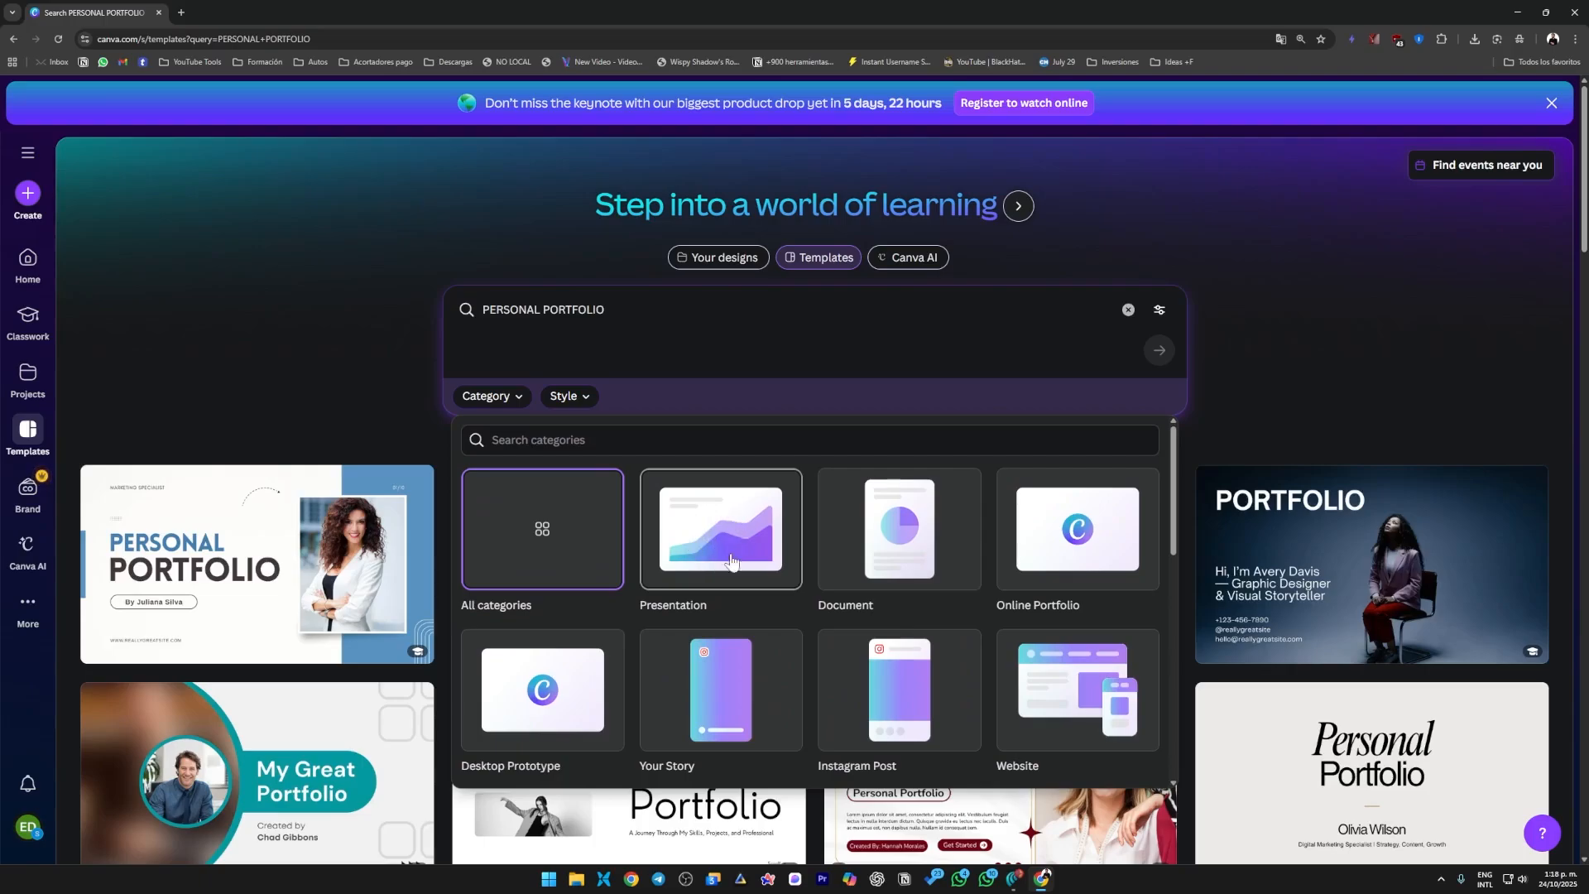
drag(1174, 509, 1172, 559)
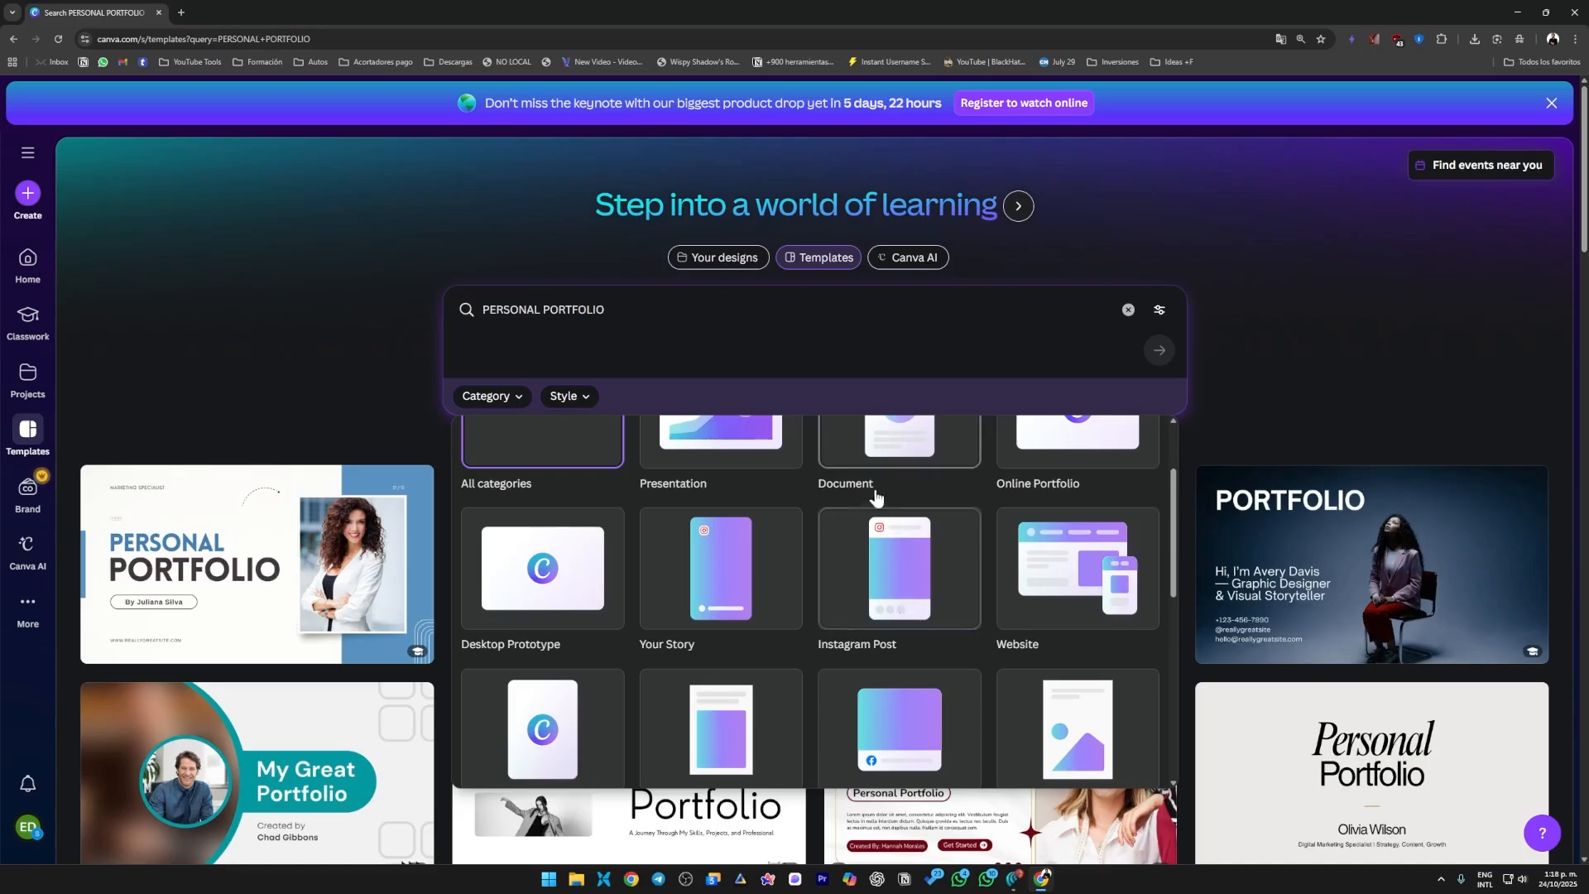
scroll(941, 575, up, 2)
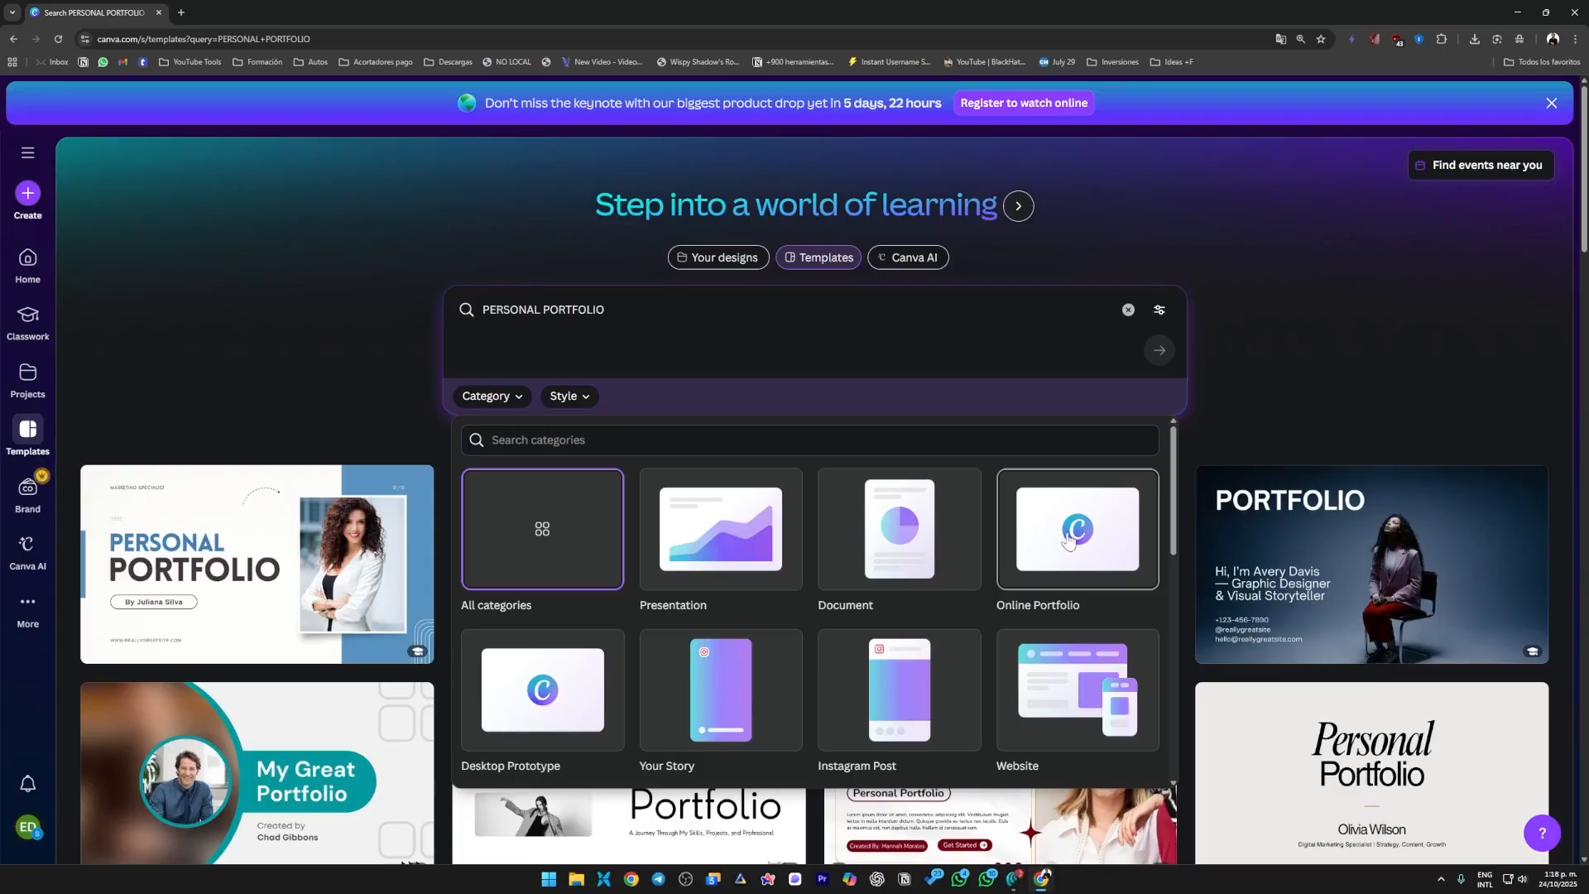
click(1068, 540)
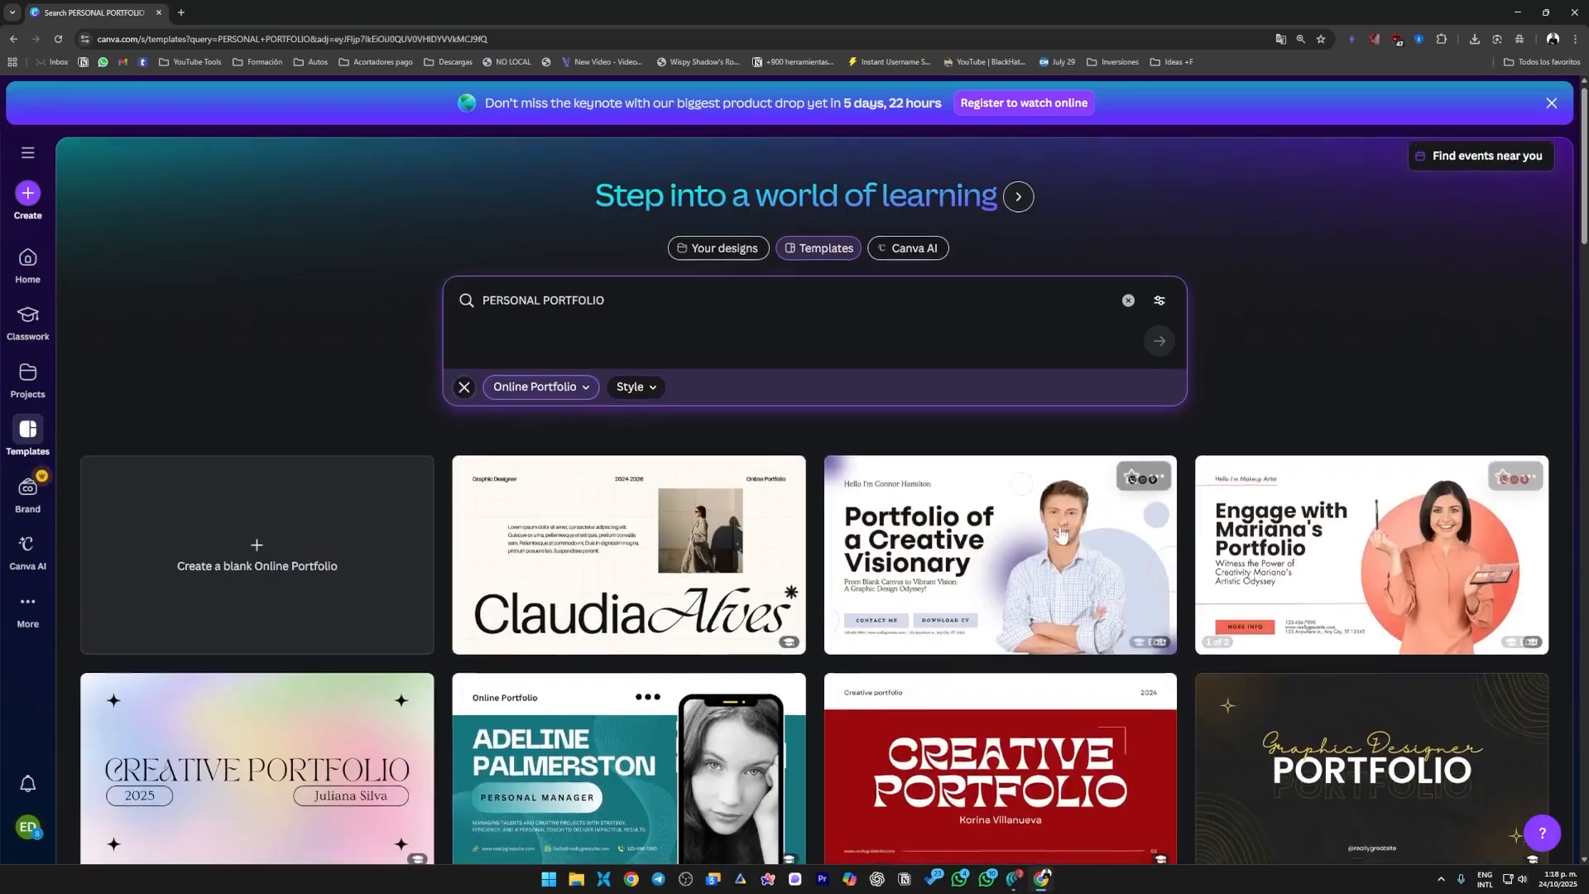
Review the available styles and narrow the online portfolio templates to the Minimalist style.
scroll(1062, 534, down, 3)
scroll(1150, 635, down, 4)
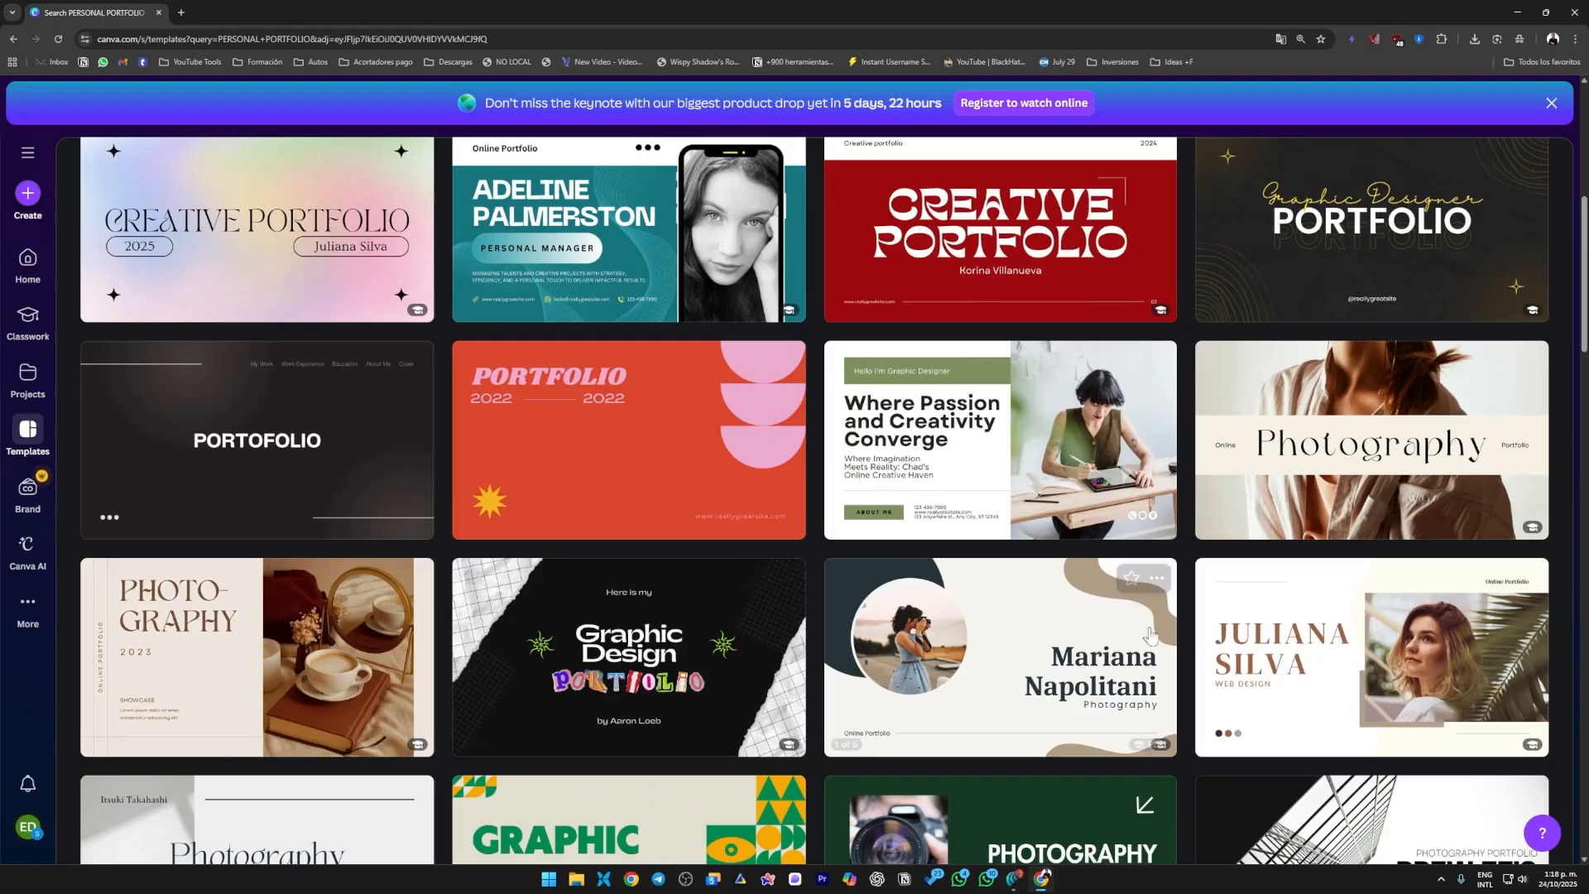
scroll(1149, 635, up, 7)
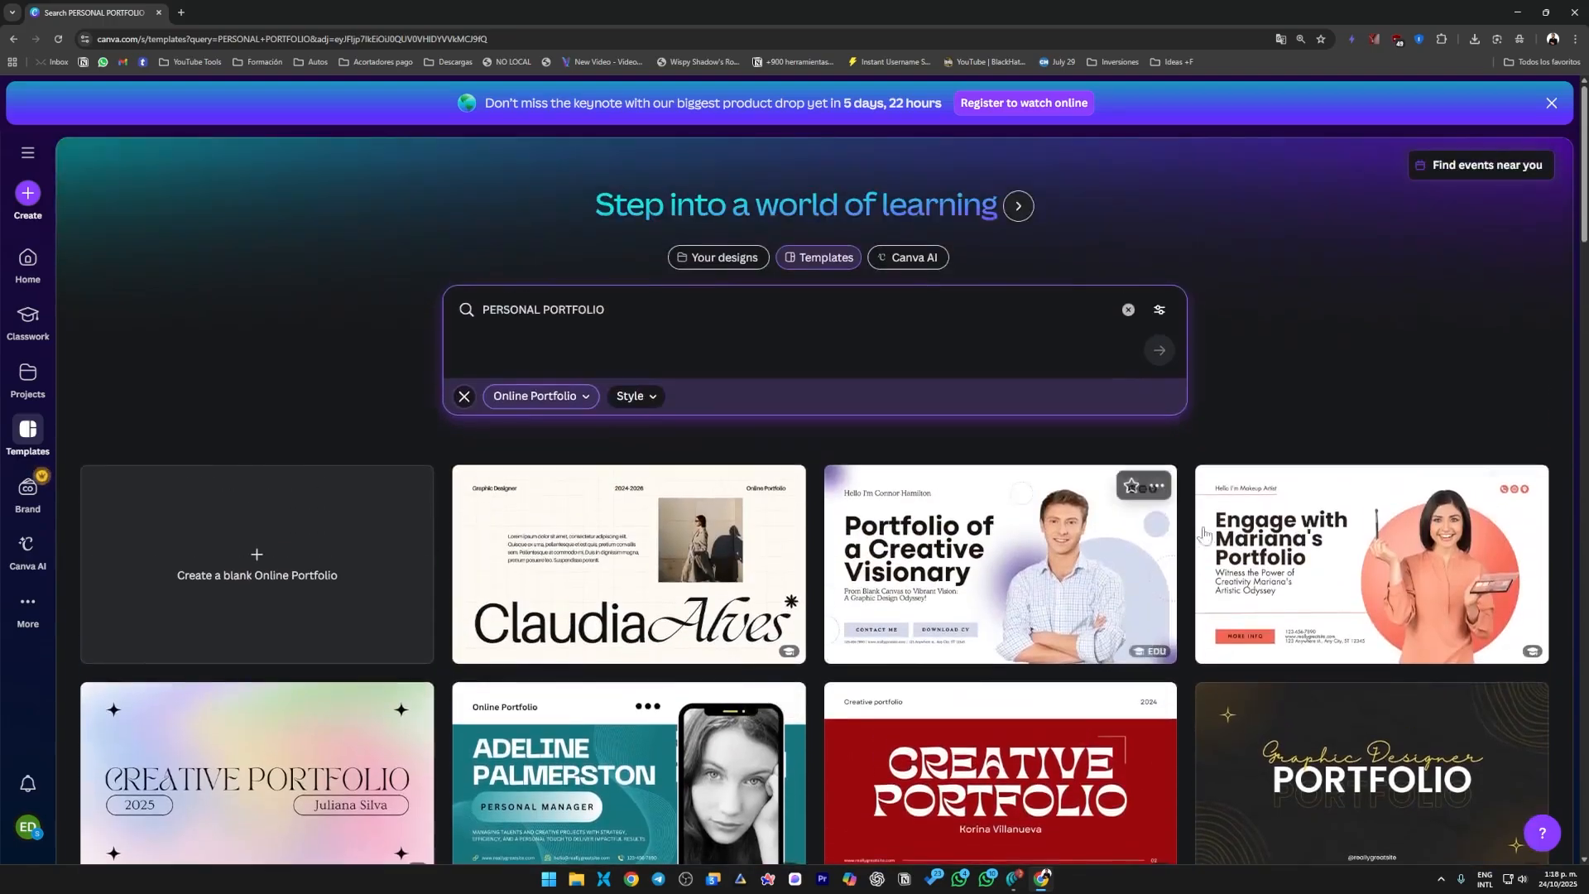
click(637, 397)
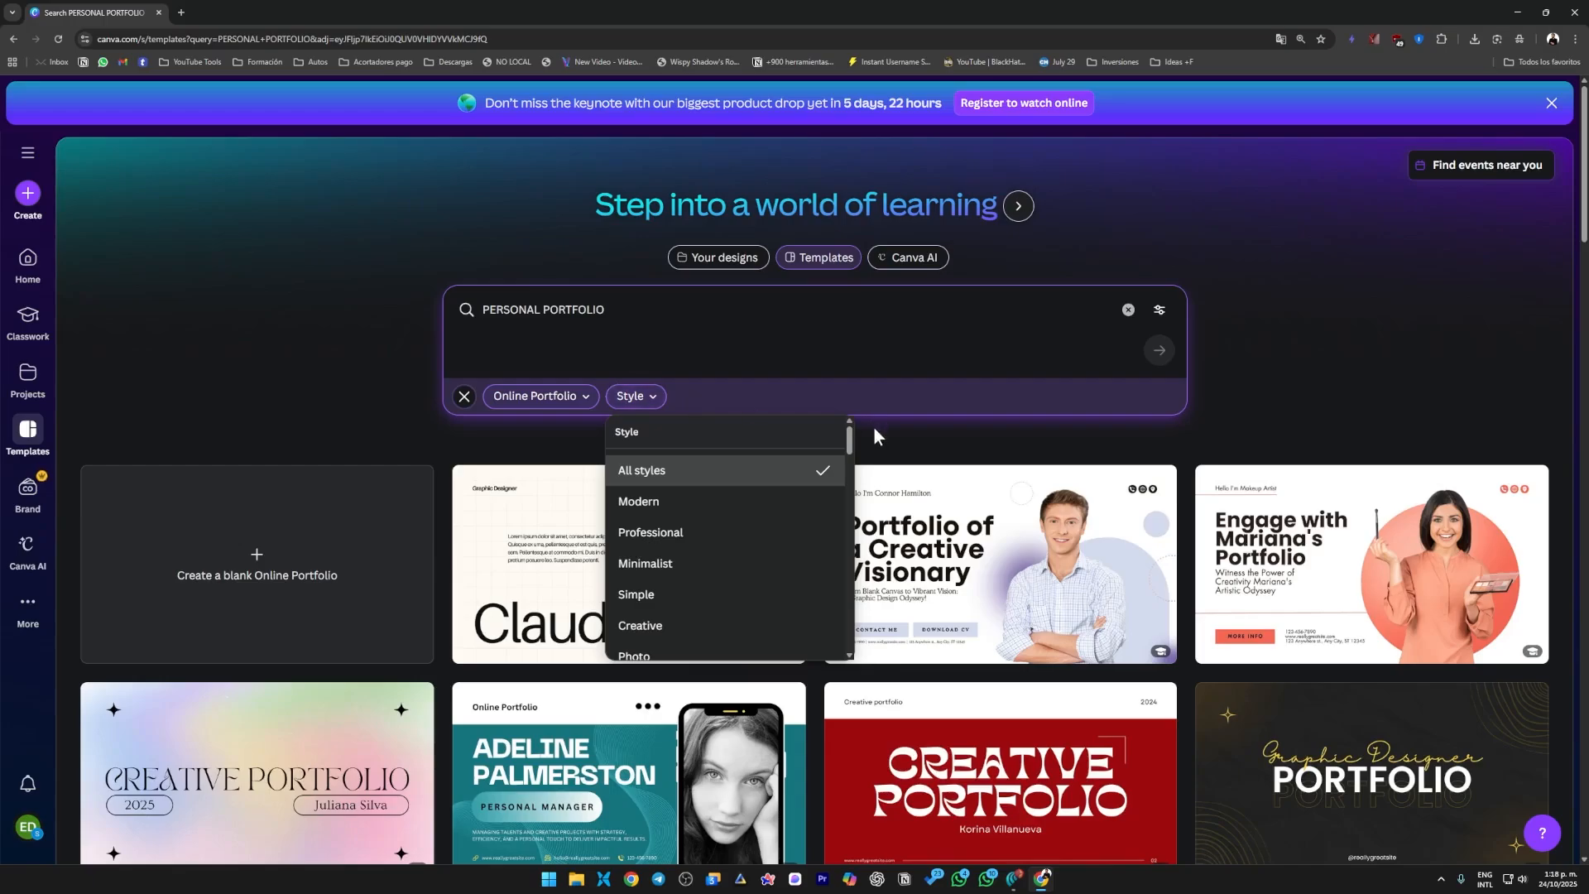
drag(851, 442, 863, 546)
drag(873, 634, 867, 451)
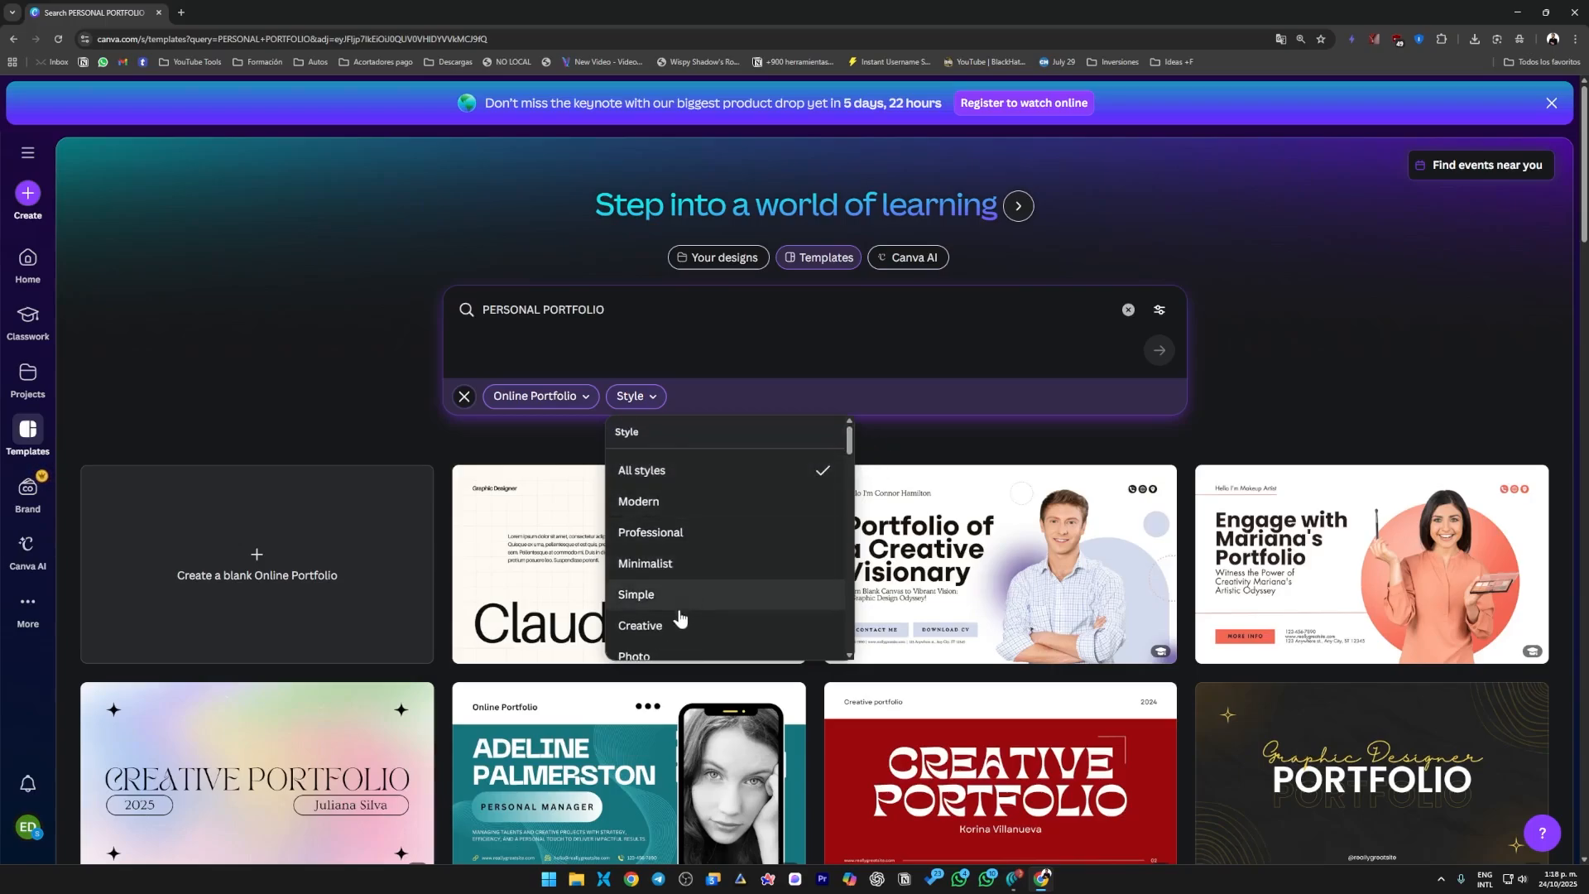
scroll(720, 616, down, 4)
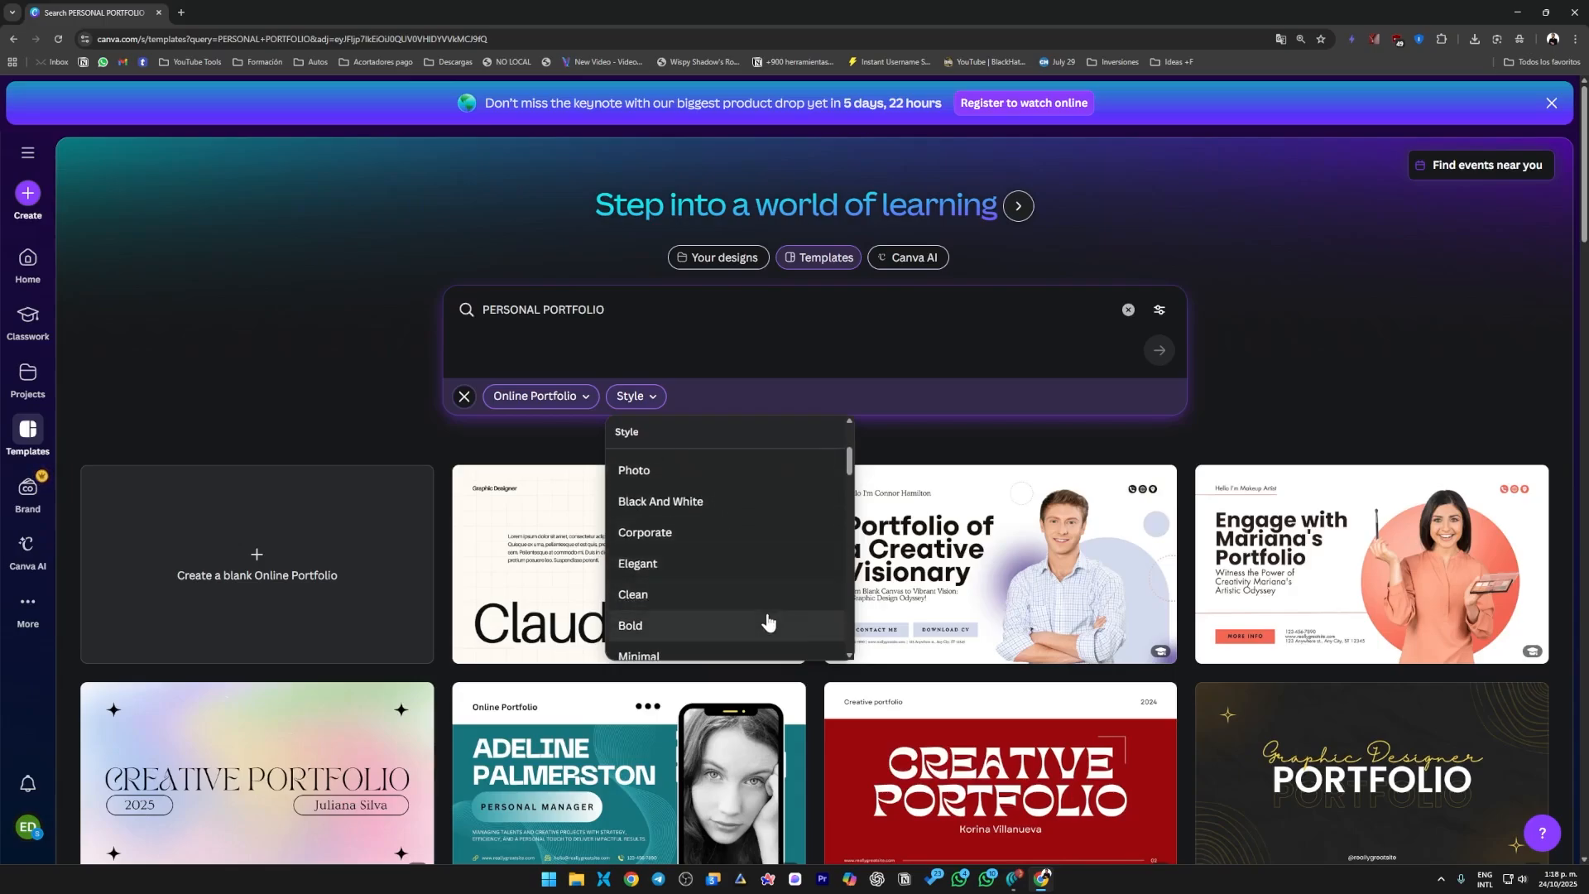
scroll(745, 612, down, 5)
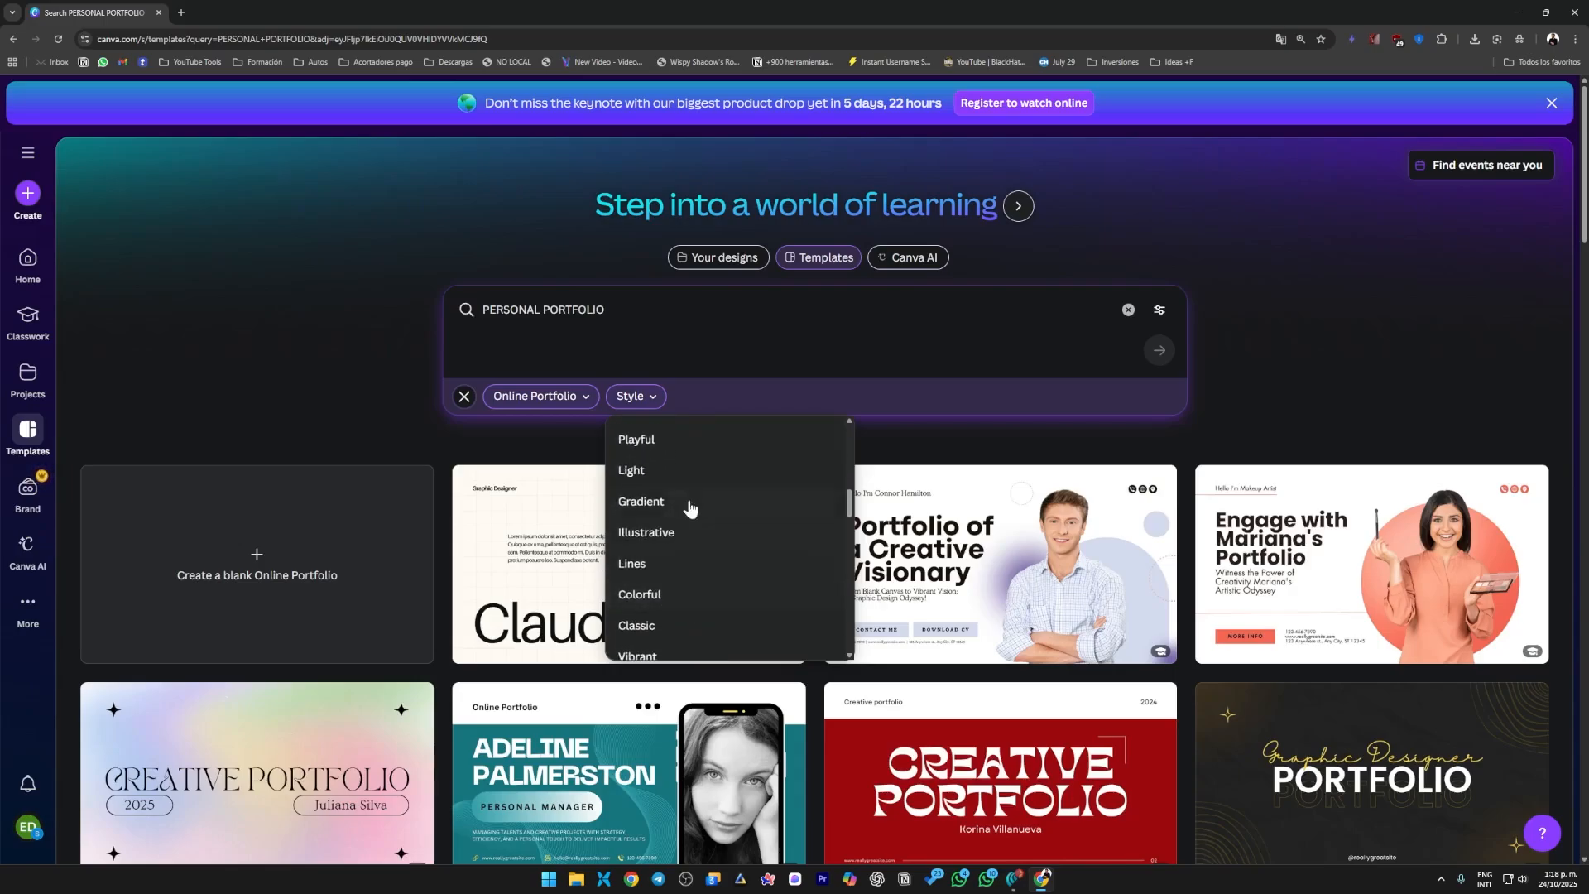
scroll(731, 588, down, 10)
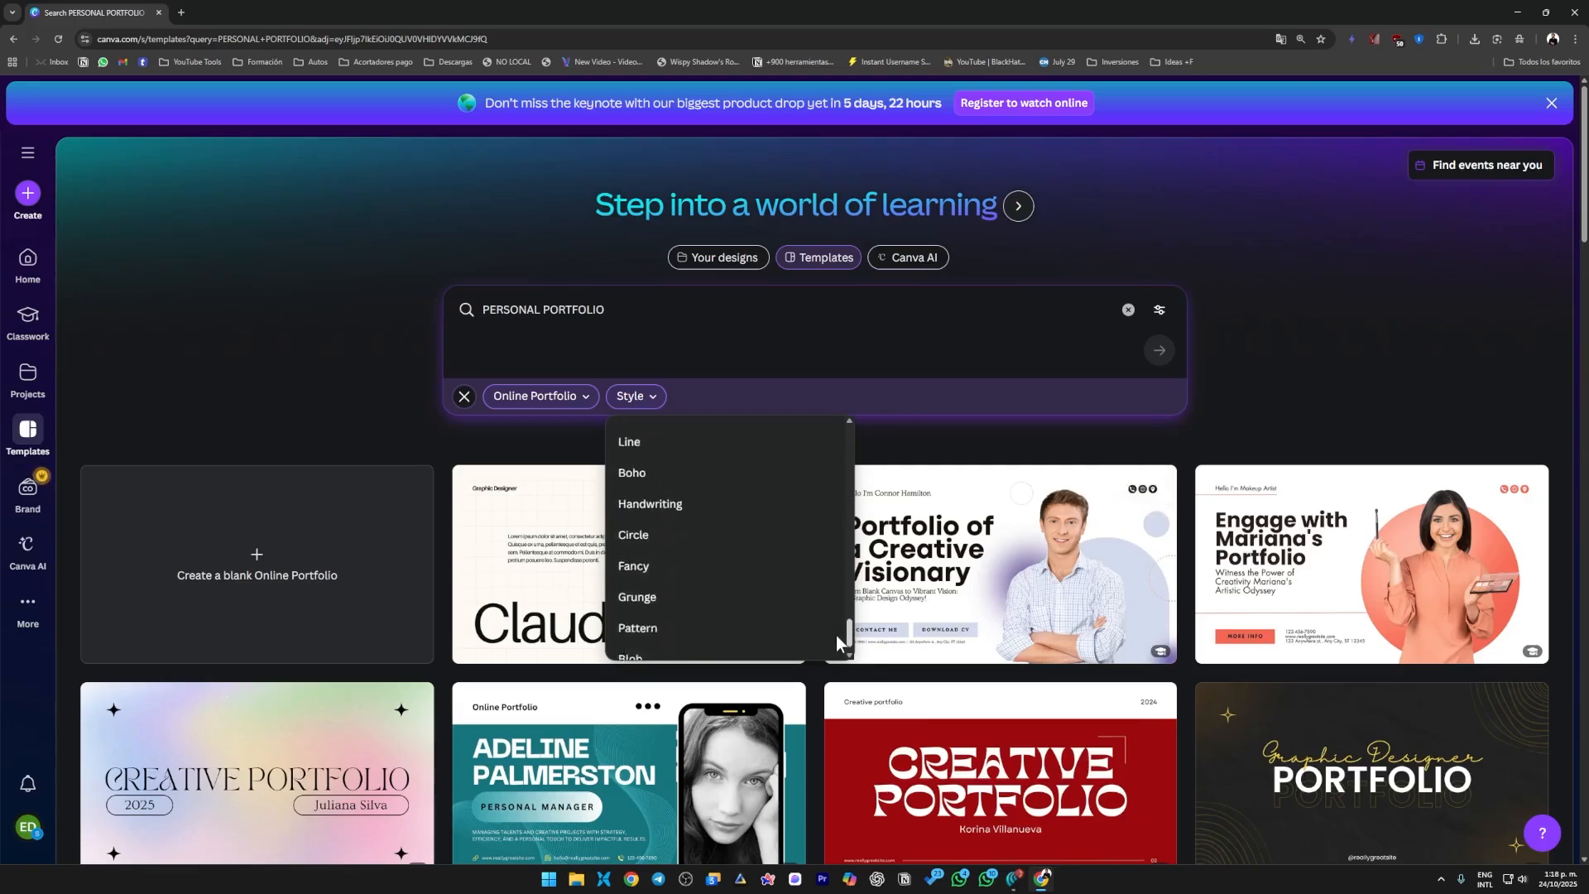
drag(836, 634, 840, 438)
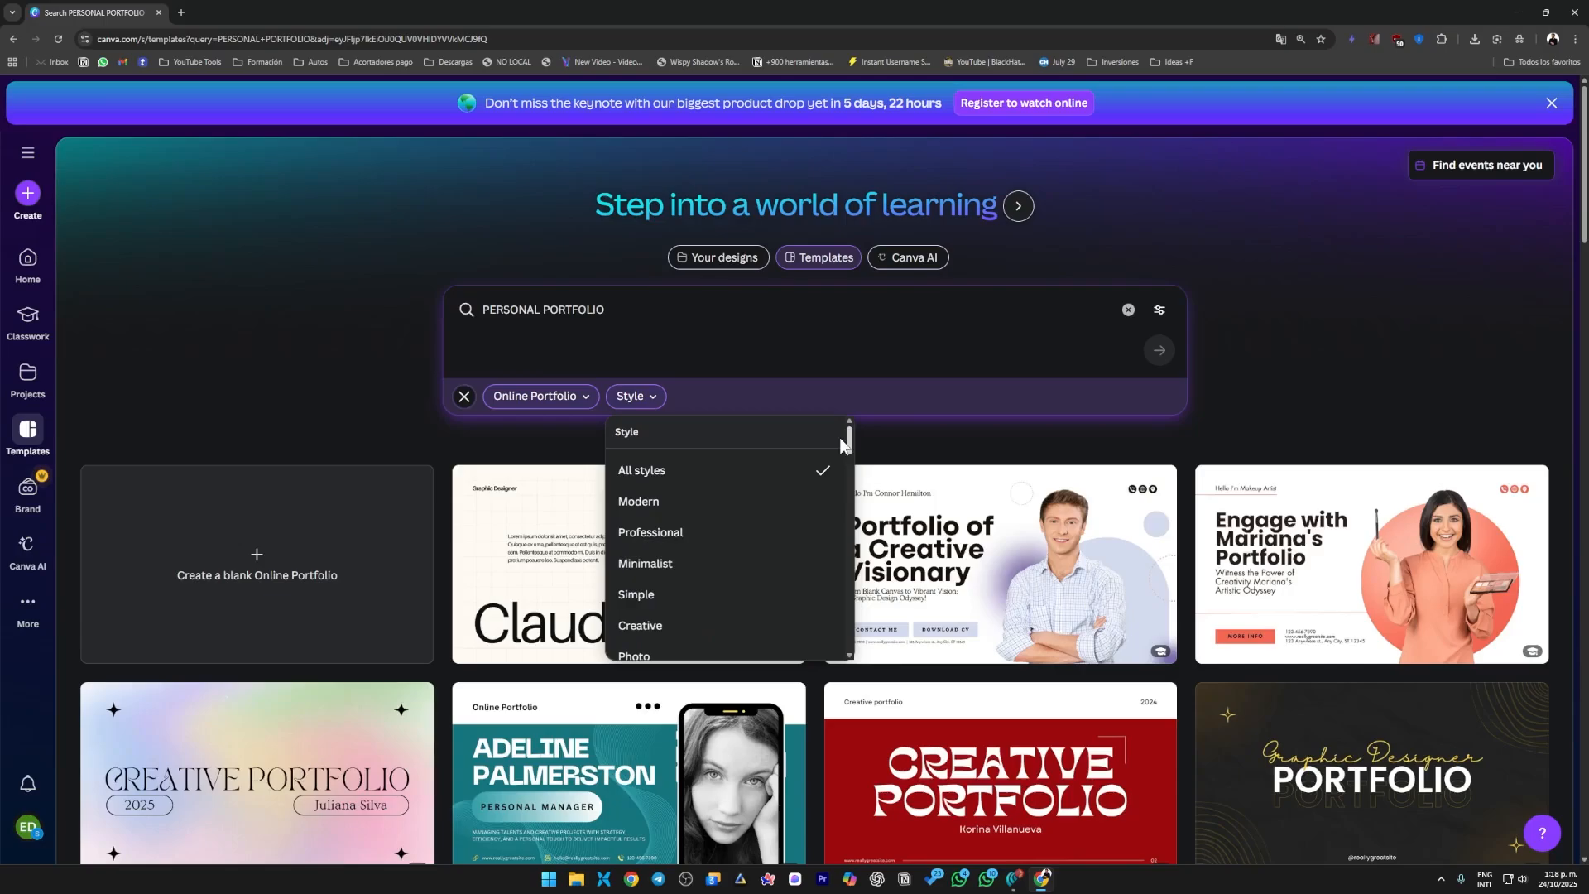
click(708, 577)
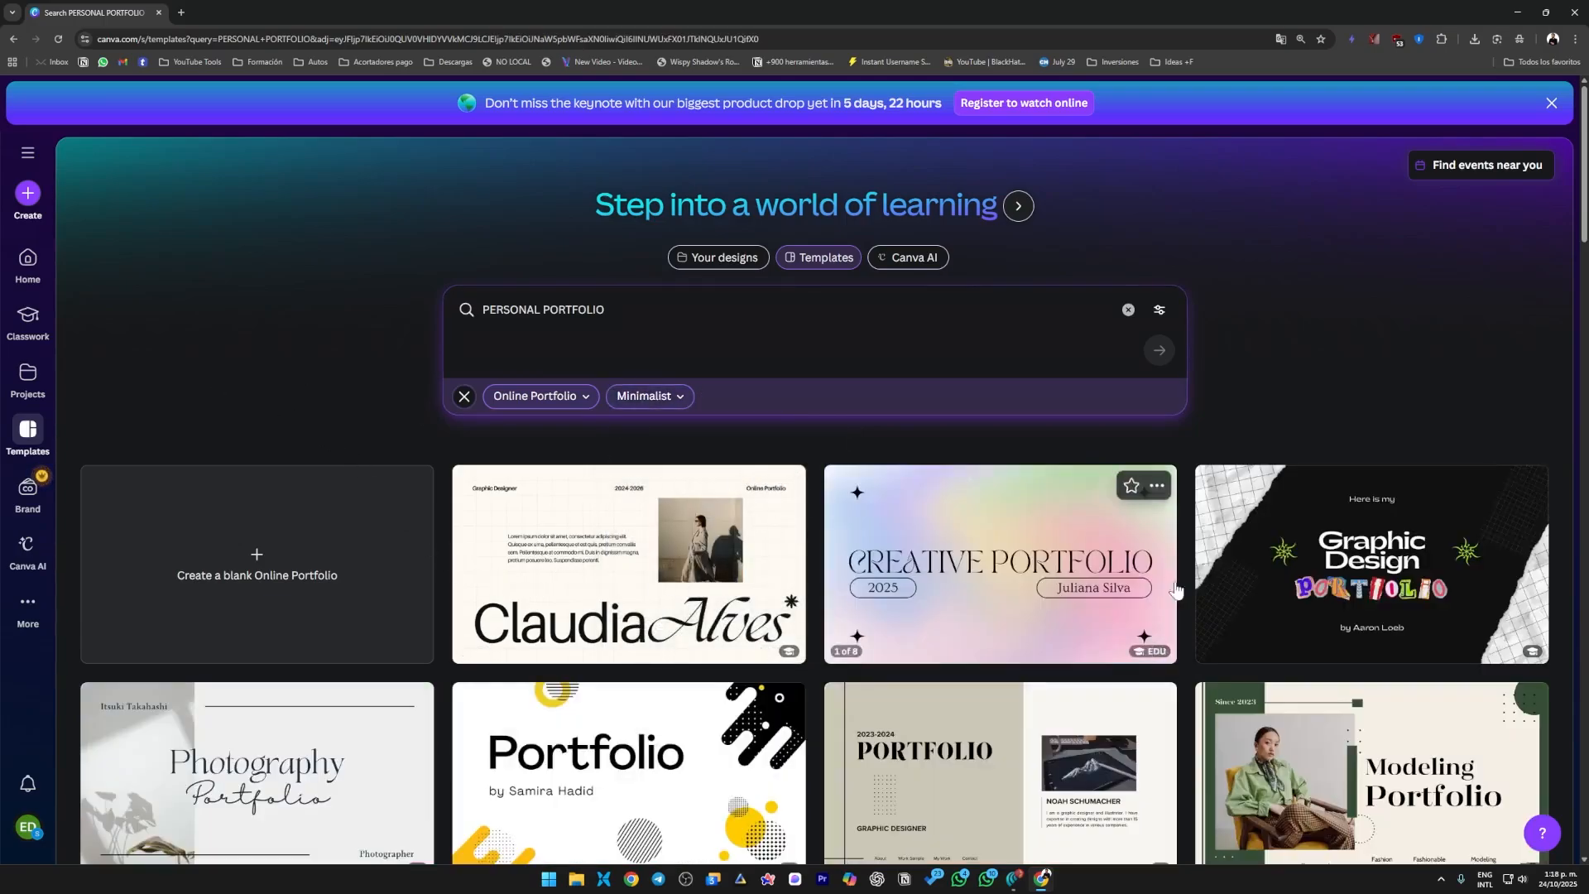
Look through the minimalist online portfolio templates for a suitable design.
scroll(1185, 588, down, 5)
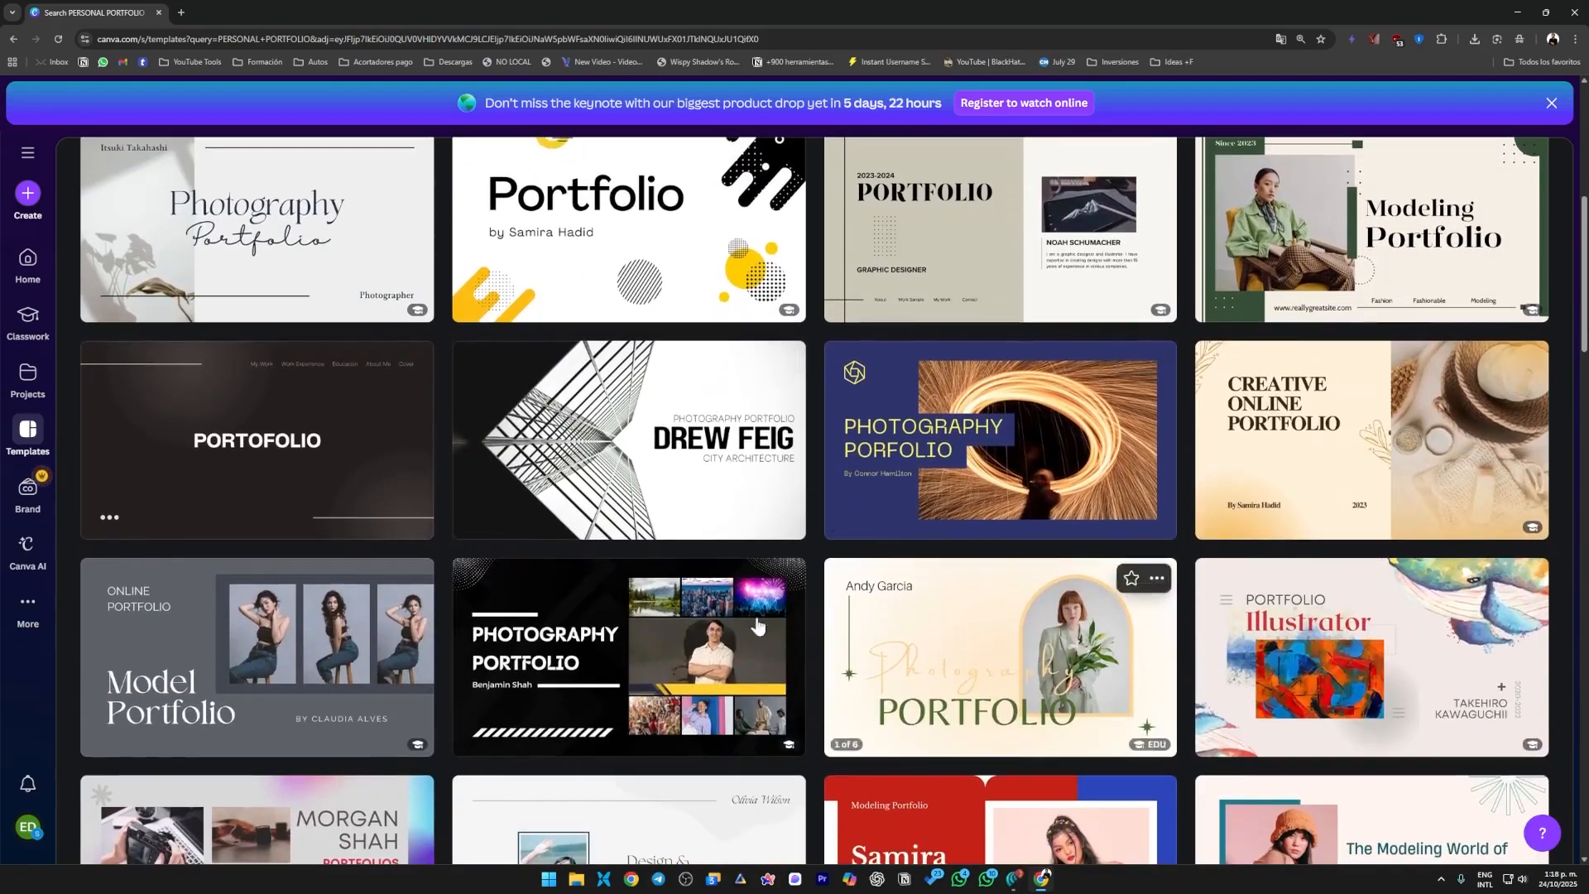
scroll(994, 579, down, 4)
scroll(551, 575, down, 2)
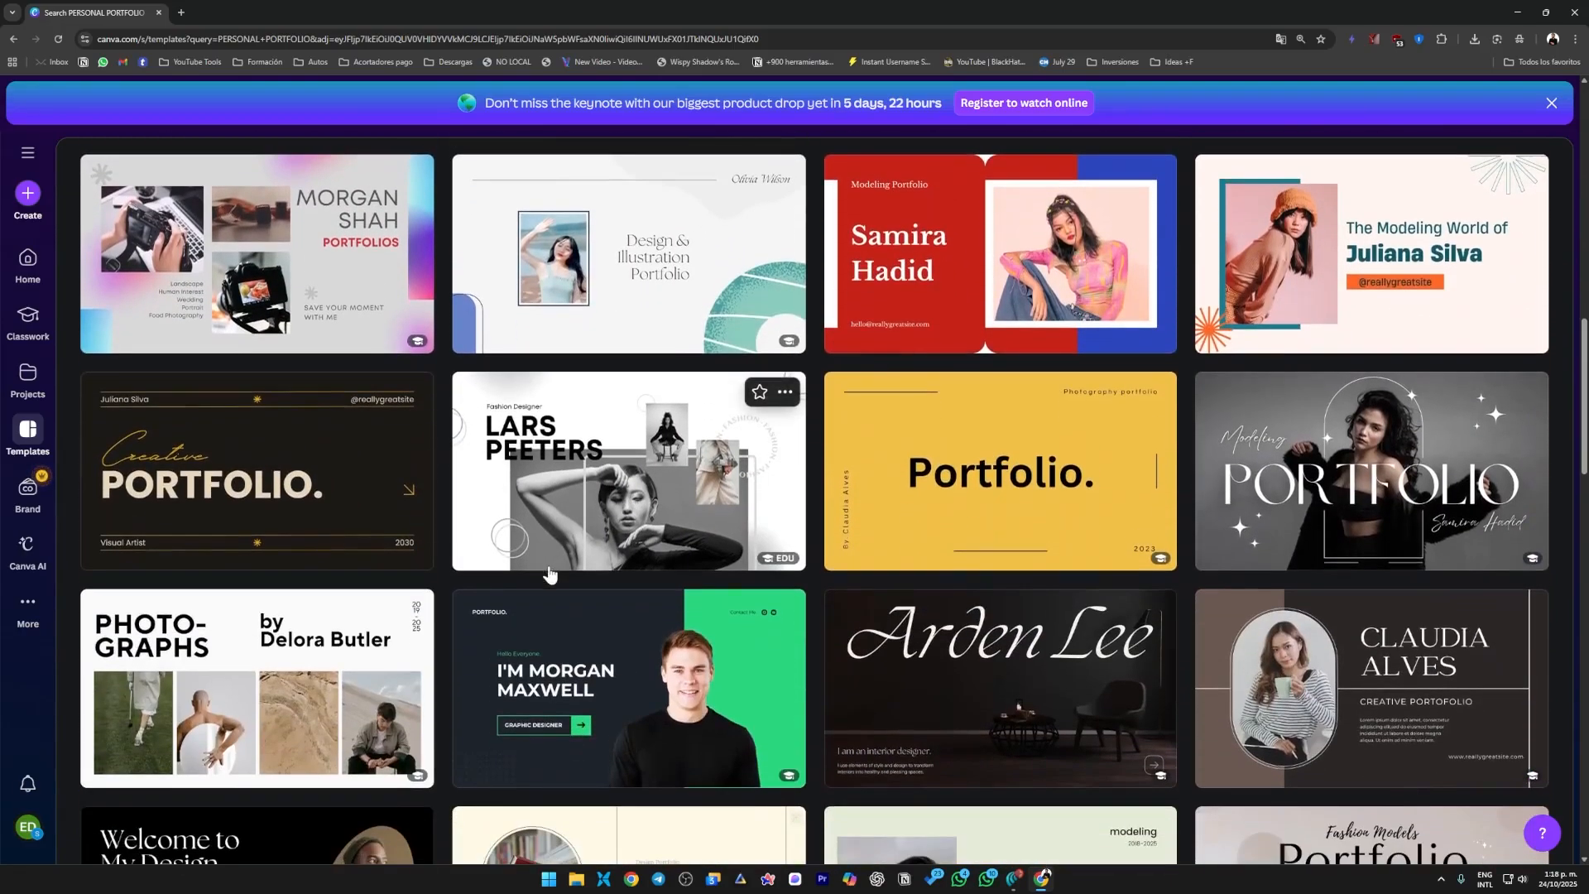
scroll(524, 585, down, 3)
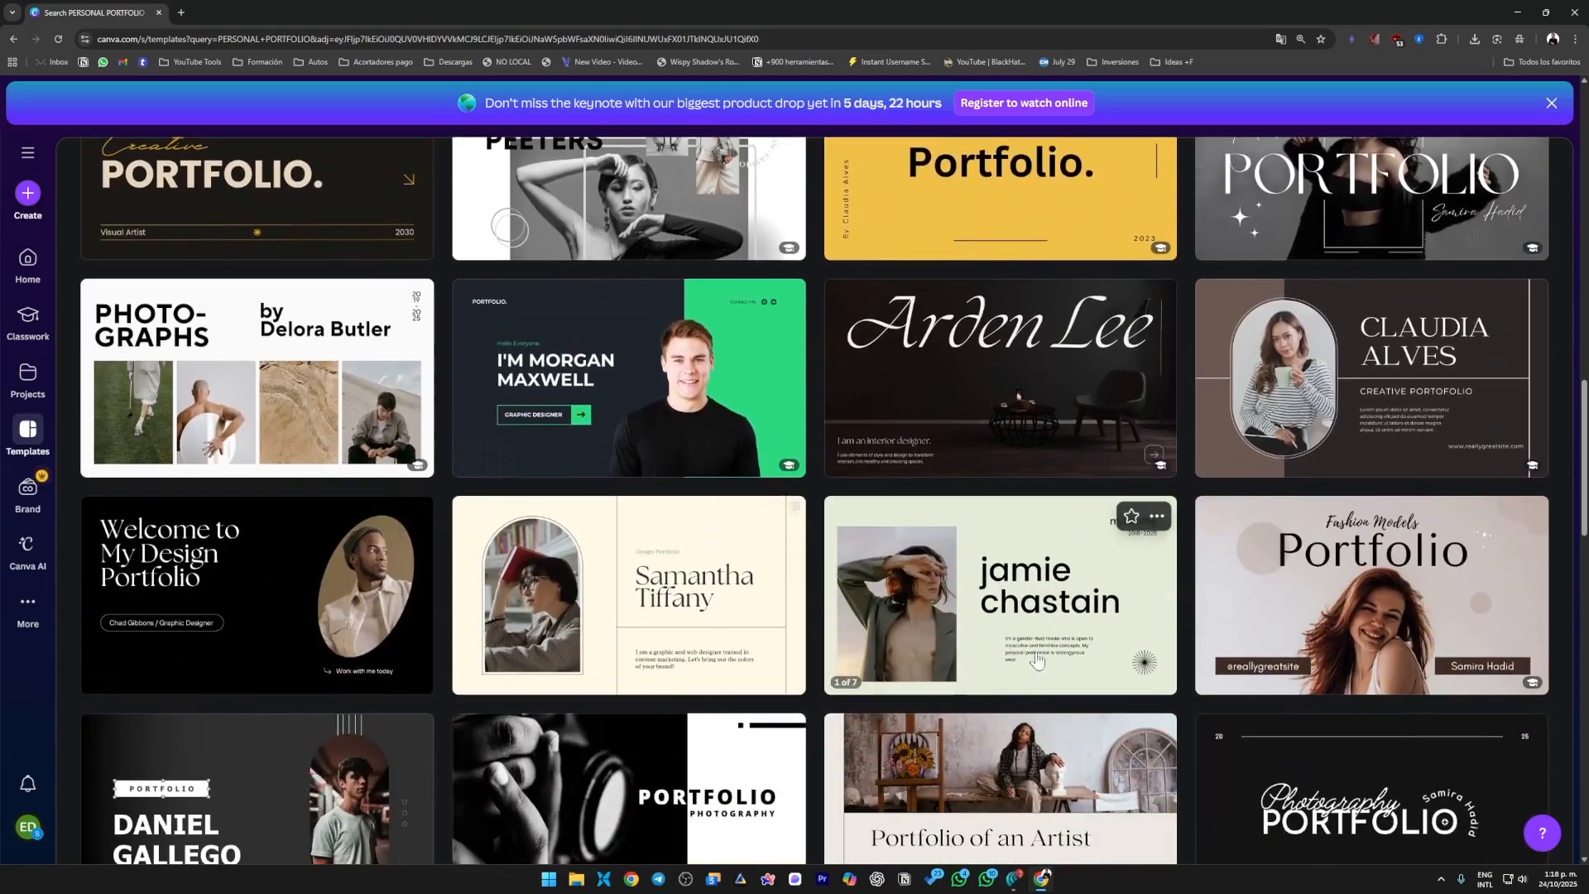
scroll(370, 427, down, 6)
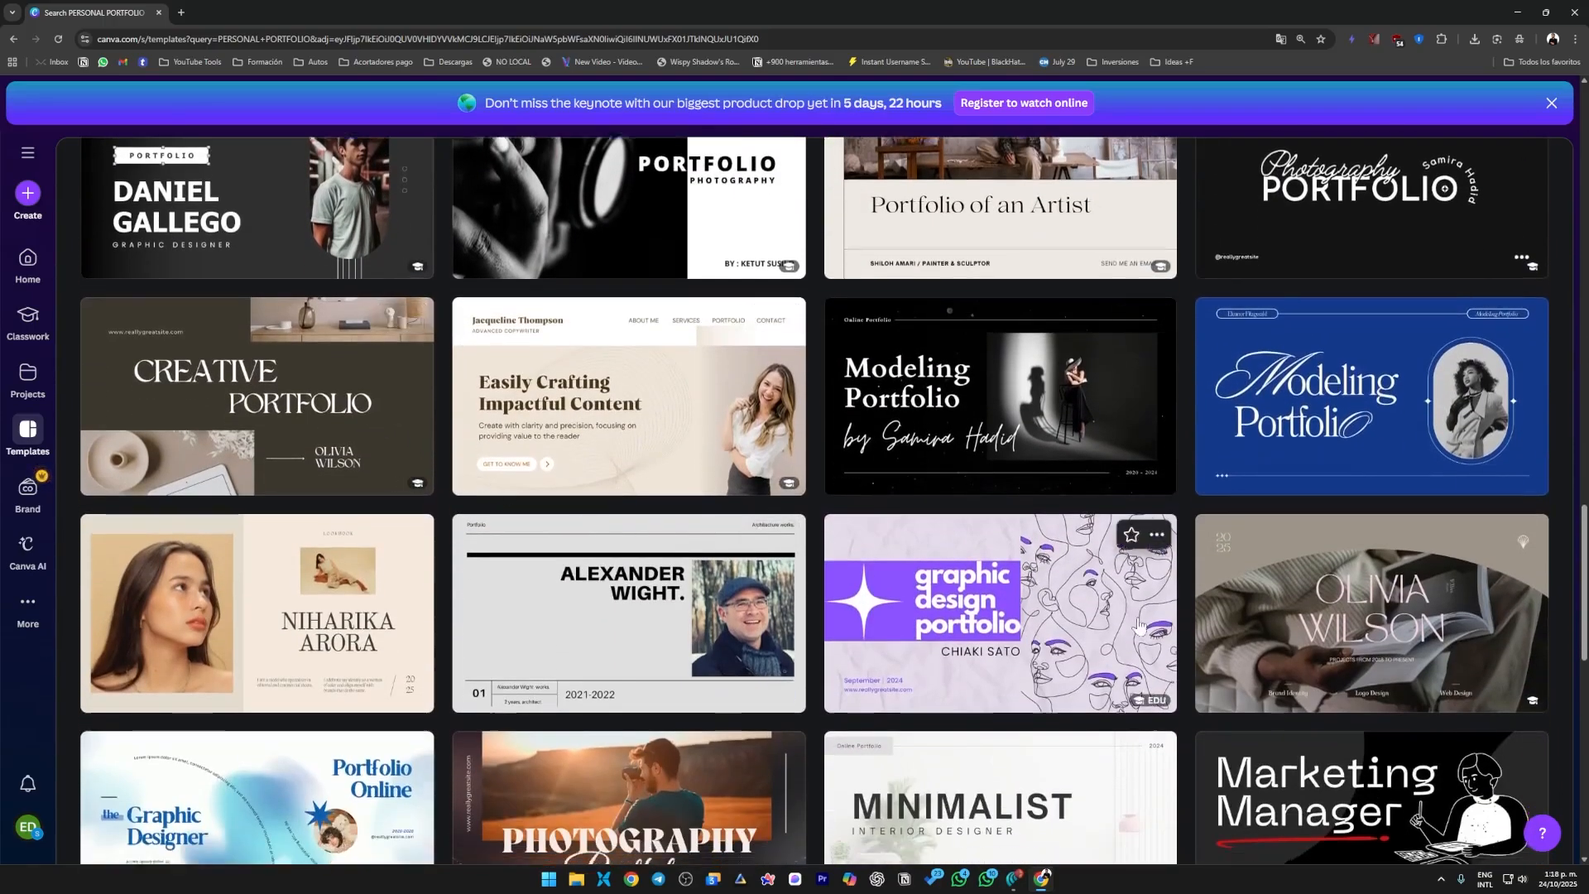
scroll(370, 428, down, 4)
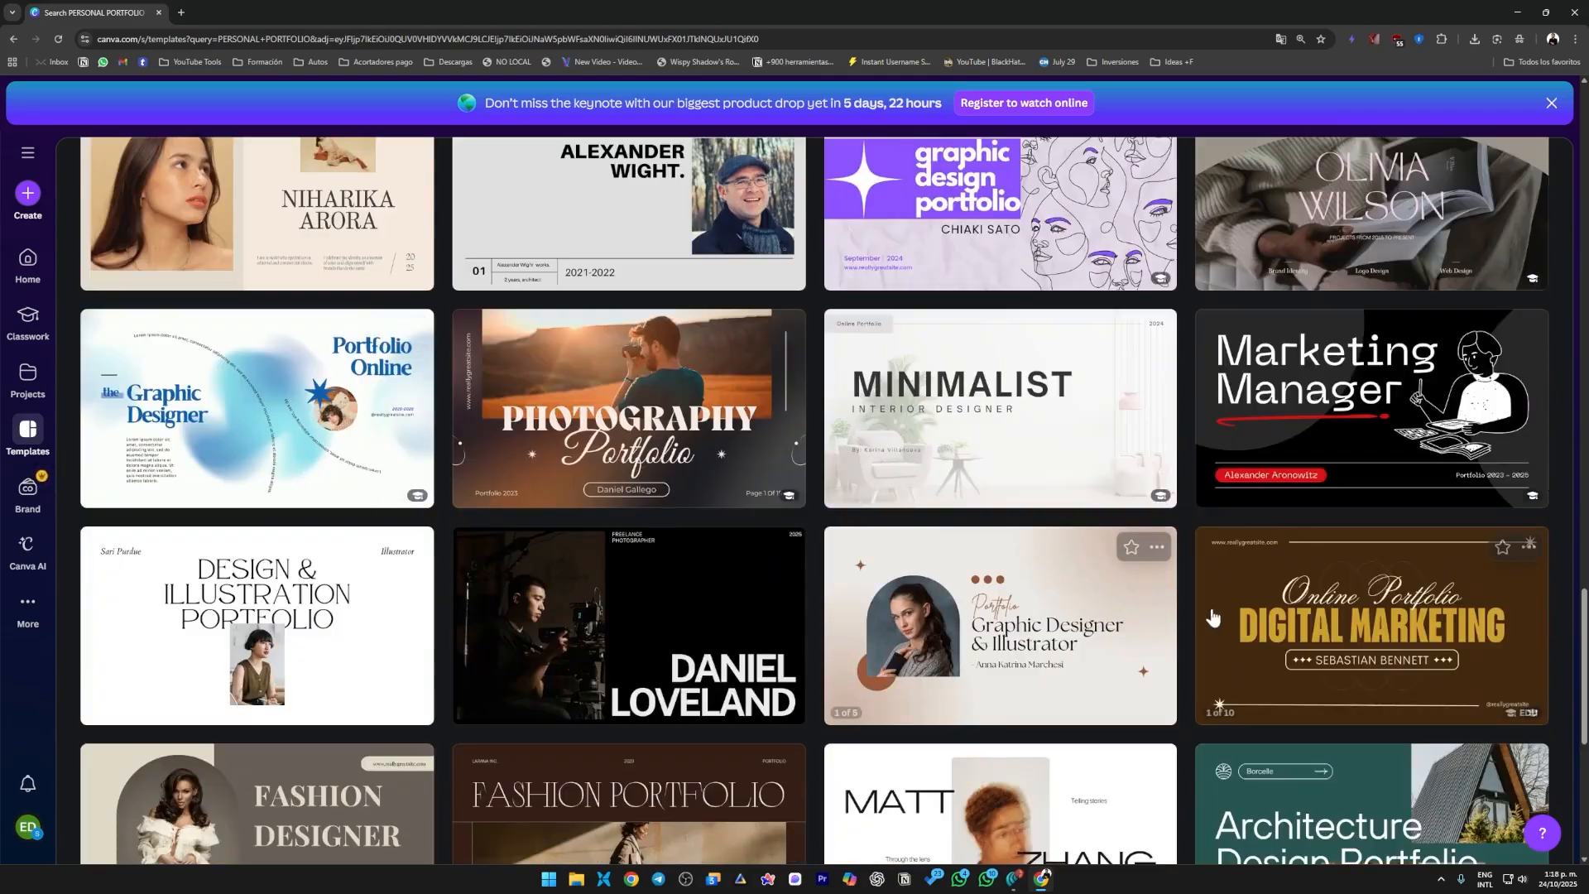
scroll(1143, 580, down, 2)
scroll(1292, 672, down, 3)
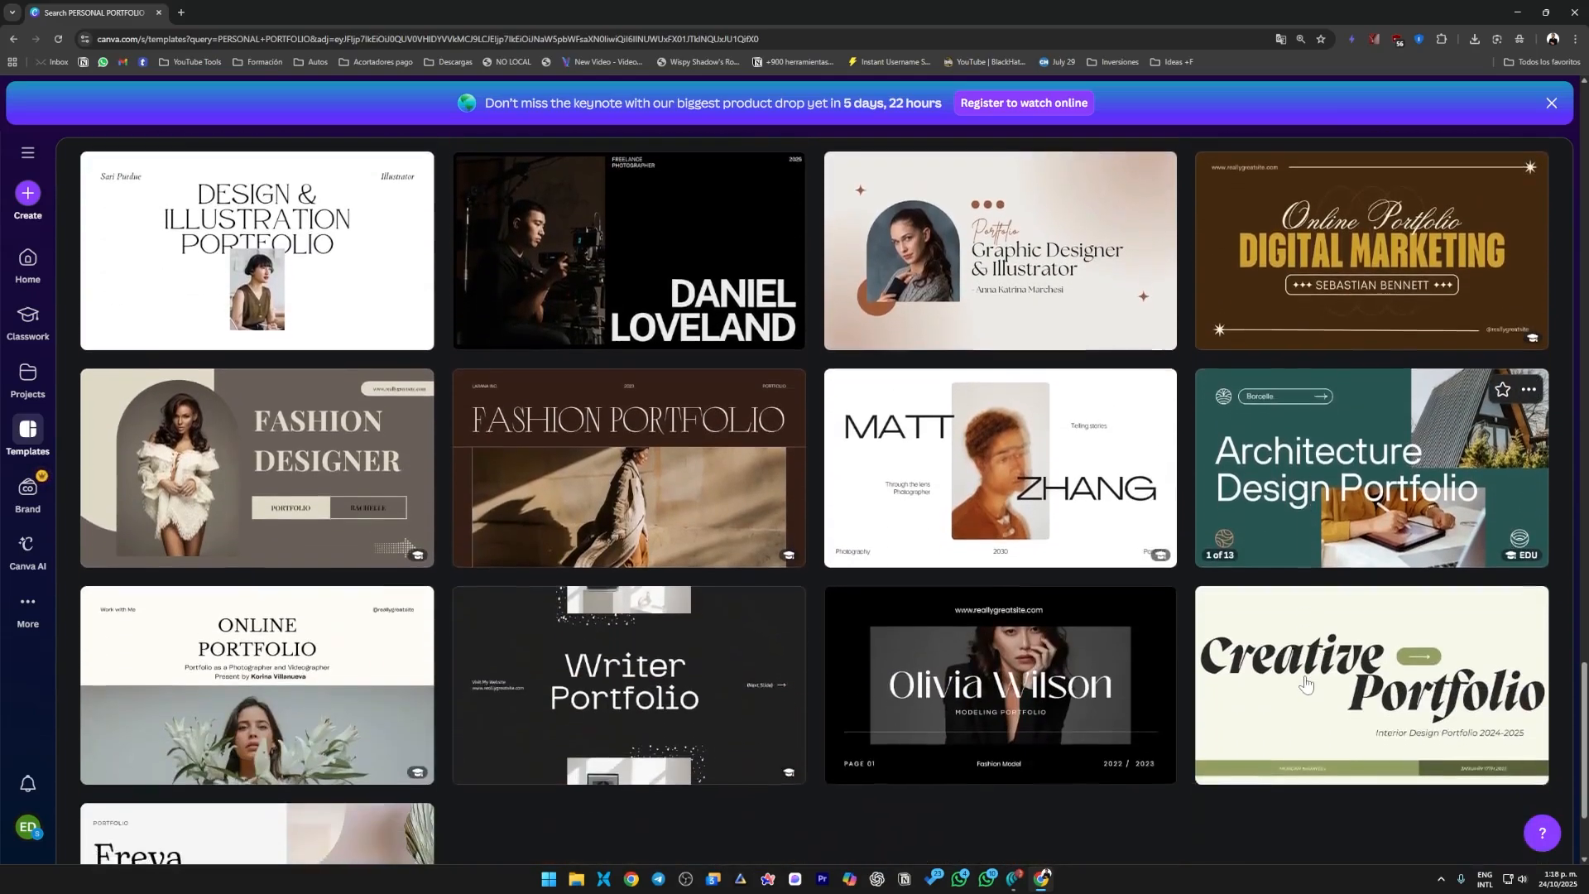
scroll(1216, 654, down, 1)
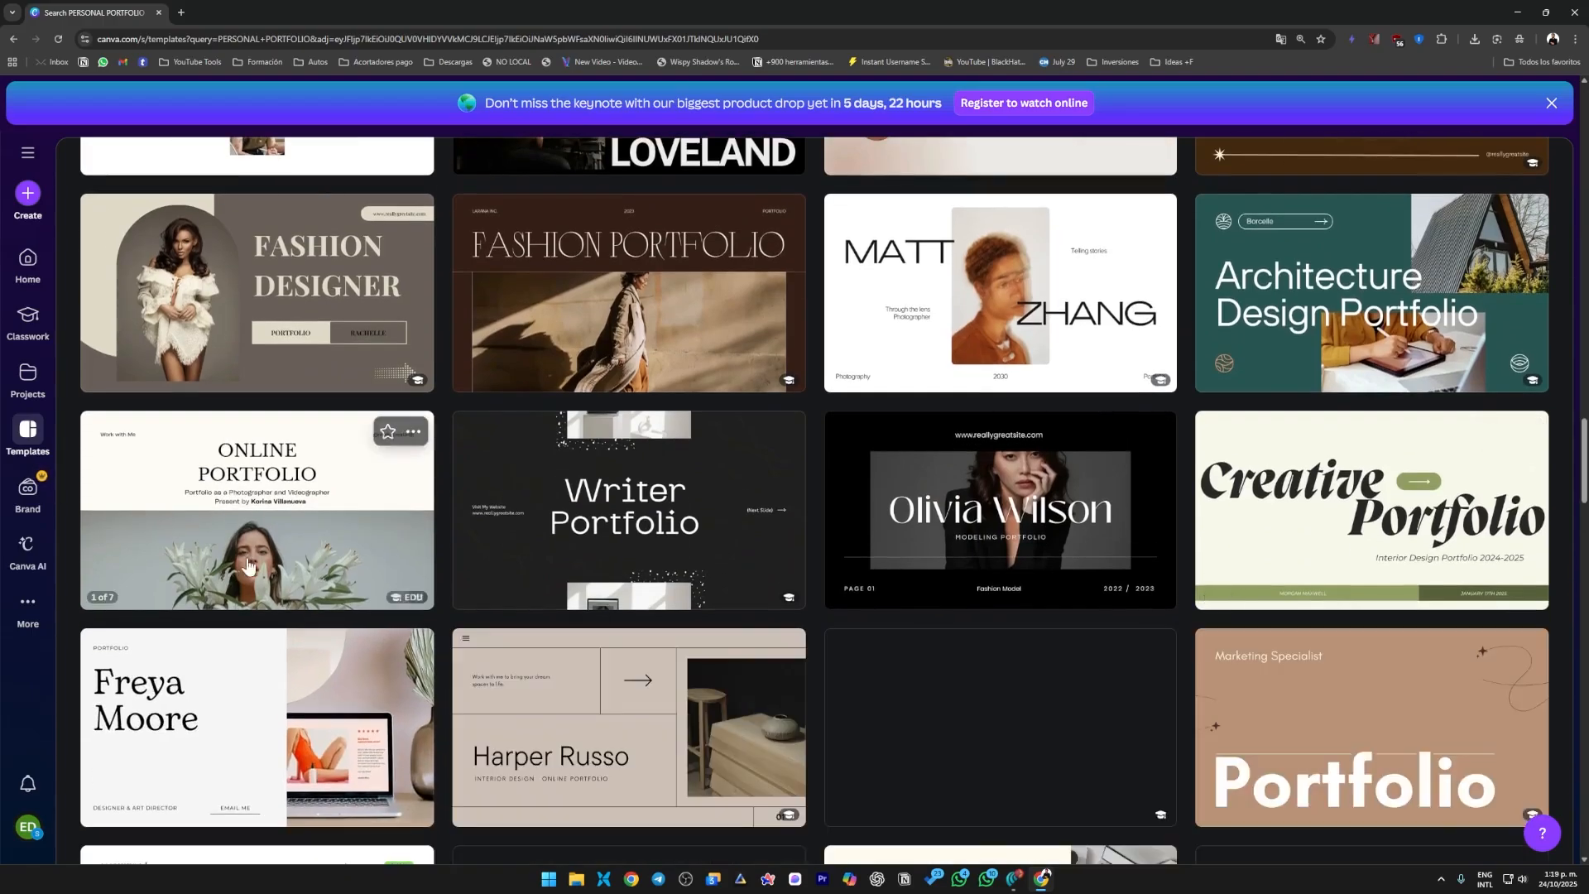
scroll(210, 493, down, 3)
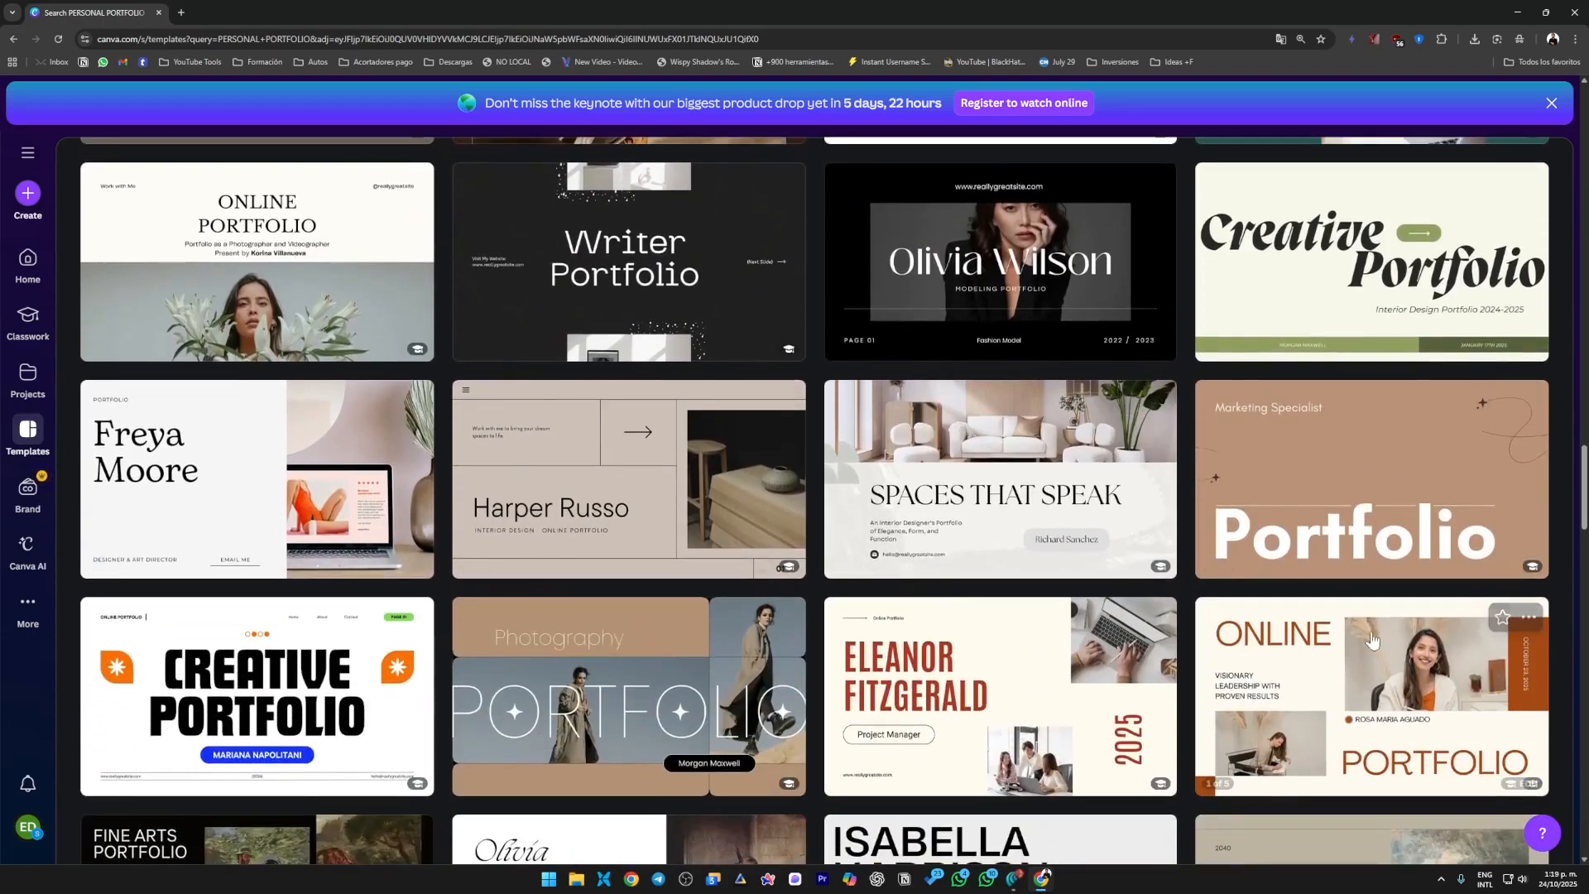
scroll(209, 492, up, 2)
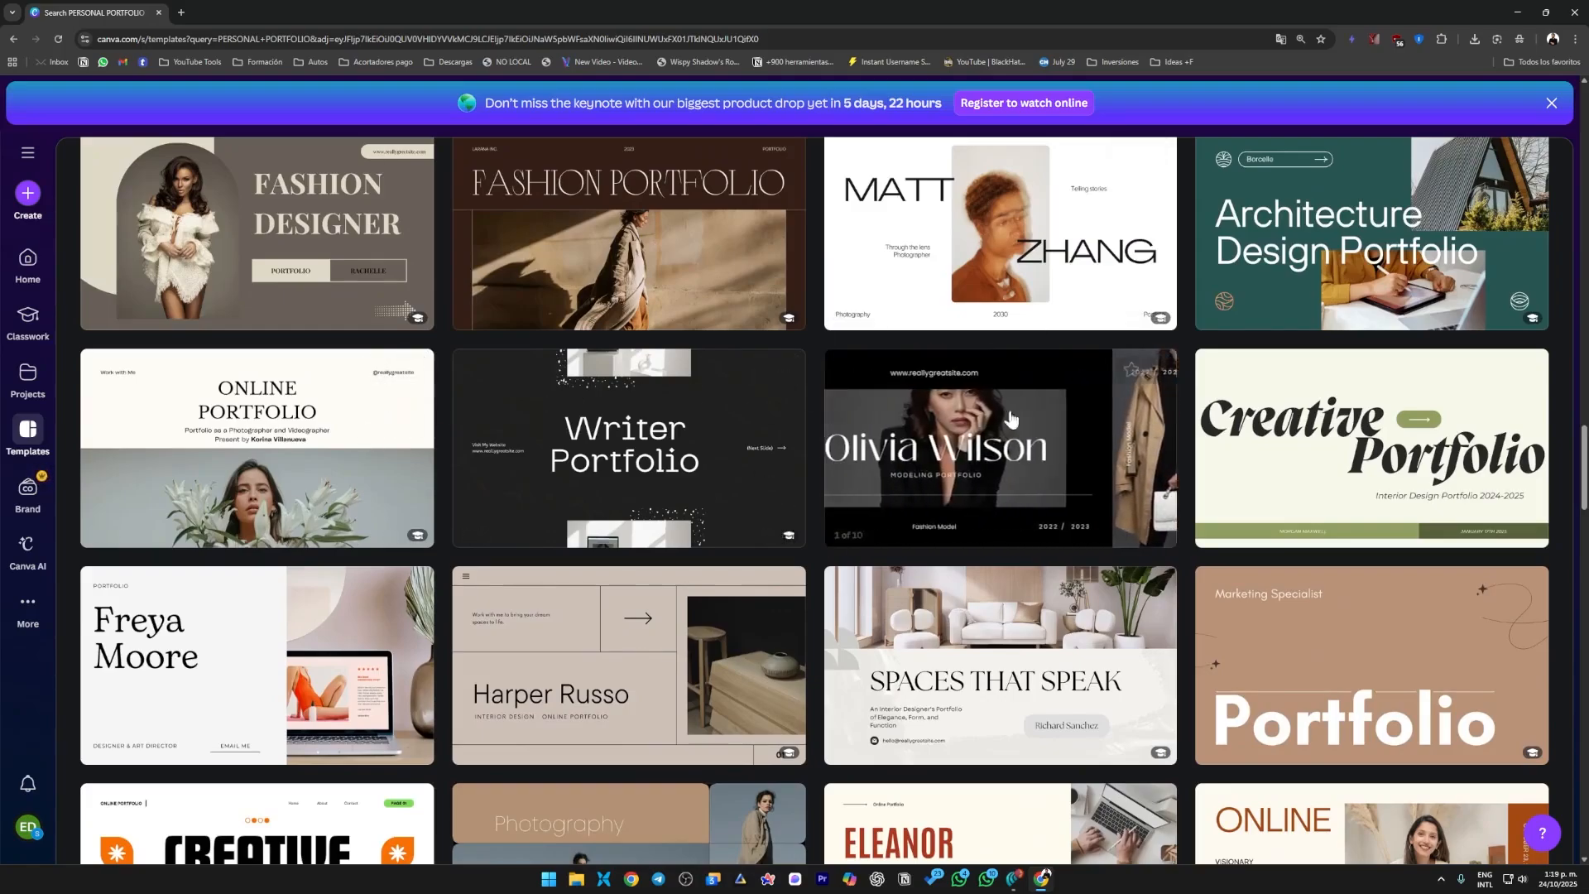
Open the Black and White Modern Bold Elegant Minimalist Modeling template and preview its pages through to the Thank You page.
click(996, 476)
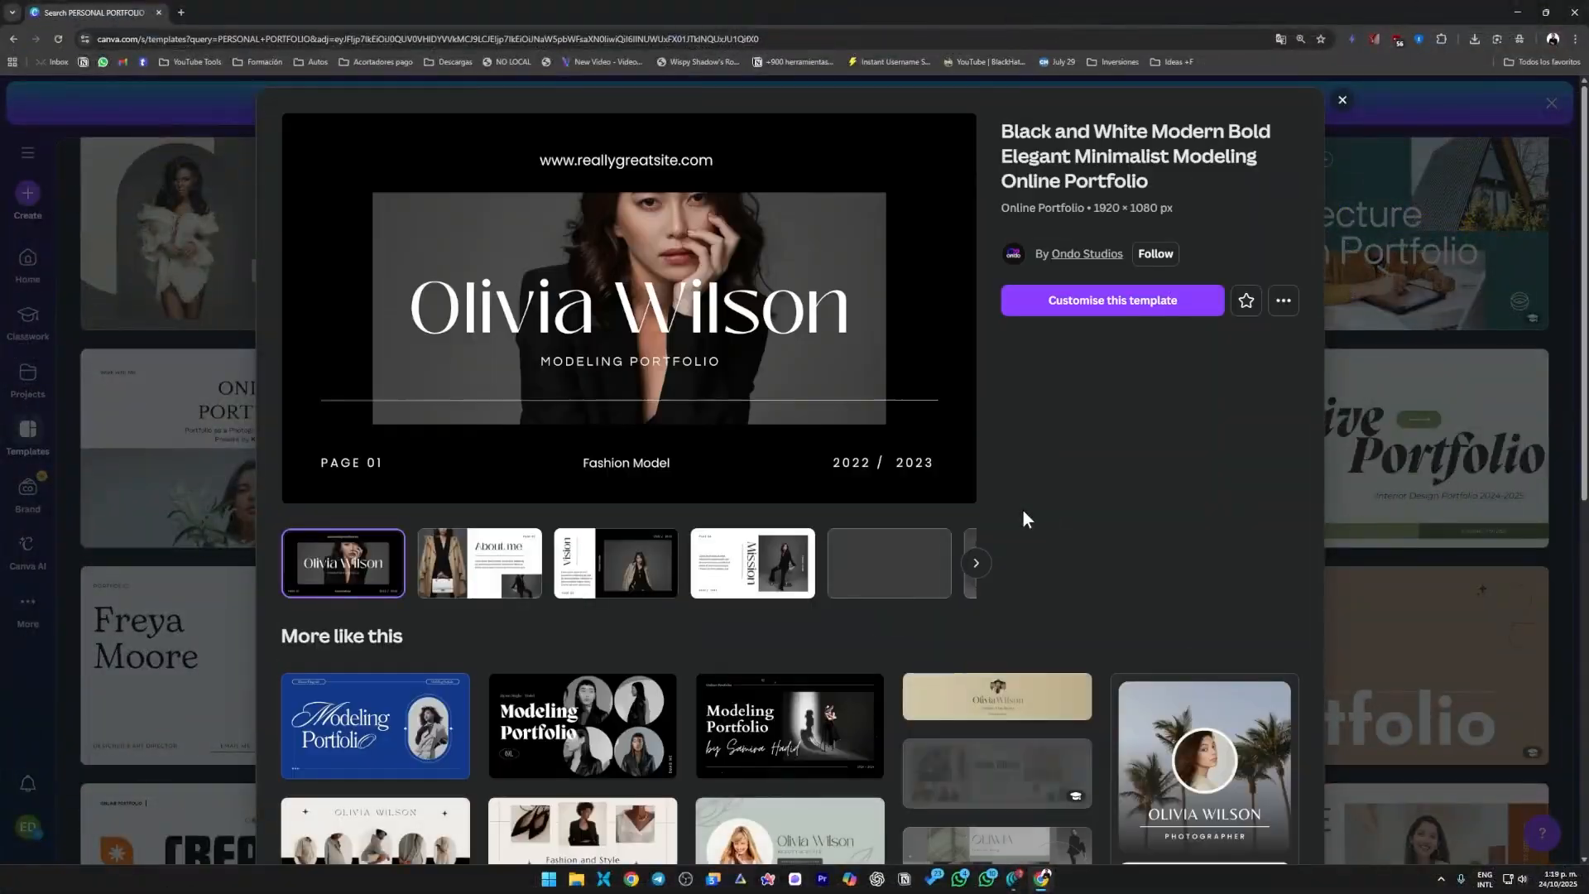
click(488, 573)
click(621, 574)
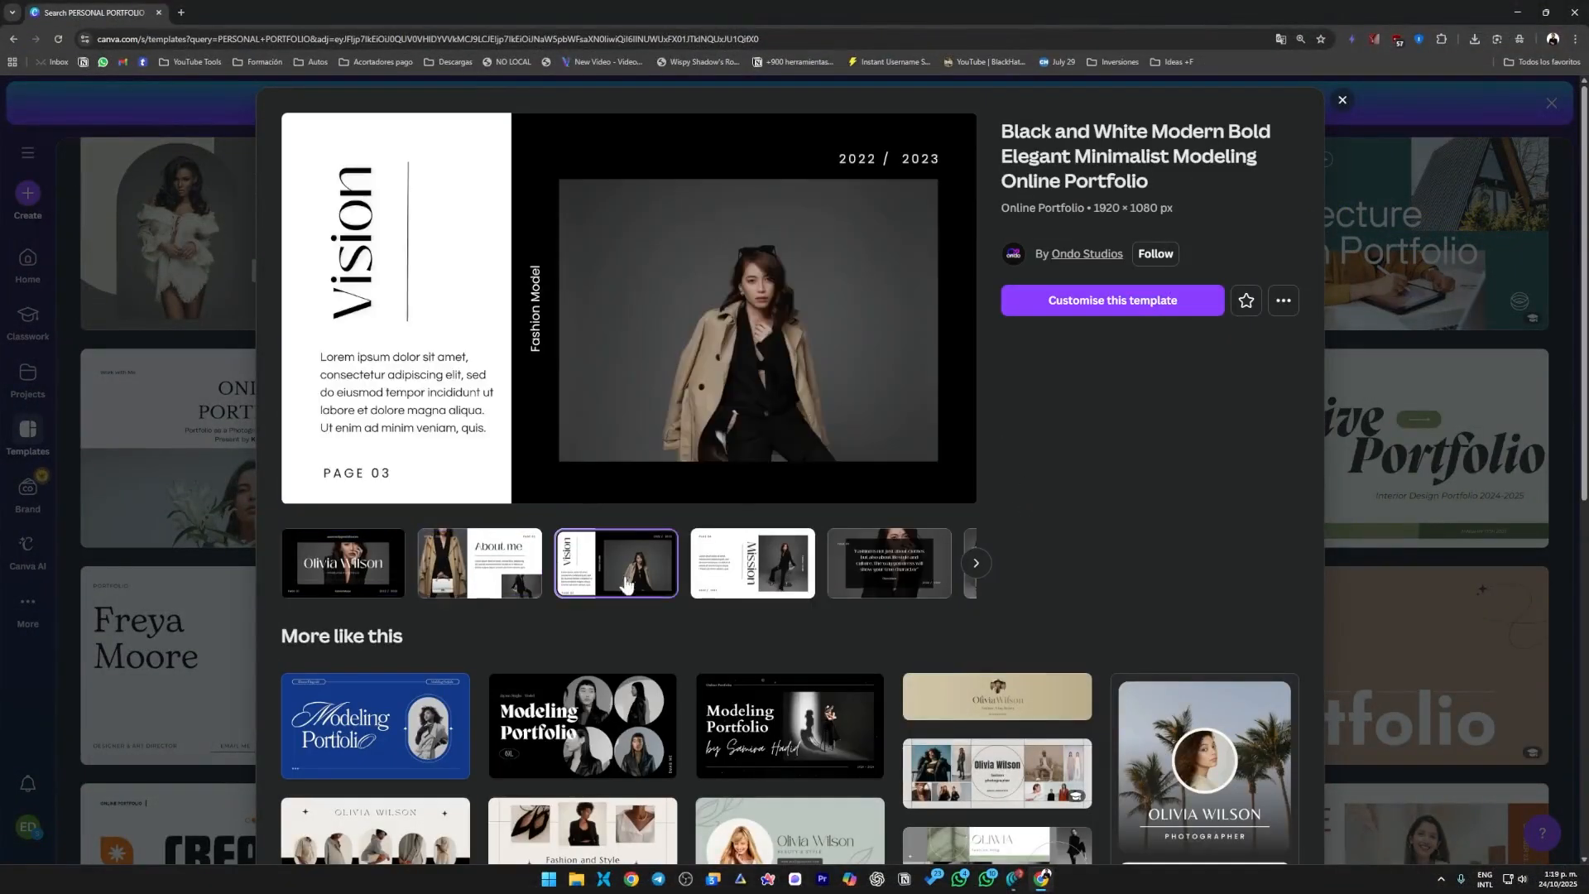
click(752, 571)
click(839, 577)
click(976, 565)
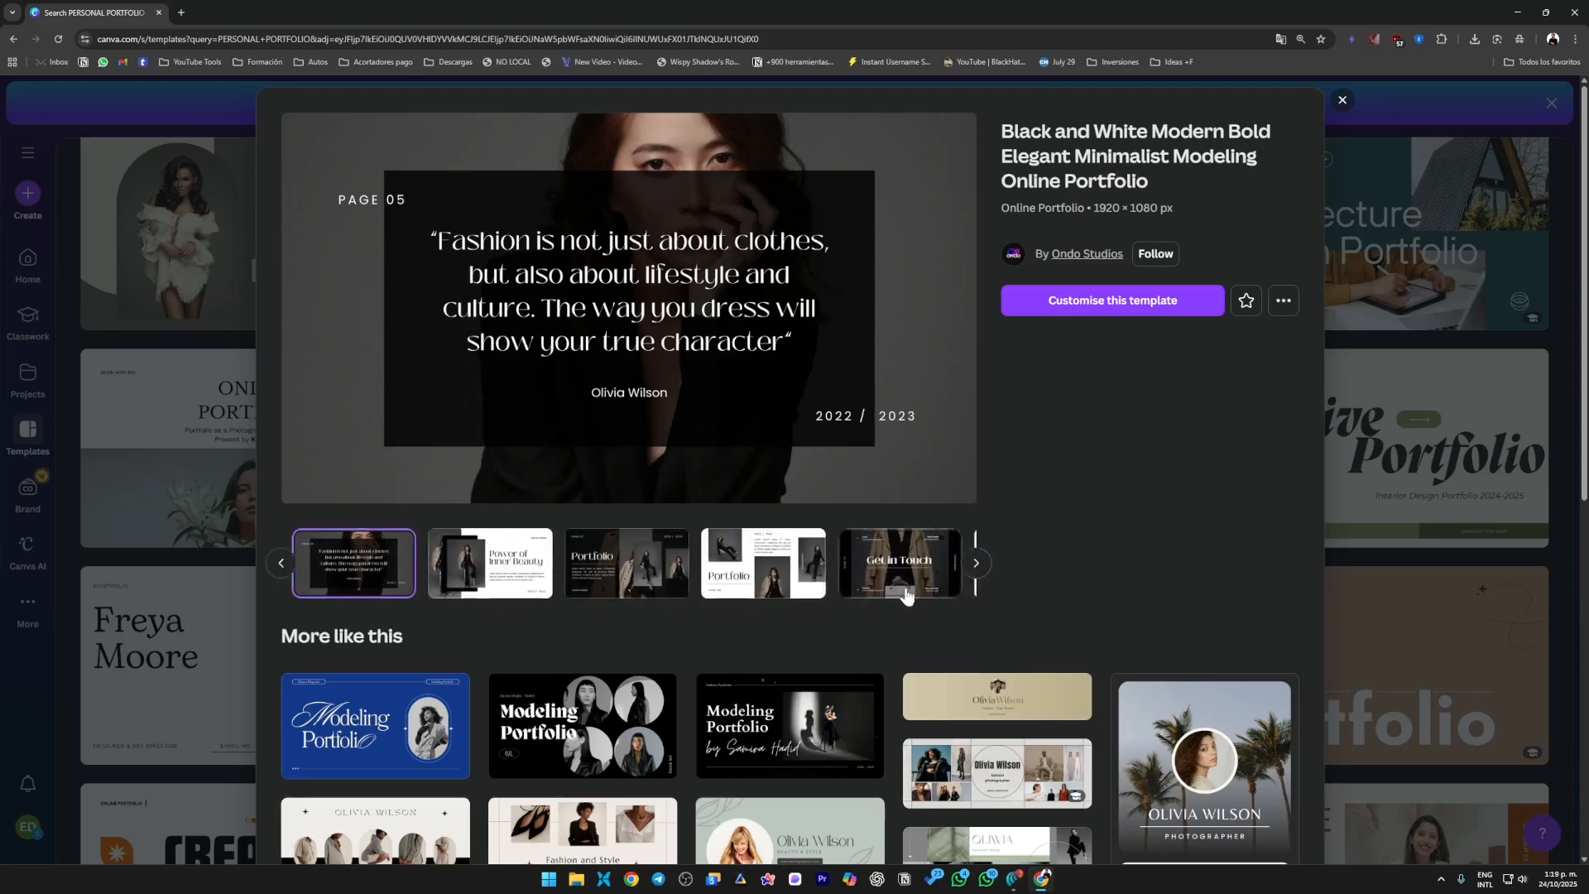
click(406, 575)
click(526, 577)
click(649, 578)
click(787, 589)
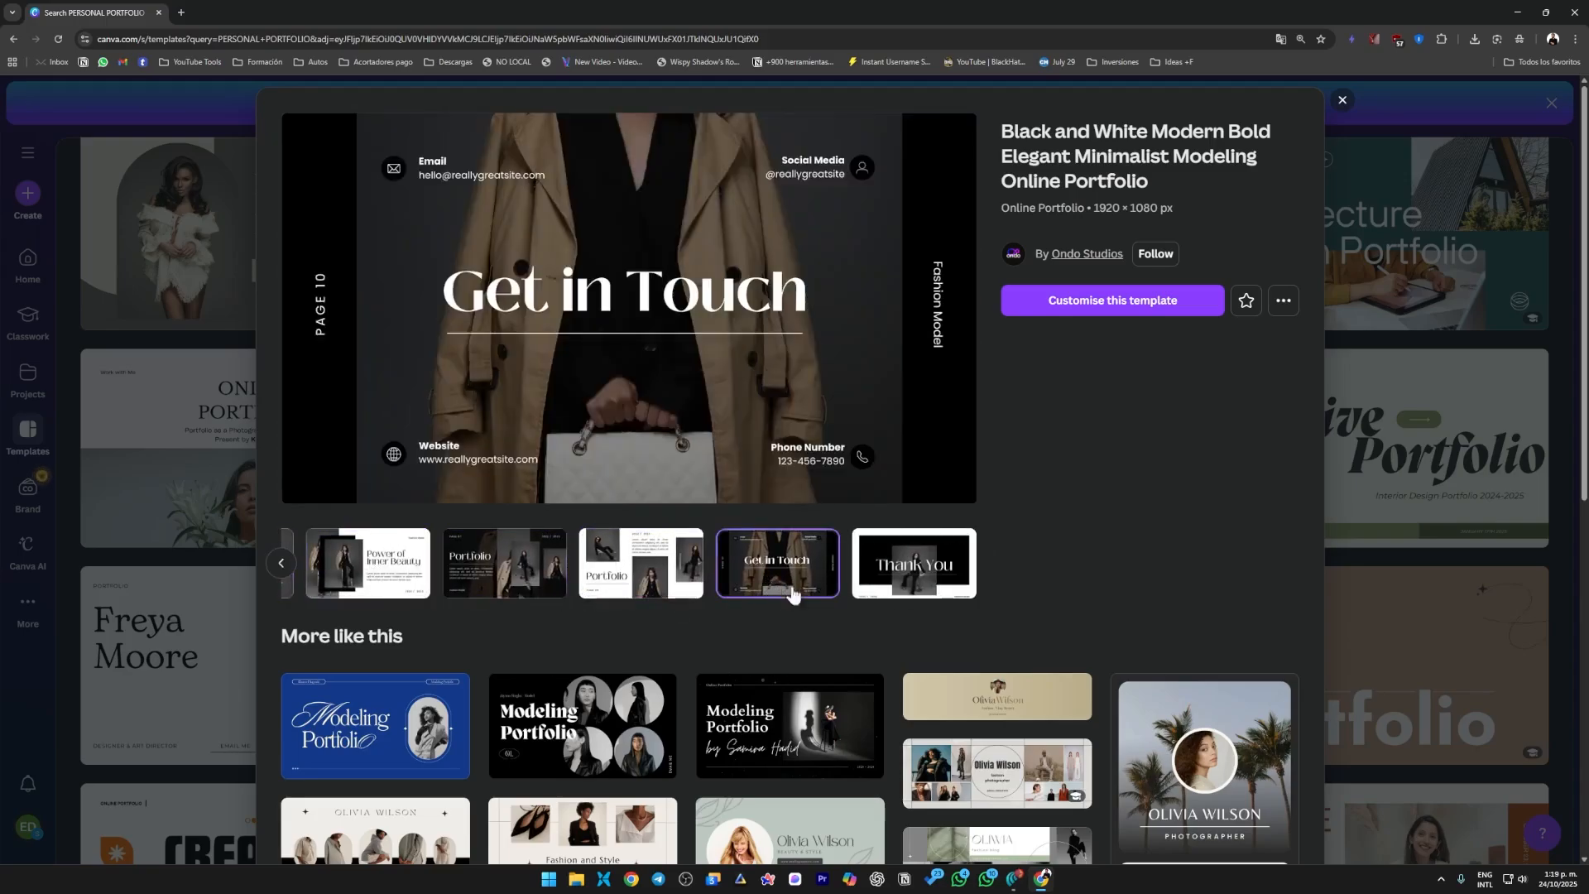
click(856, 577)
Review the template's opening pages and similar designs again, return to its cover and start customising the template.
click(281, 563)
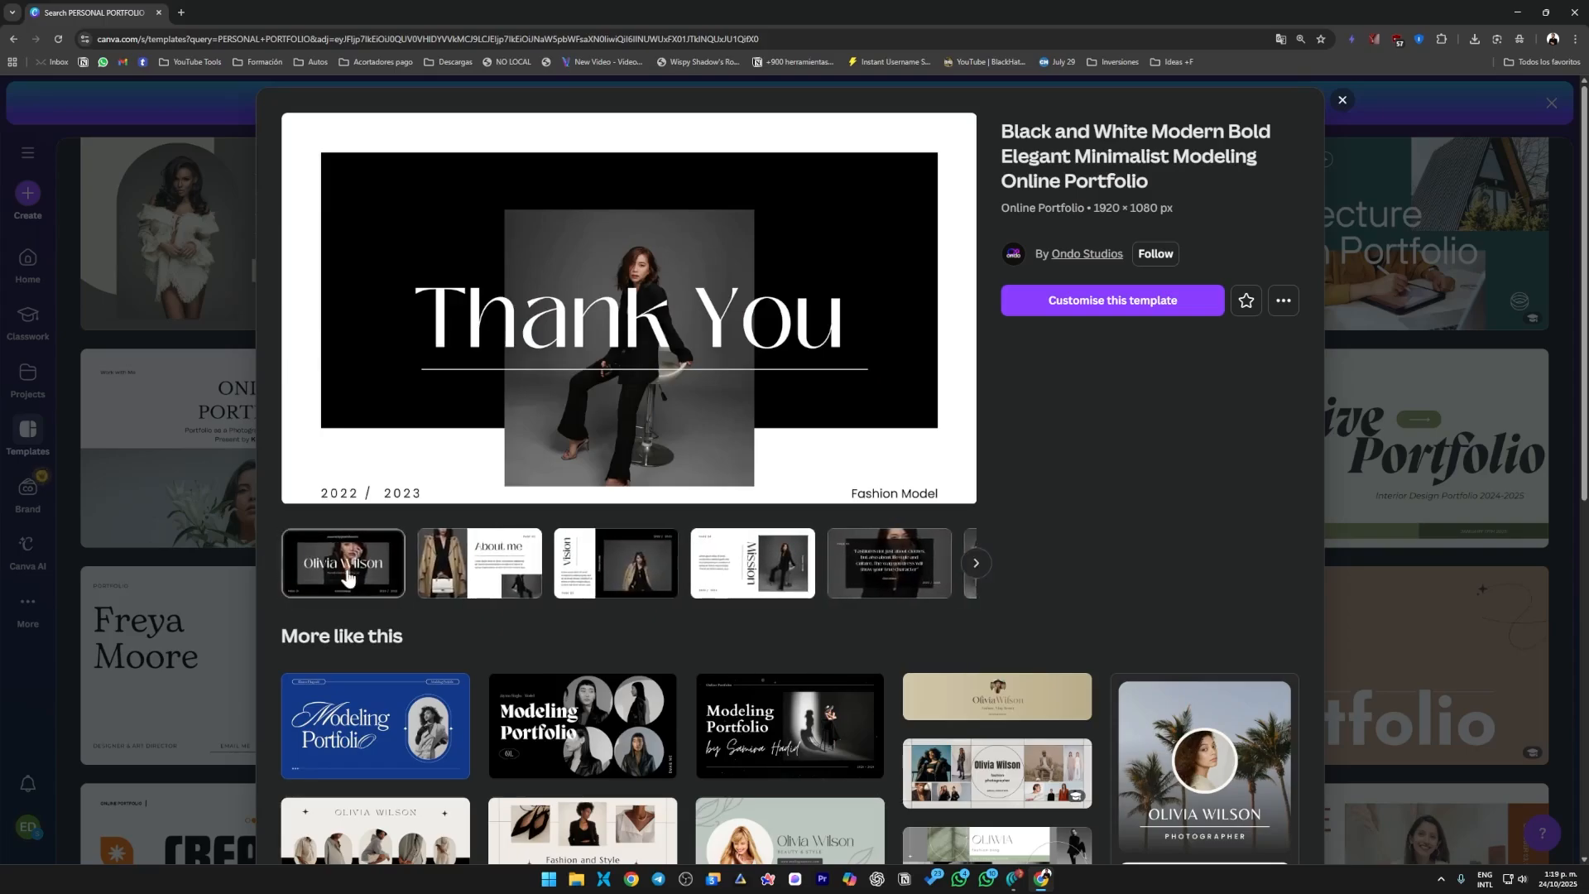
click(356, 579)
click(489, 580)
click(617, 586)
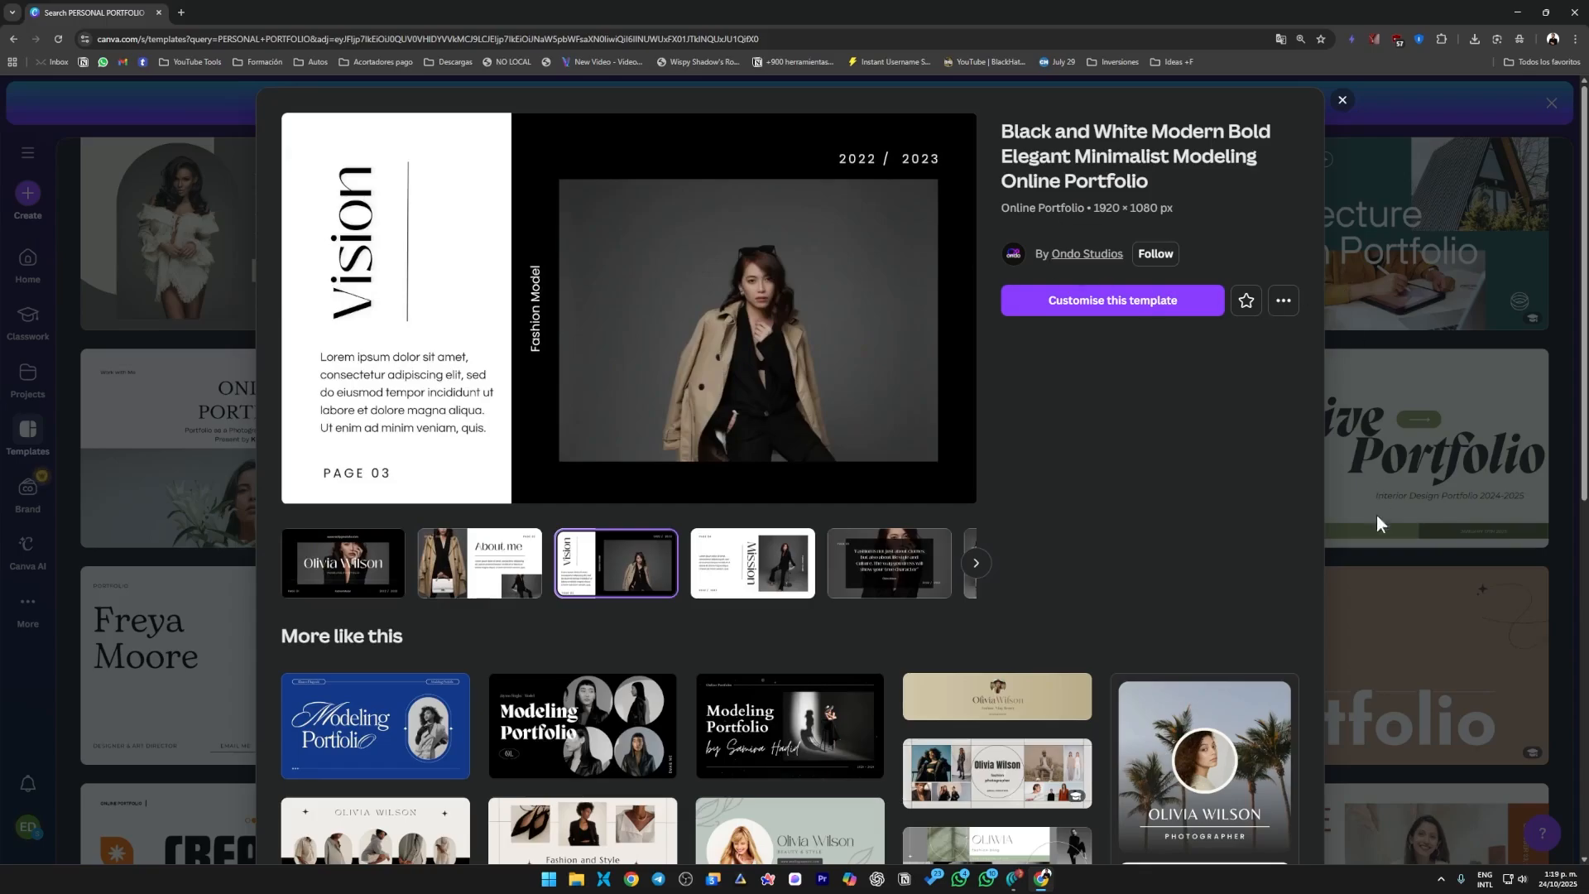
scroll(844, 621, down, 4)
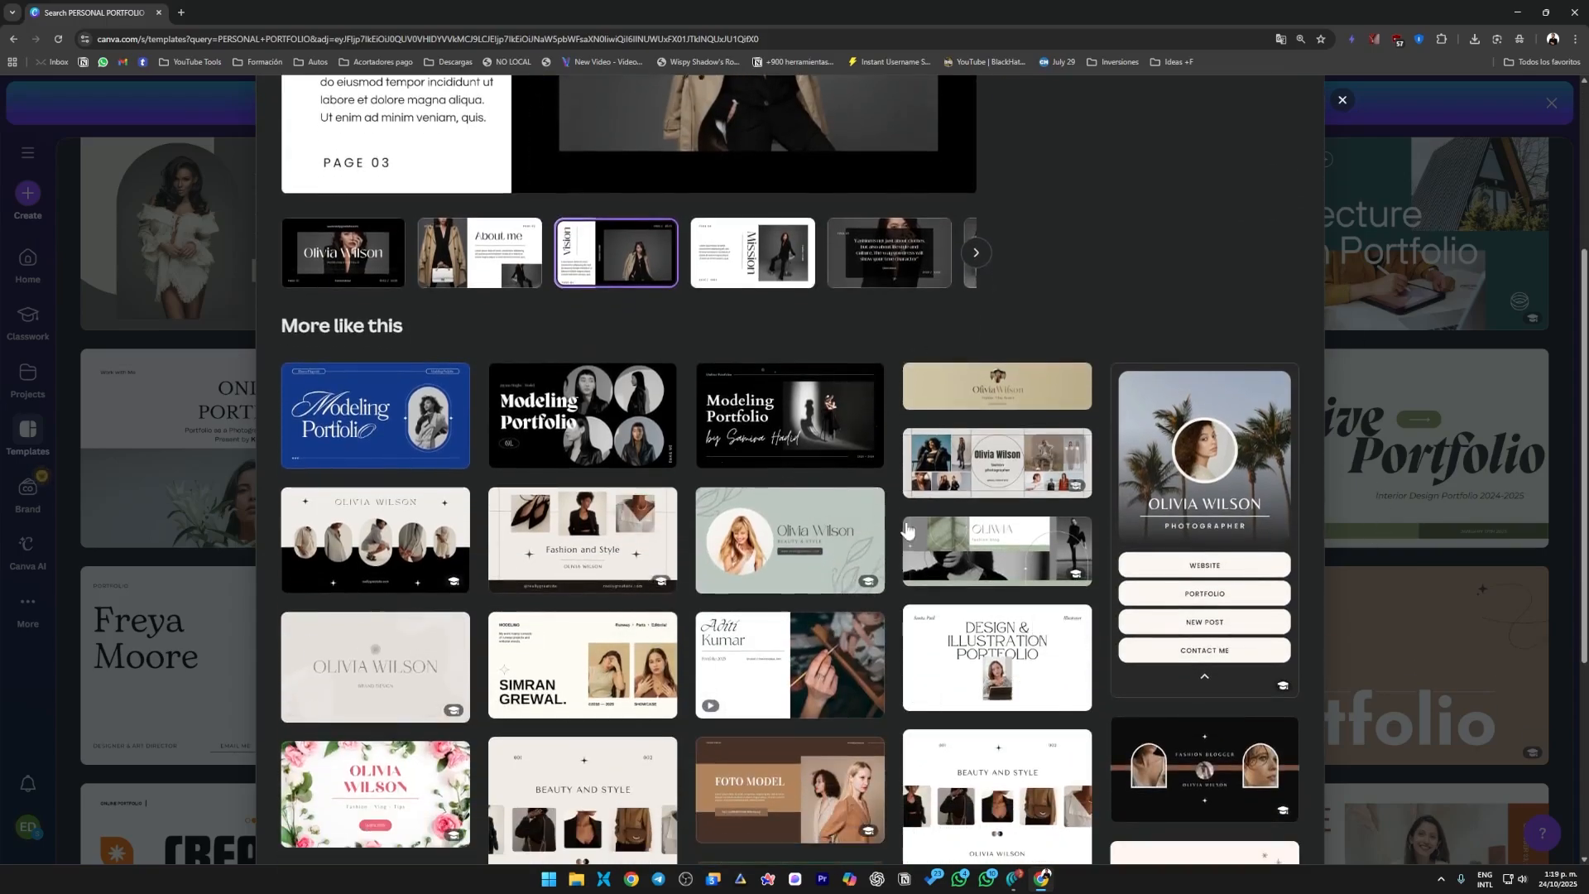
scroll(778, 490, up, 4)
click(366, 587)
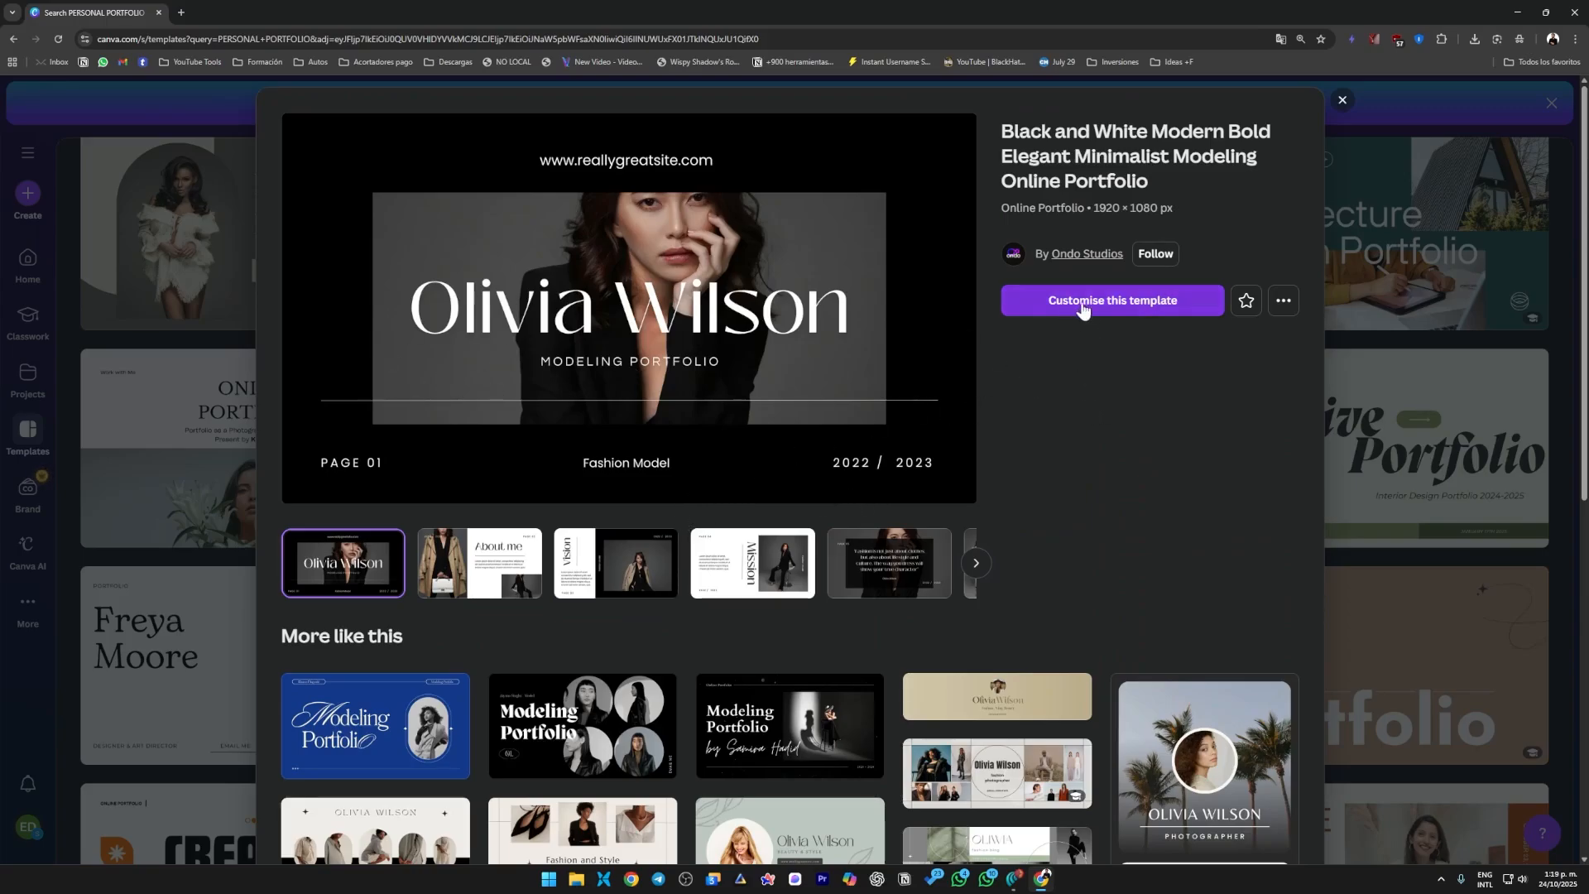
click(1157, 308)
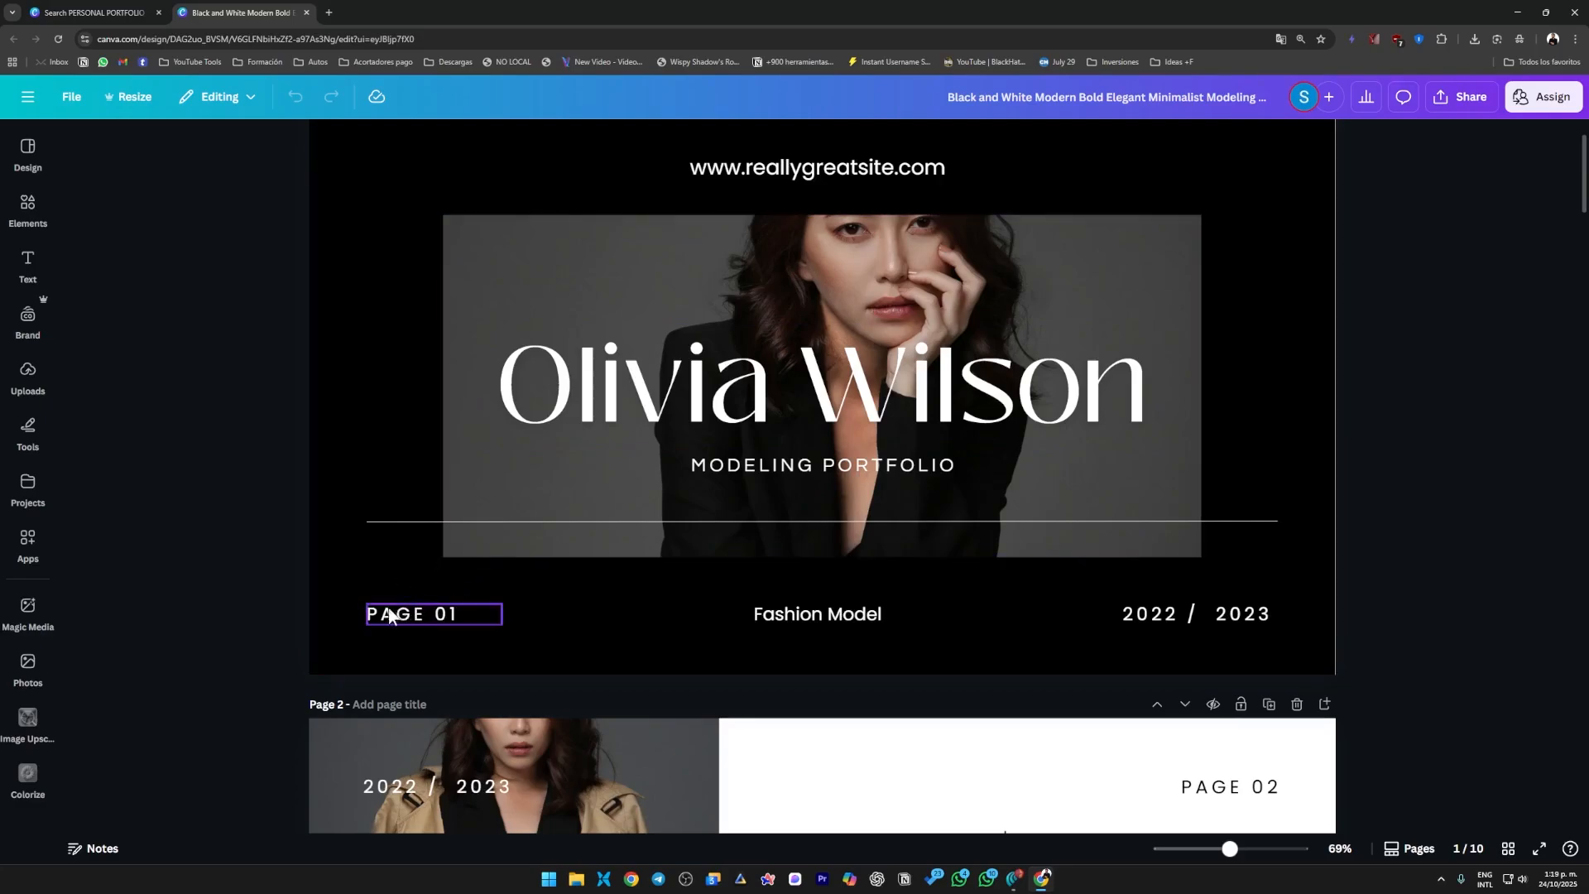
Replace the "PAGE 01" label on page 1 with "01".
click(430, 614)
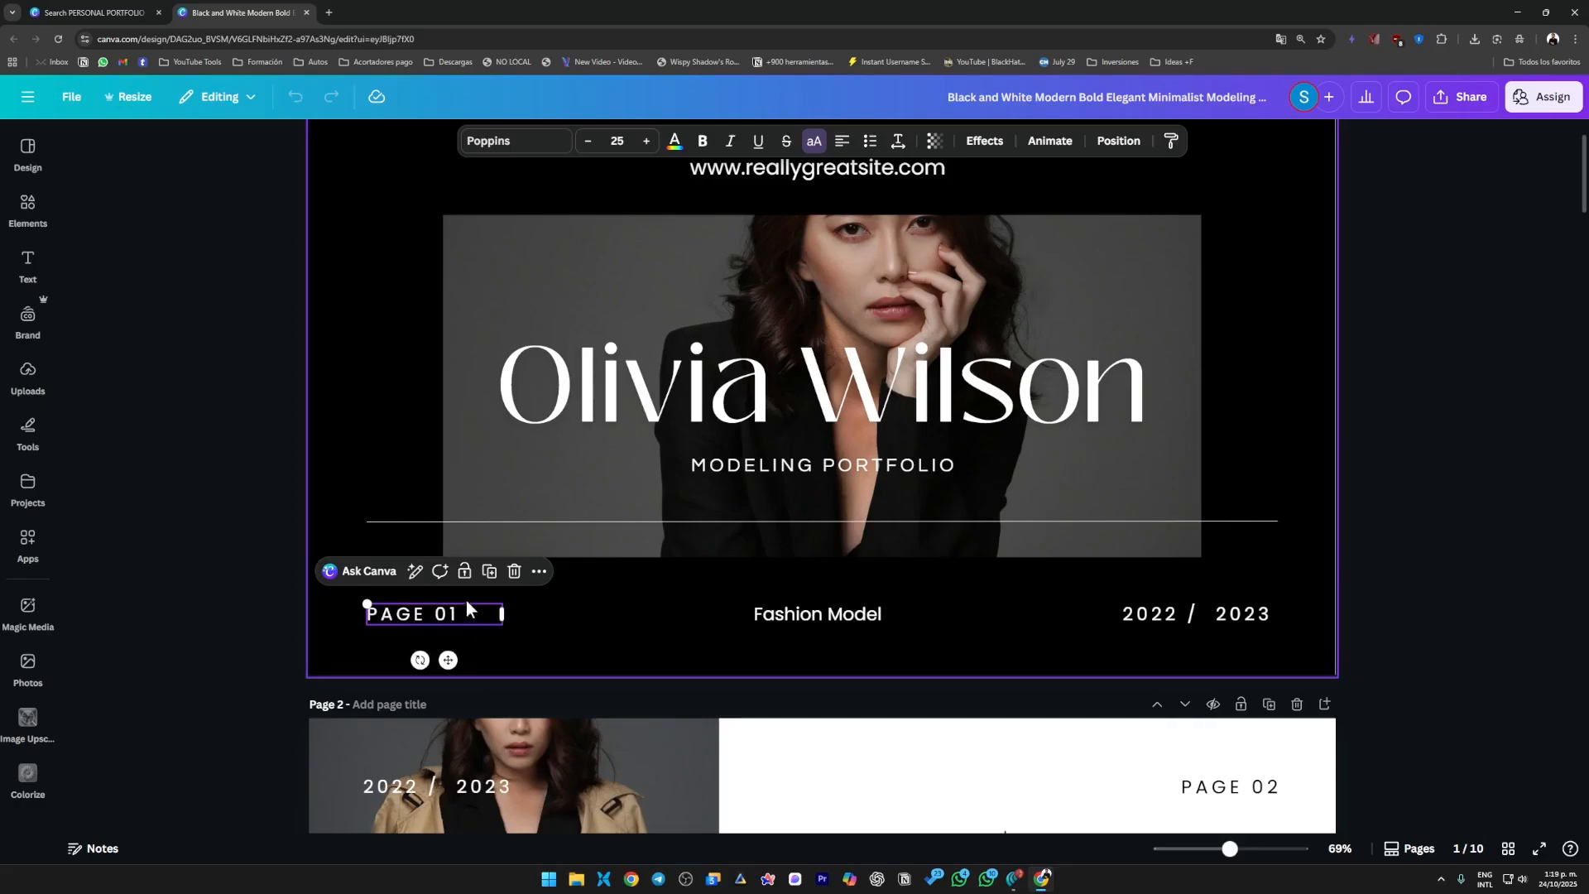
double_click(408, 617)
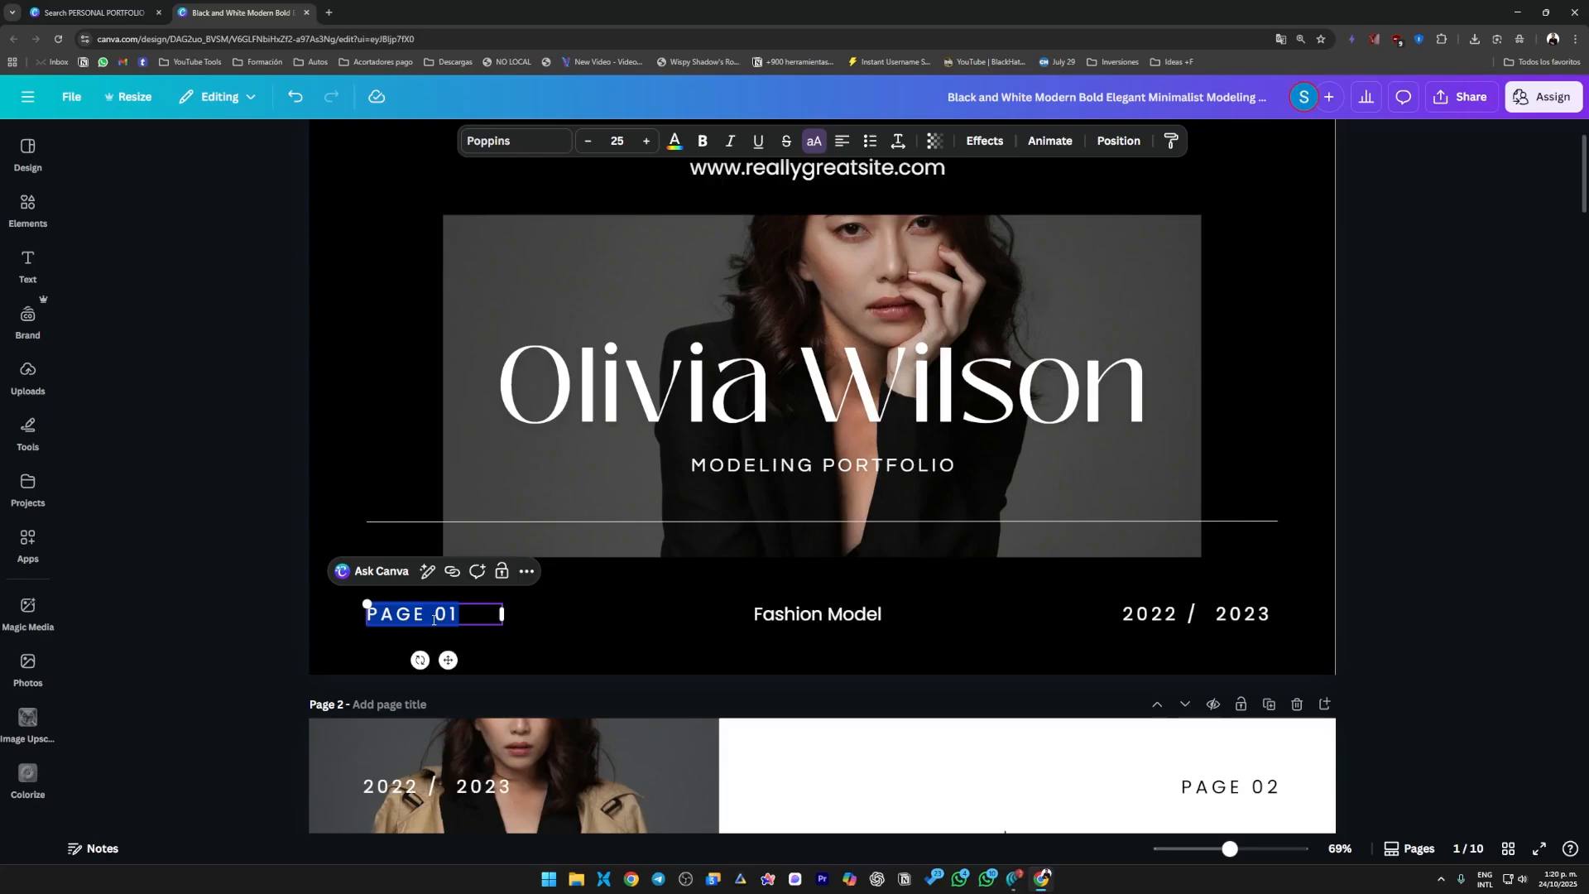
text(01)
click(209, 547)
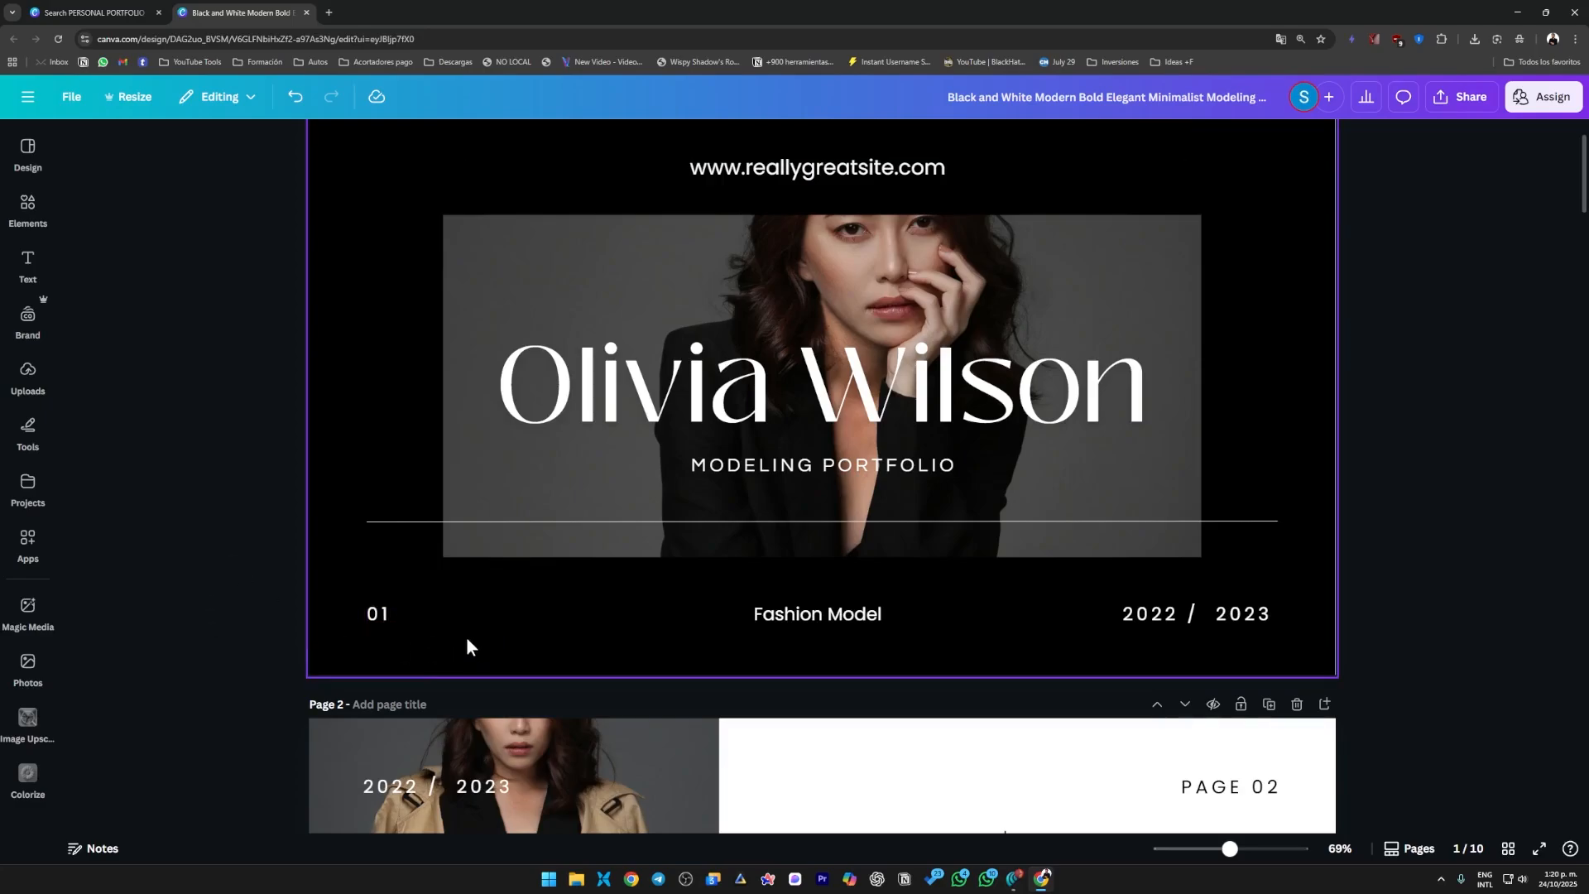
click(457, 617)
click(1422, 571)
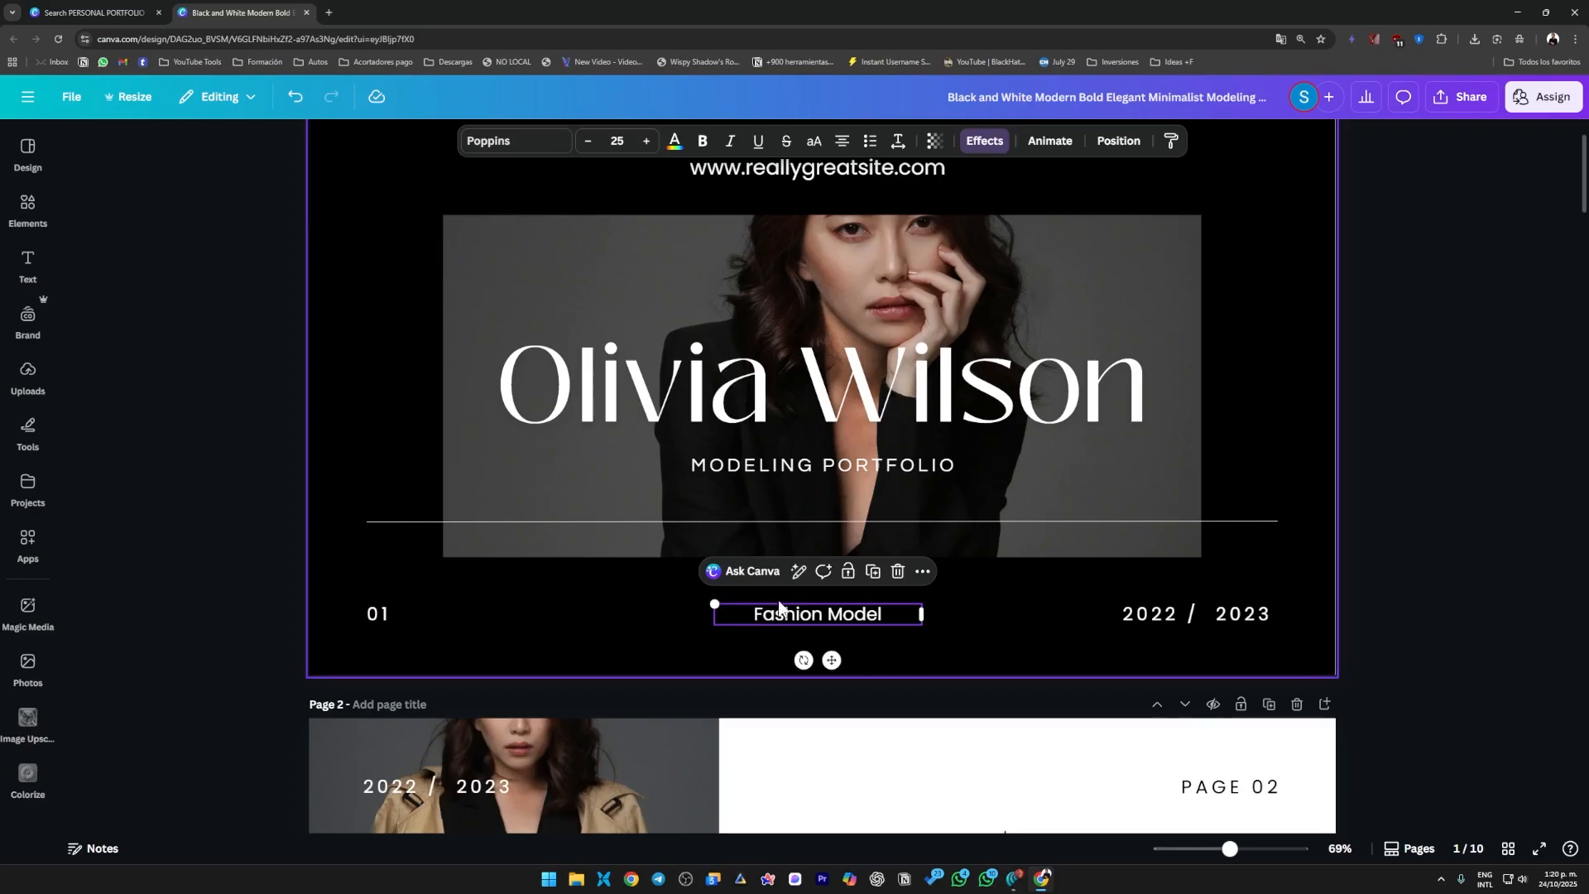
double_click(834, 619)
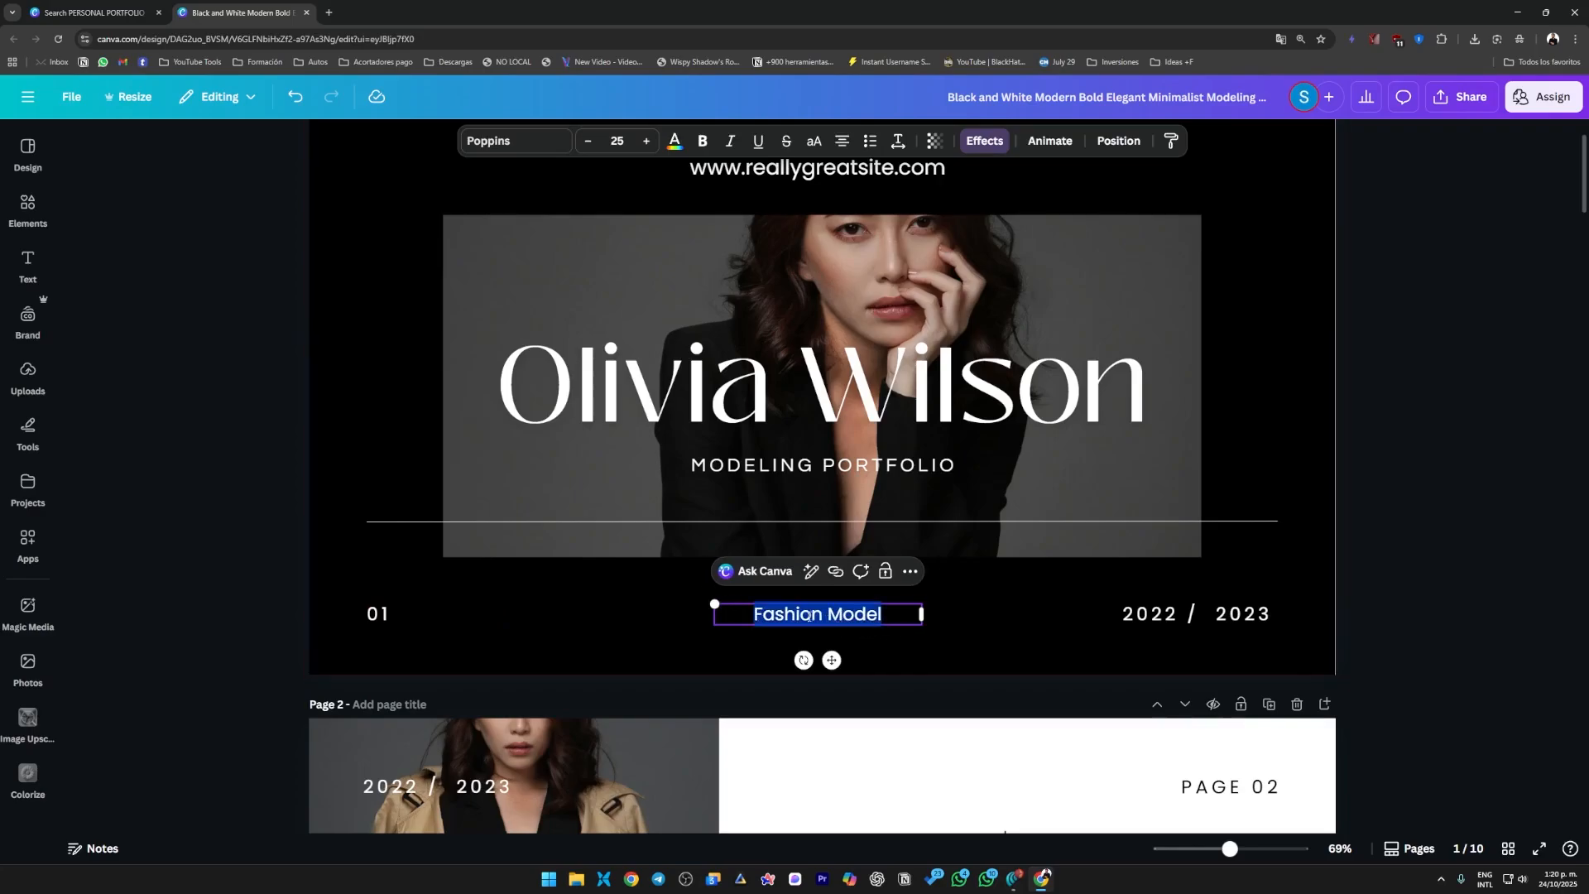
click(810, 616)
triple_click(811, 615)
click(828, 616)
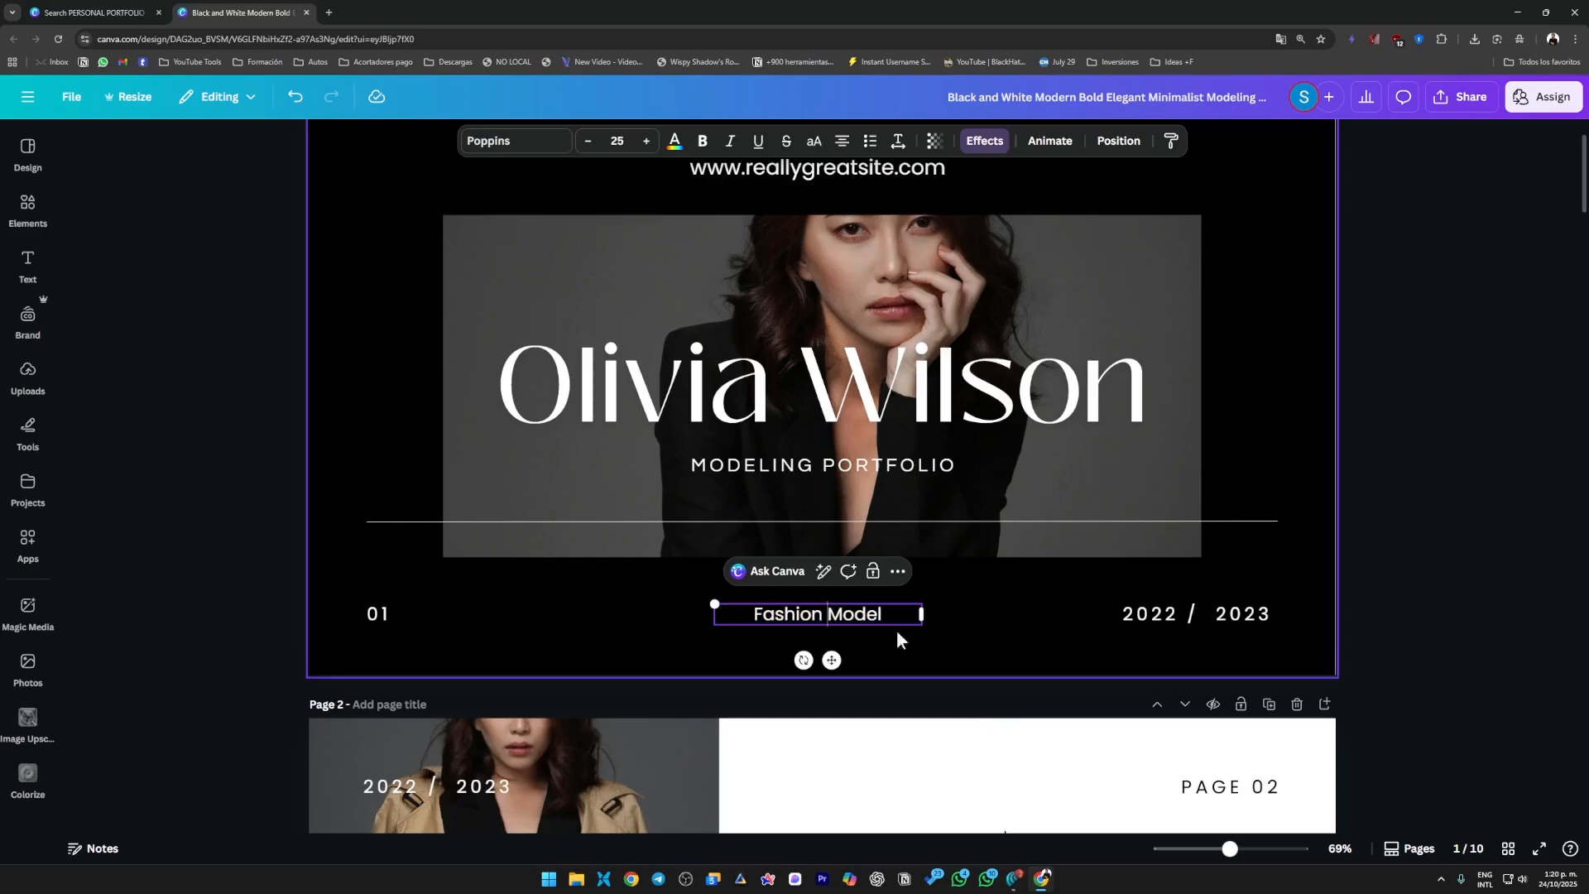
click(1402, 587)
Try the Bobby Jones and Halenoir-Black Regular fonts on the "Fashion Model" text on page 1.
click(847, 617)
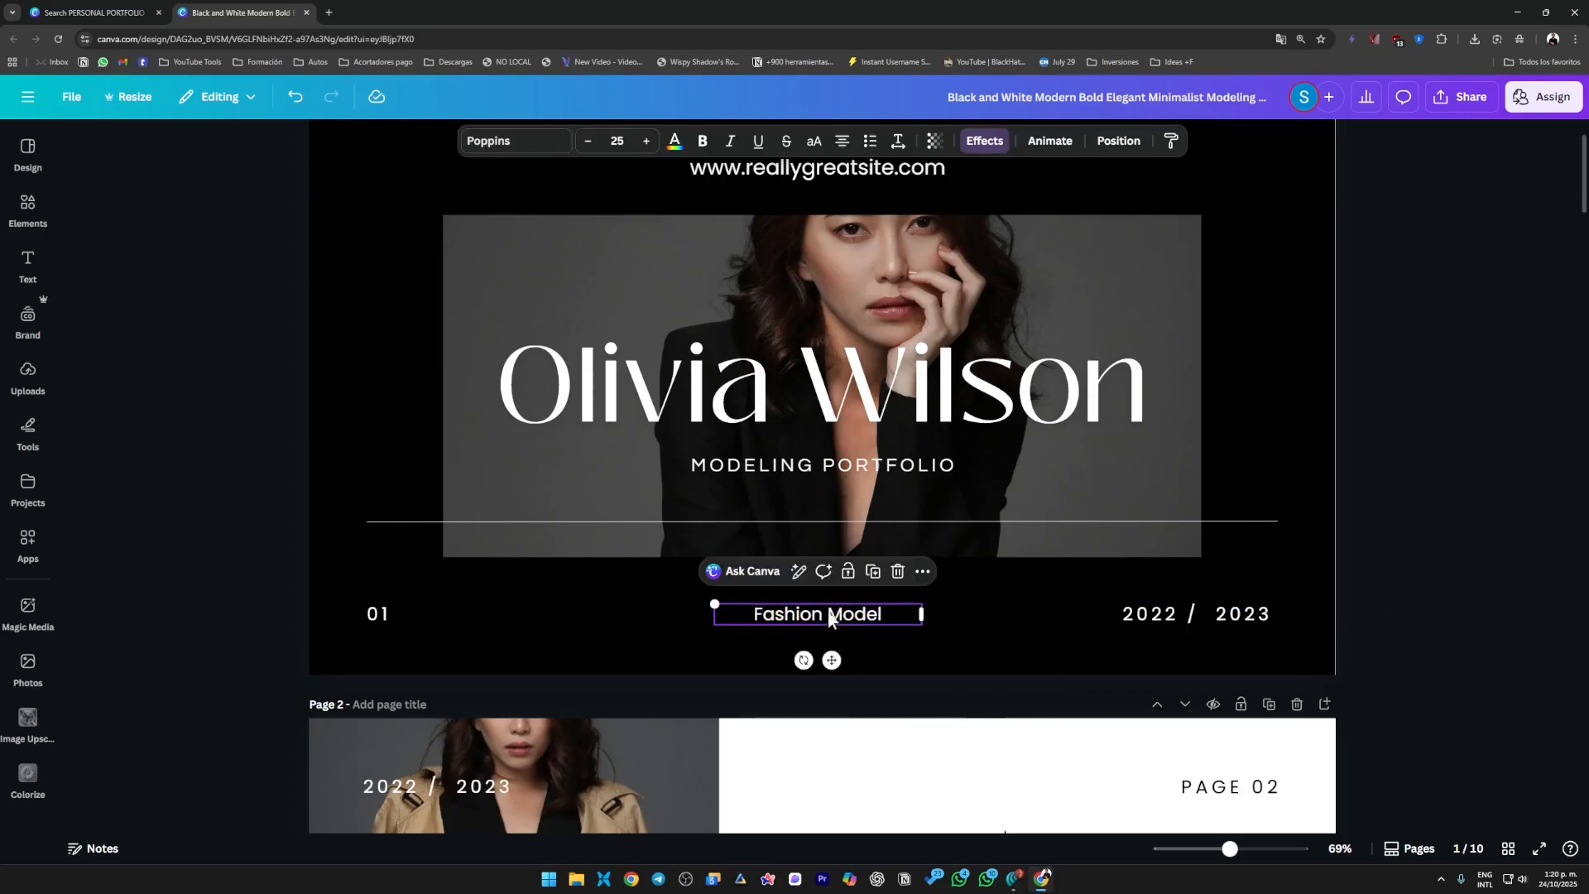
click(513, 142)
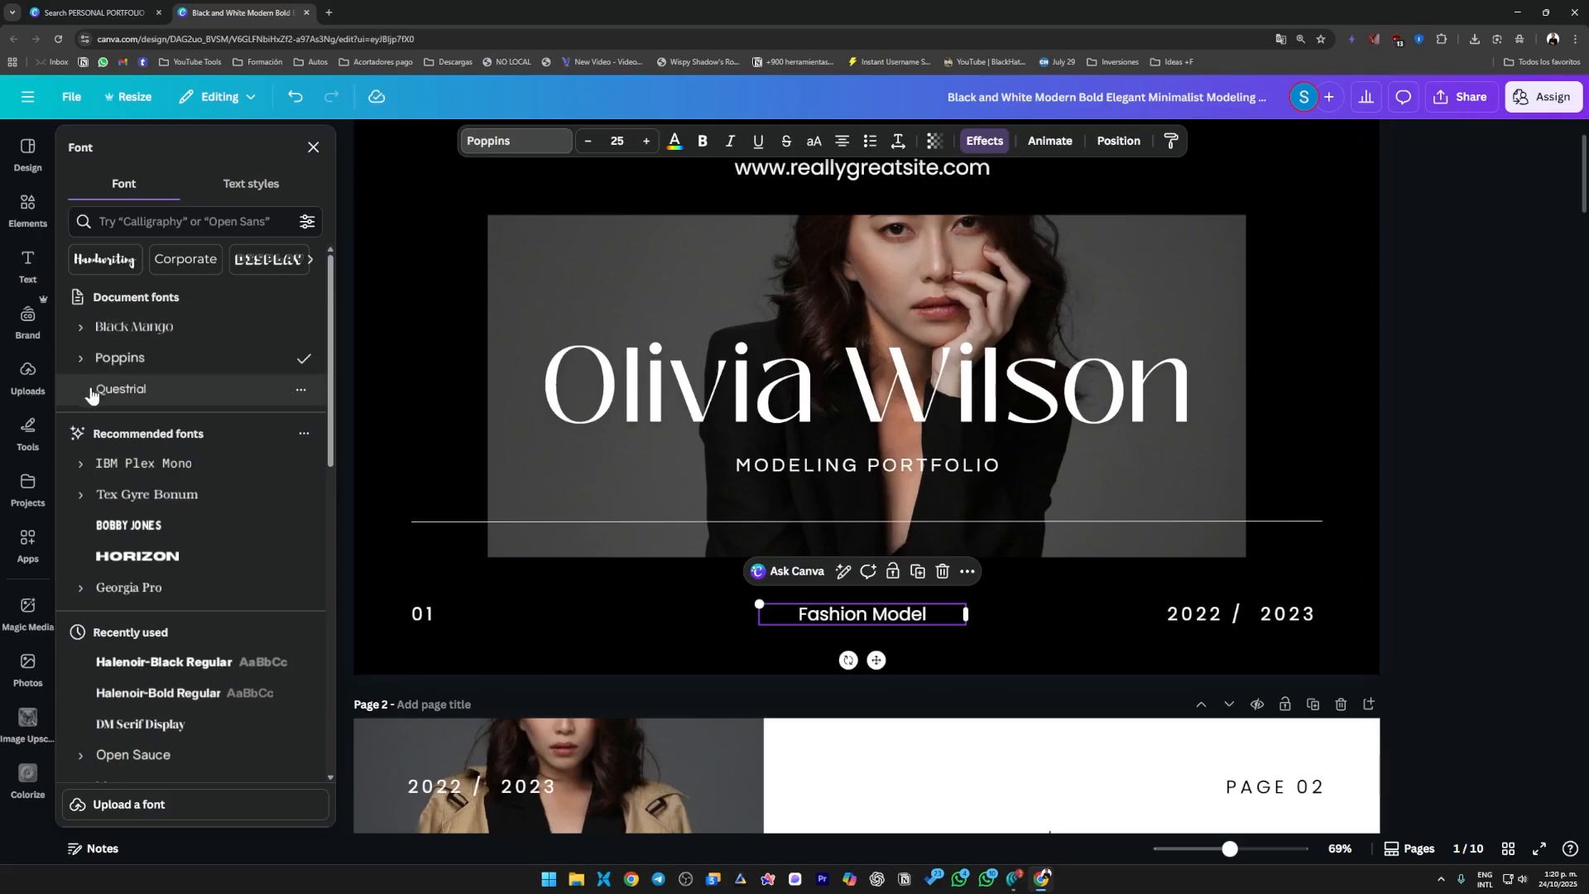
scroll(211, 496, down, 1)
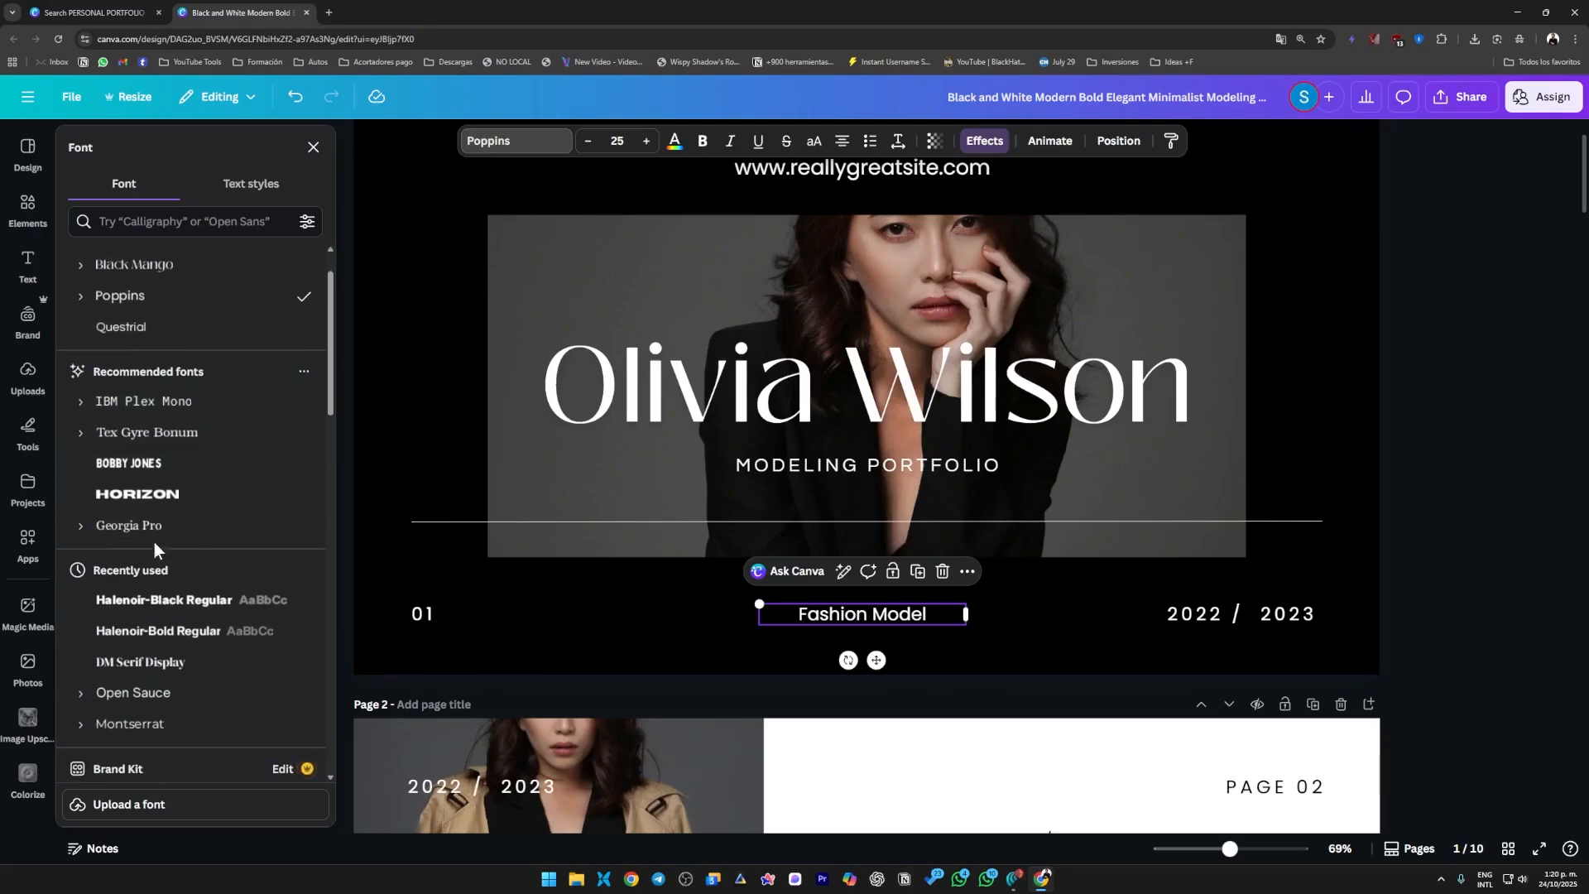
click(206, 463)
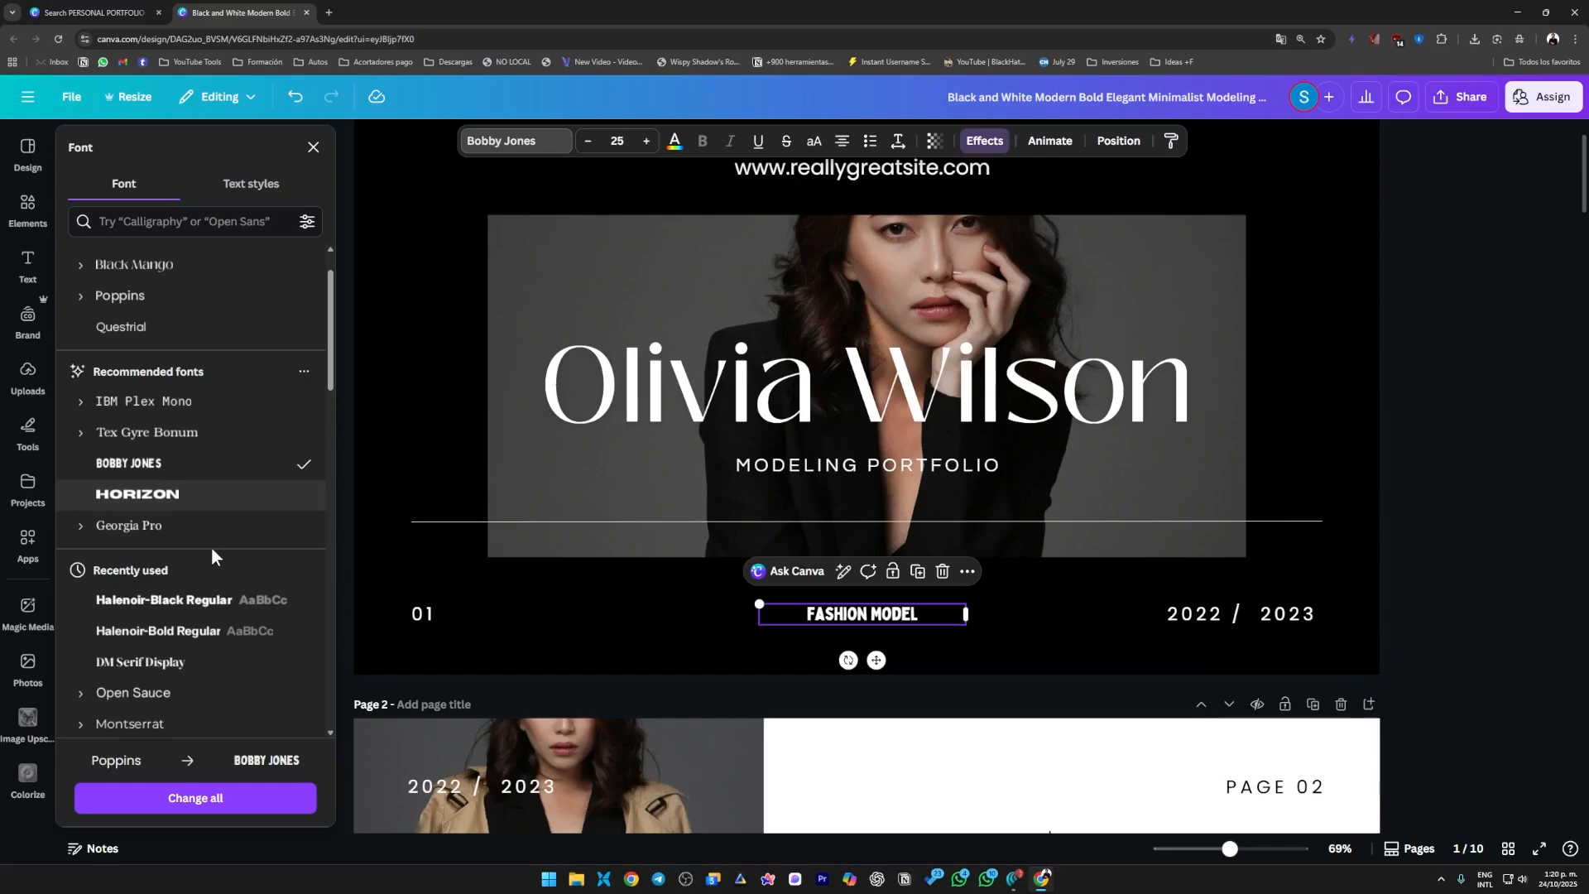
click(193, 609)
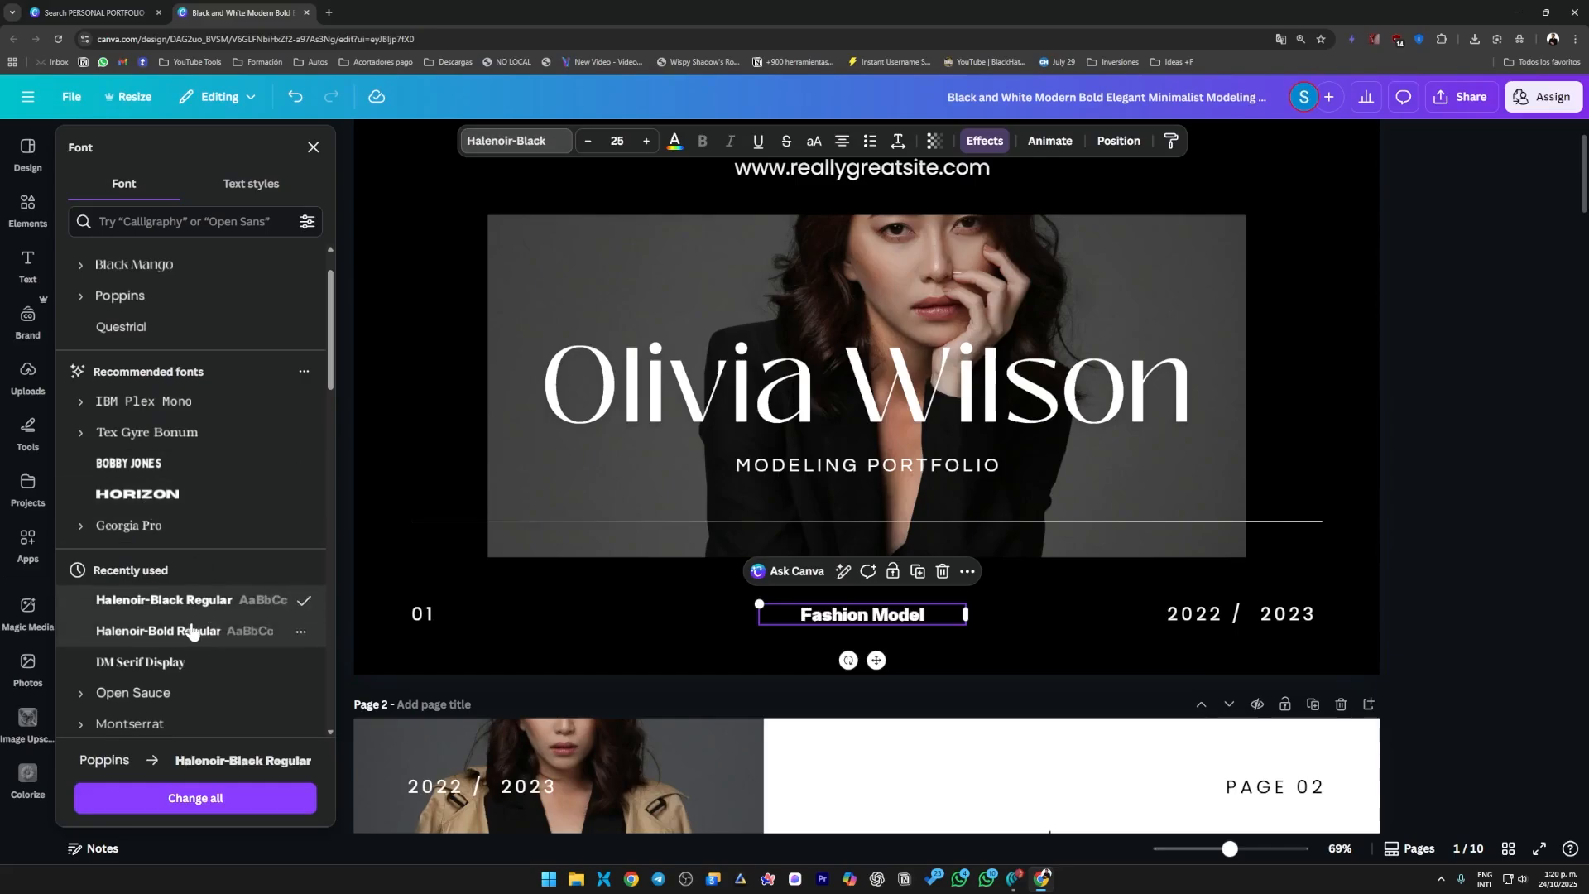
click(951, 629)
click(1404, 619)
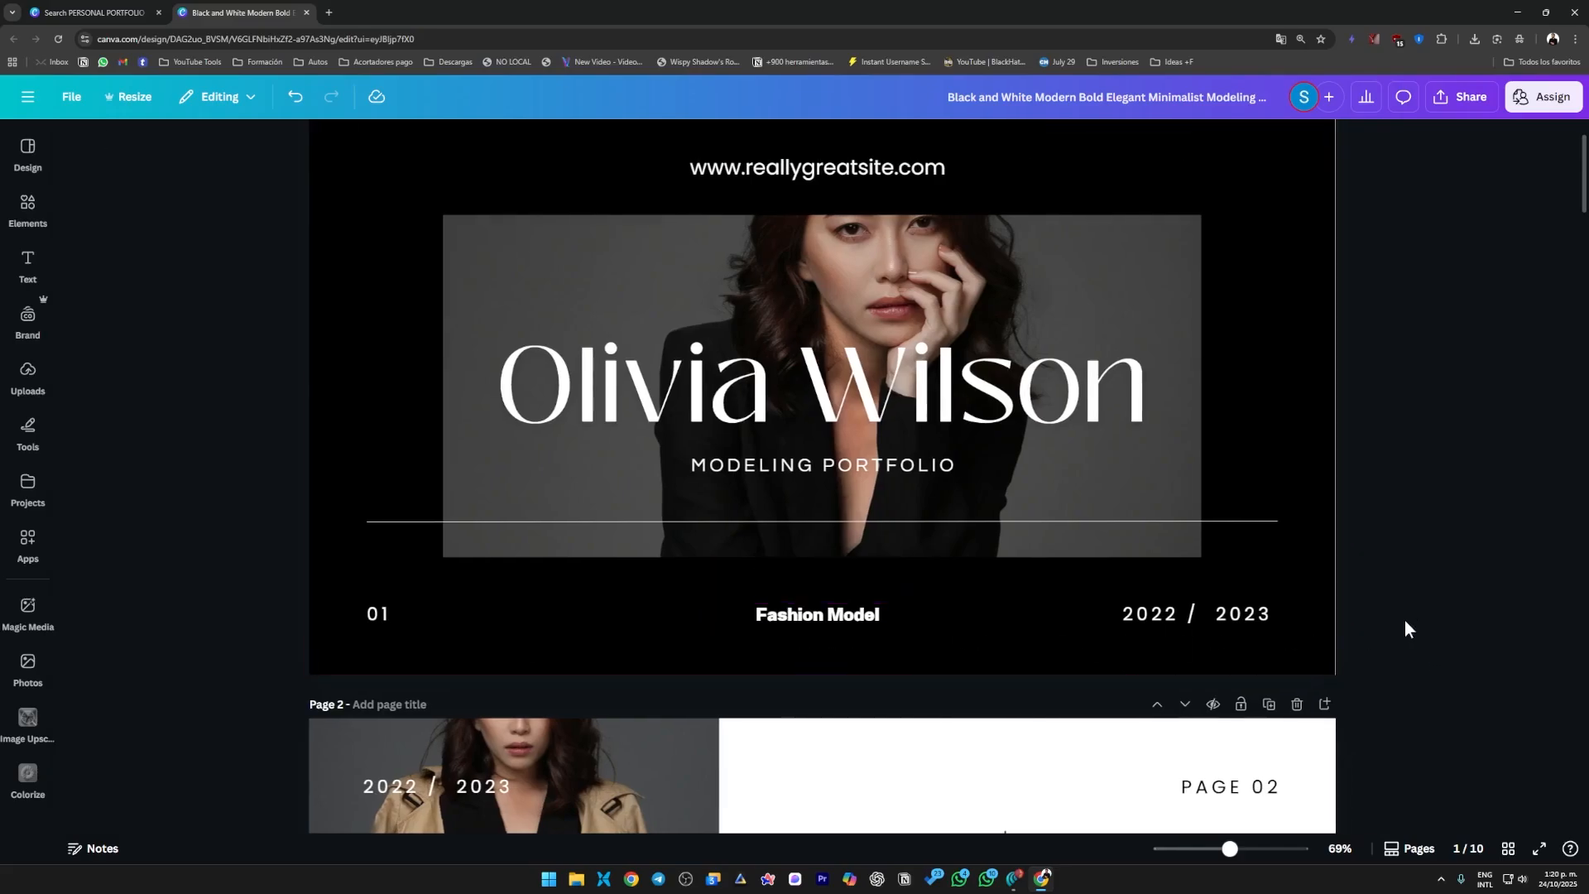
Undo both font changes on the "Fashion Model" text.
scroll(962, 389, up, 1)
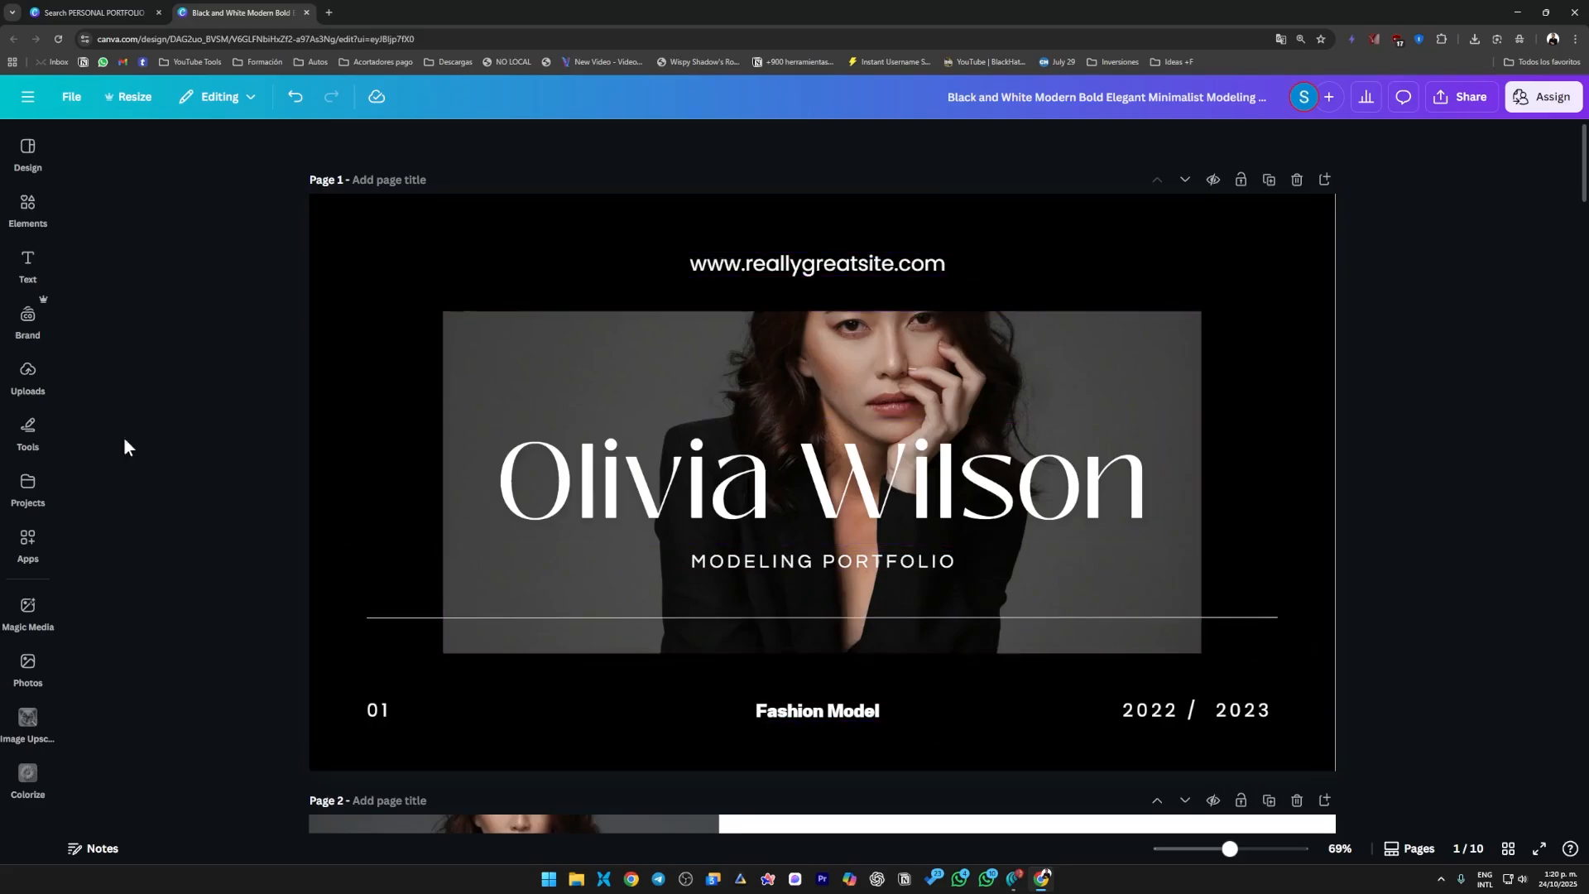
key(ctrl+z)
key(ctrl+z)
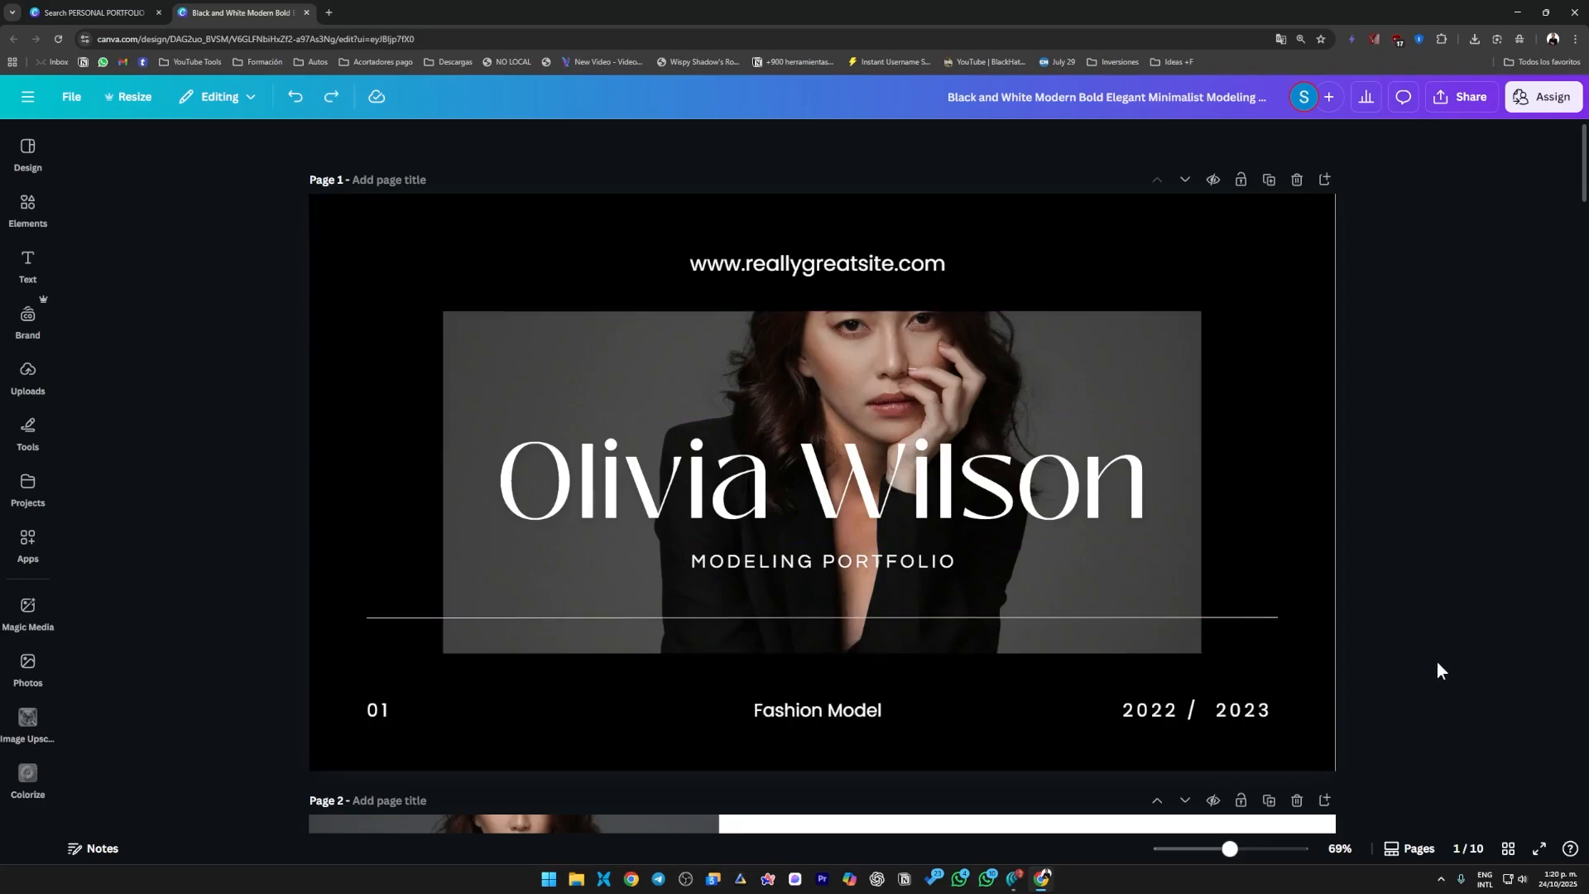
Replace the year range on page 1 with the single year 2025.
double_click(1192, 719)
click(1197, 722)
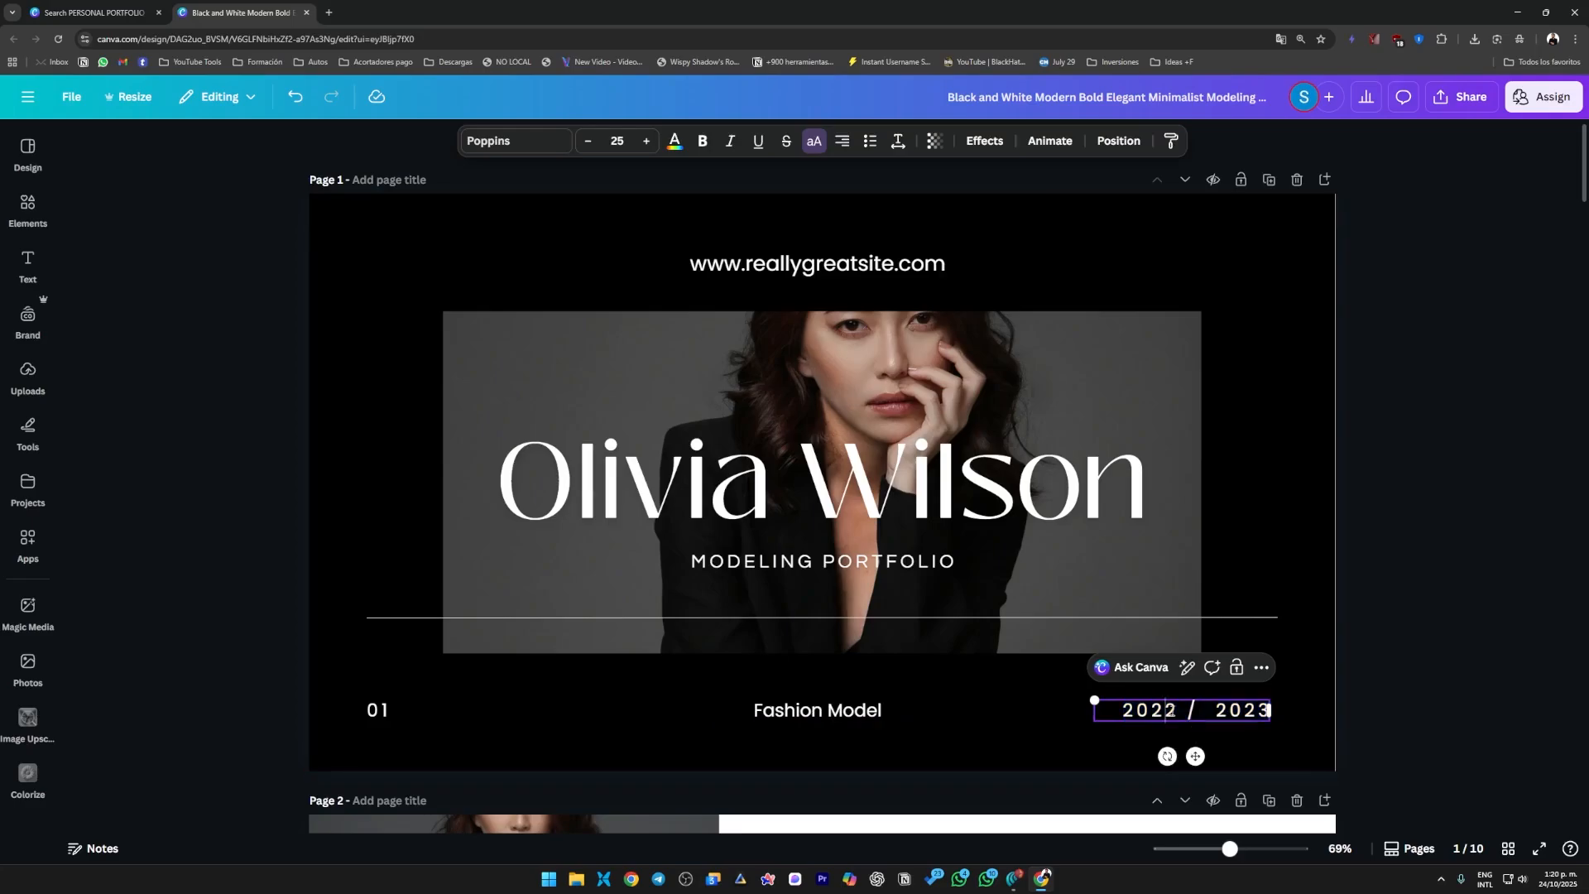
drag(1166, 711, 1179, 712)
text(4)
key(BackSpace)
key(BackSpace)
key(BackSpace)
key(BackSpace)
key(BackSpace)
key(BackSpace)
key(BackSpace)
click(1367, 745)
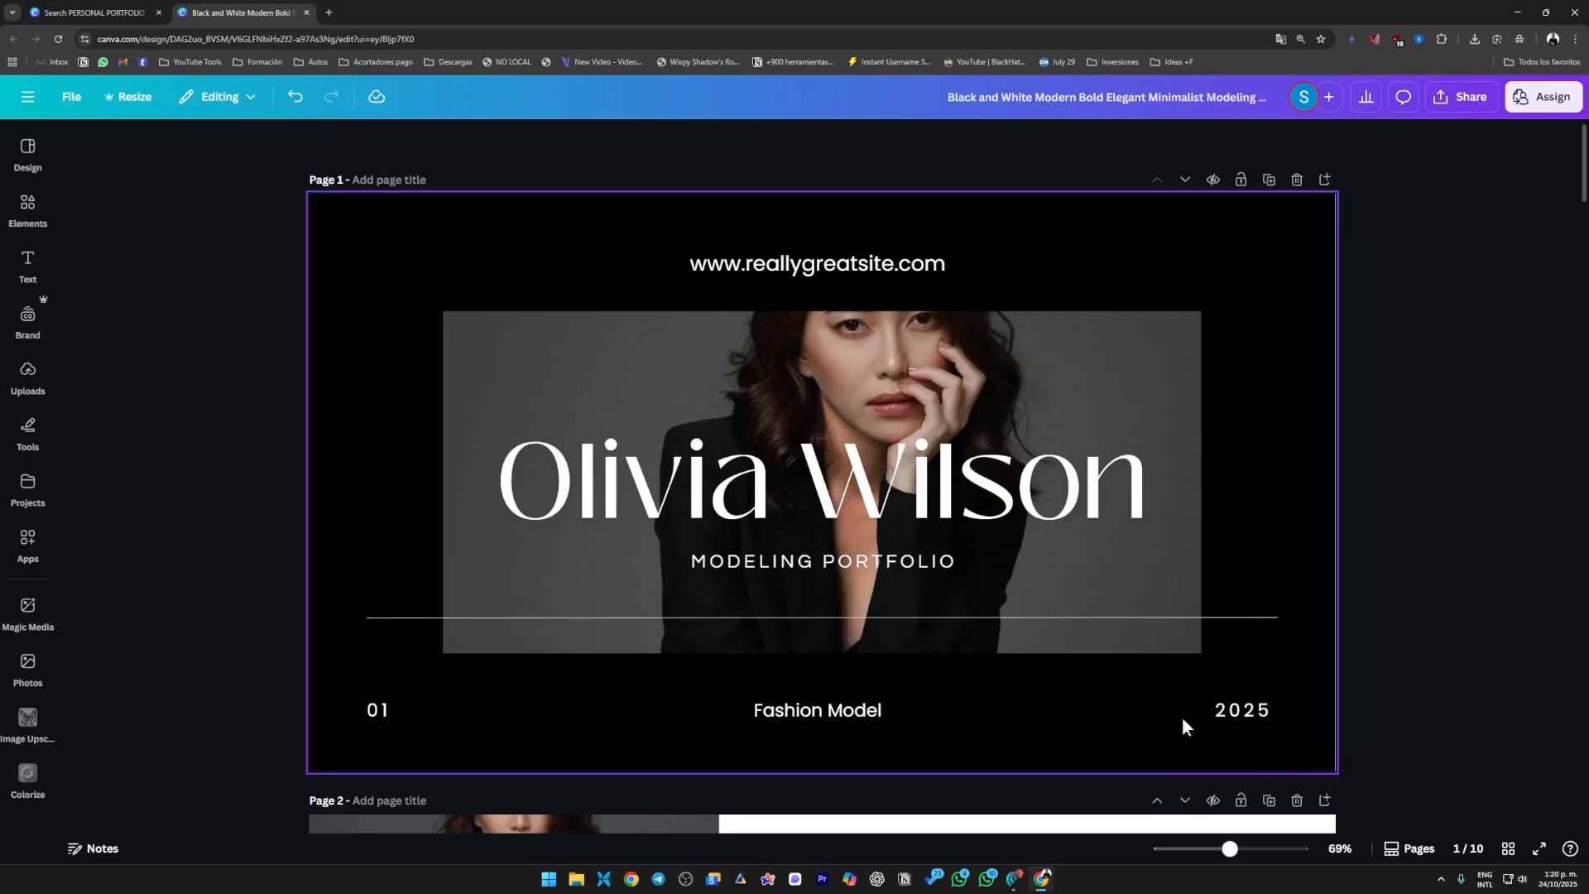
click(771, 265)
click(770, 265)
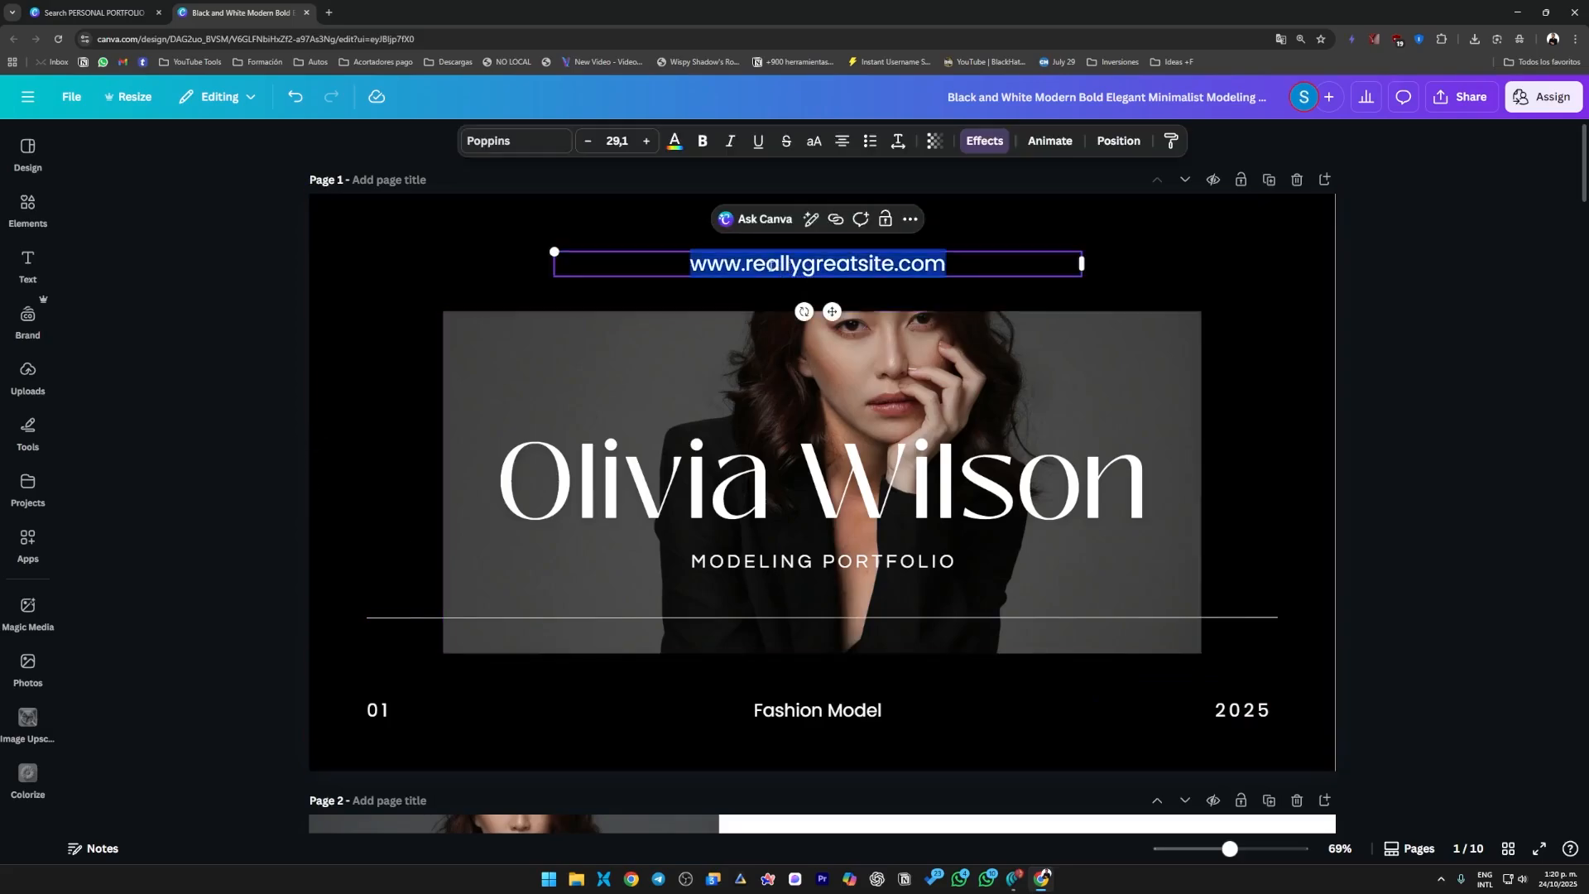
click(749, 266)
drag(801, 266, 895, 269)
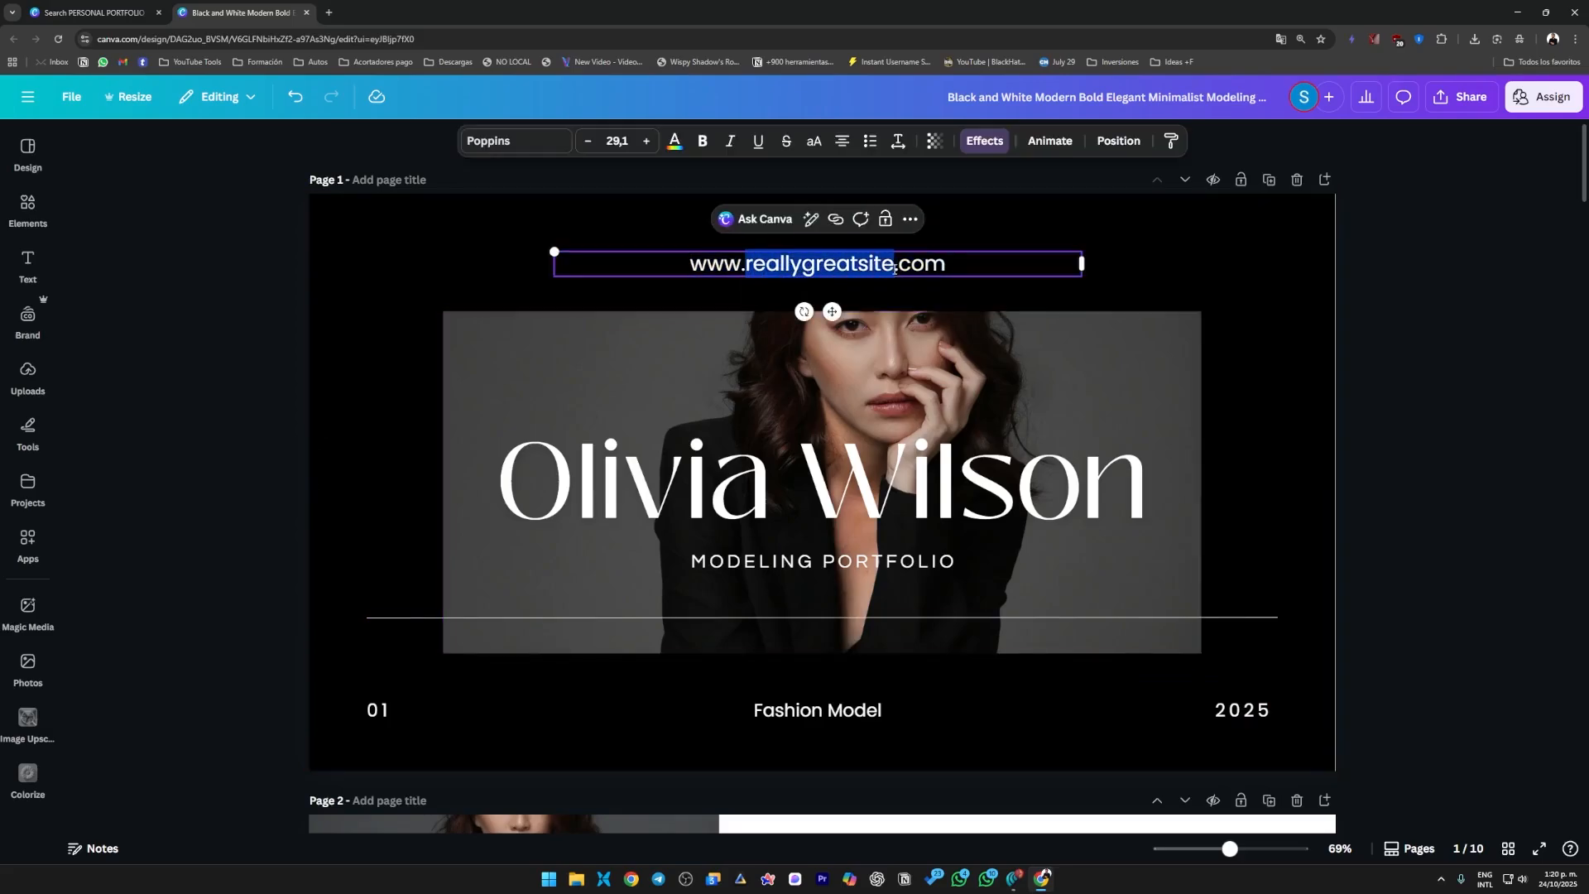
text(WE)
key(BackSpace)
key(BackSpace)
text(web)
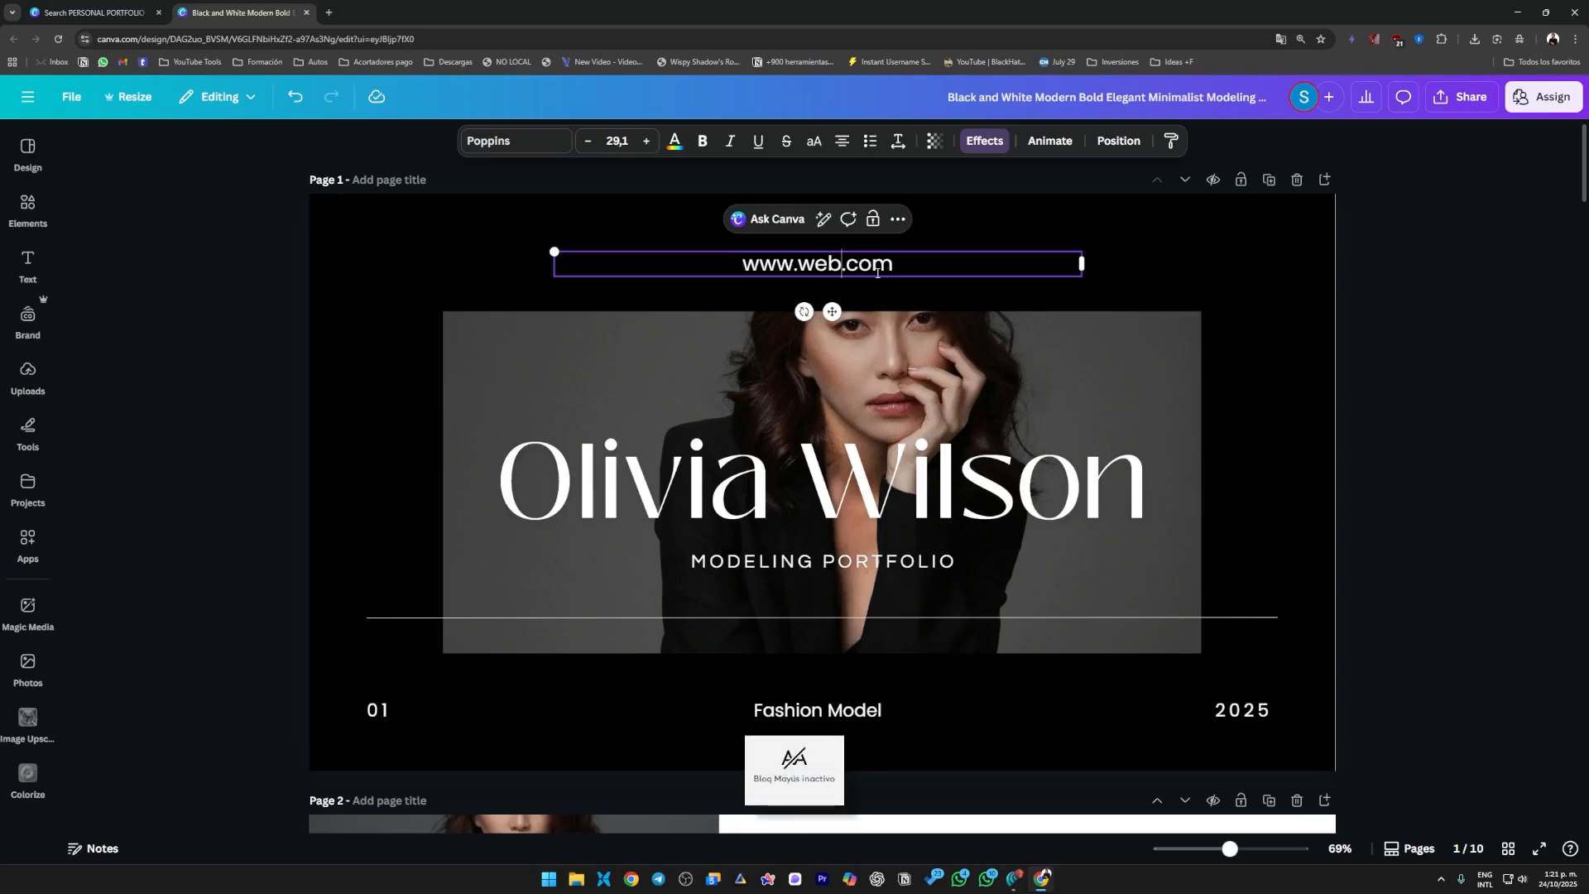
click(1463, 495)
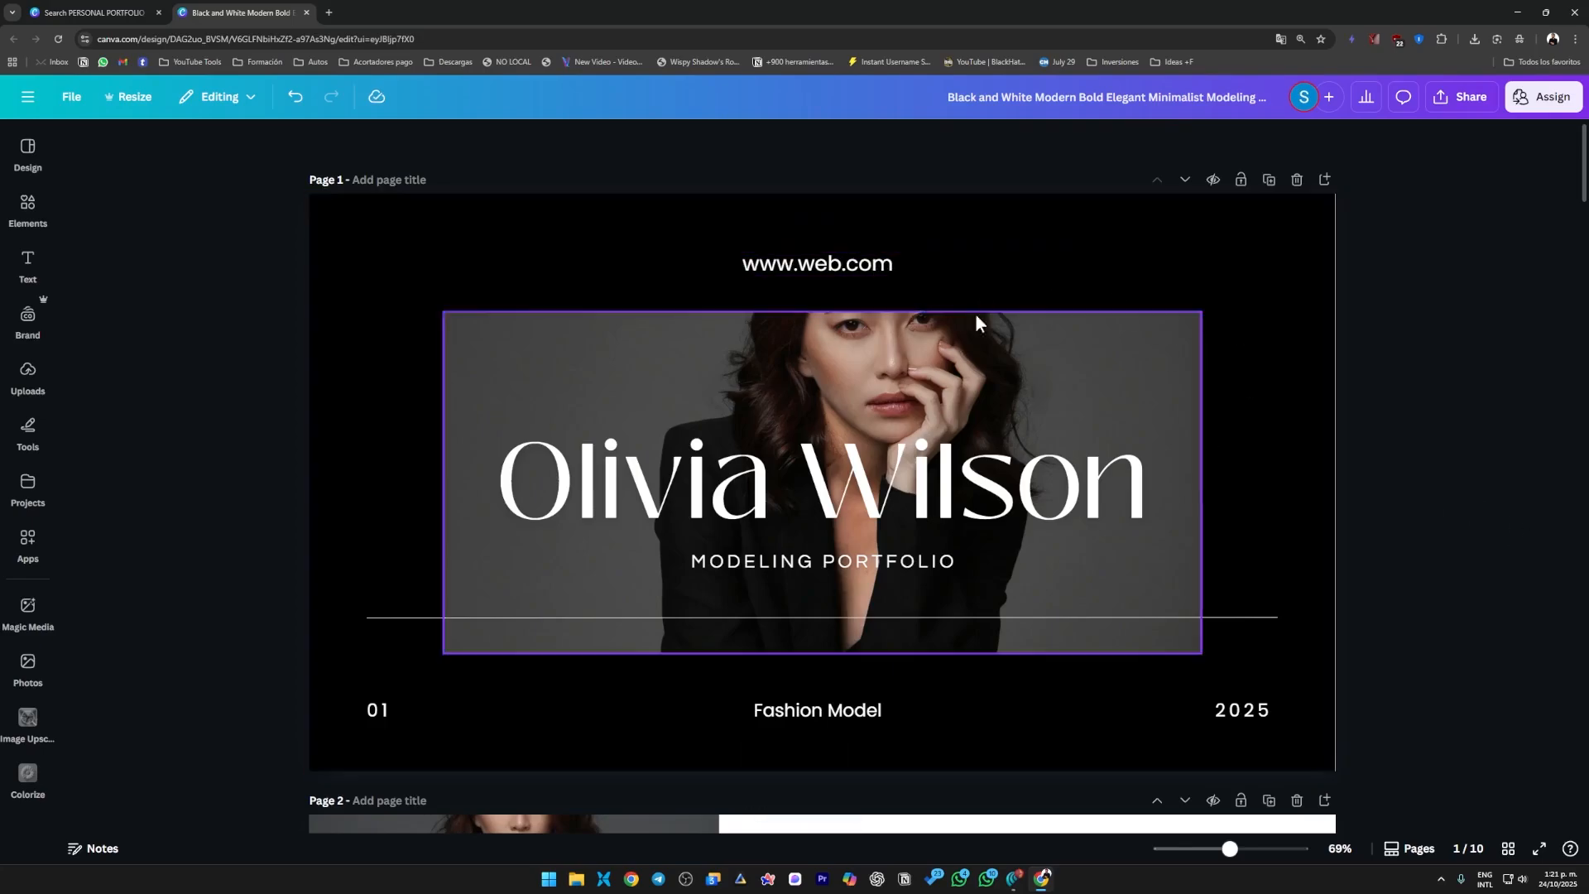
Delete the first name from the large name heading on page 1, keeping only the surname.
click(867, 486)
double_click(867, 487)
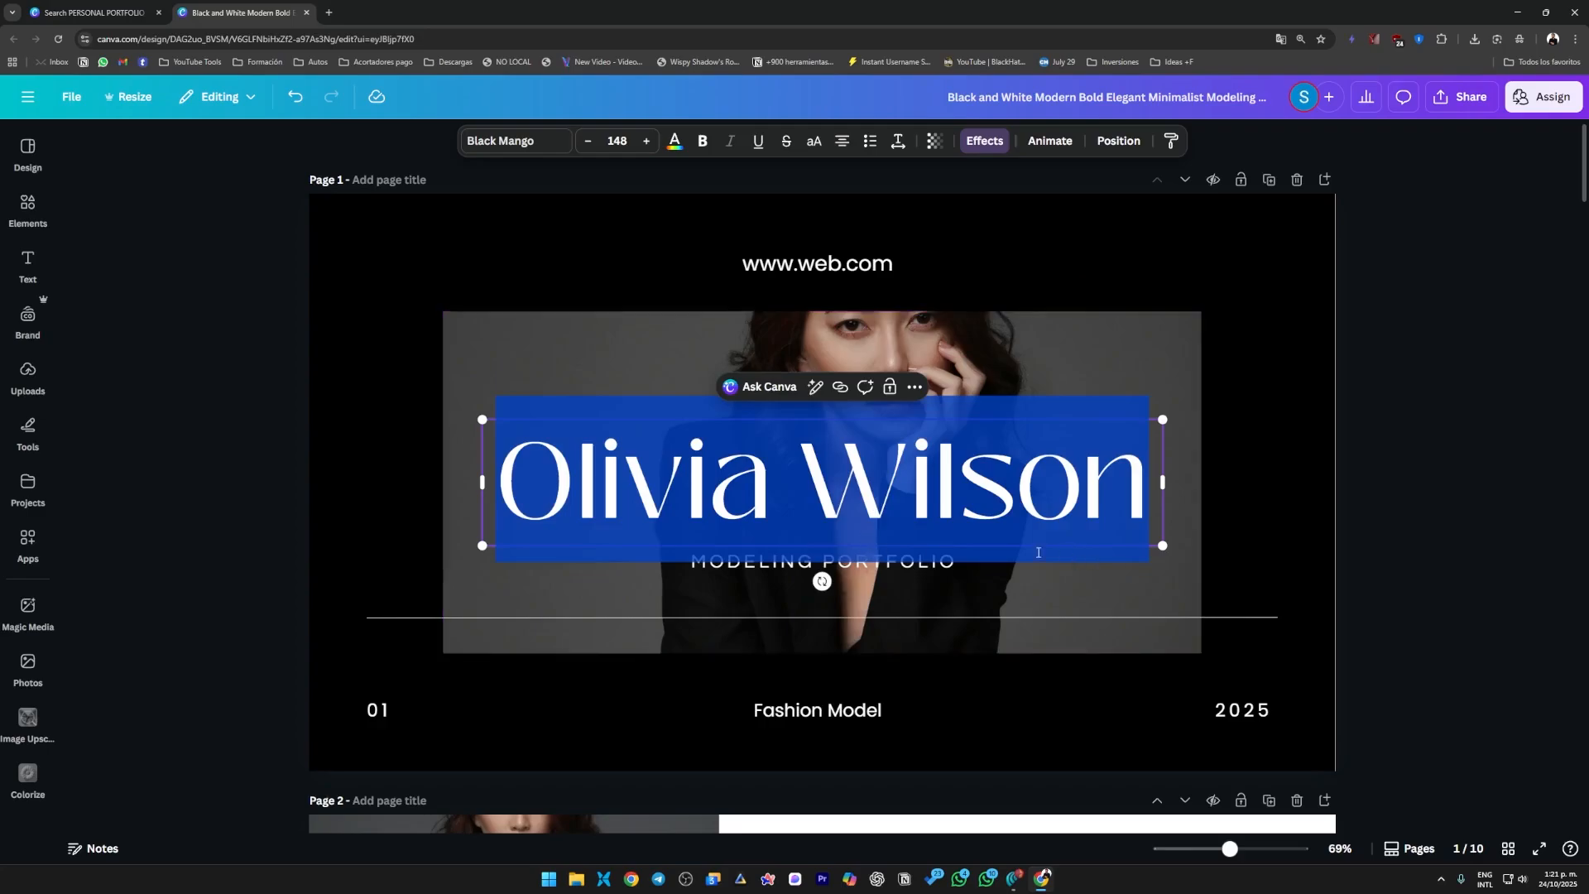
click(938, 499)
drag(796, 500, 573, 495)
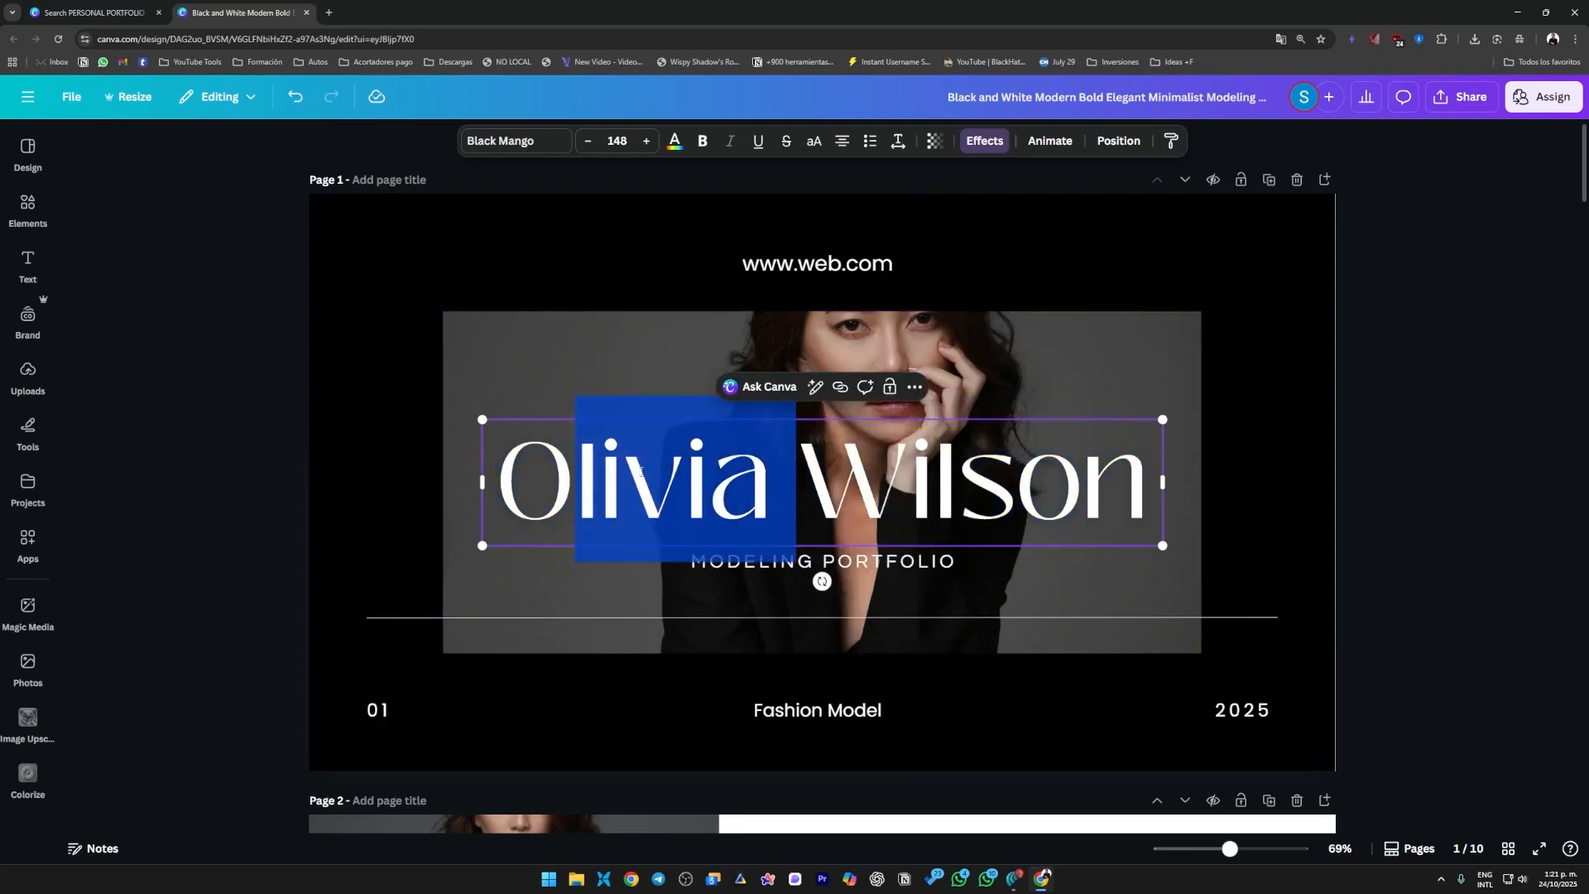
click(689, 492)
click(710, 490)
drag(793, 489, 490, 390)
key(BackSpace)
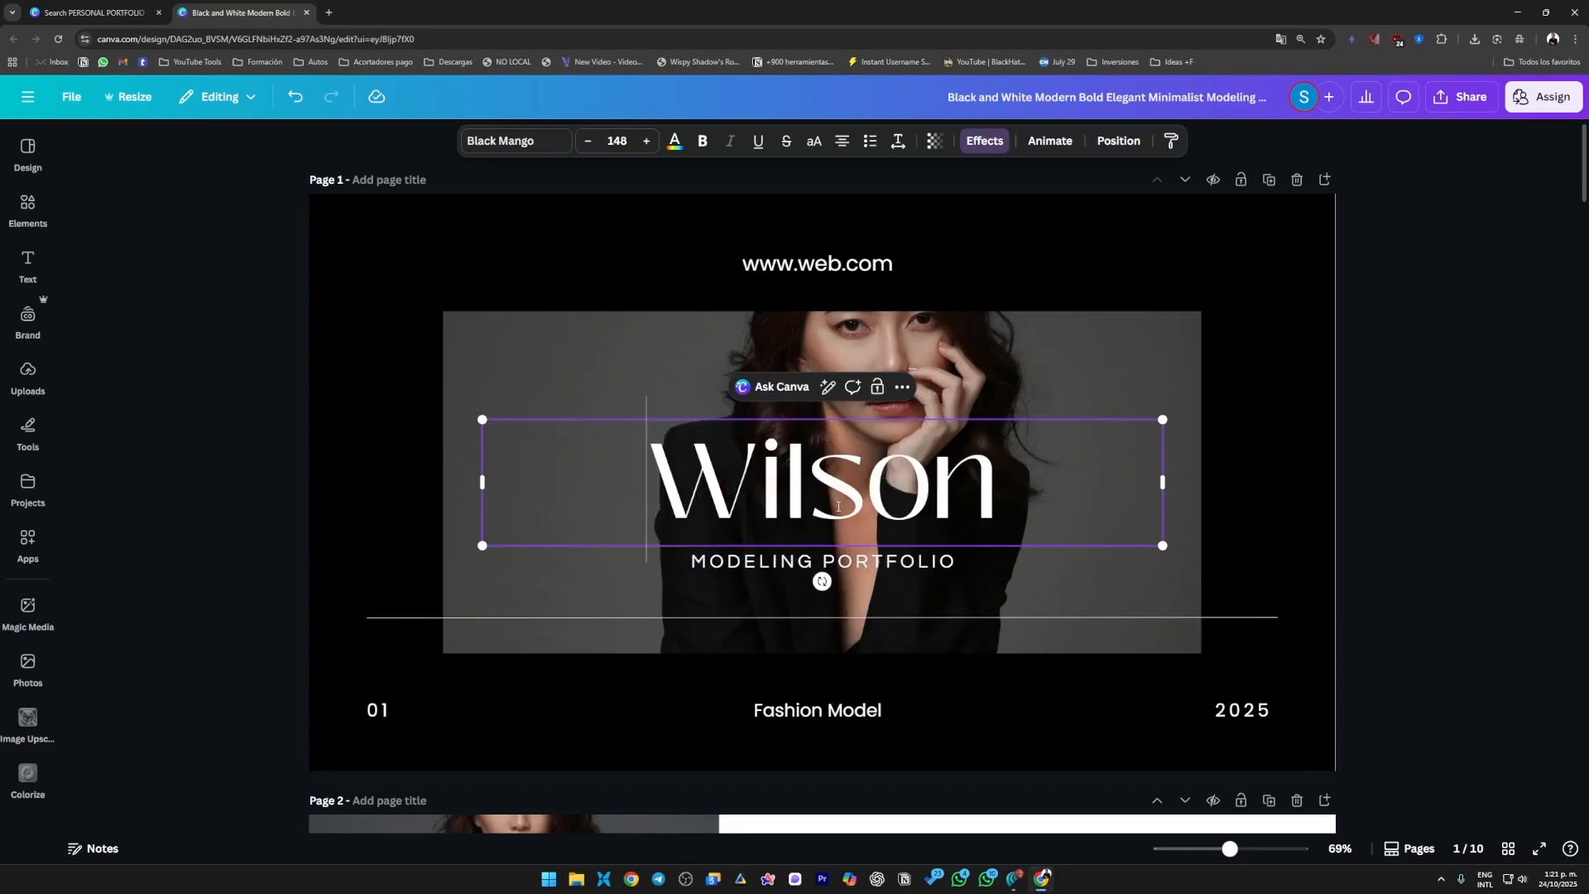
click(1402, 530)
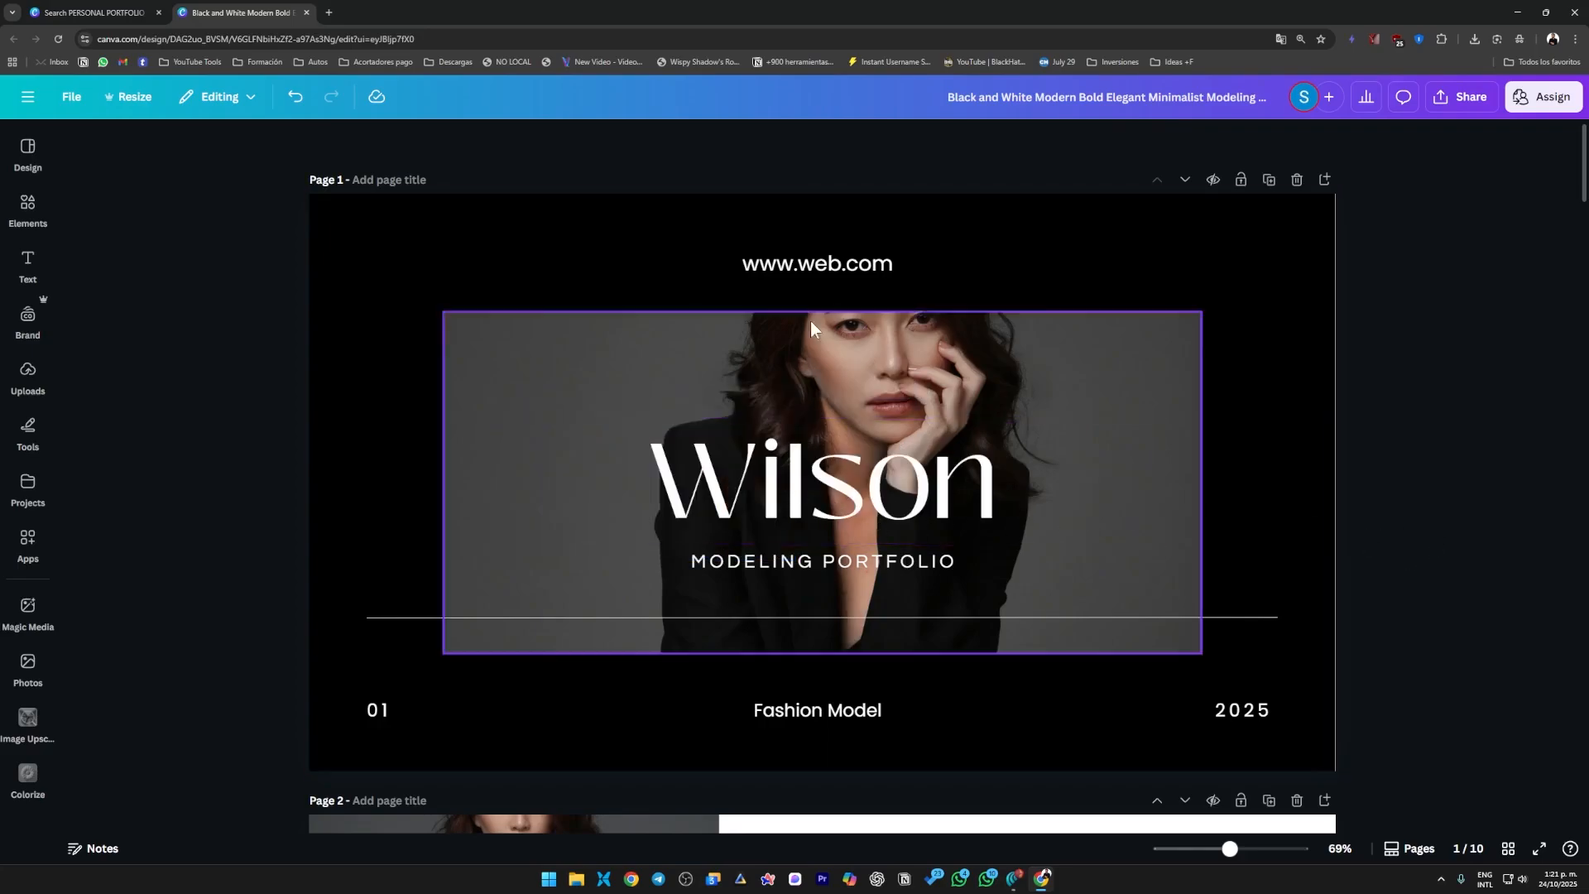
Remove "MODELING" from the subtitle on page 1 so it reads "PORTFOLIO".
click(857, 566)
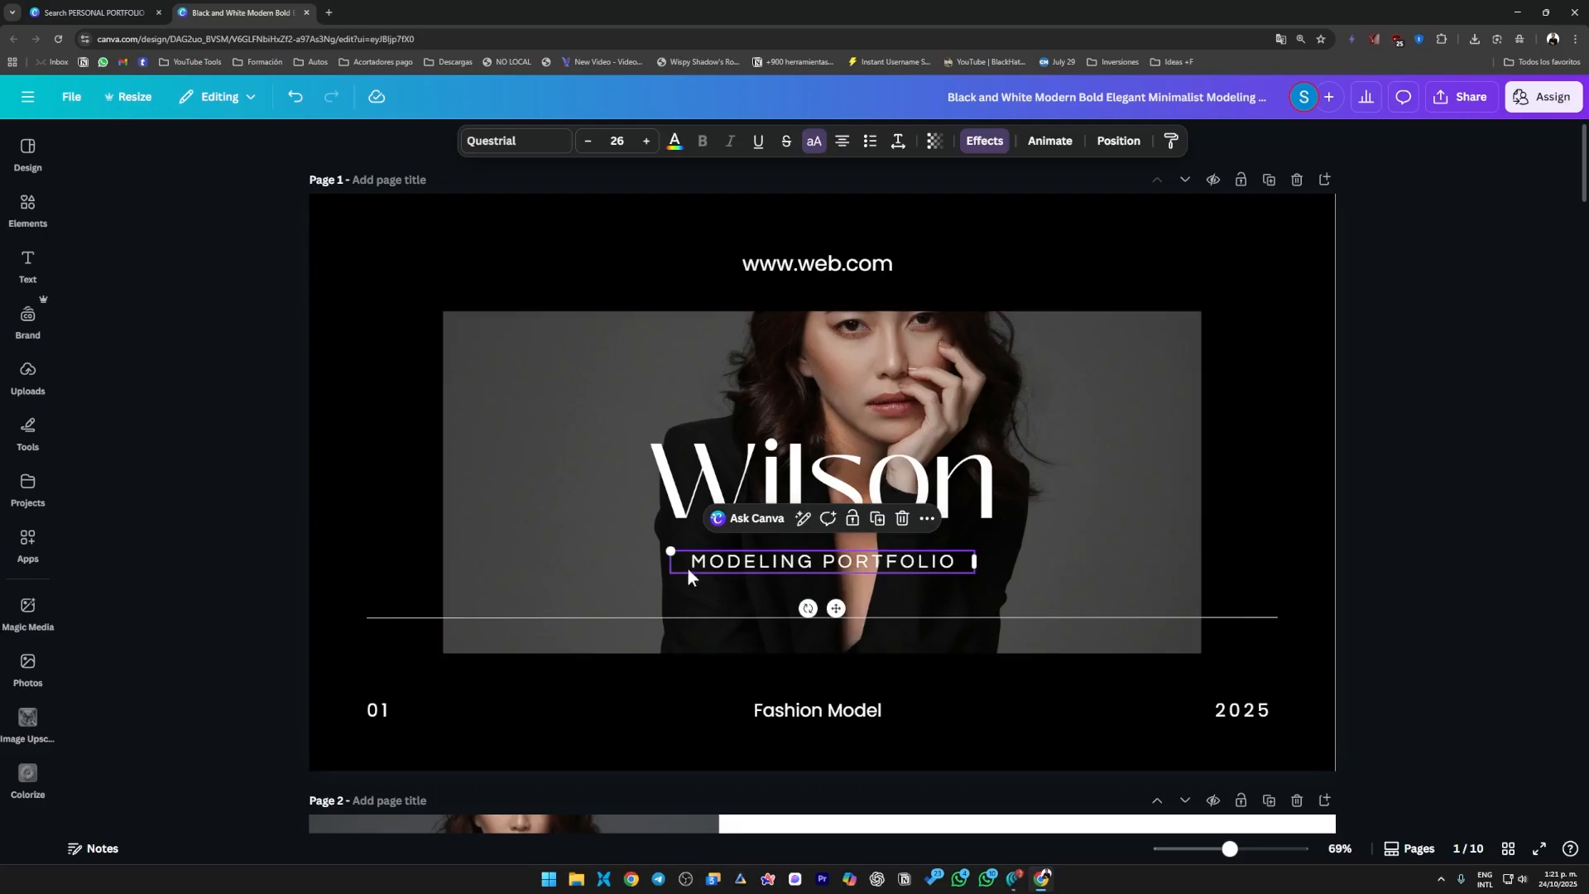
click(824, 570)
drag(764, 563, 690, 563)
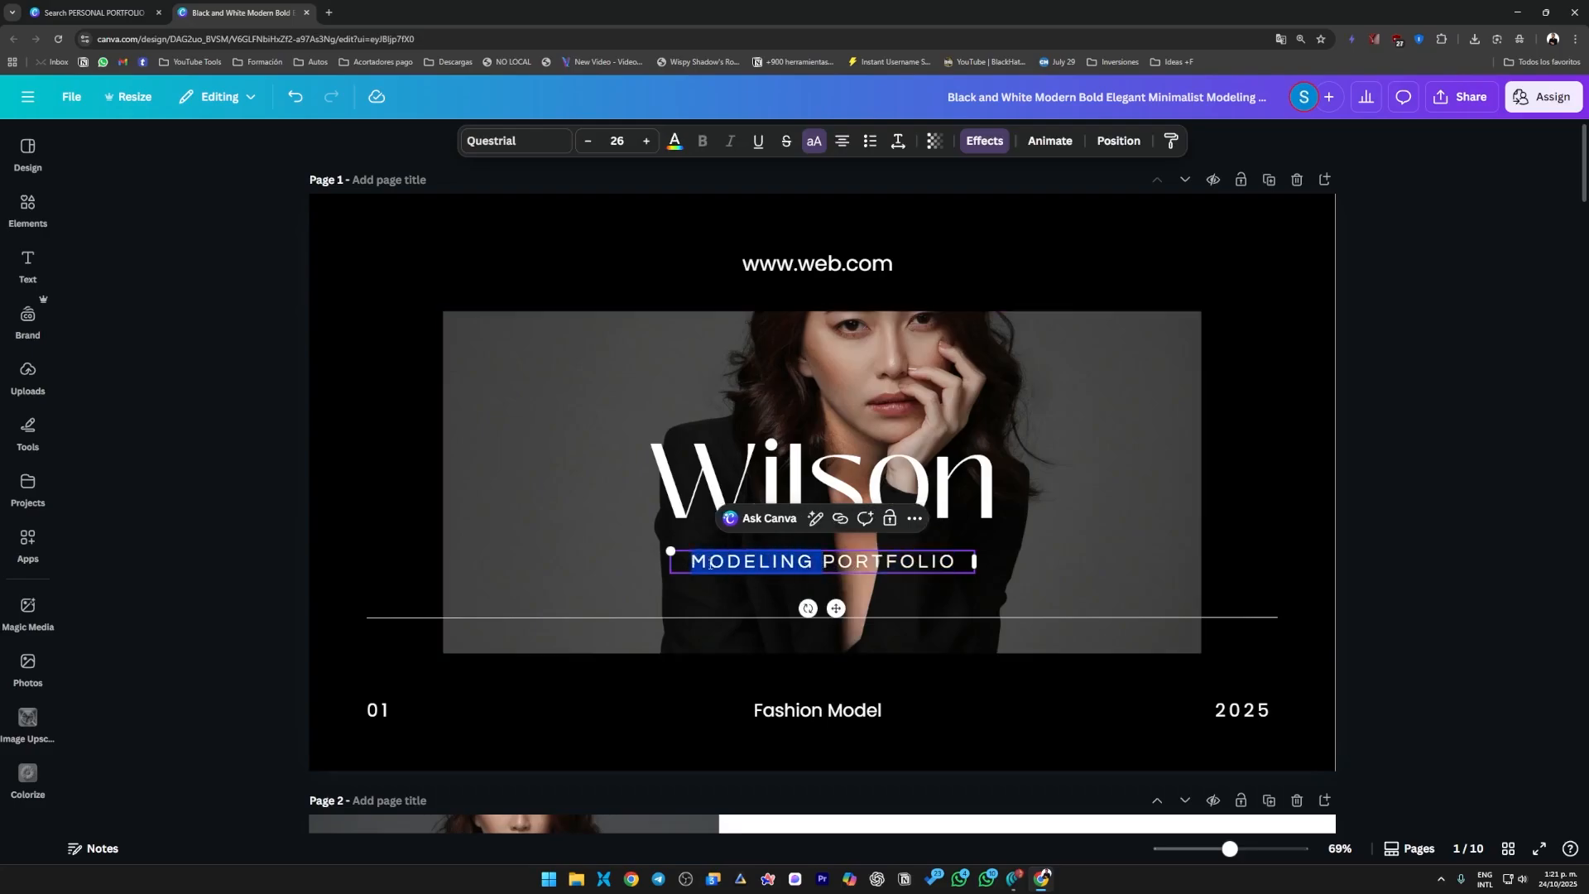
key(BackSpace)
click(1407, 612)
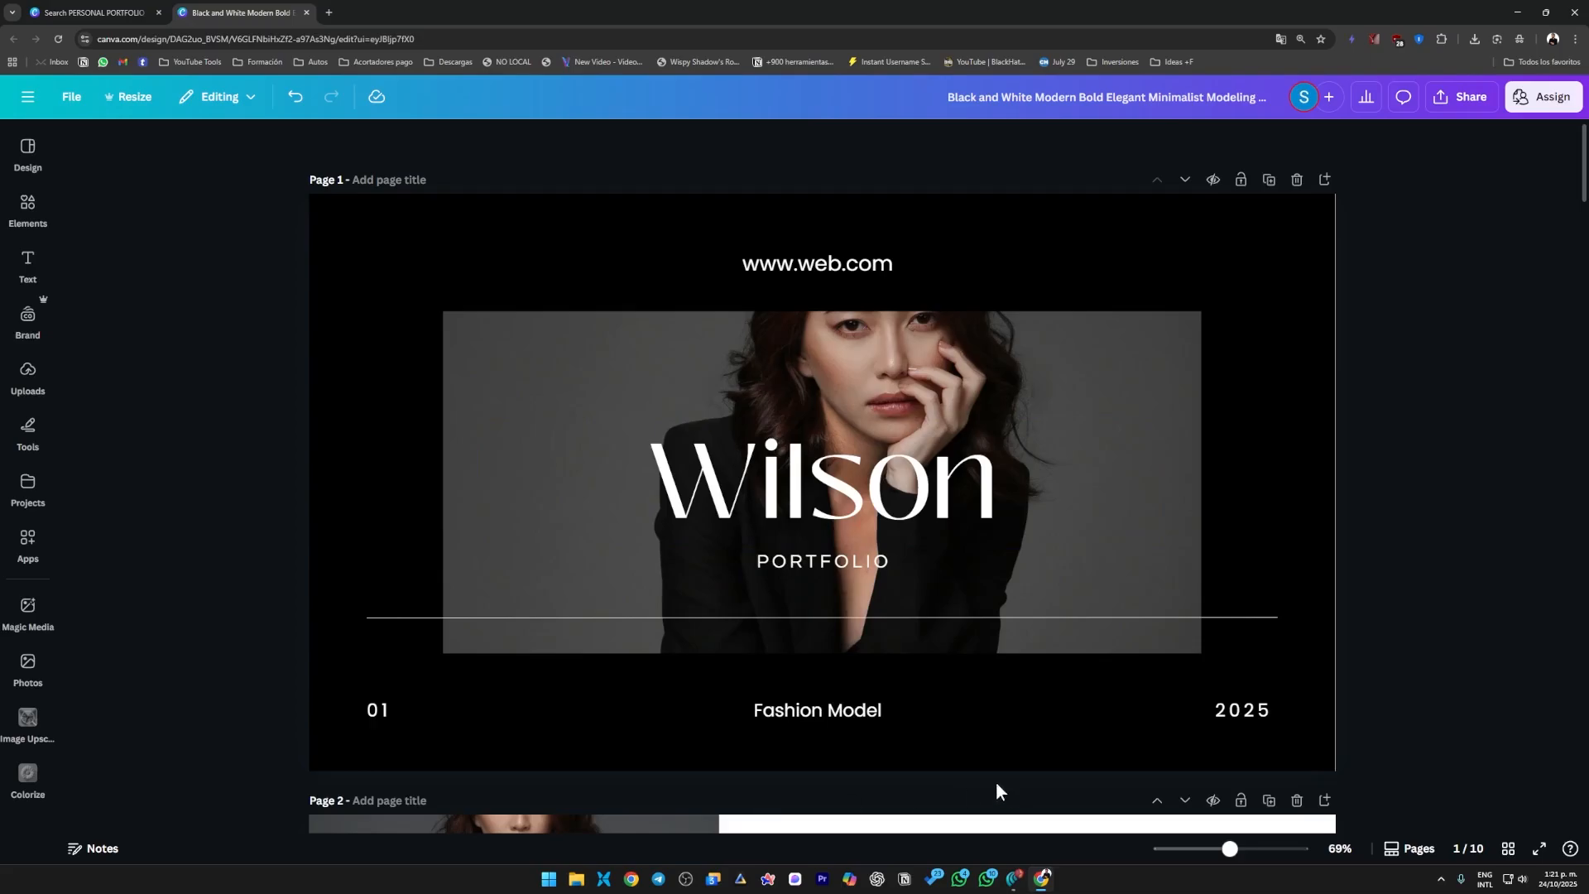
Apply the Belvedere filter to the model photo on page 1.
click(668, 340)
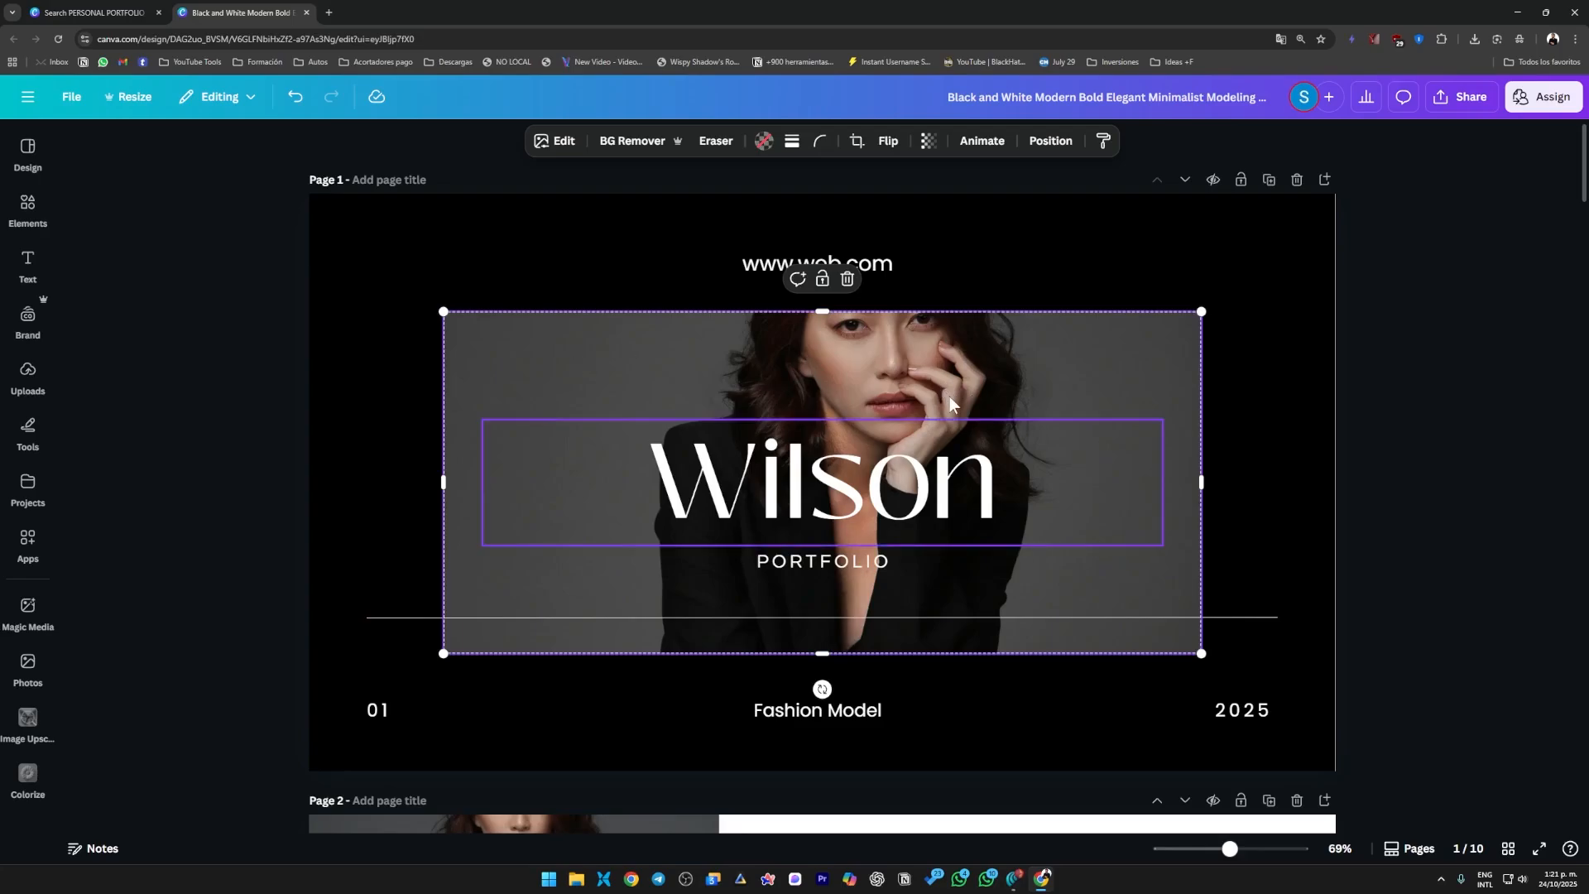
click(1421, 483)
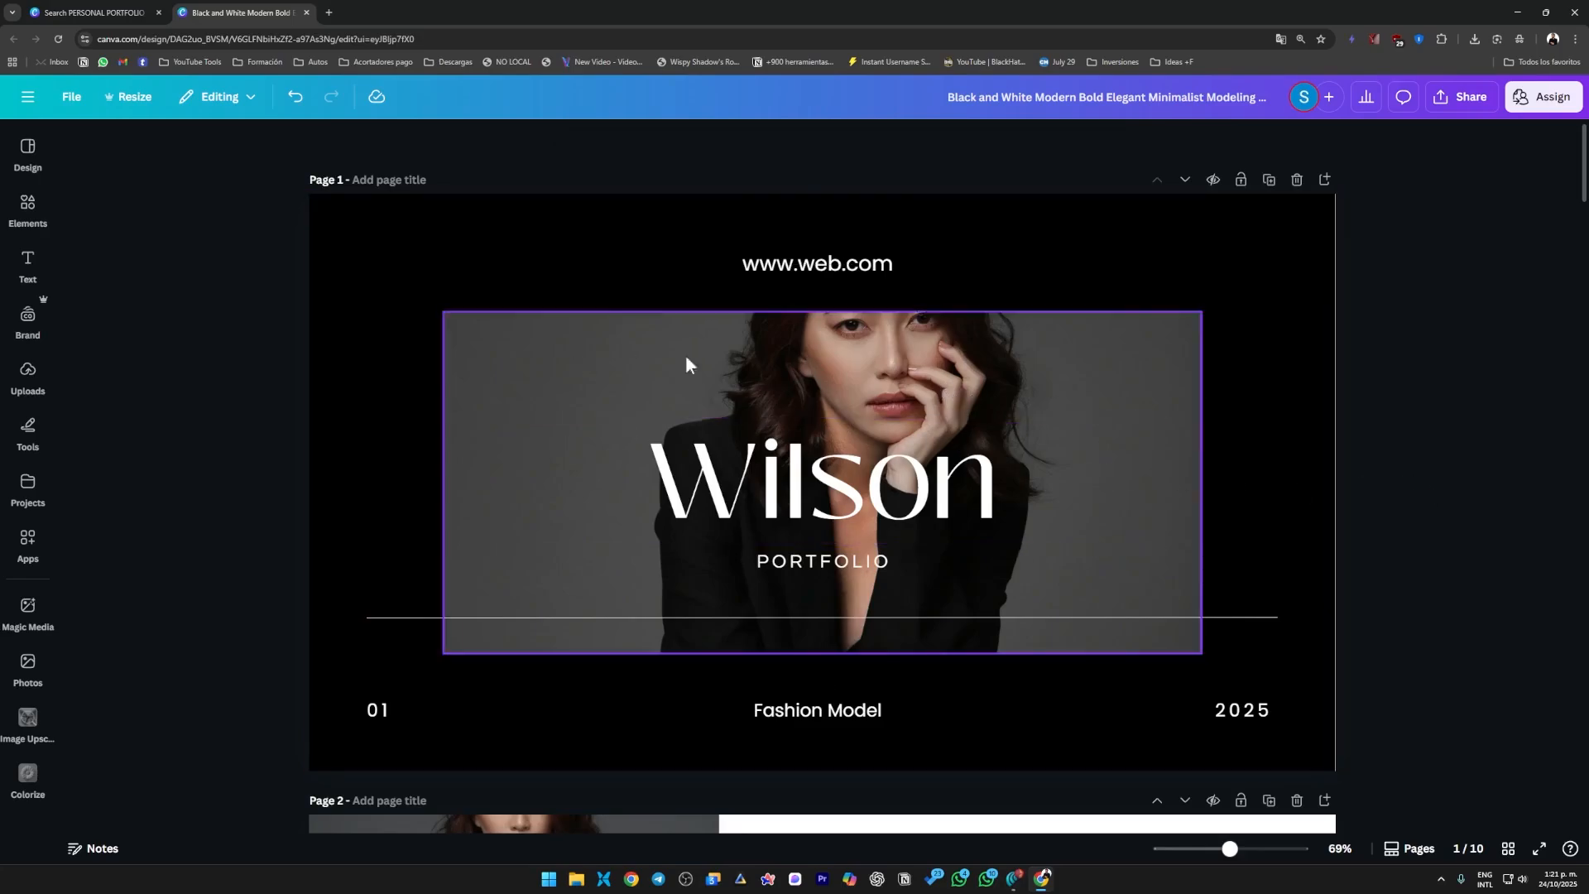
click(916, 365)
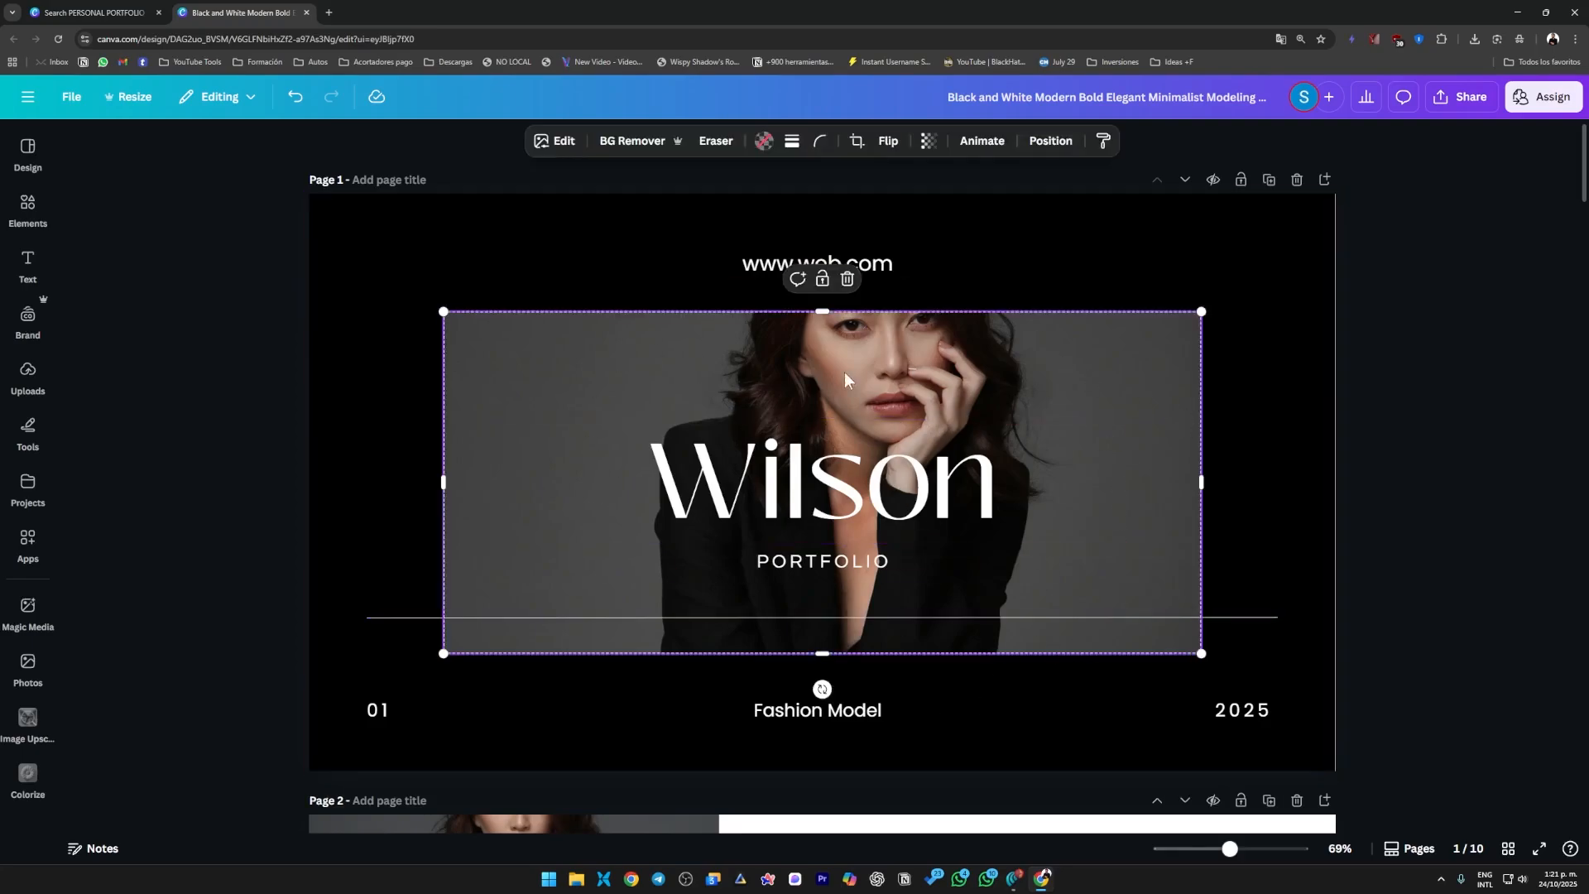
double_click(733, 357)
click(1561, 426)
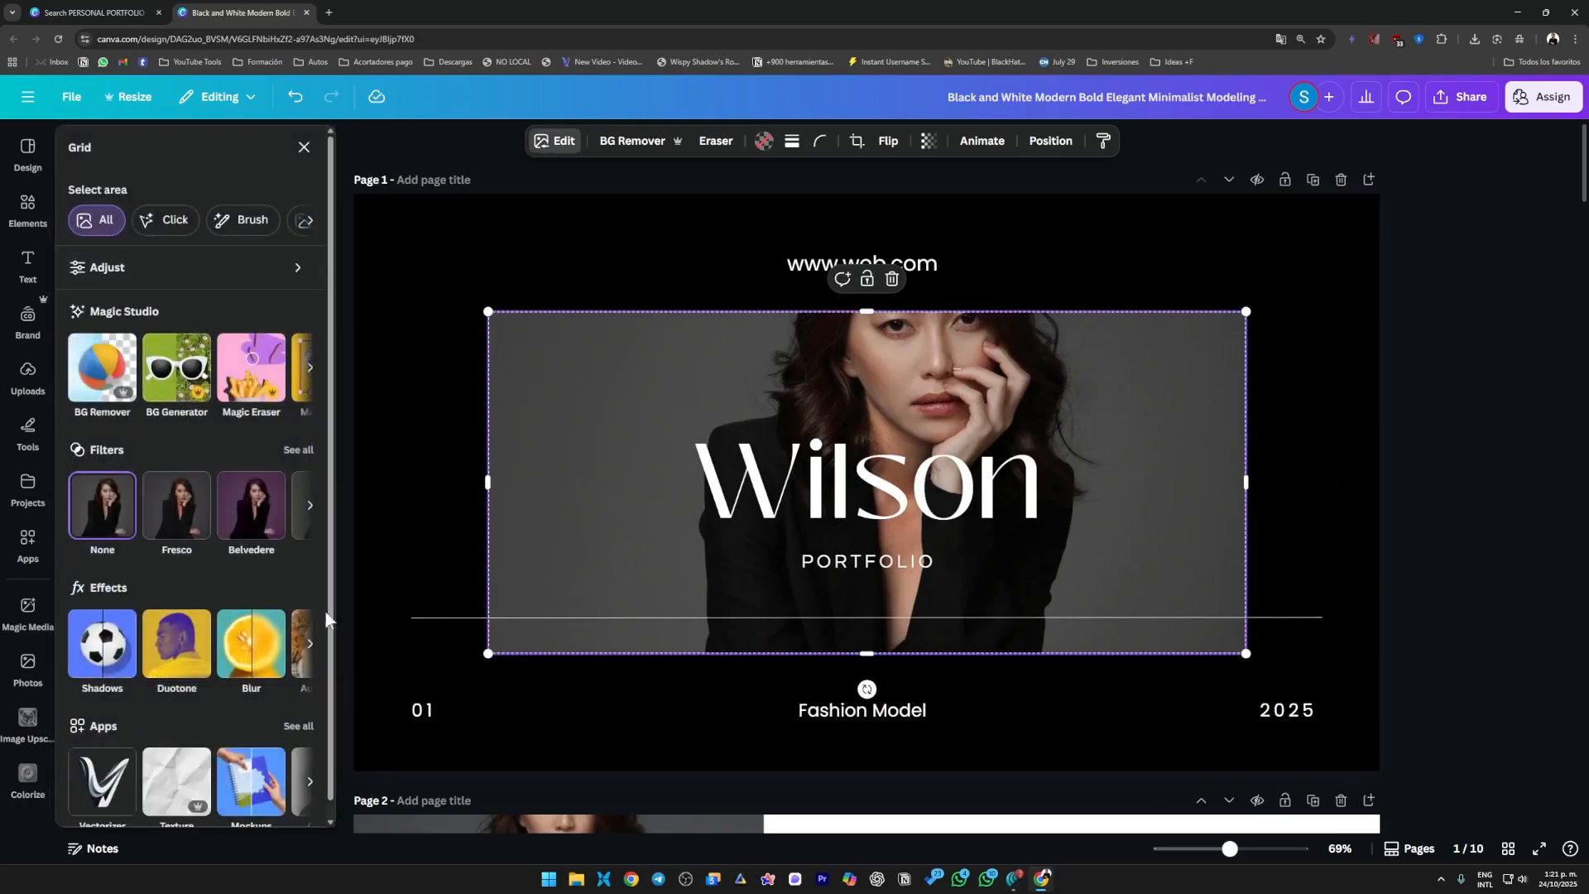
scroll(325, 647, down, 1)
scroll(326, 629, up, 1)
click(240, 515)
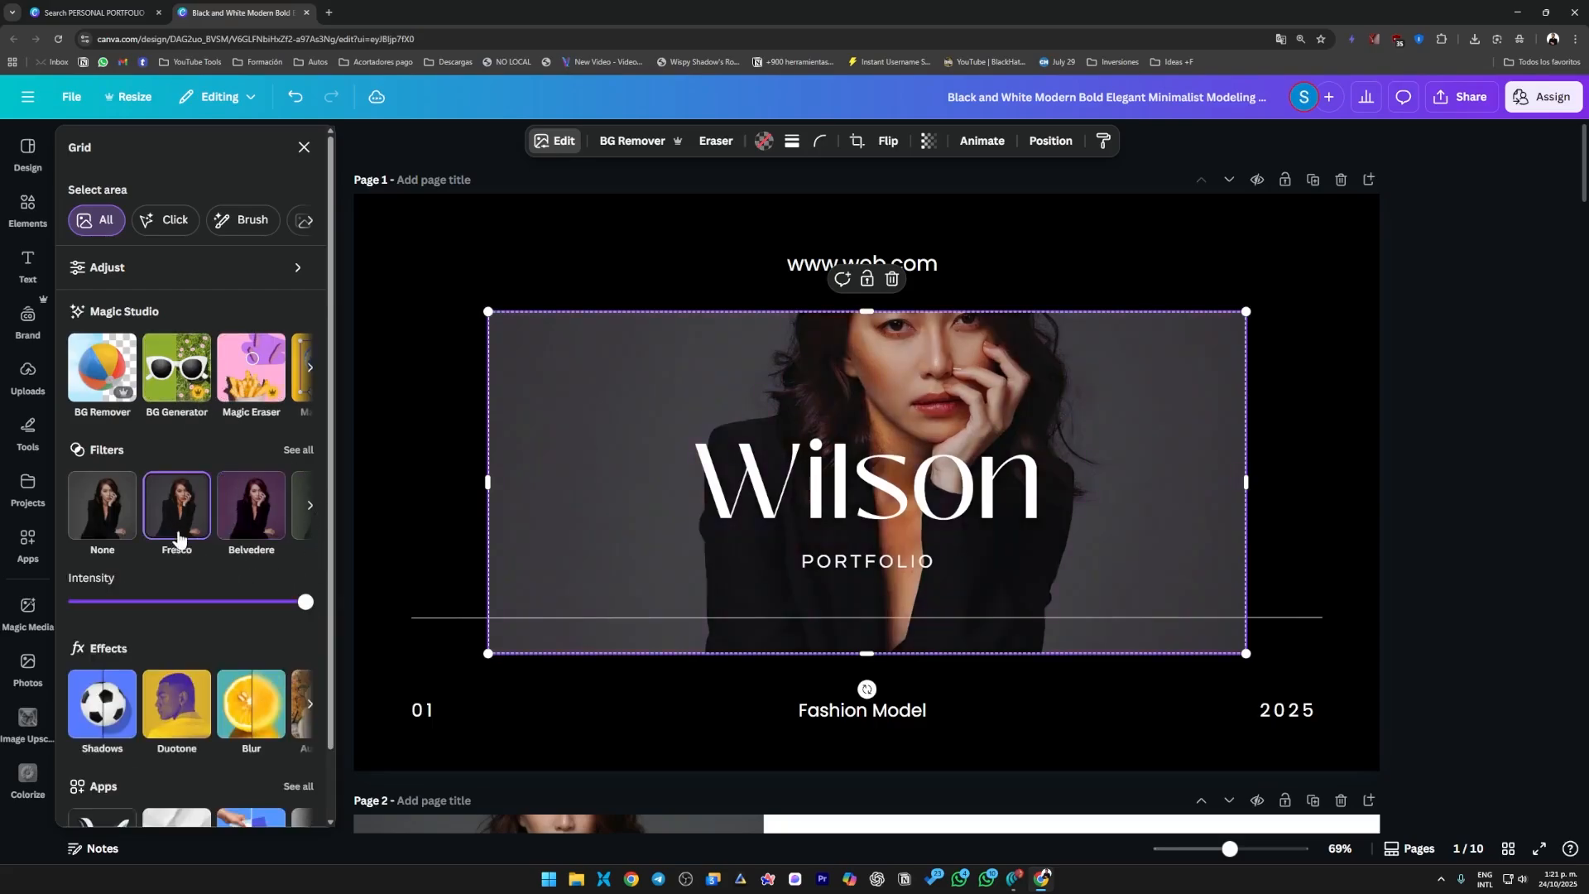
click(1442, 530)
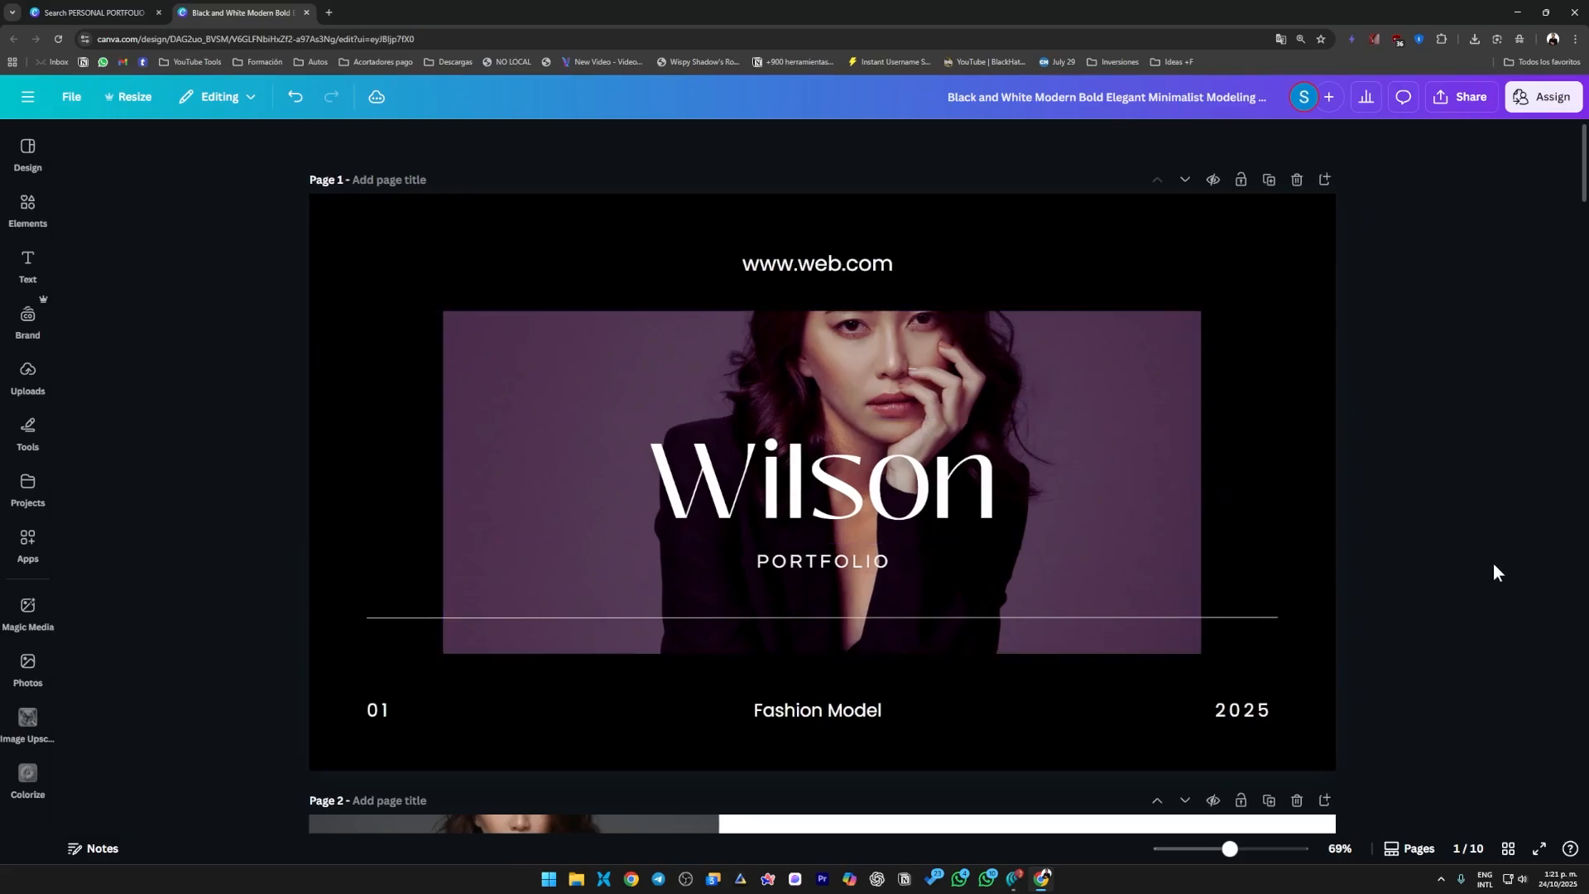
Search the element photos for "model" and replace the page 1 photo with the blonde woman holding her hand to her hair.
click(538, 556)
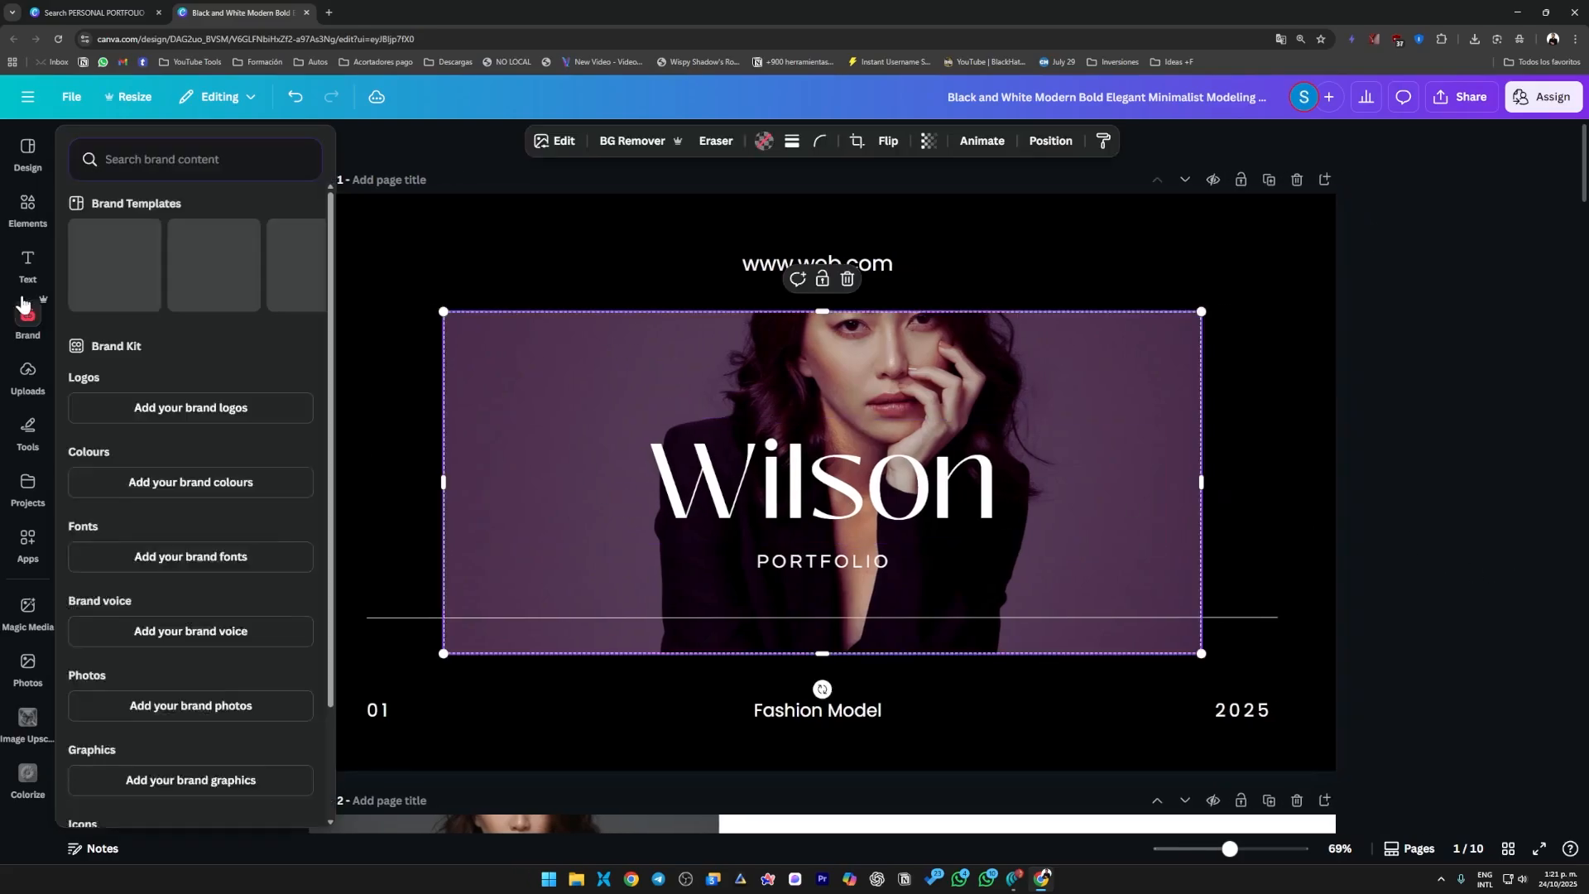
click(41, 211)
text(model)
key(Return)
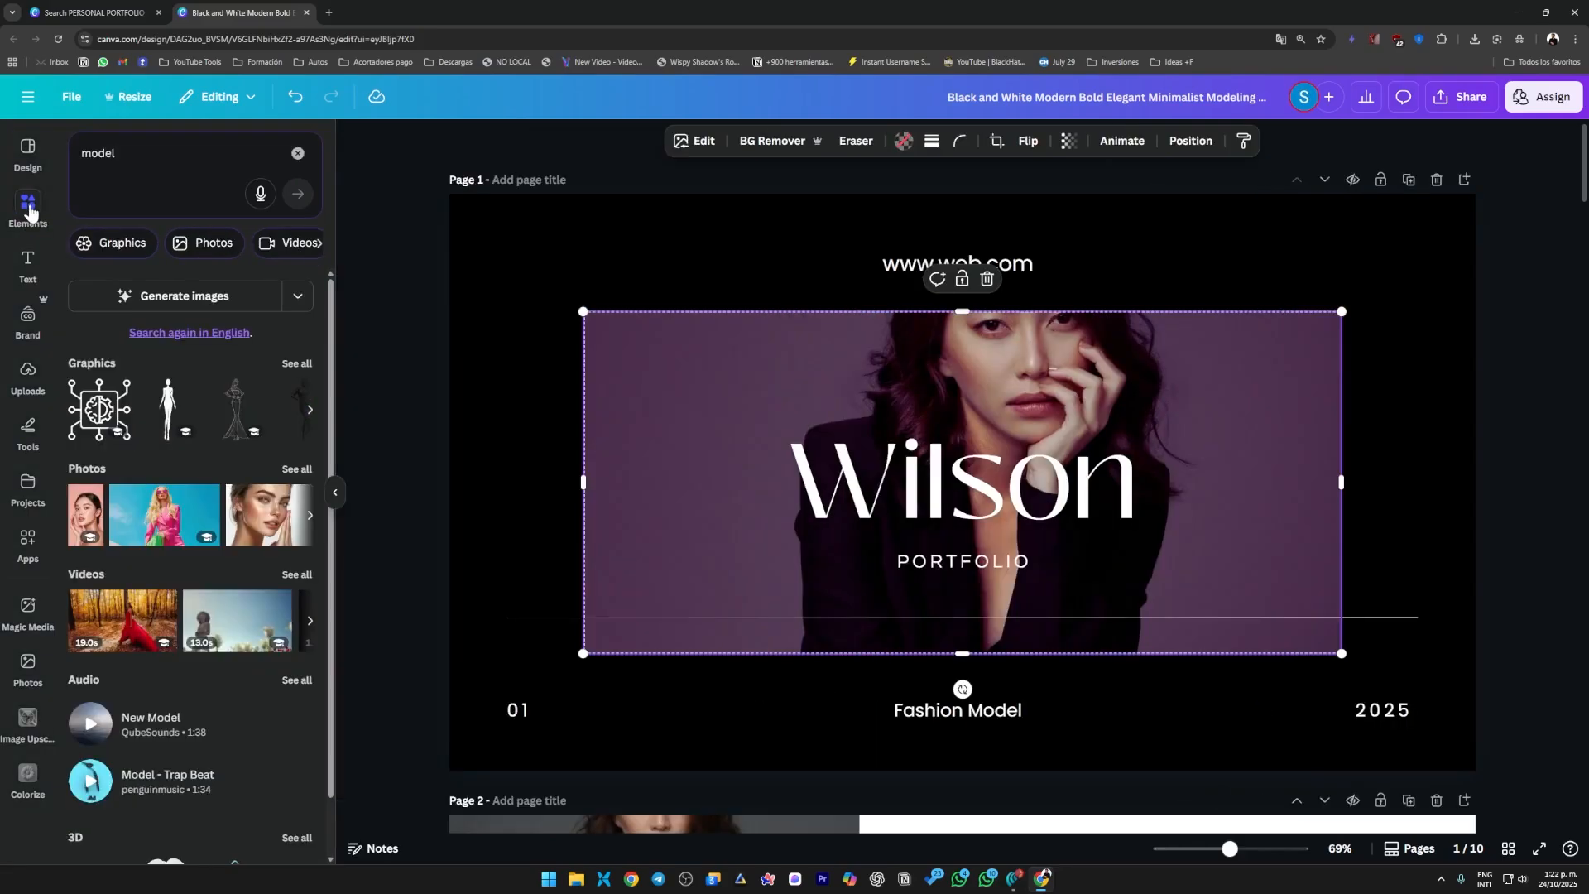
click(286, 470)
scroll(207, 492, down, 3)
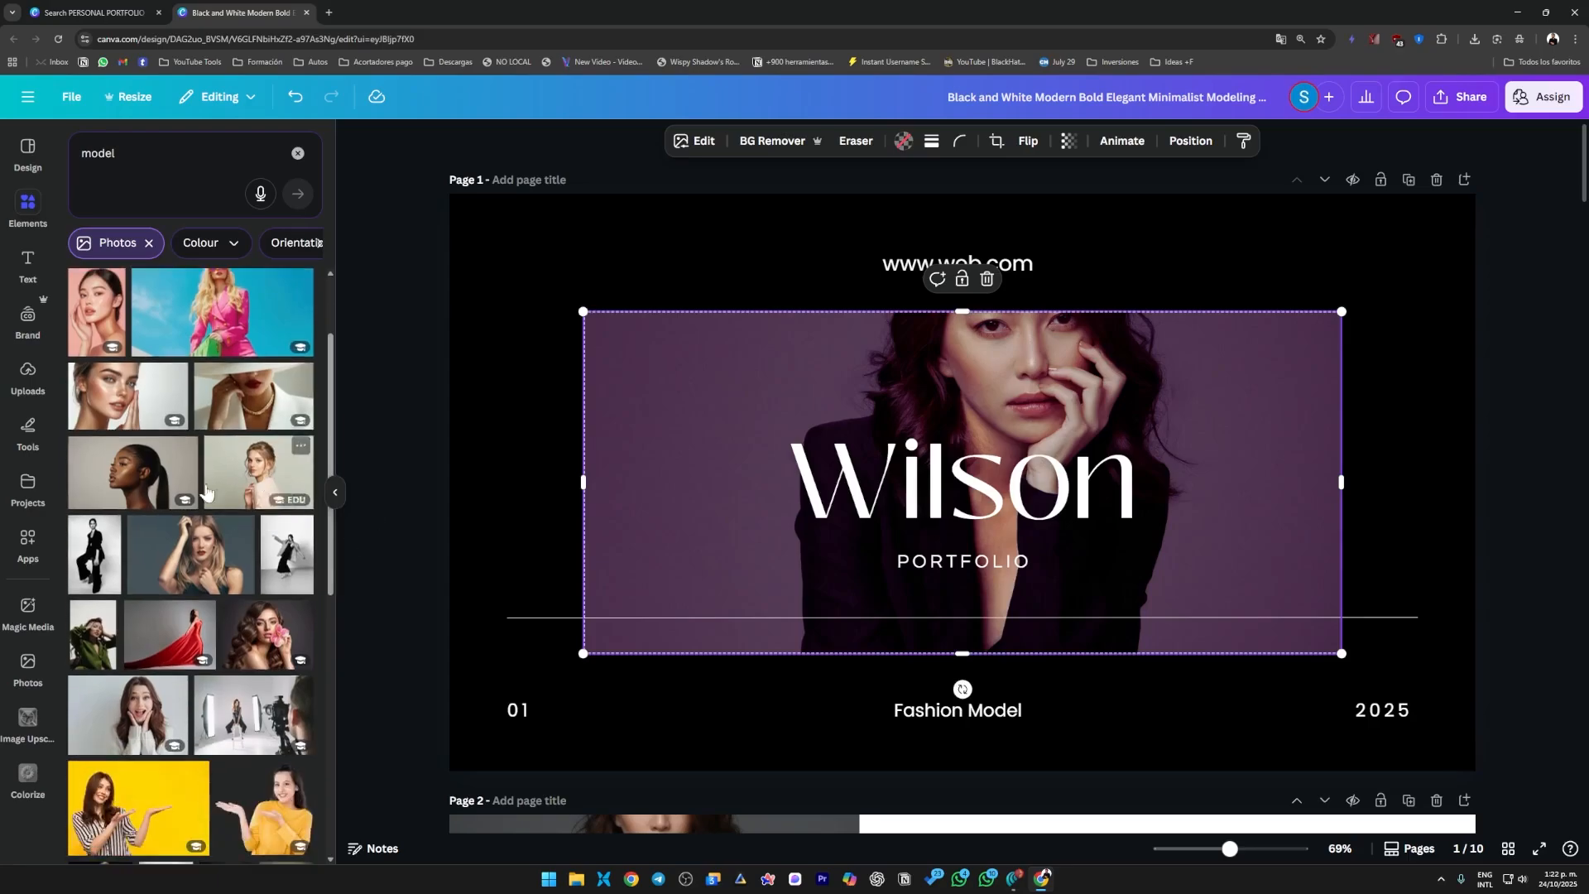
scroll(248, 495, down, 1)
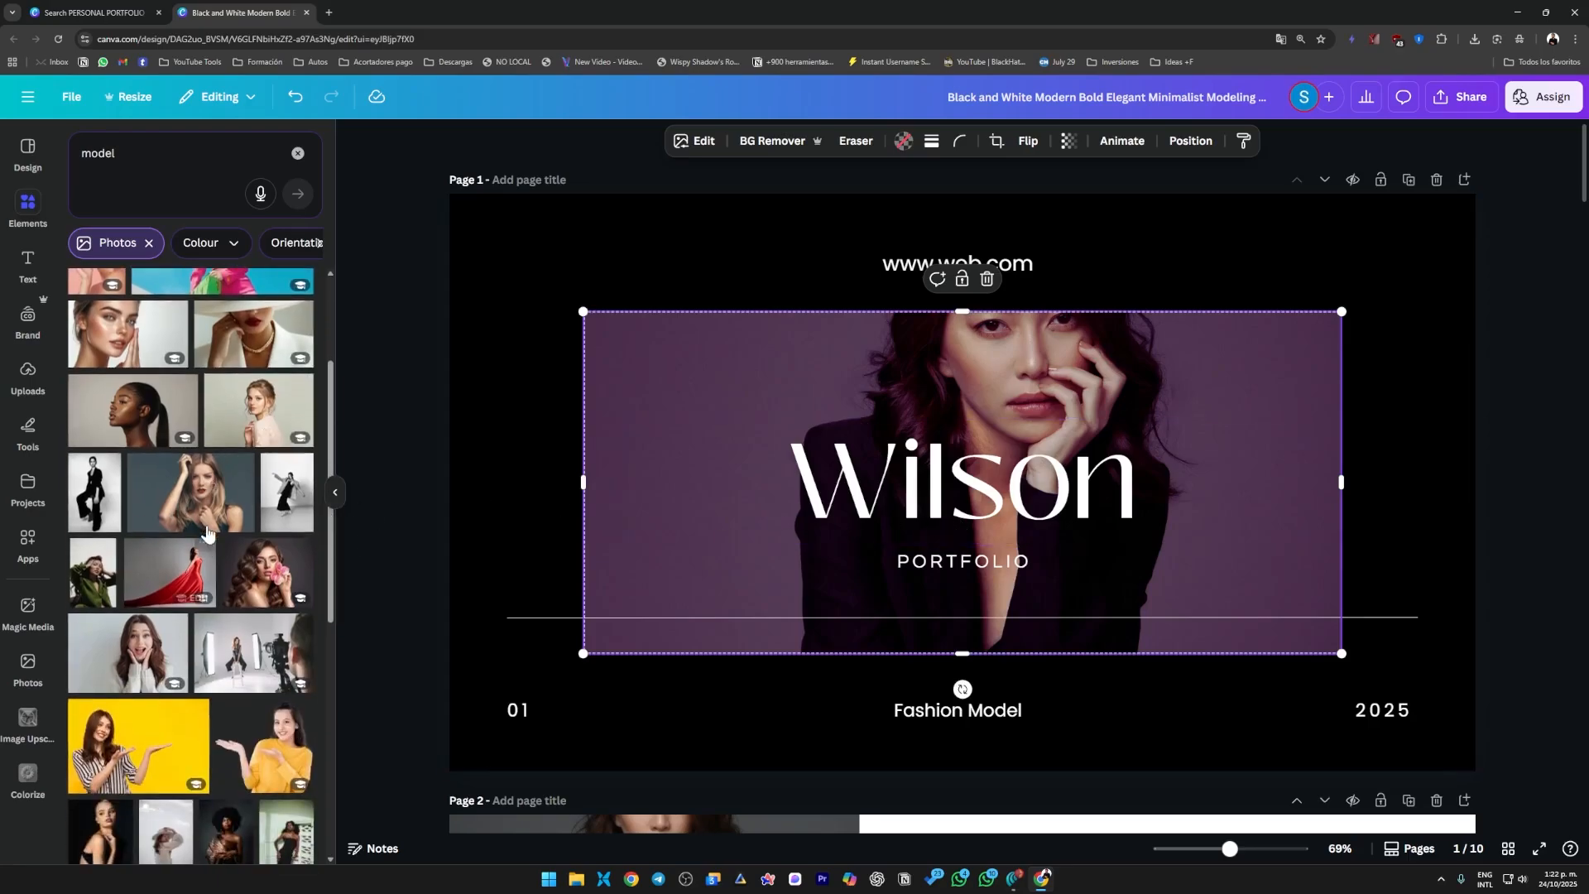
drag(190, 497, 727, 389)
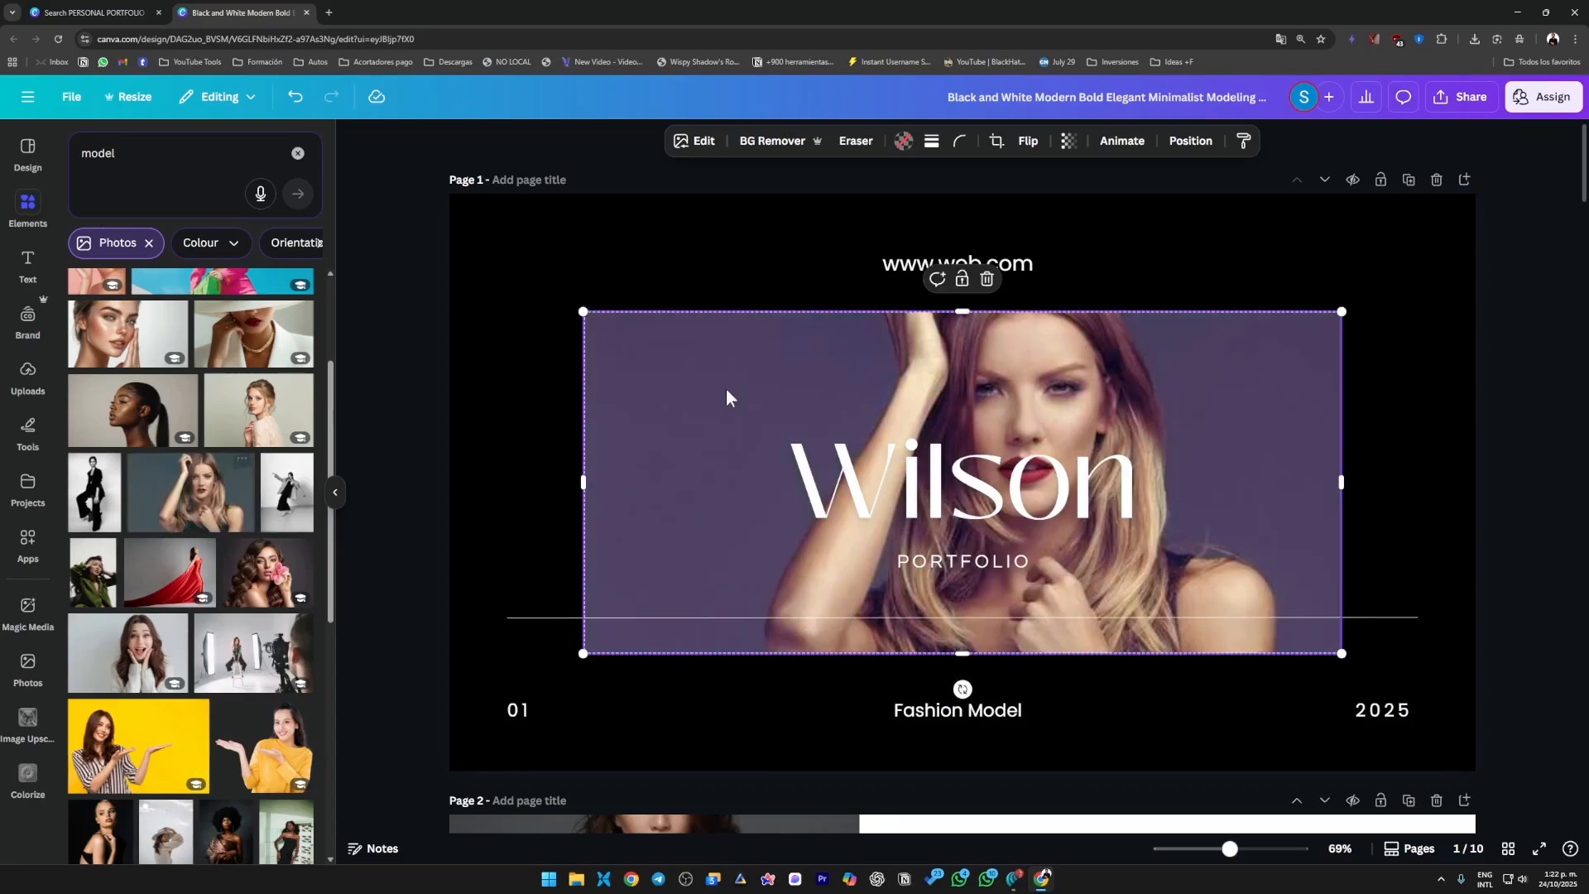
click(1532, 528)
Browse the "model" photo results and clear the Photos filter.
scroll(212, 569, up, 1)
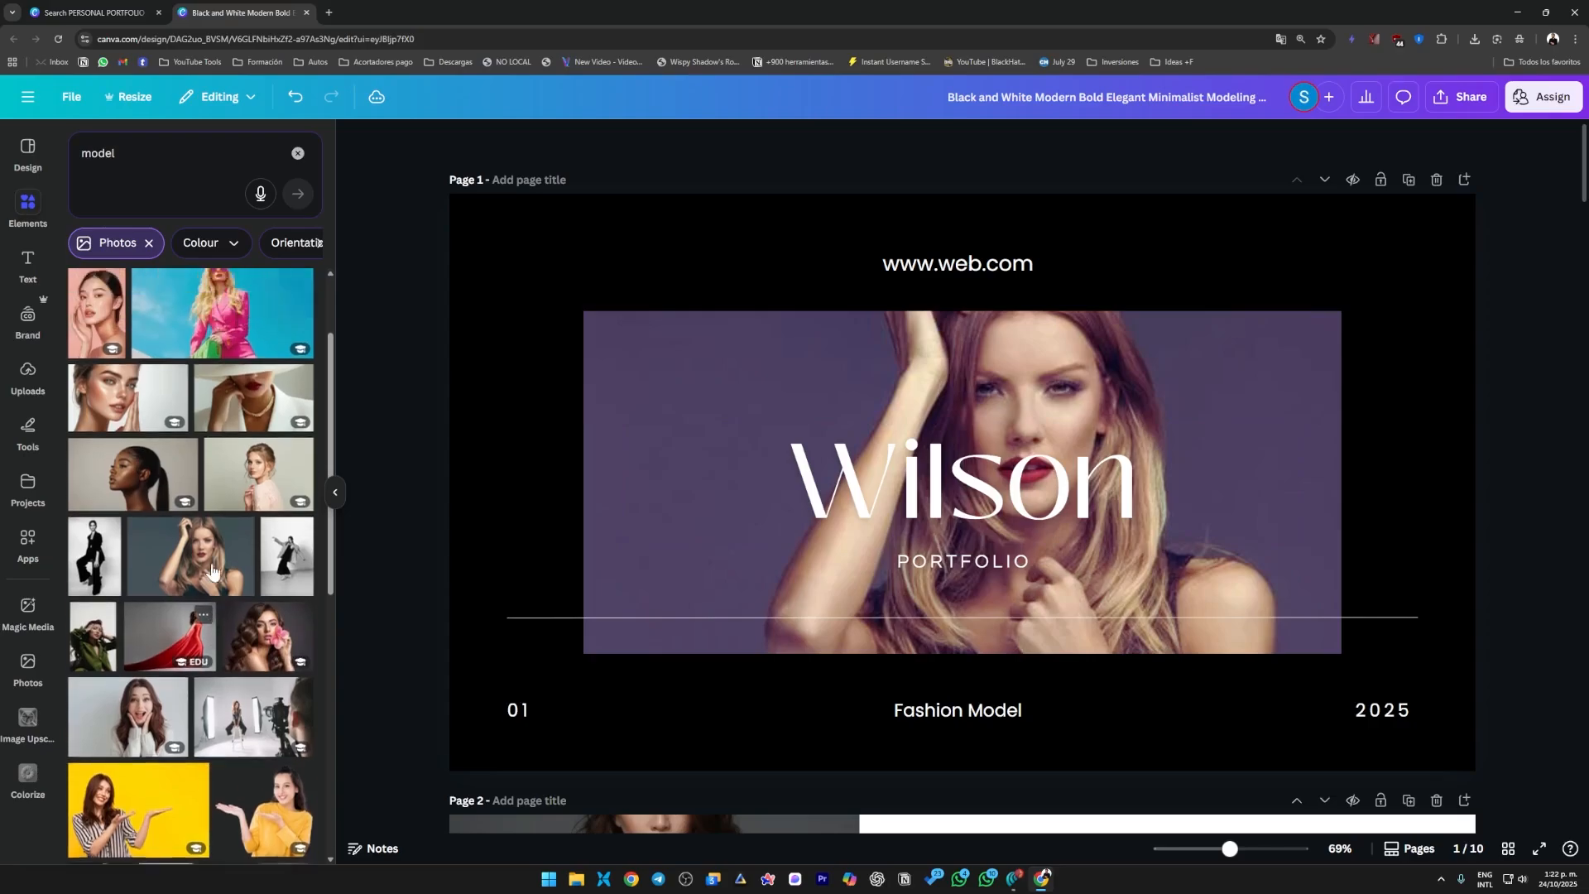
scroll(212, 570, up, 2)
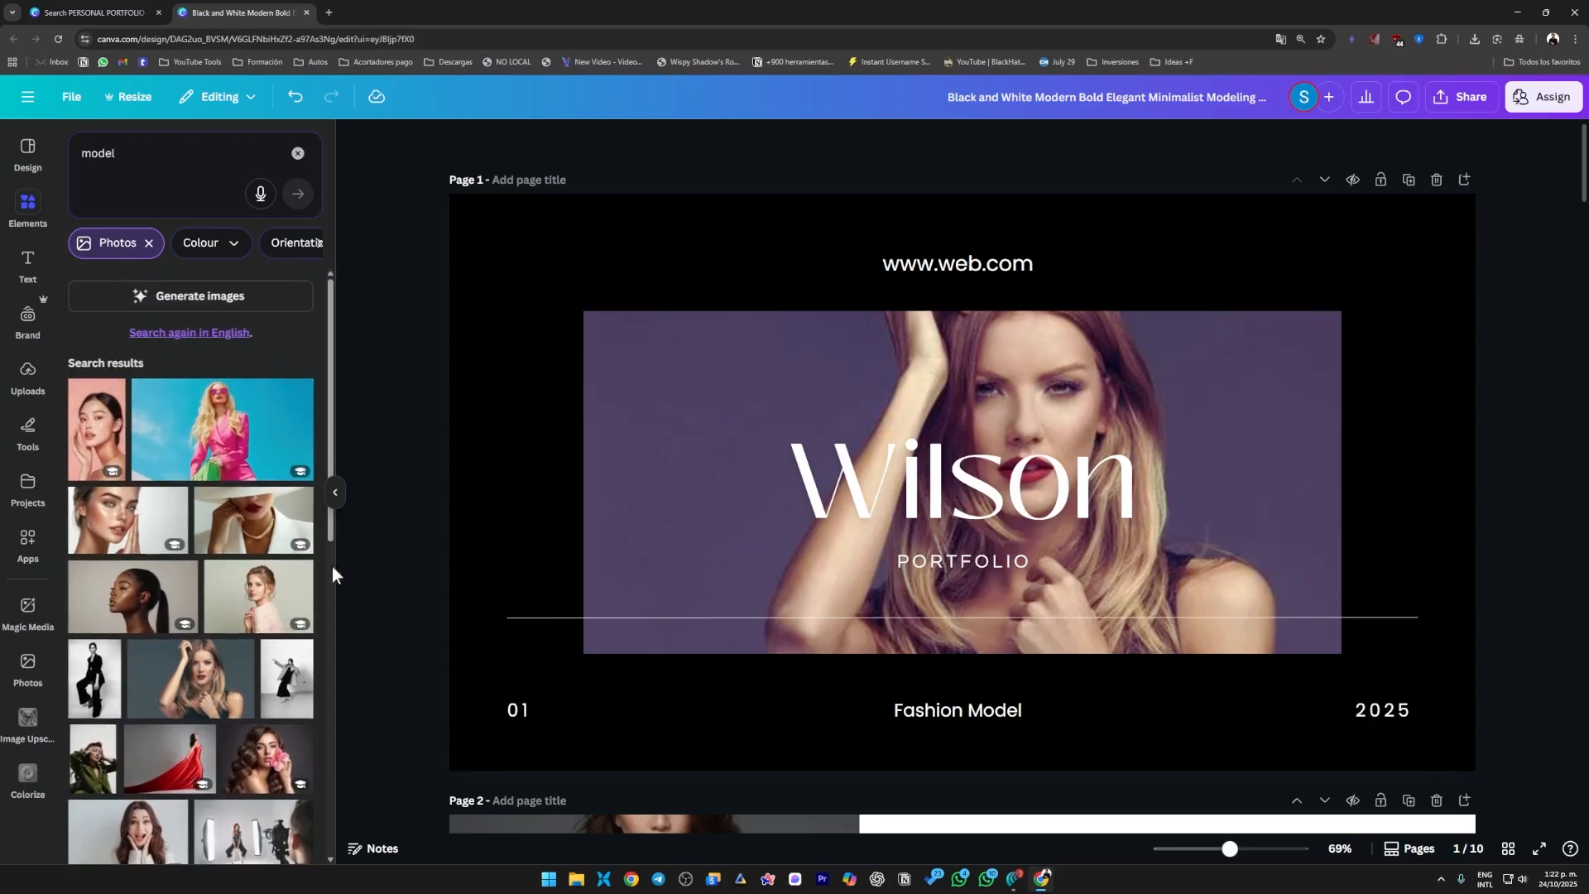
scroll(239, 530, down, 1)
scroll(238, 480, up, 1)
scroll(236, 451, down, 1)
scroll(237, 464, up, 1)
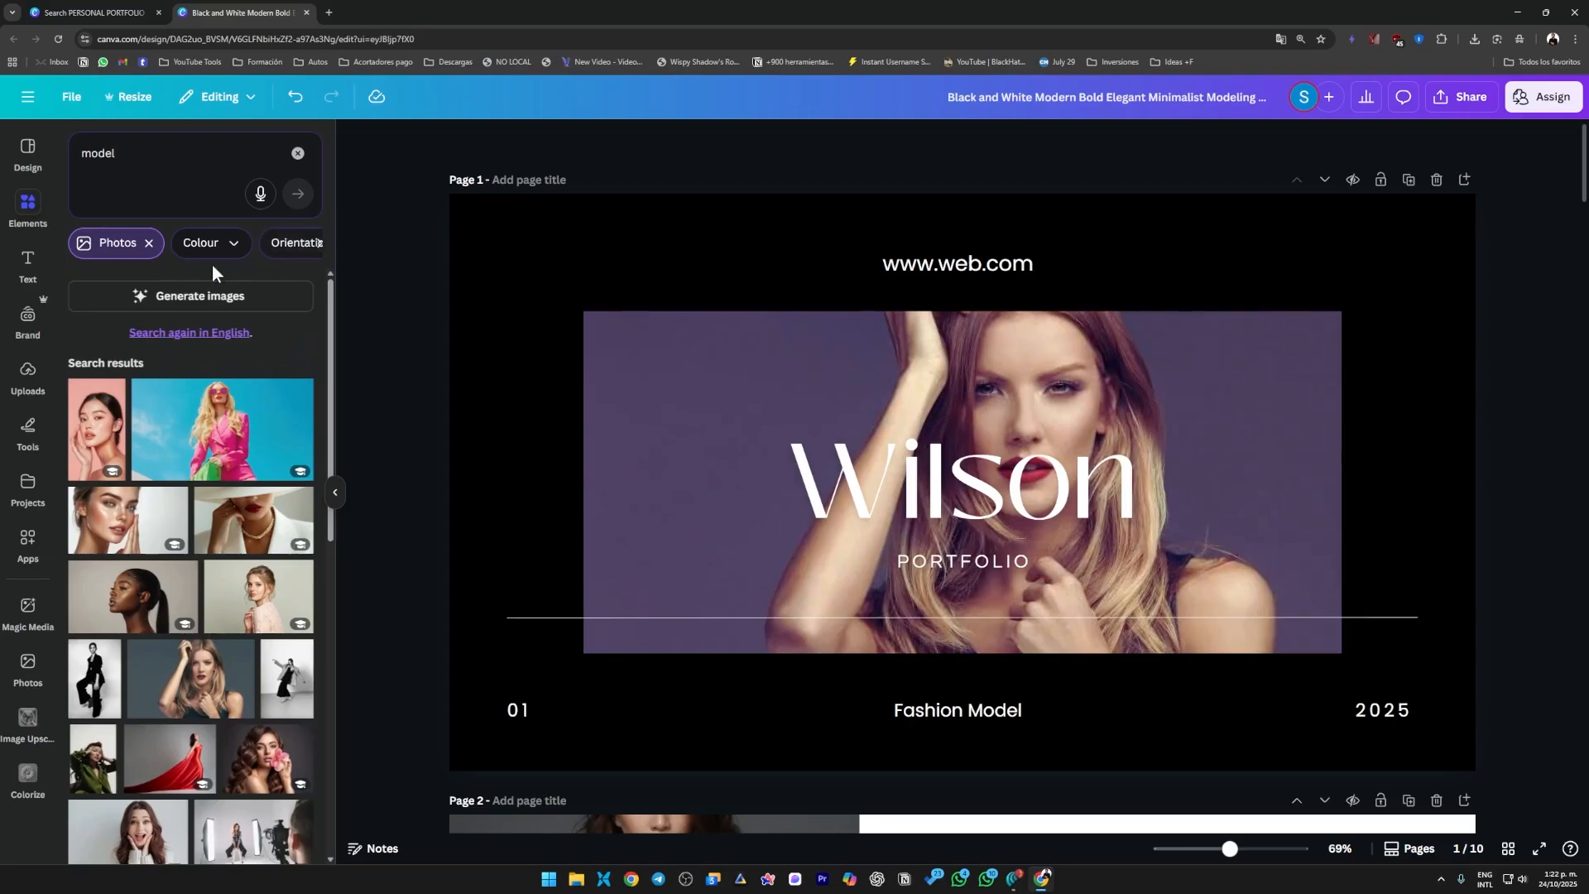
click(149, 242)
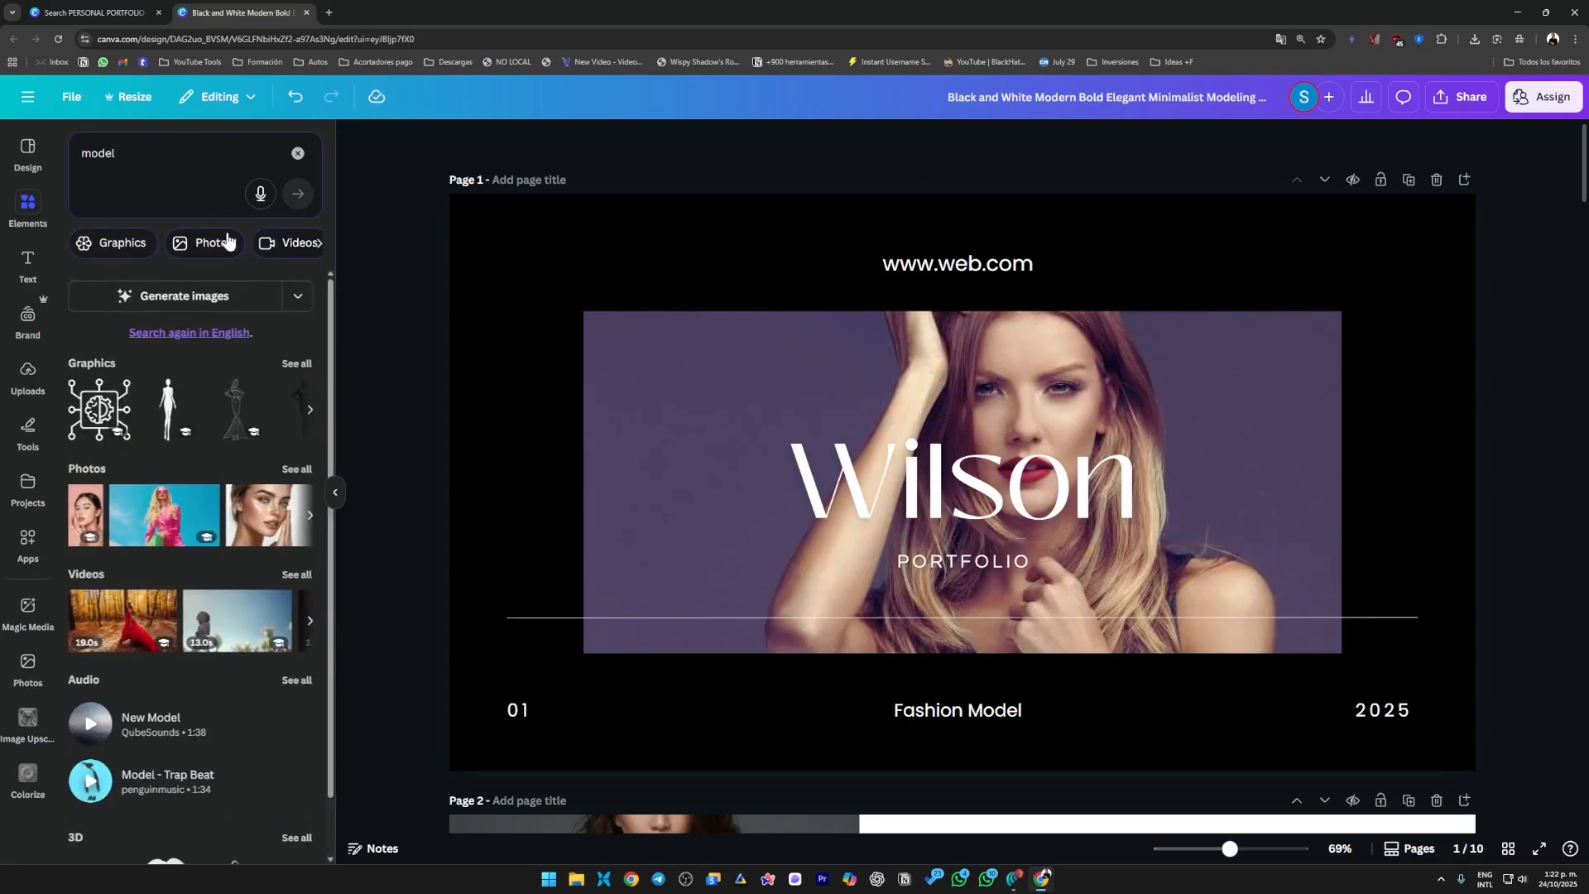
Replace the page 1 photo with the uploaded image of three penguins on ice.
click(32, 374)
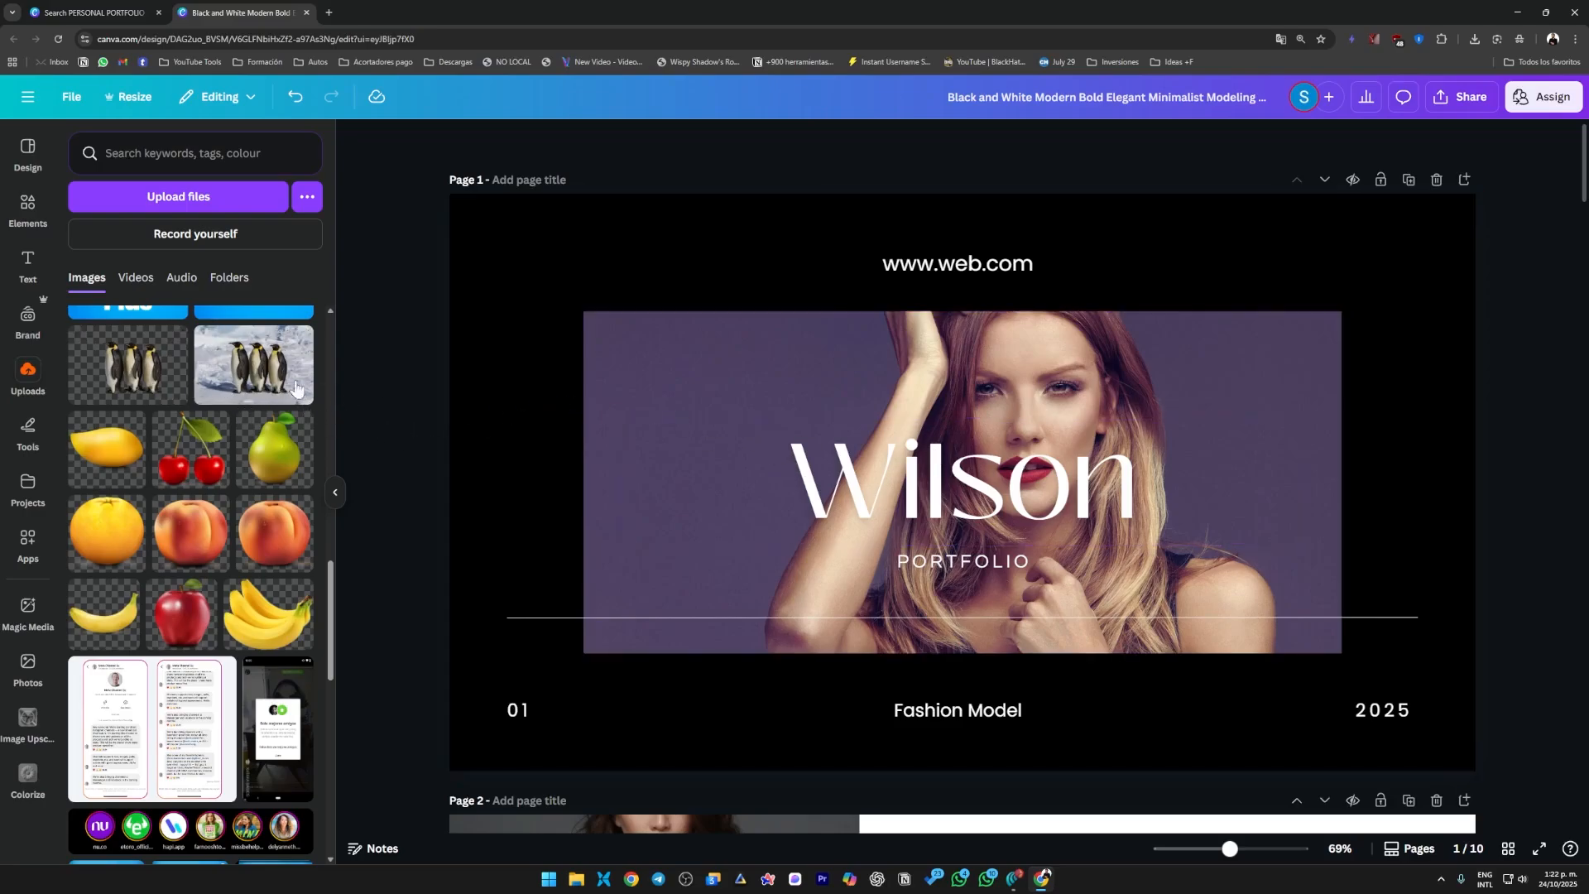
drag(254, 379, 838, 393)
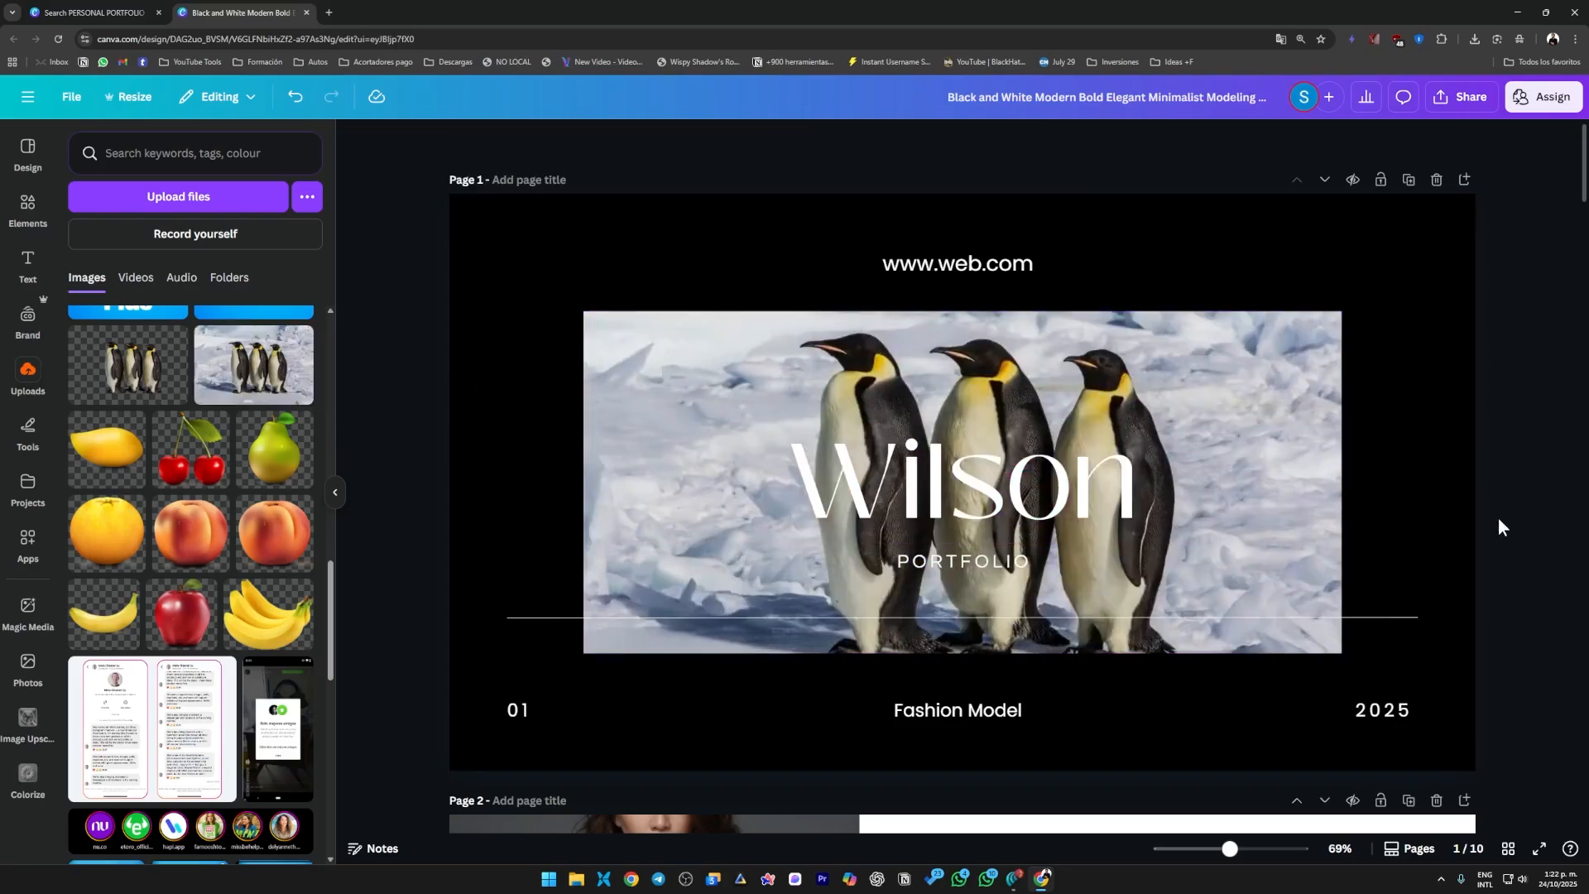
click(1107, 372)
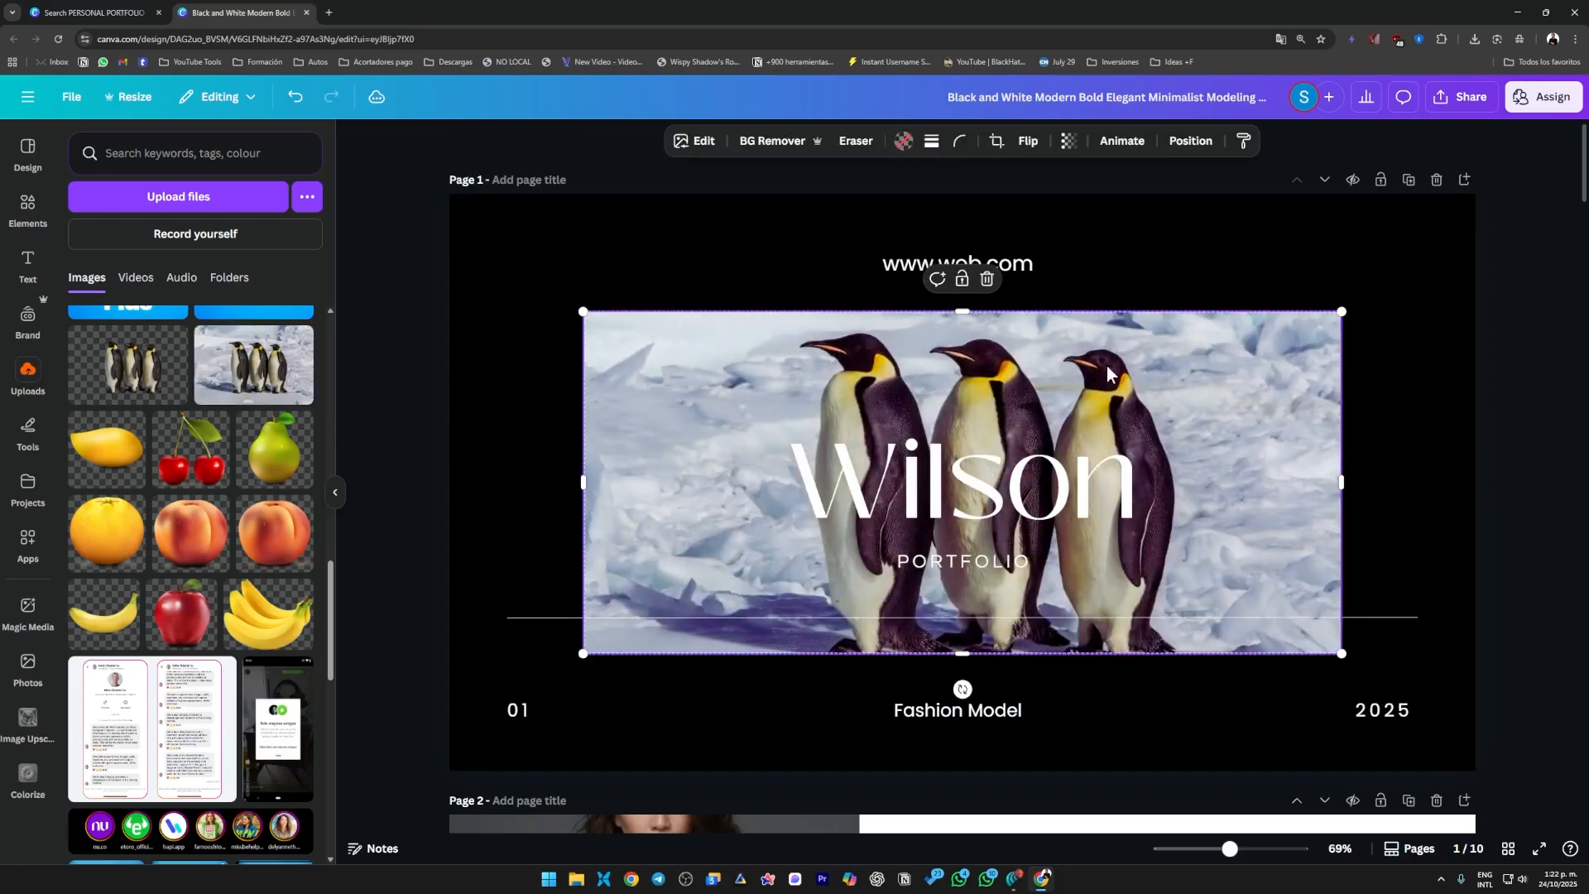
click(1536, 490)
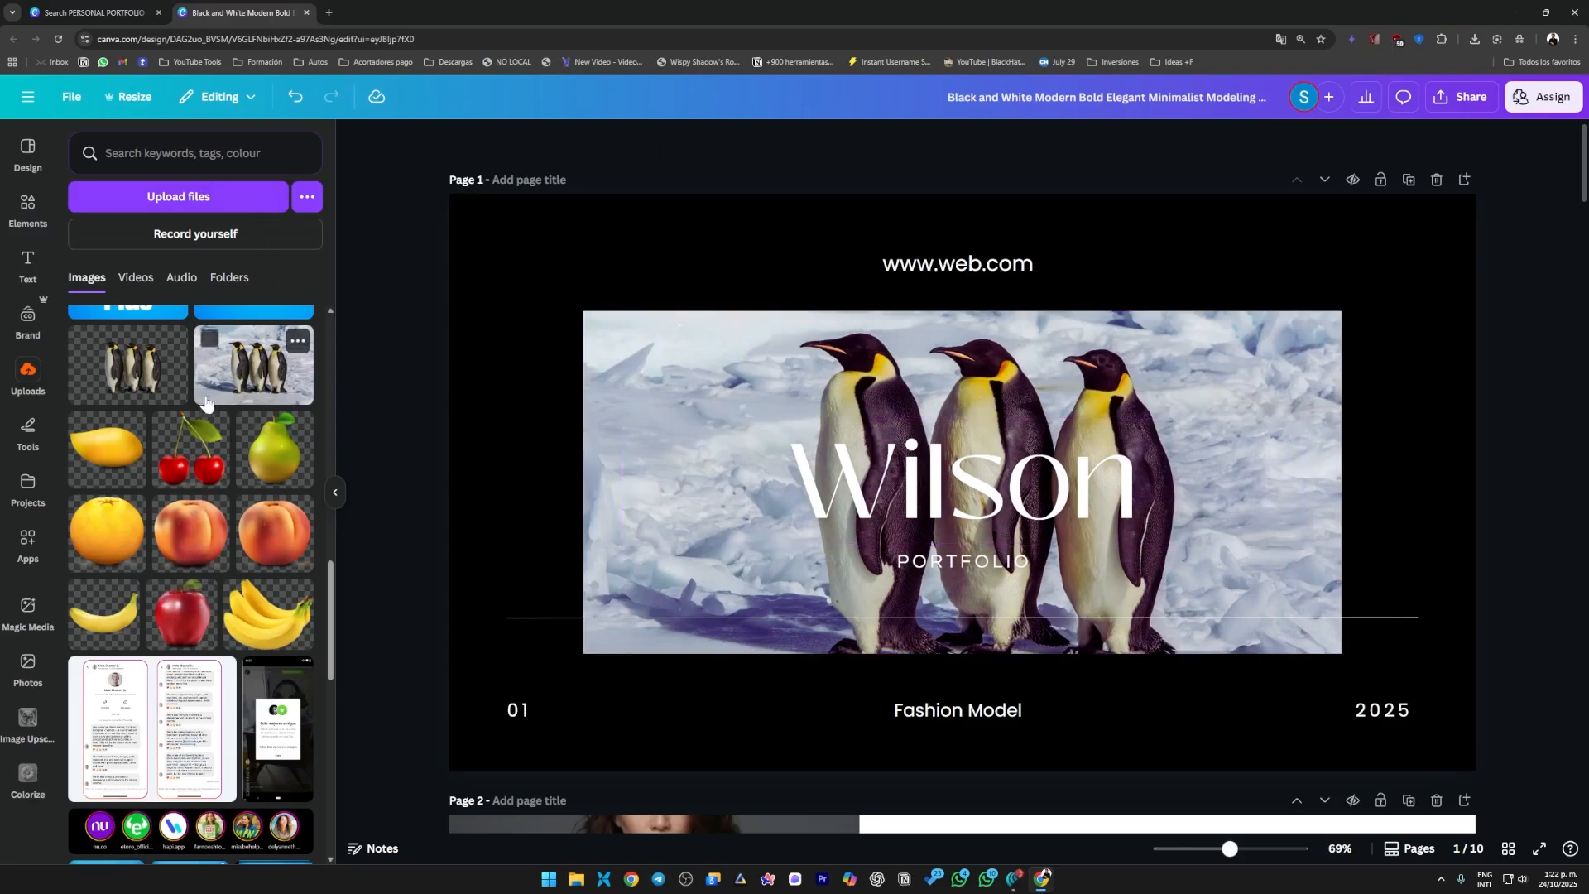
Try the uploaded red apple image, resized and tilted, in the upper-left corner of page 1, and delete it.
drag(190, 634, 523, 401)
drag(797, 663, 659, 520)
drag(568, 554, 594, 564)
drag(546, 437, 560, 319)
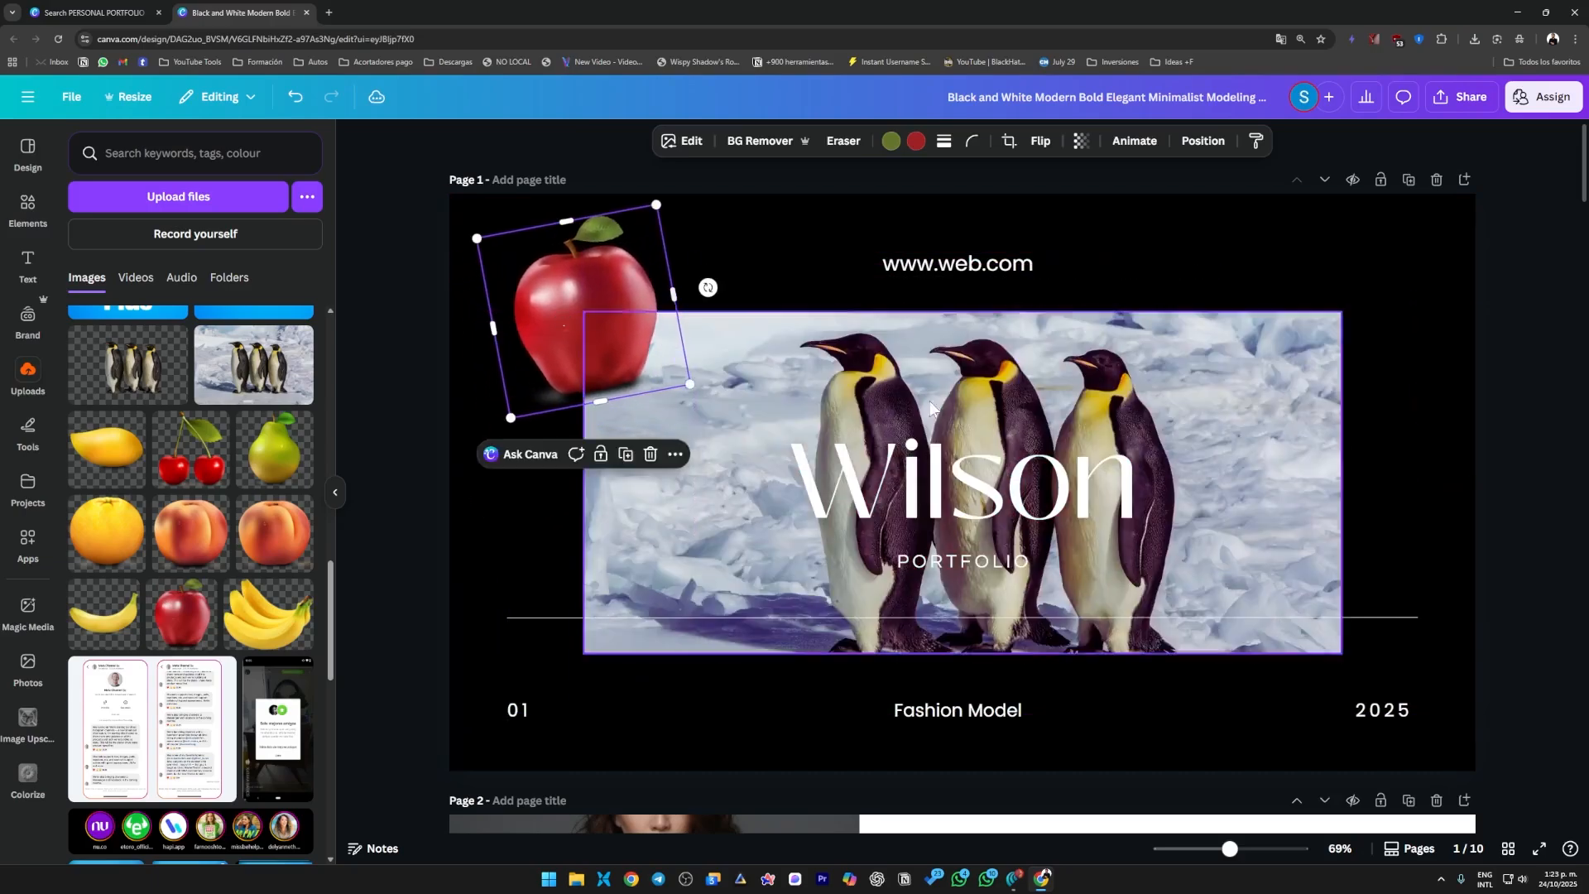
click(1501, 627)
click(543, 303)
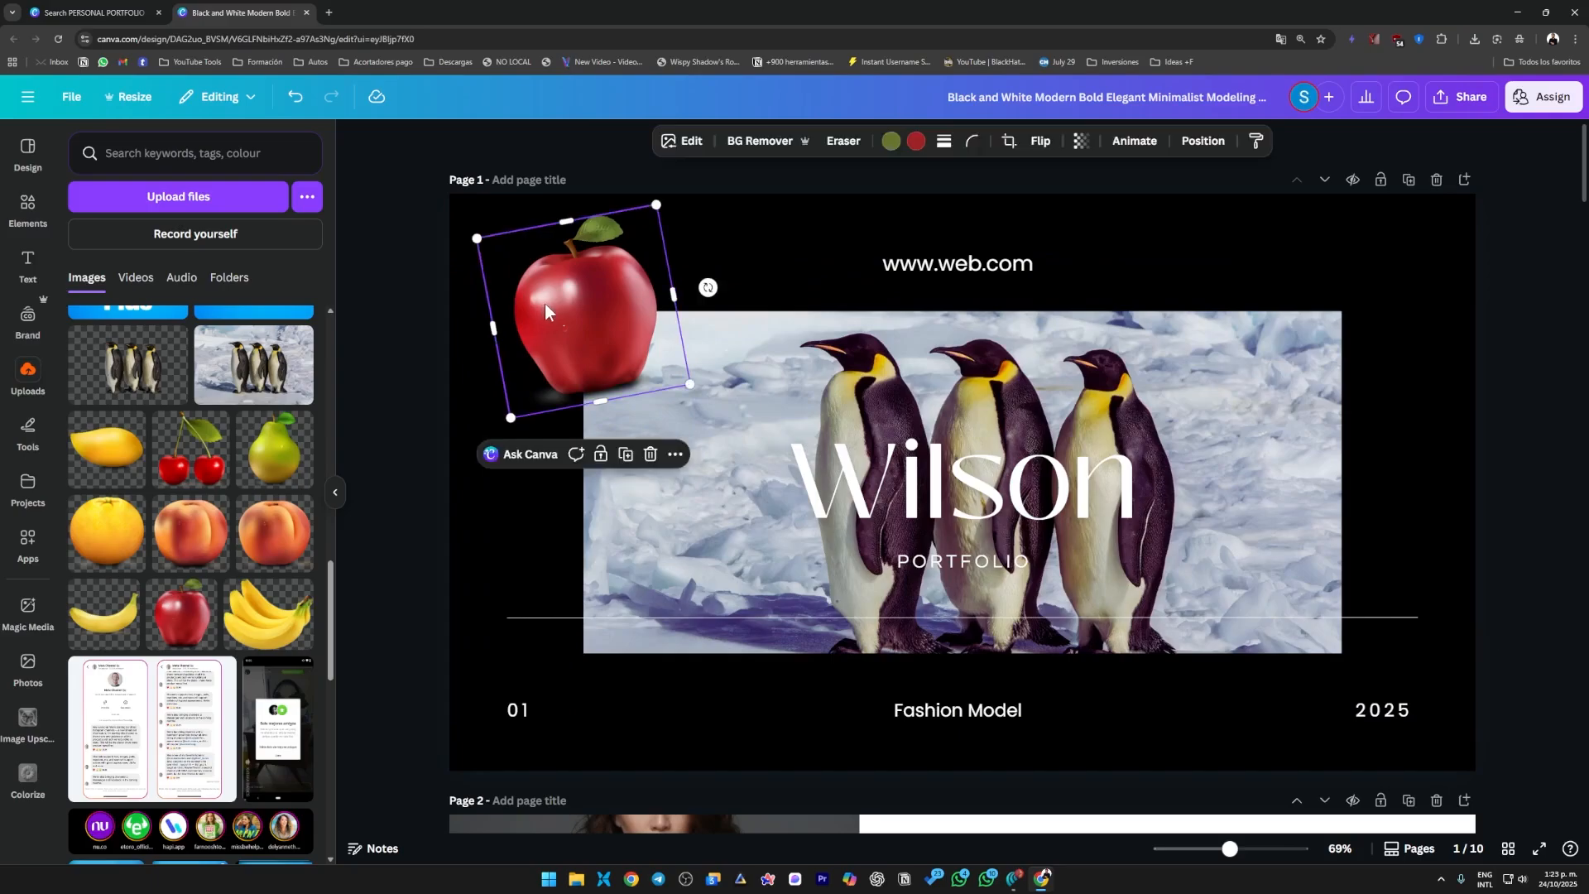
key(Delete)
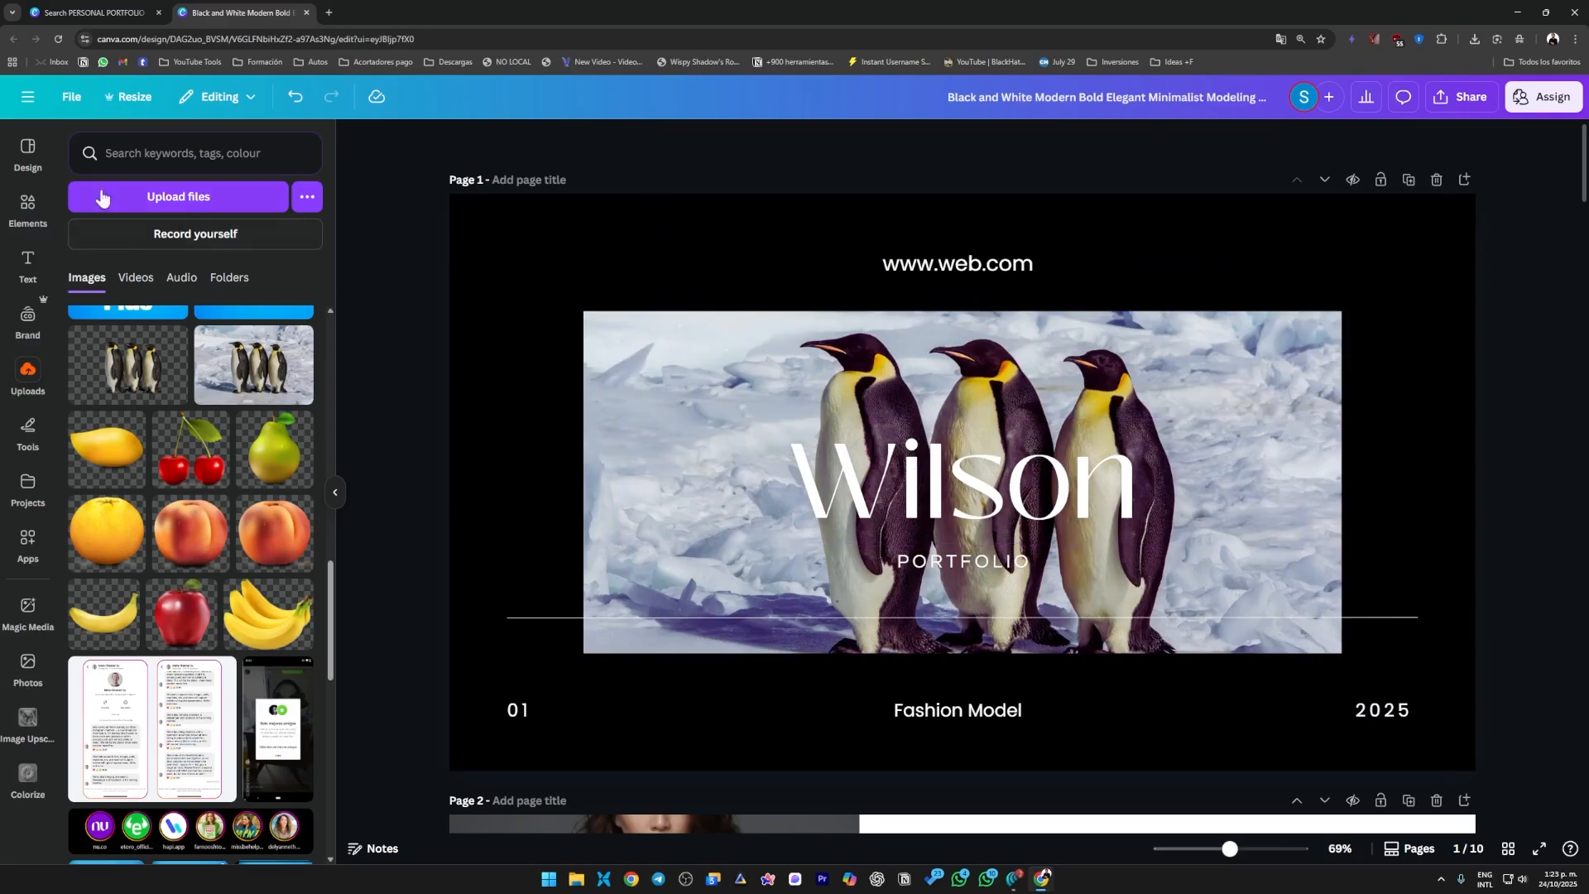
Replace the date range over the page 2 photo with 2025.
click(29, 369)
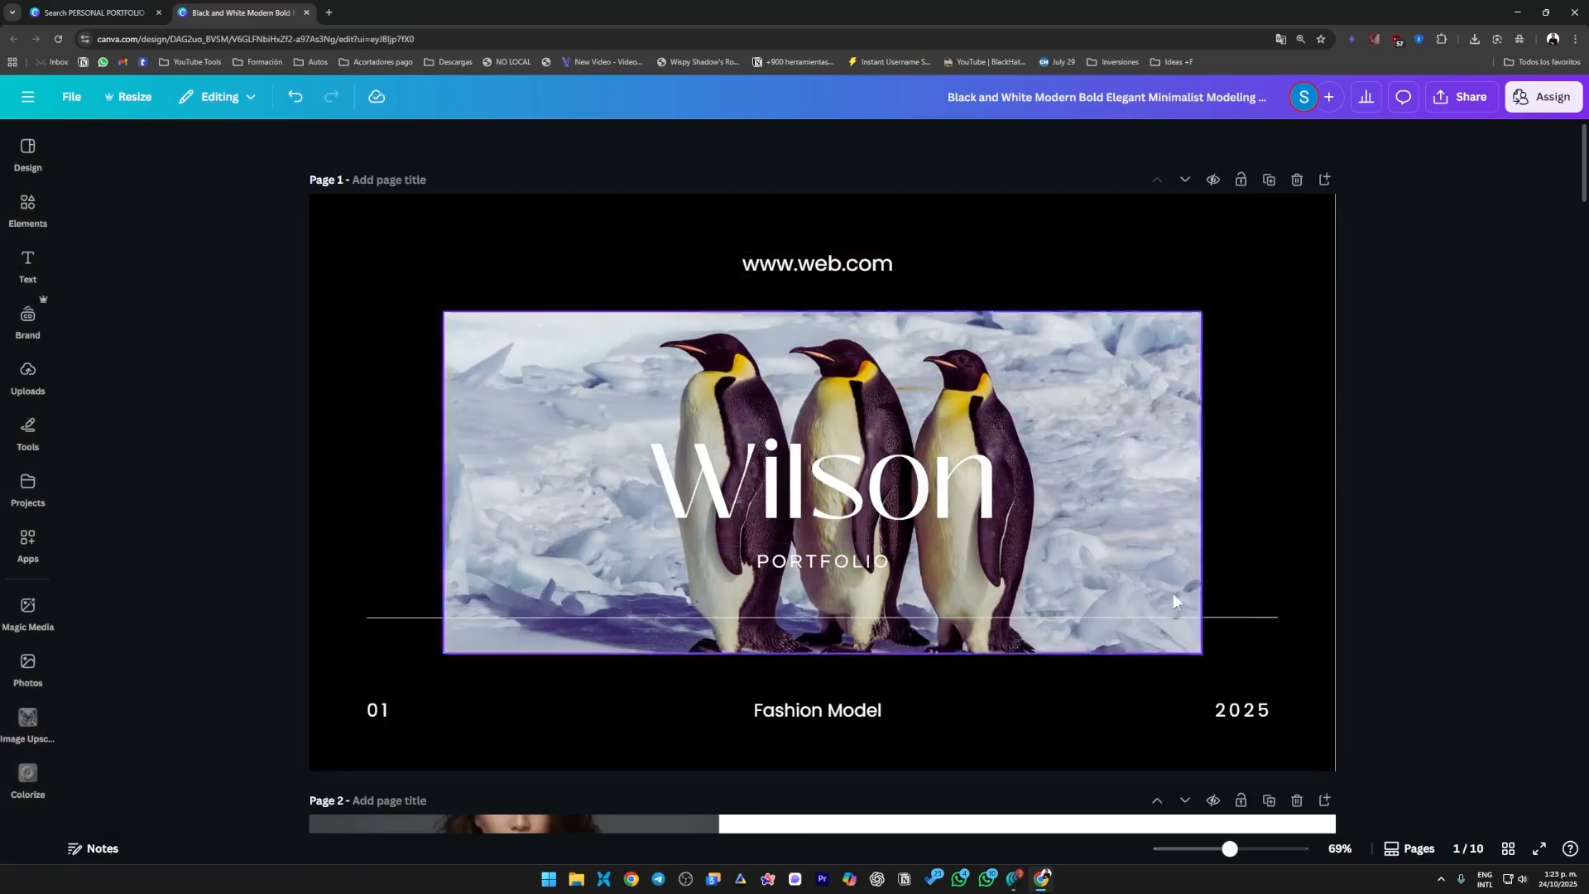
scroll(999, 633, down, 8)
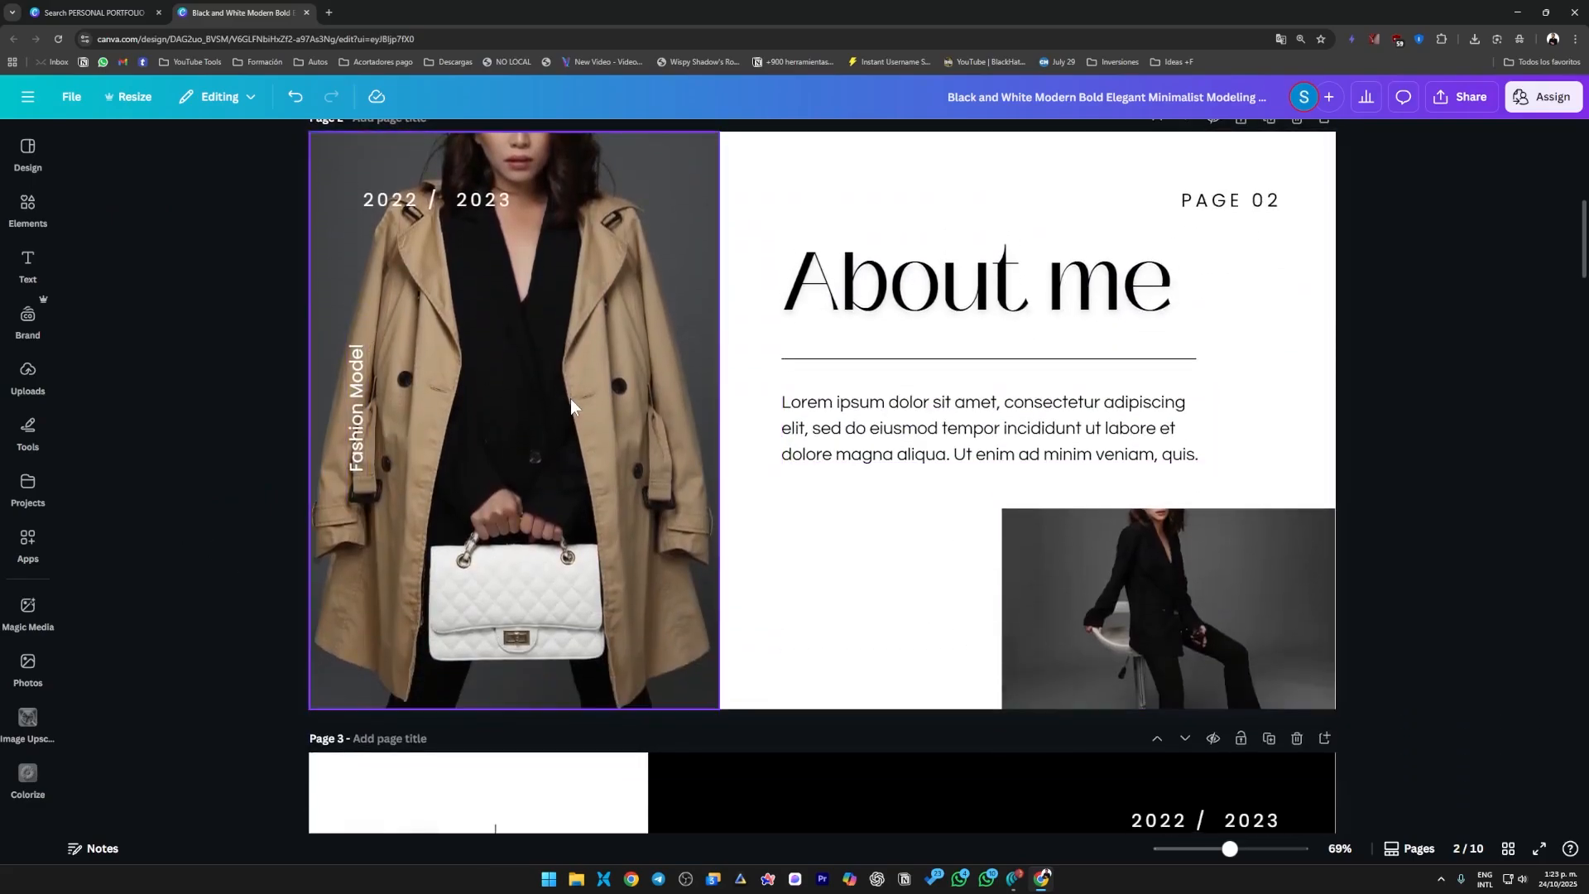
scroll(569, 399, up, 1)
double_click(402, 267)
text(2025)
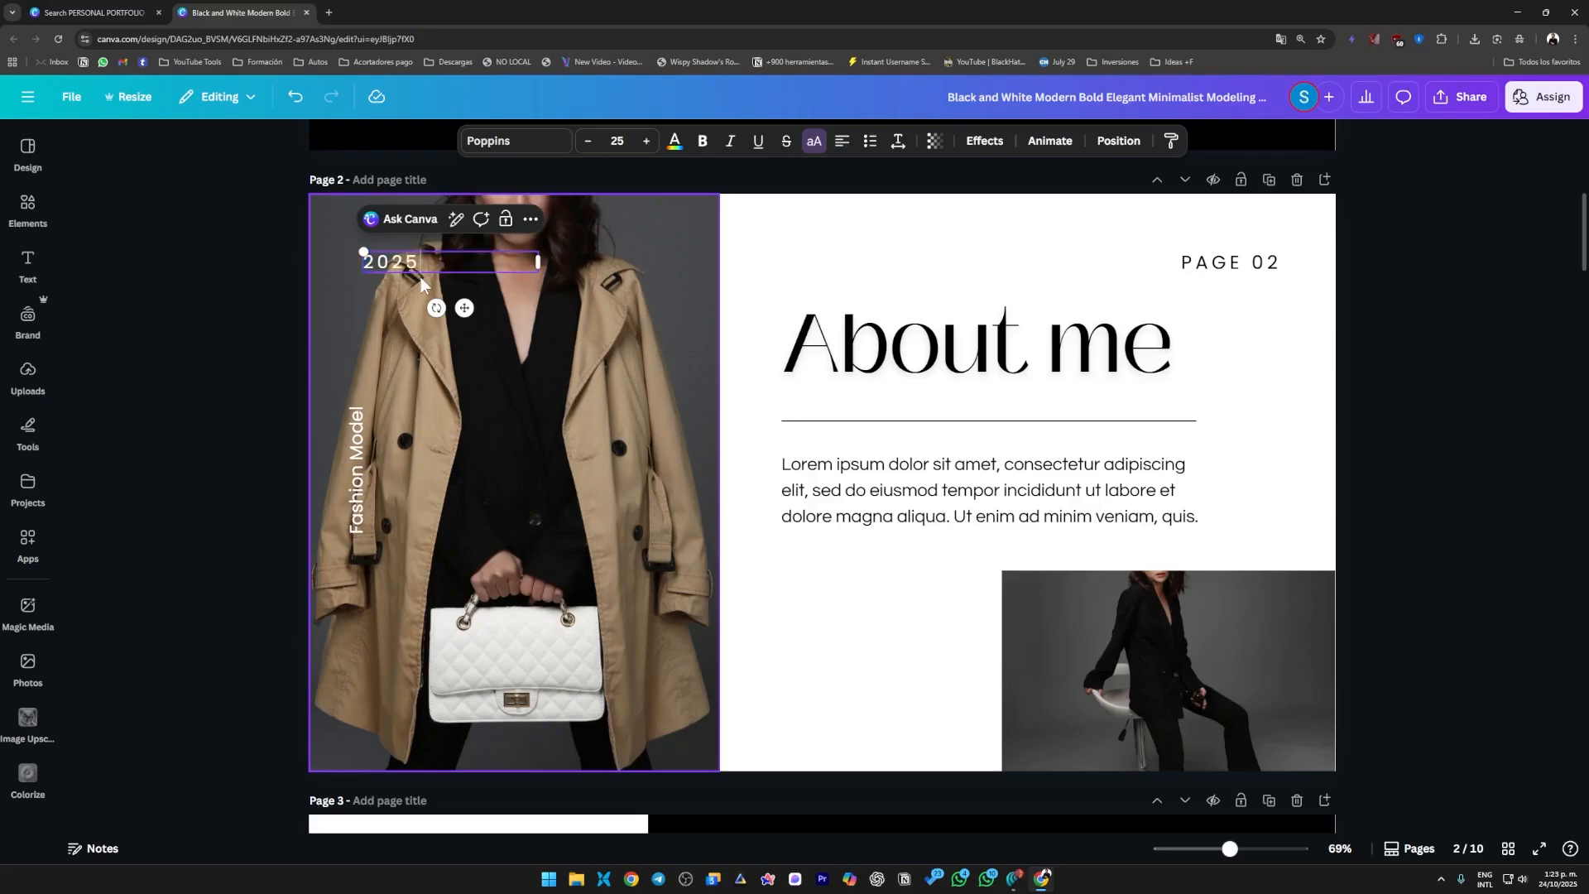
click(207, 375)
Shorten the vertical "Fashion Model" label on page 2 to "Model".
click(358, 495)
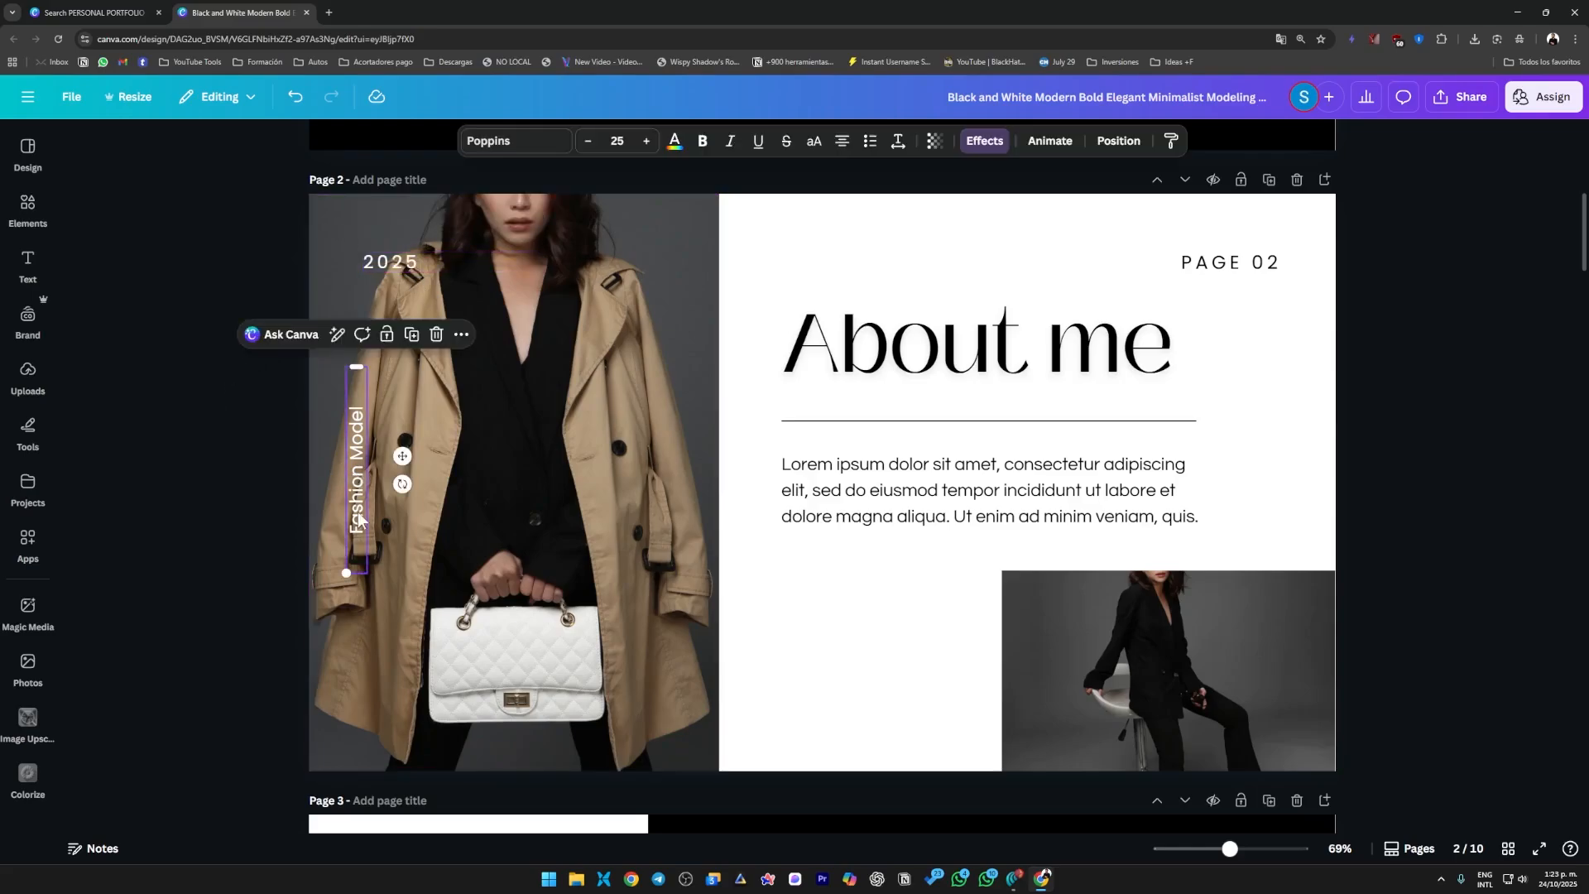
click(362, 503)
key(BackSpace)
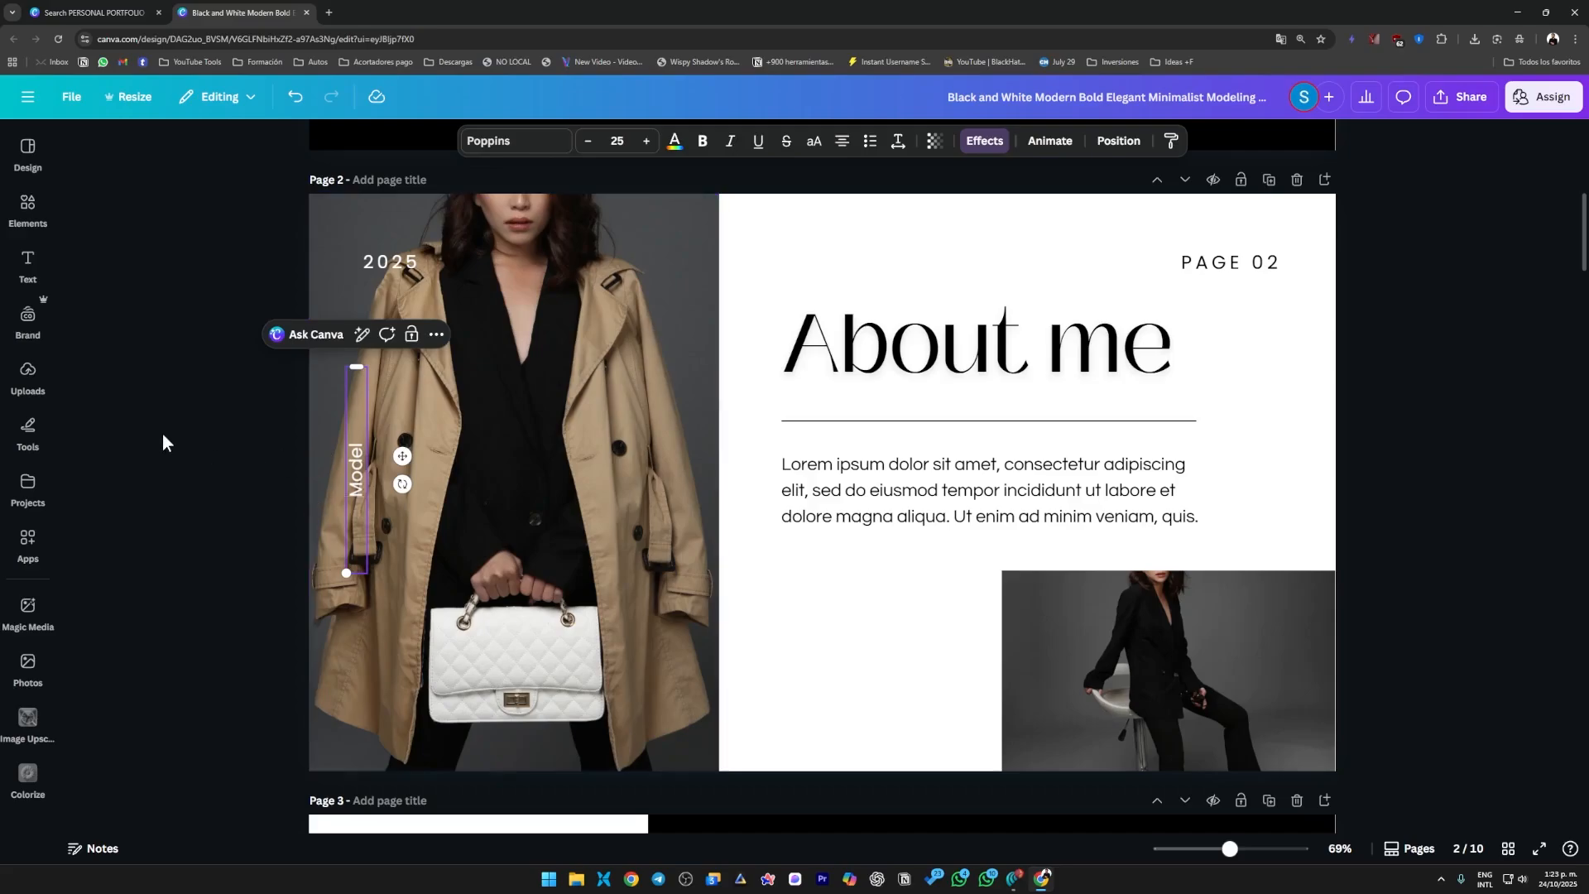
click(163, 439)
Replace the large page 2 photo with the uploaded blue pen drawing of the woman with braided hair.
click(566, 435)
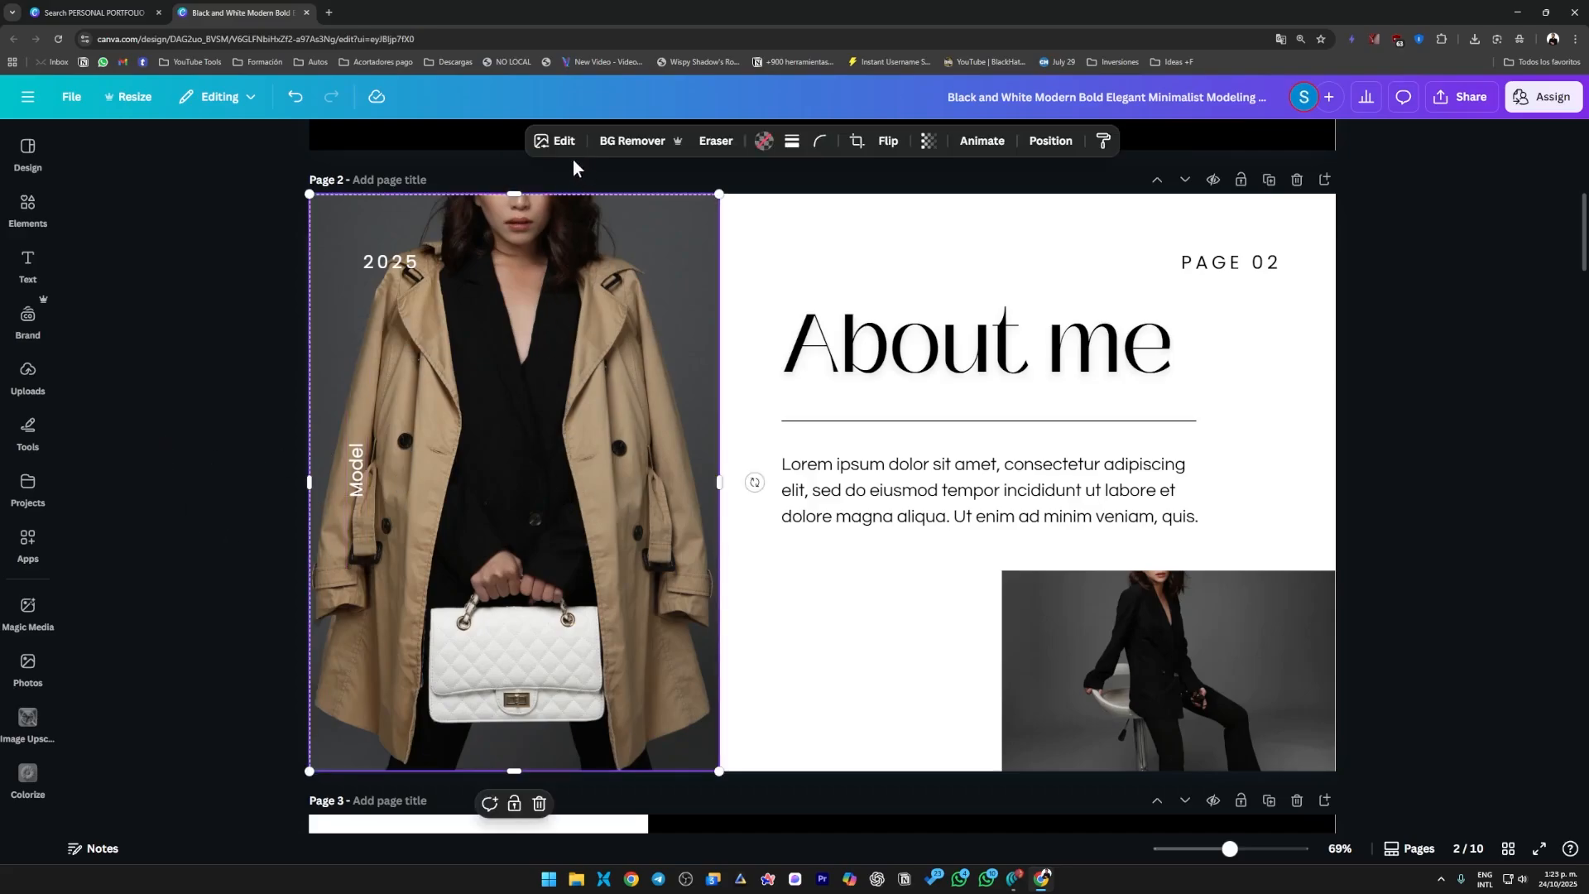
click(52, 395)
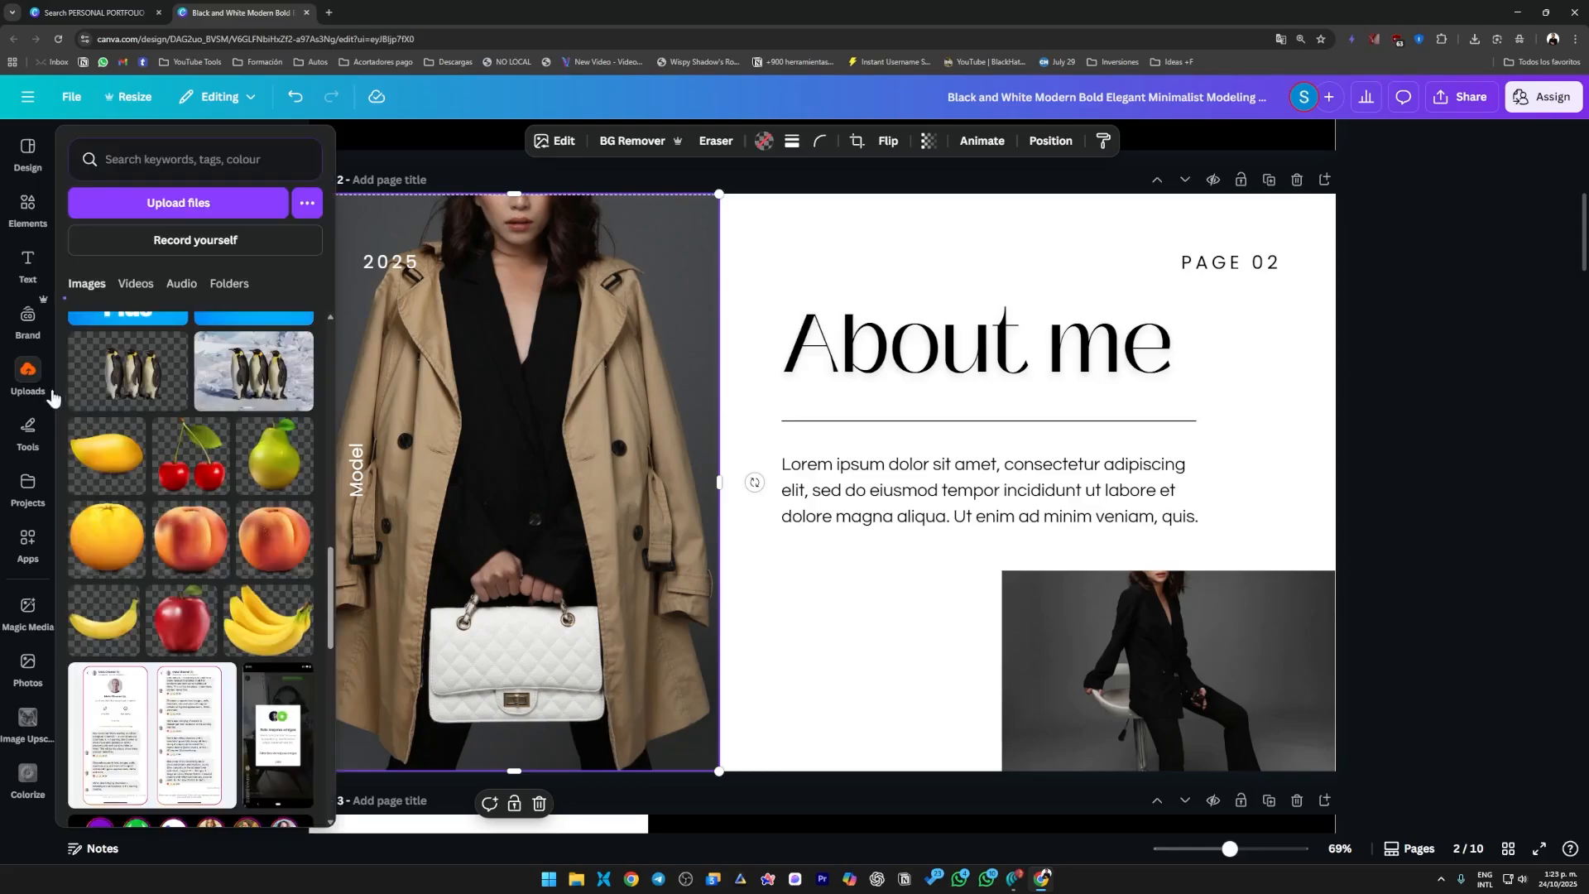
scroll(246, 448, up, 3)
scroll(166, 513, down, 10)
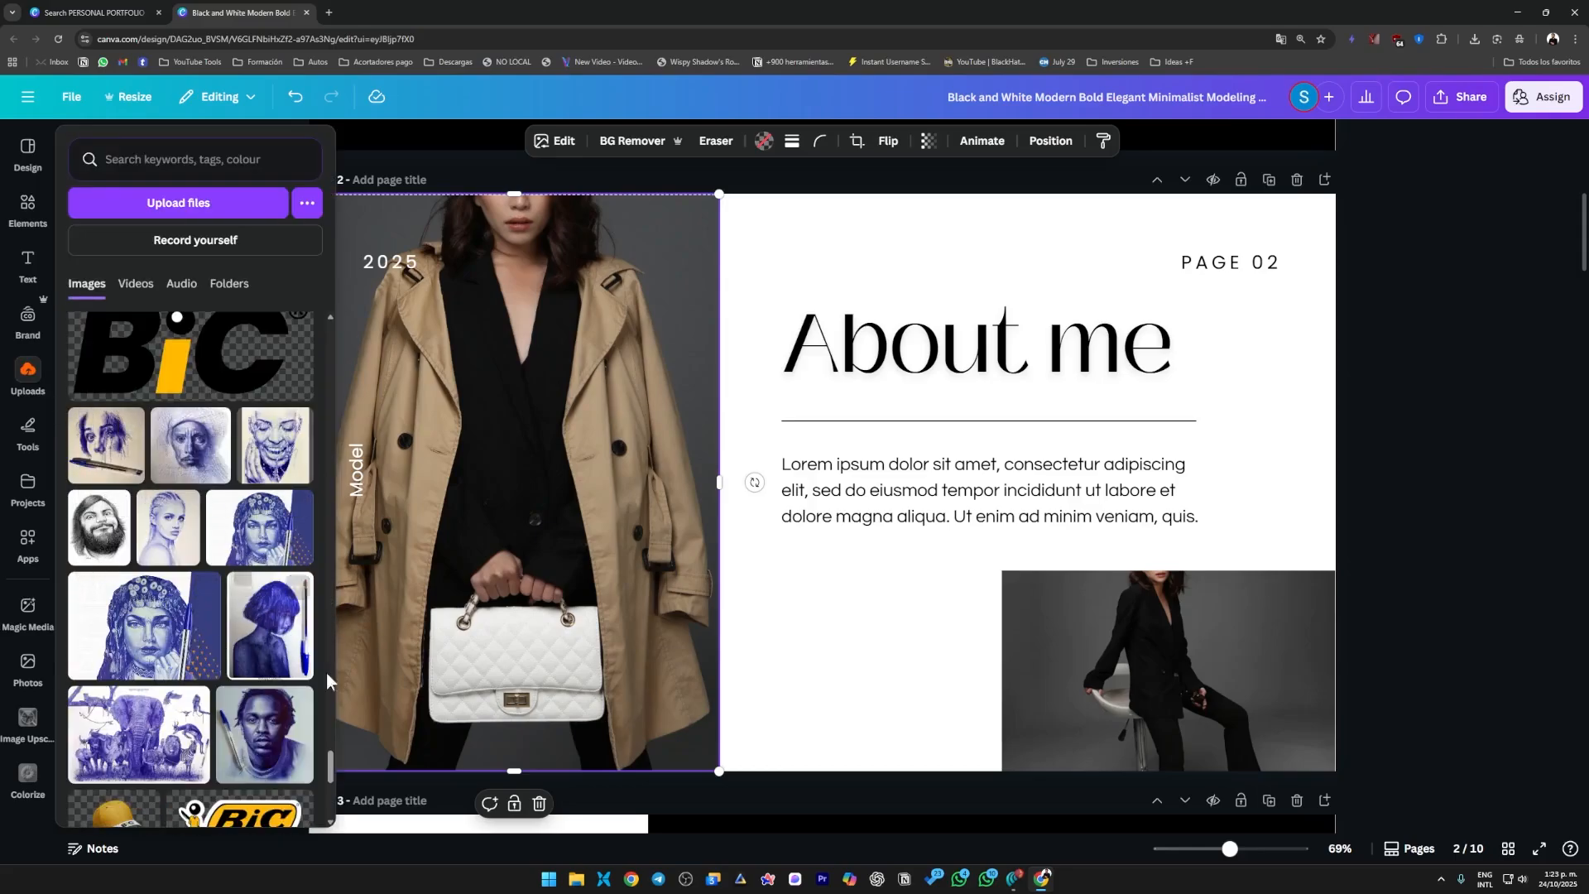
drag(165, 543, 459, 500)
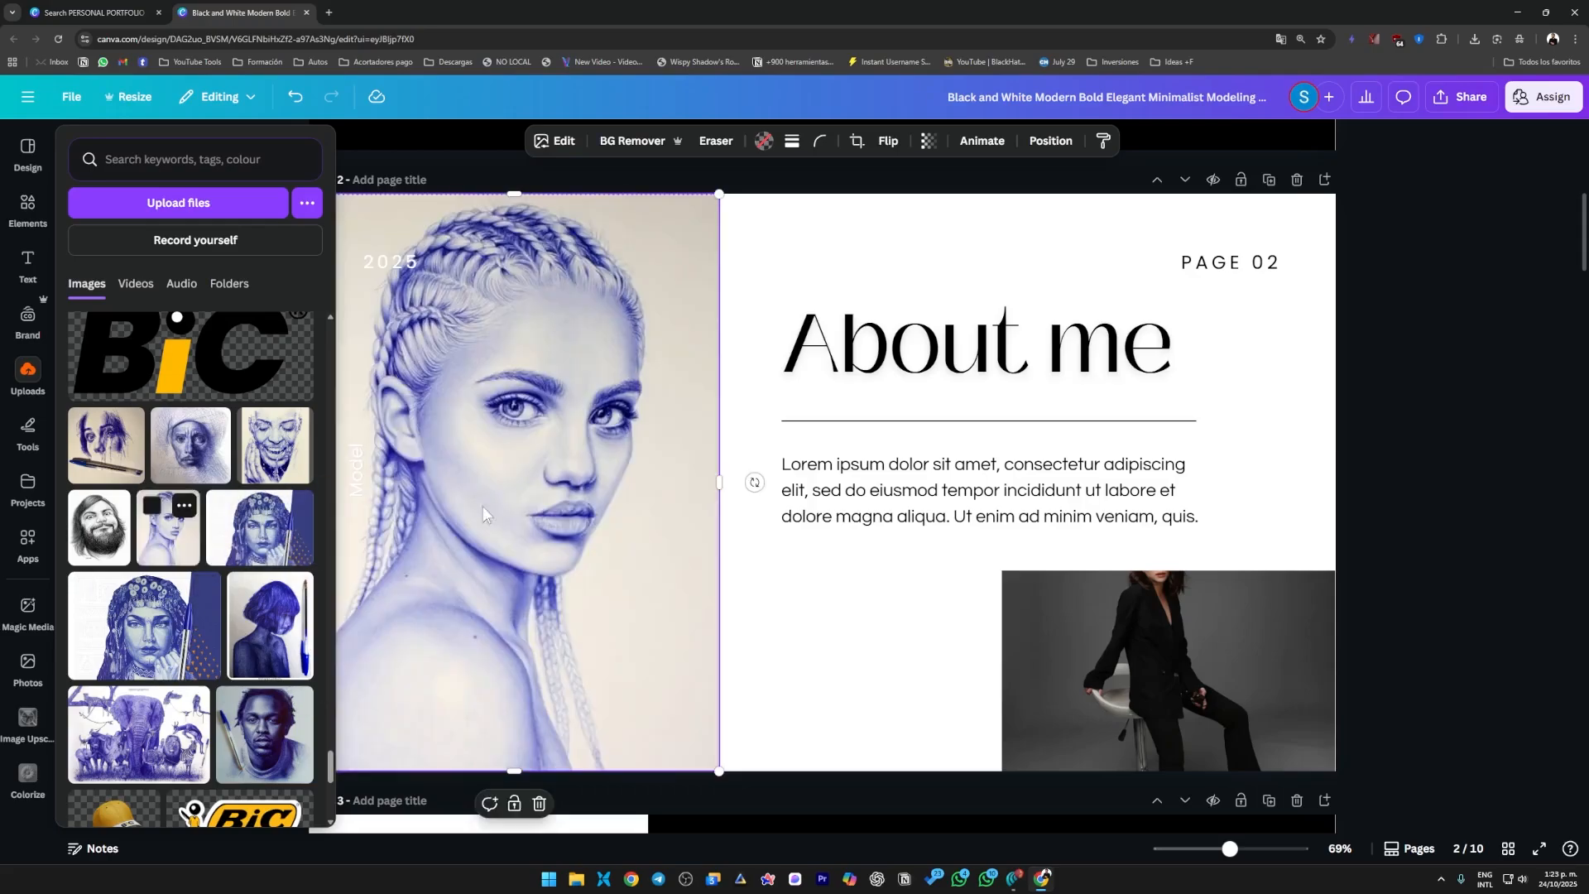
click(1363, 545)
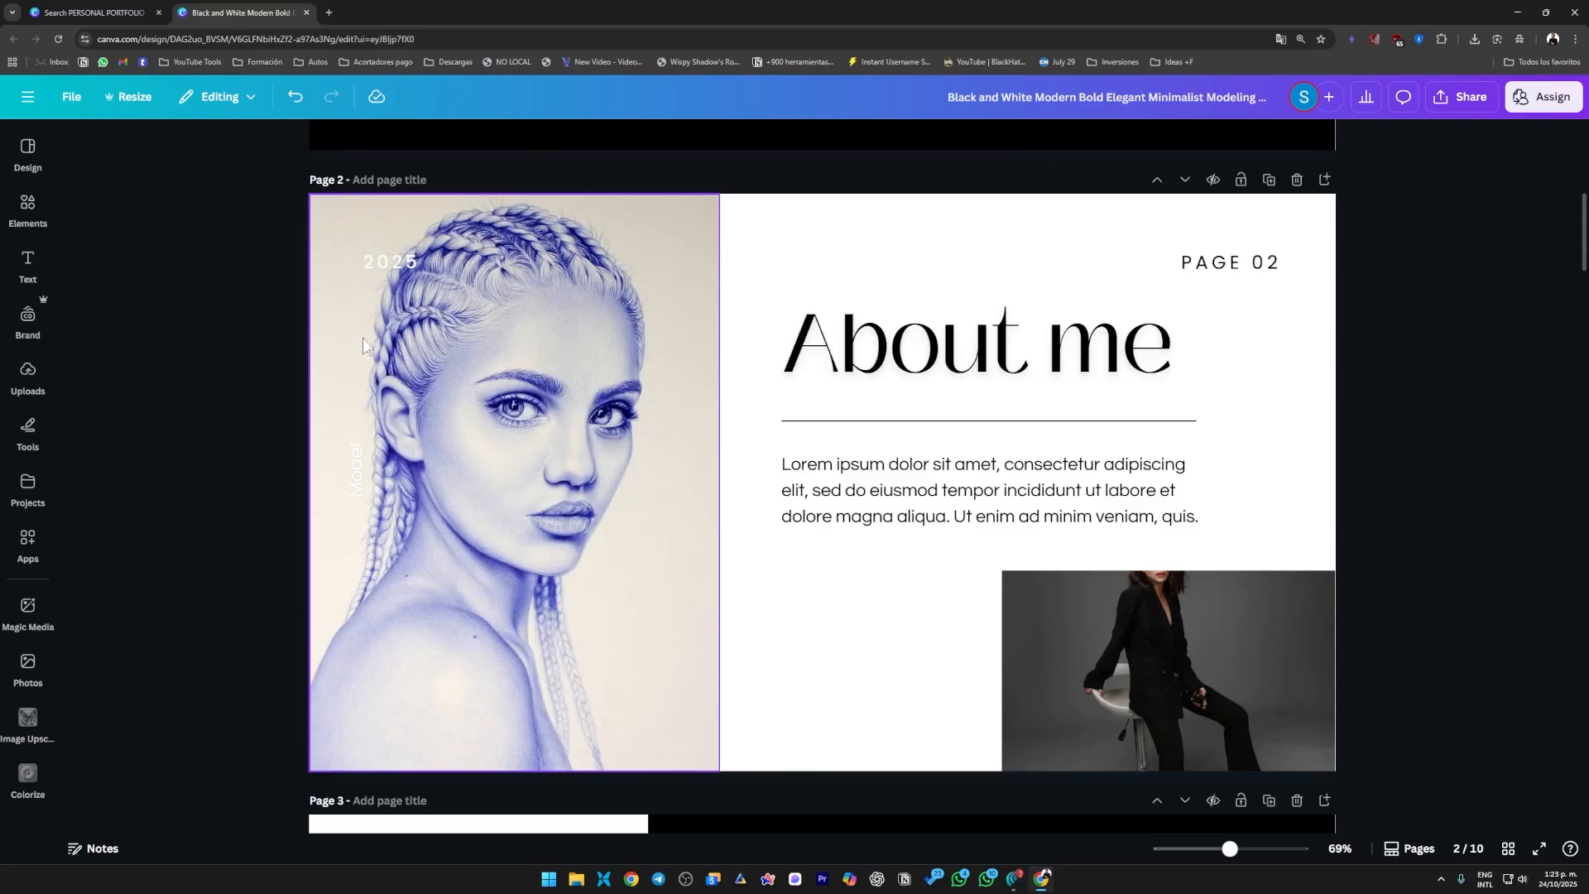
Remove the word "PAGE" from the page number on page 2, leaving only 02.
double_click(1233, 265)
click(1251, 264)
drag(1251, 265, 1197, 264)
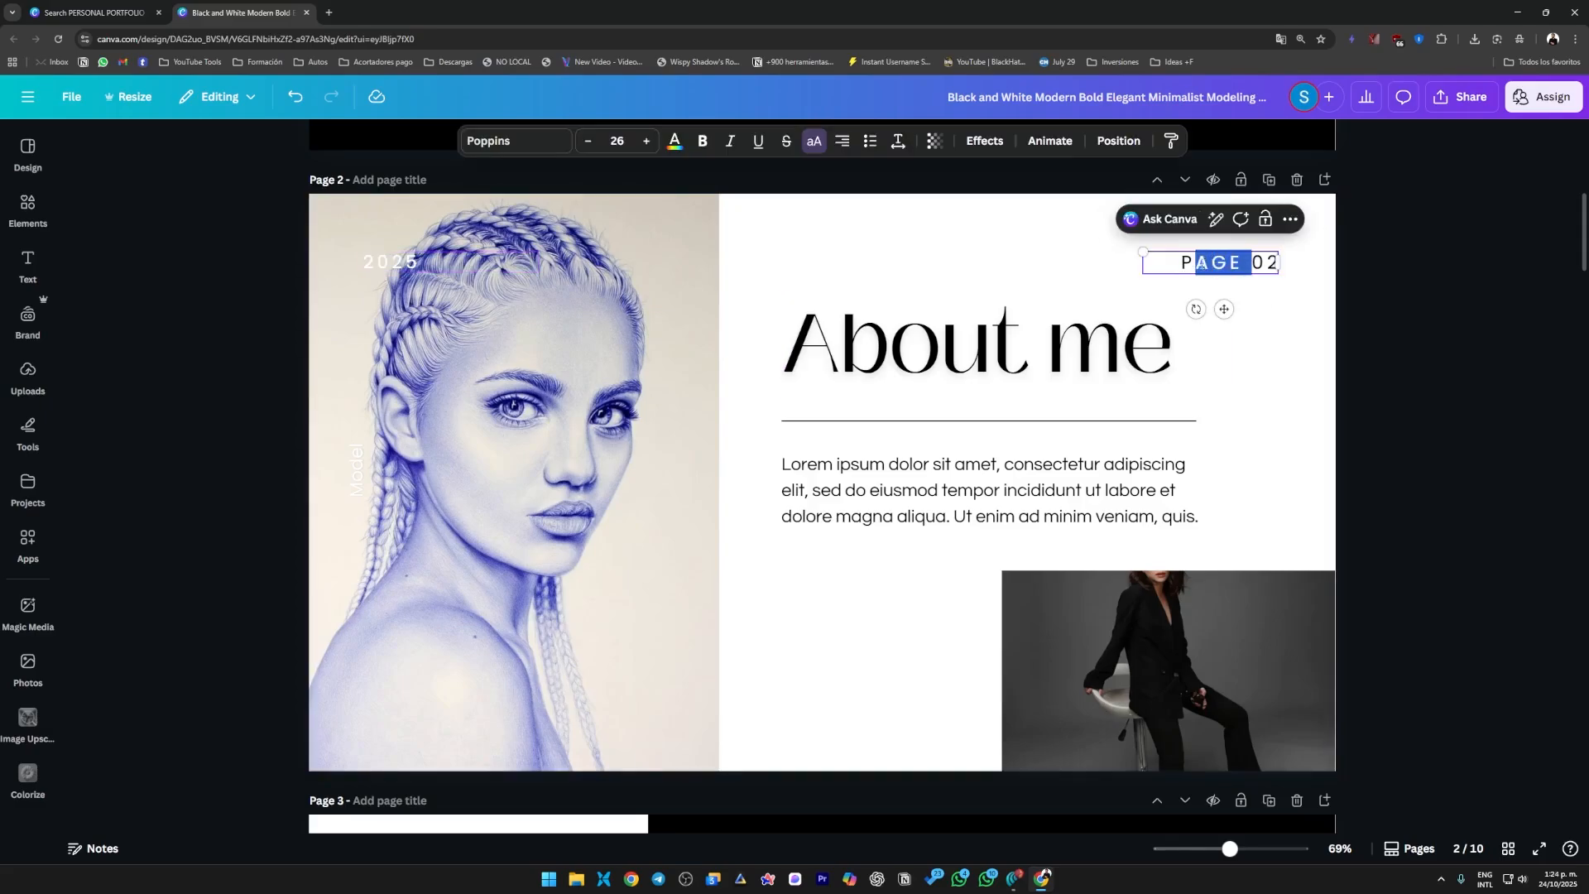
click(1249, 263)
key(shift+Left)
key(BackSpace)
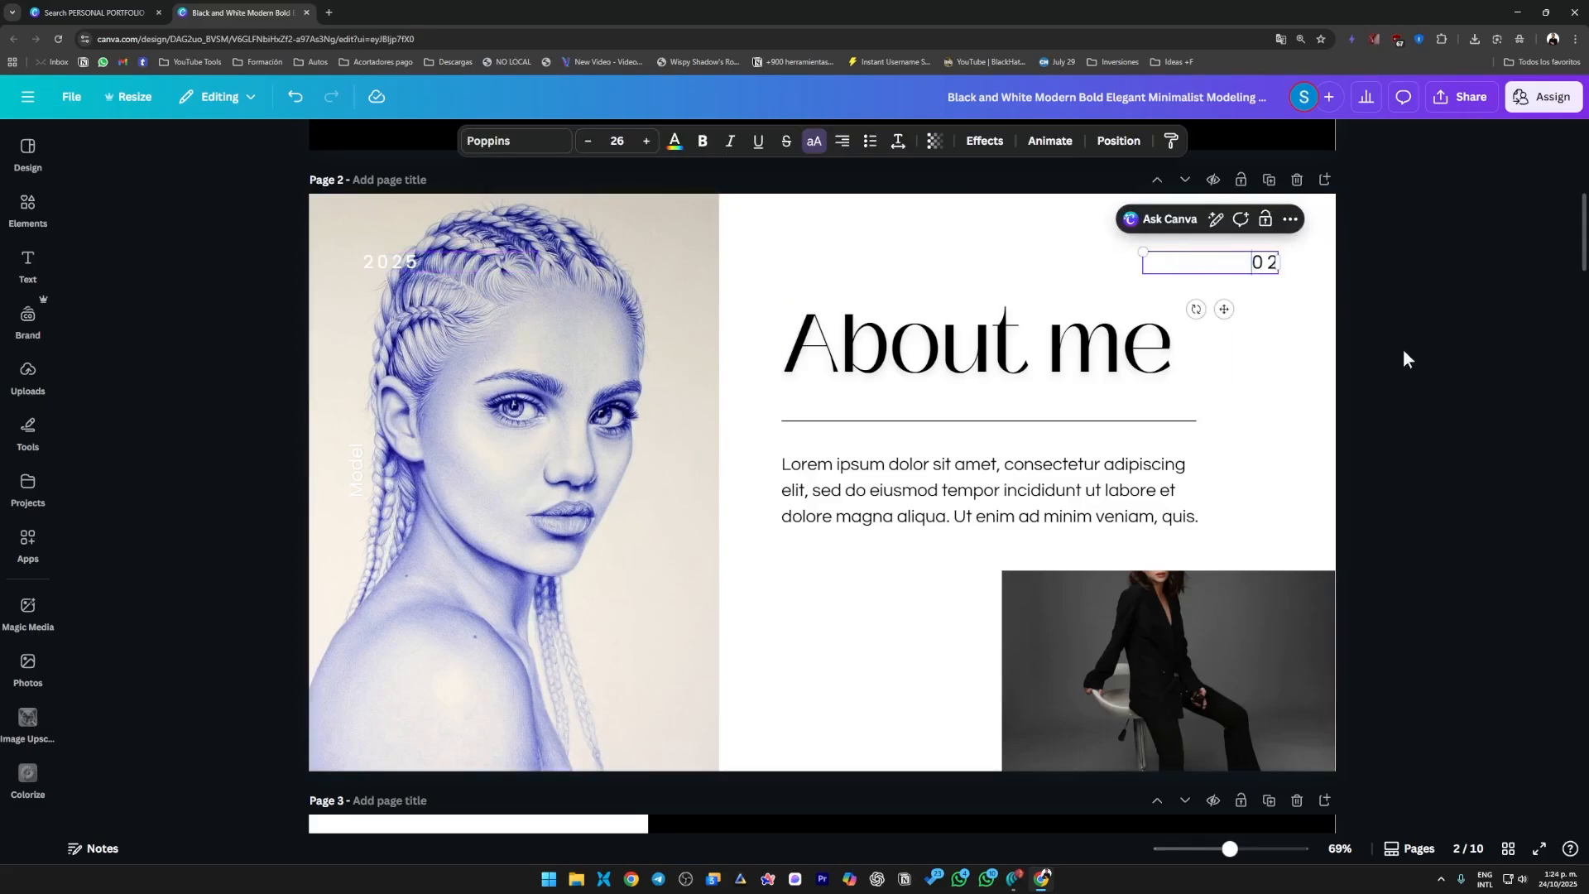
click(1409, 361)
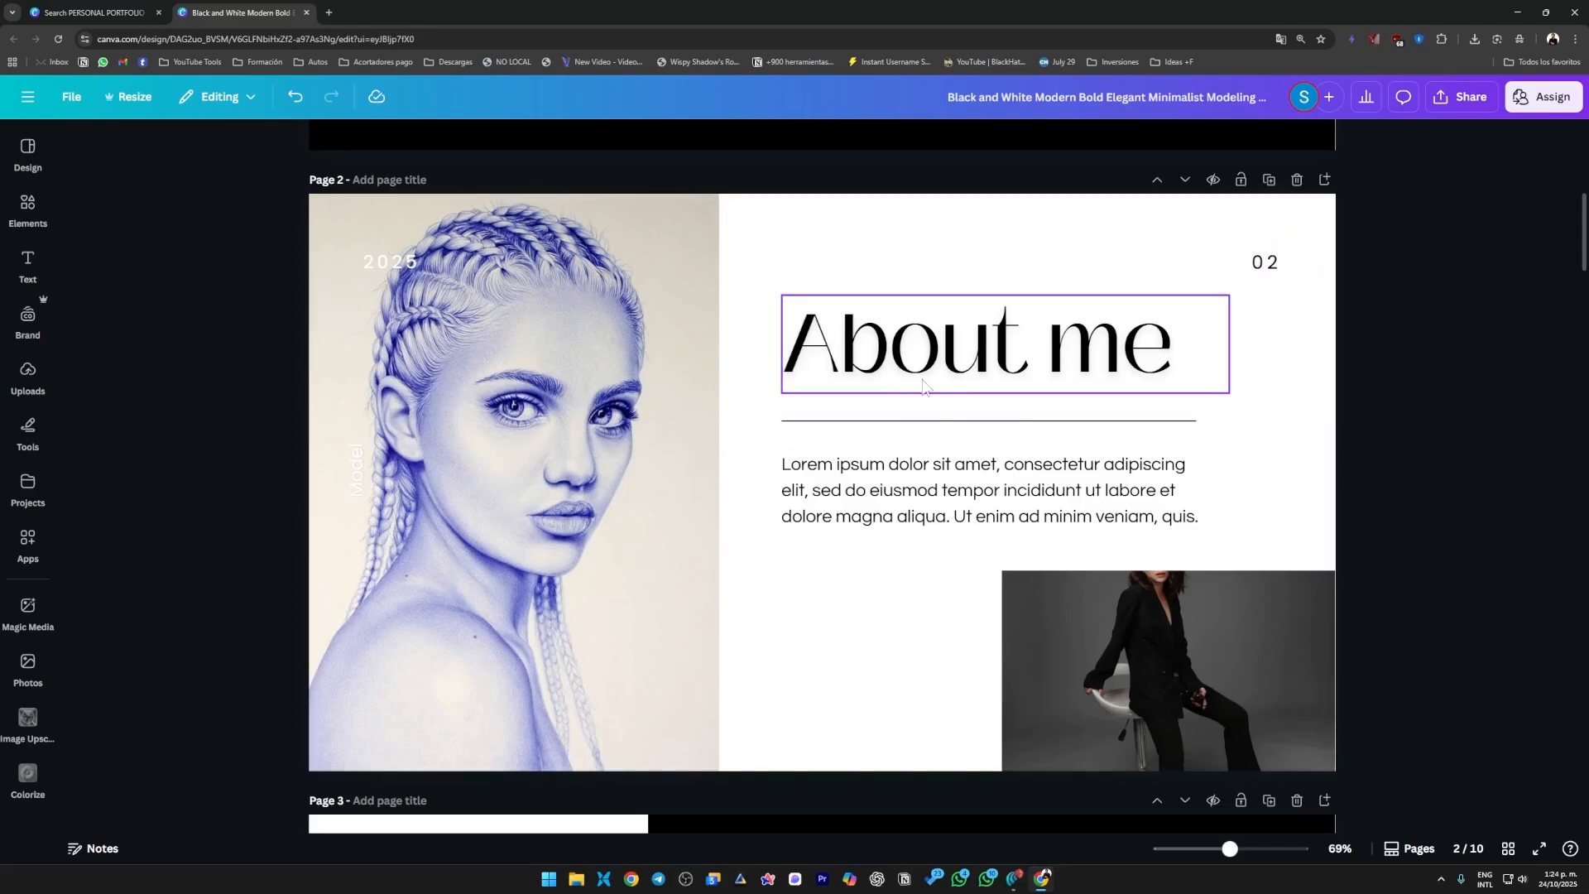
click(827, 387)
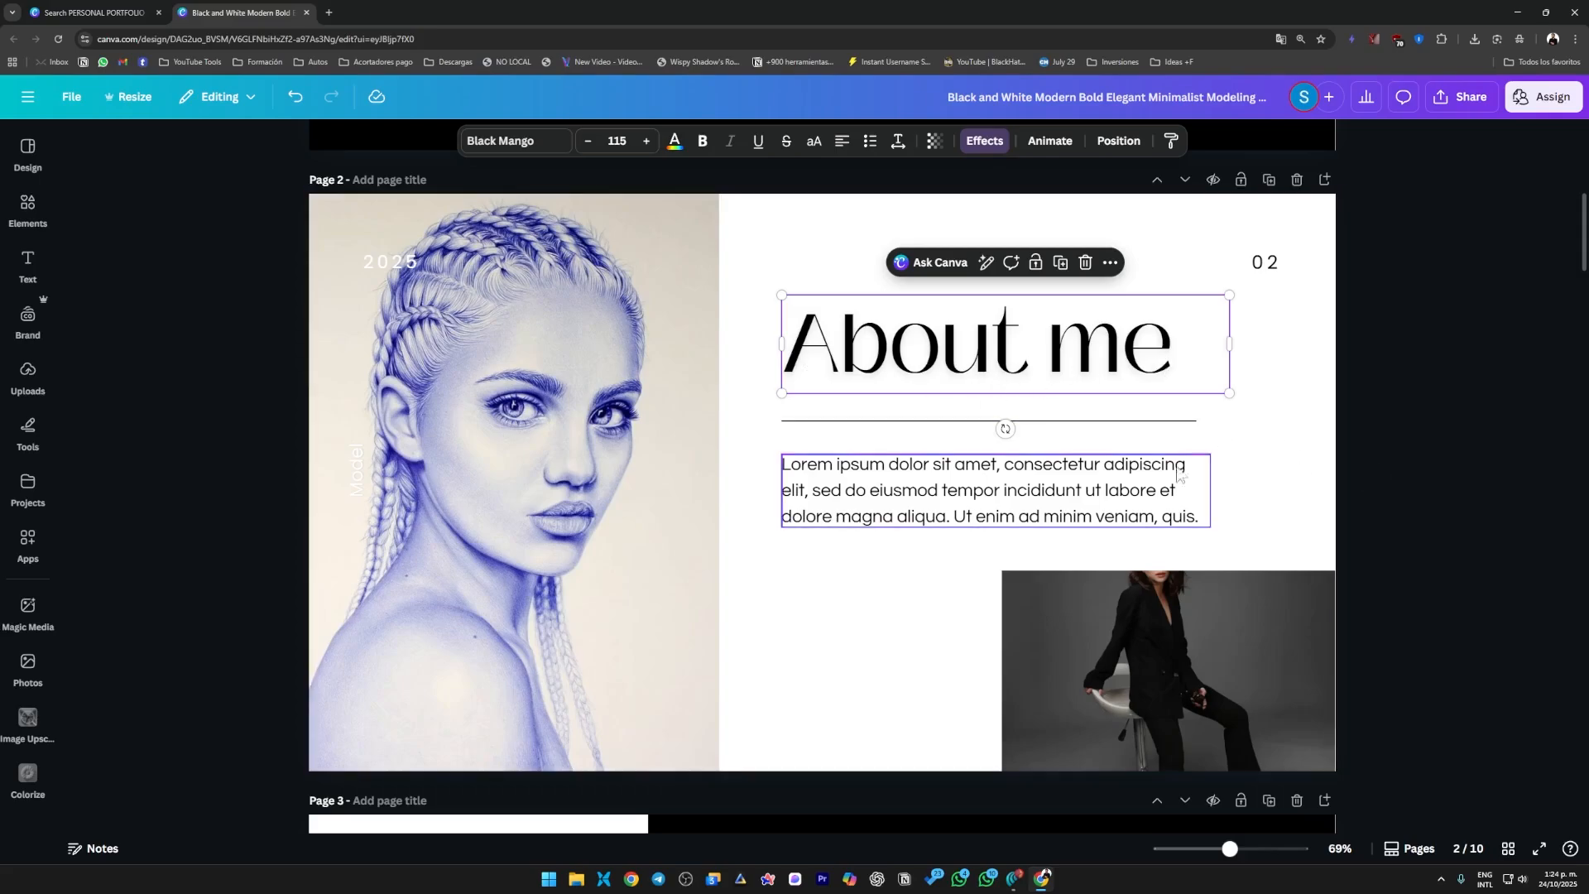
double_click(1040, 512)
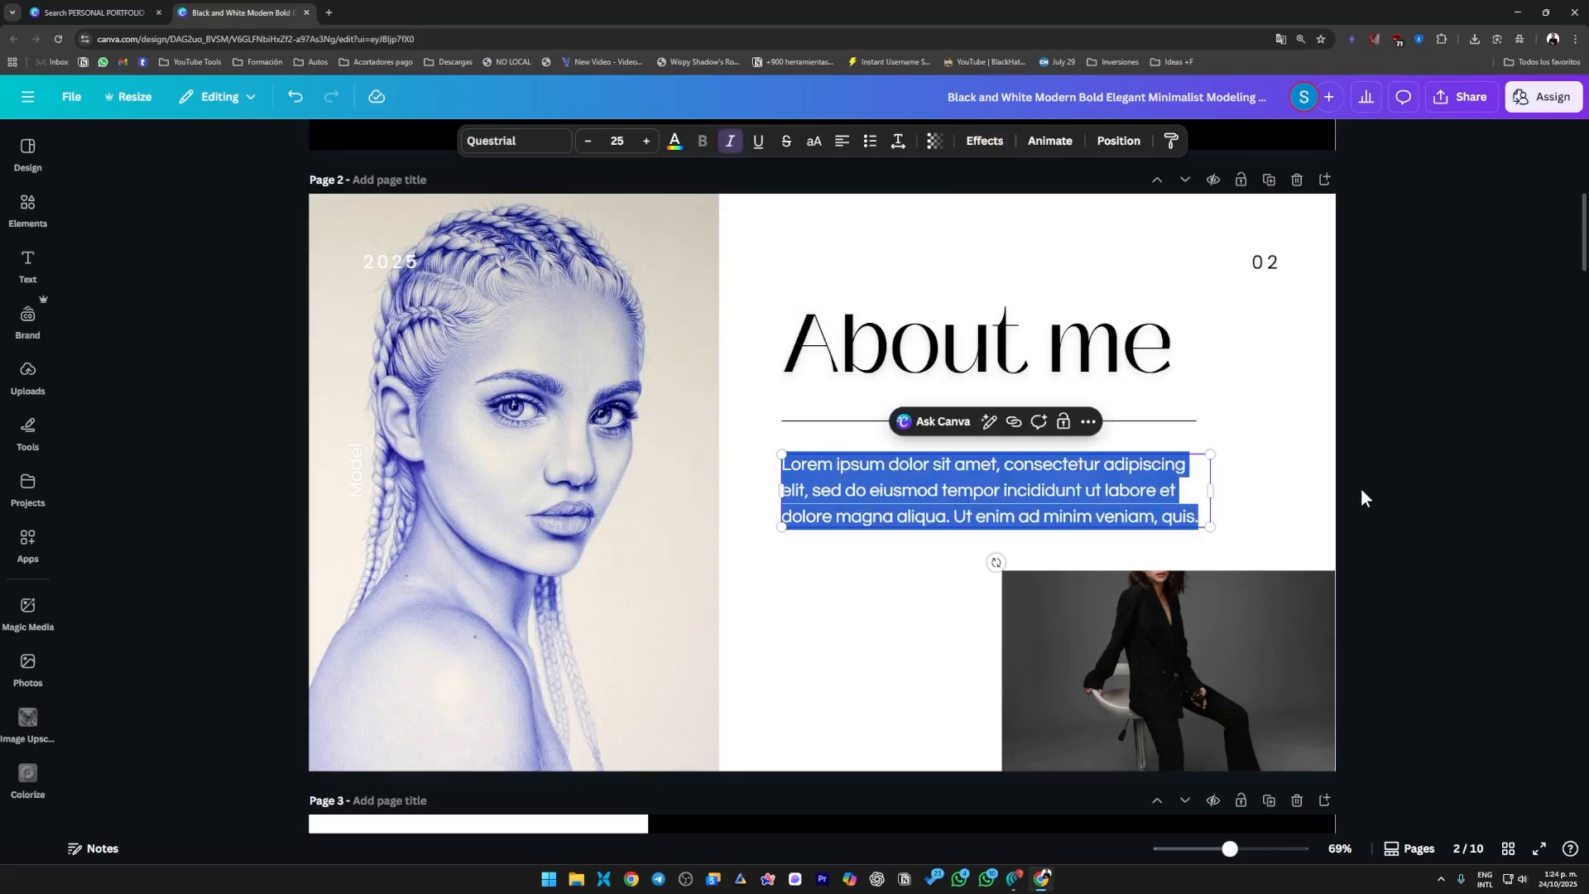
key(Escape)
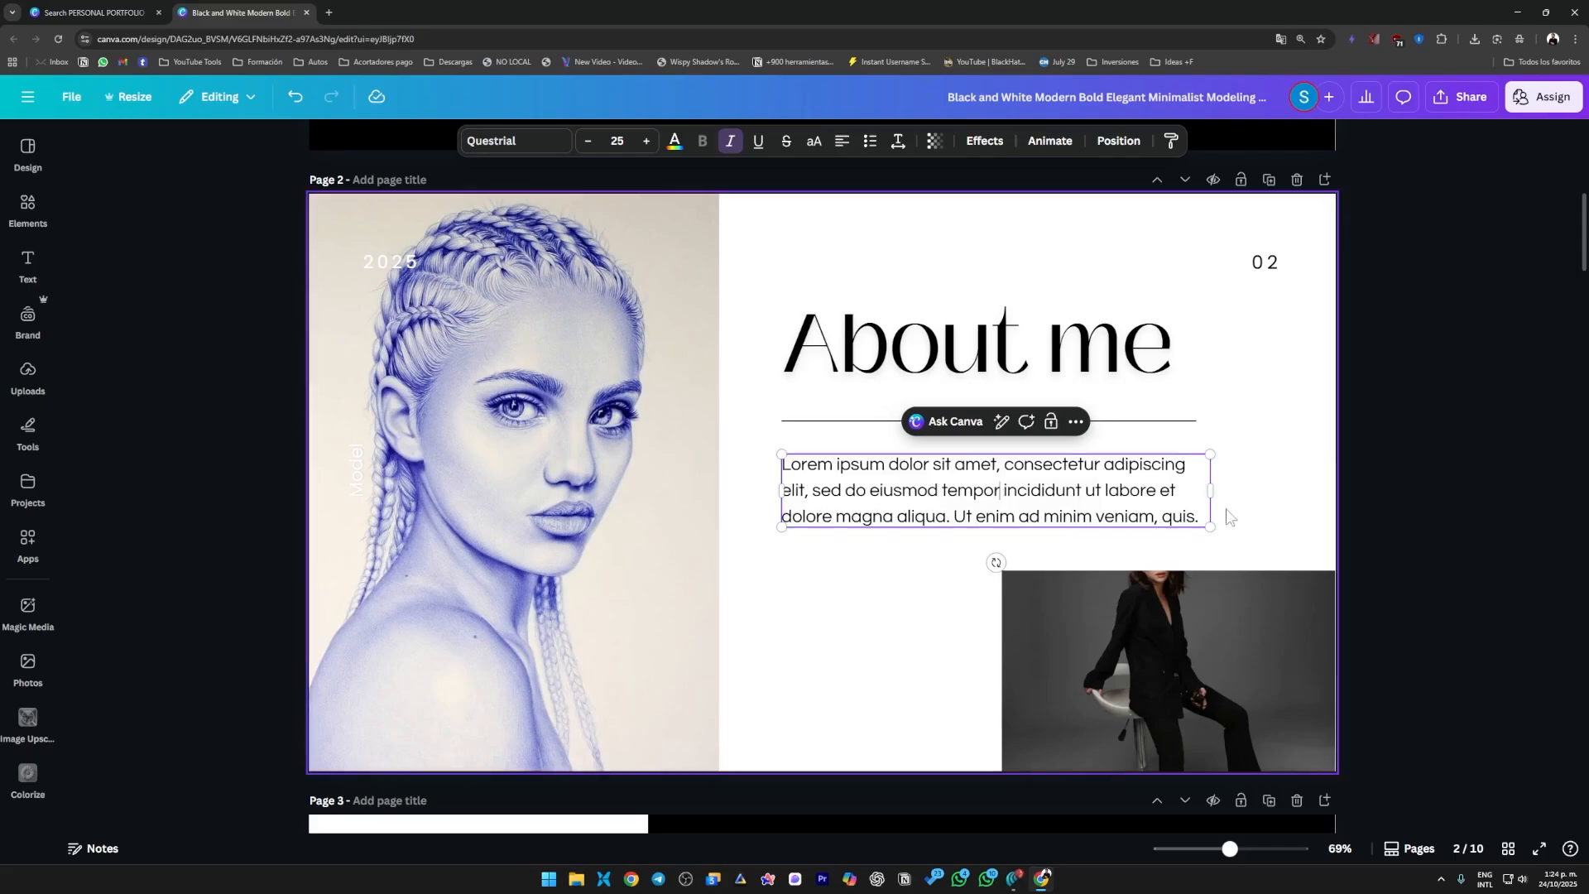
click(647, 531)
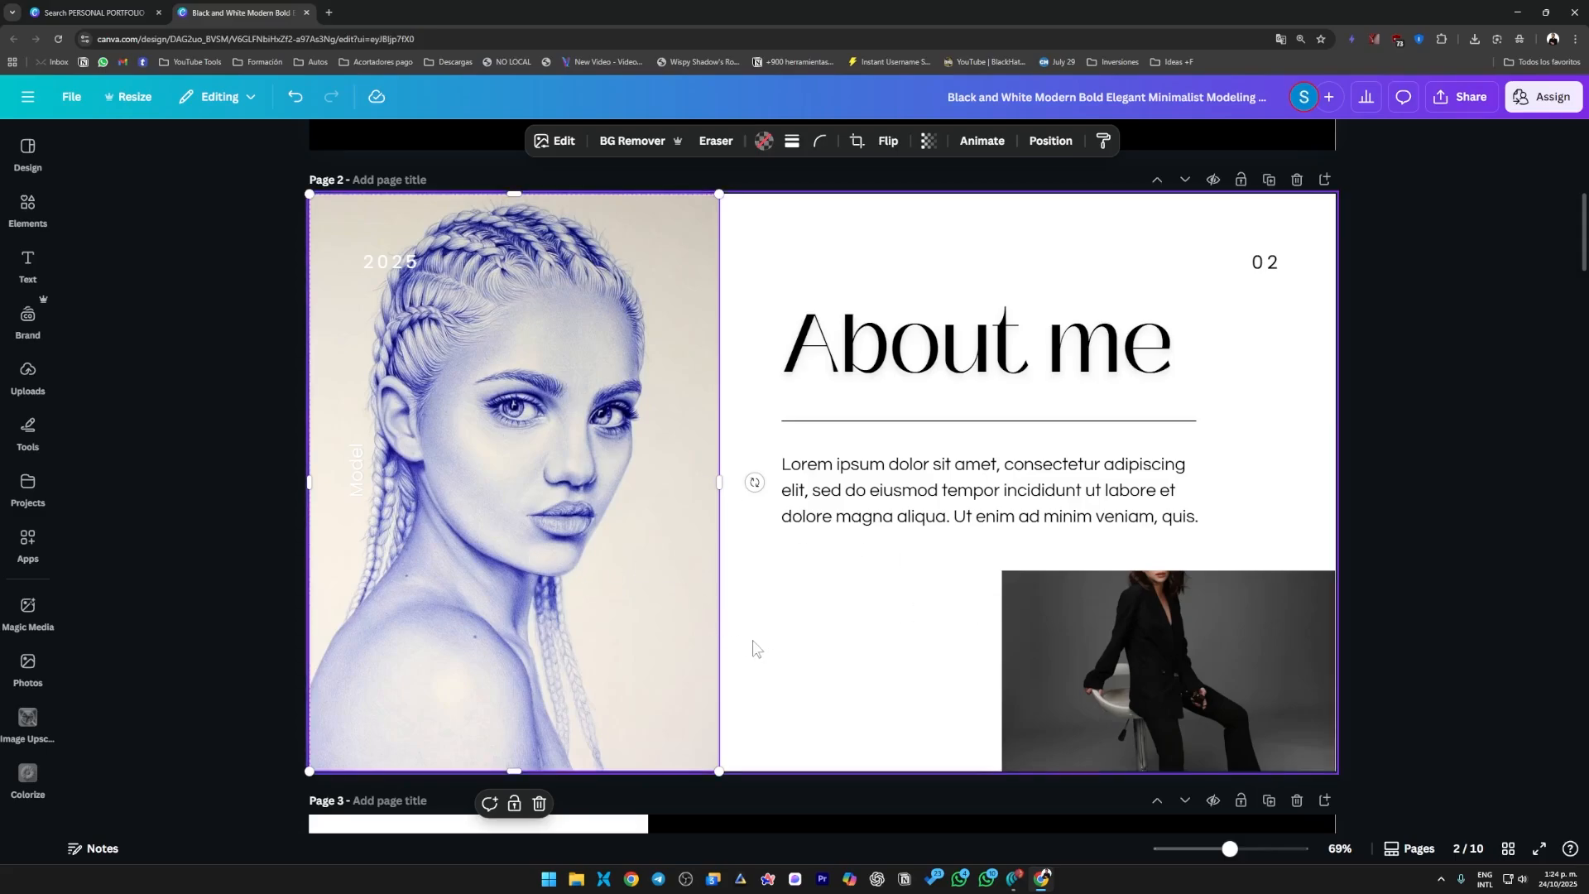
Delete the small photo of the seated woman below the "About me" paragraph, including its frame.
click(1259, 583)
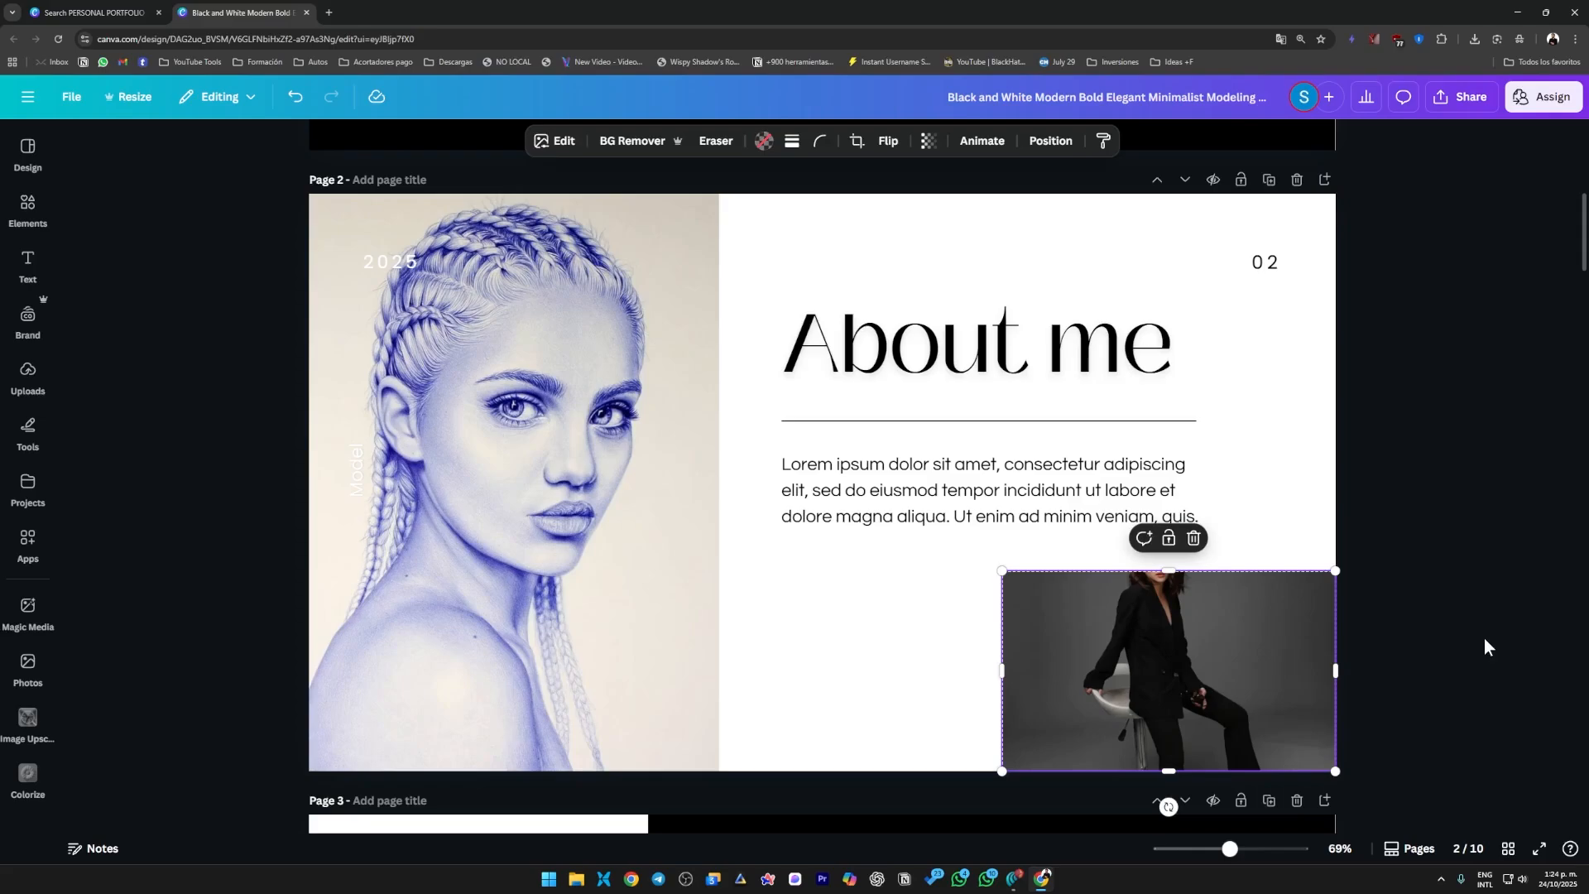
key(Delete)
key(Delete)
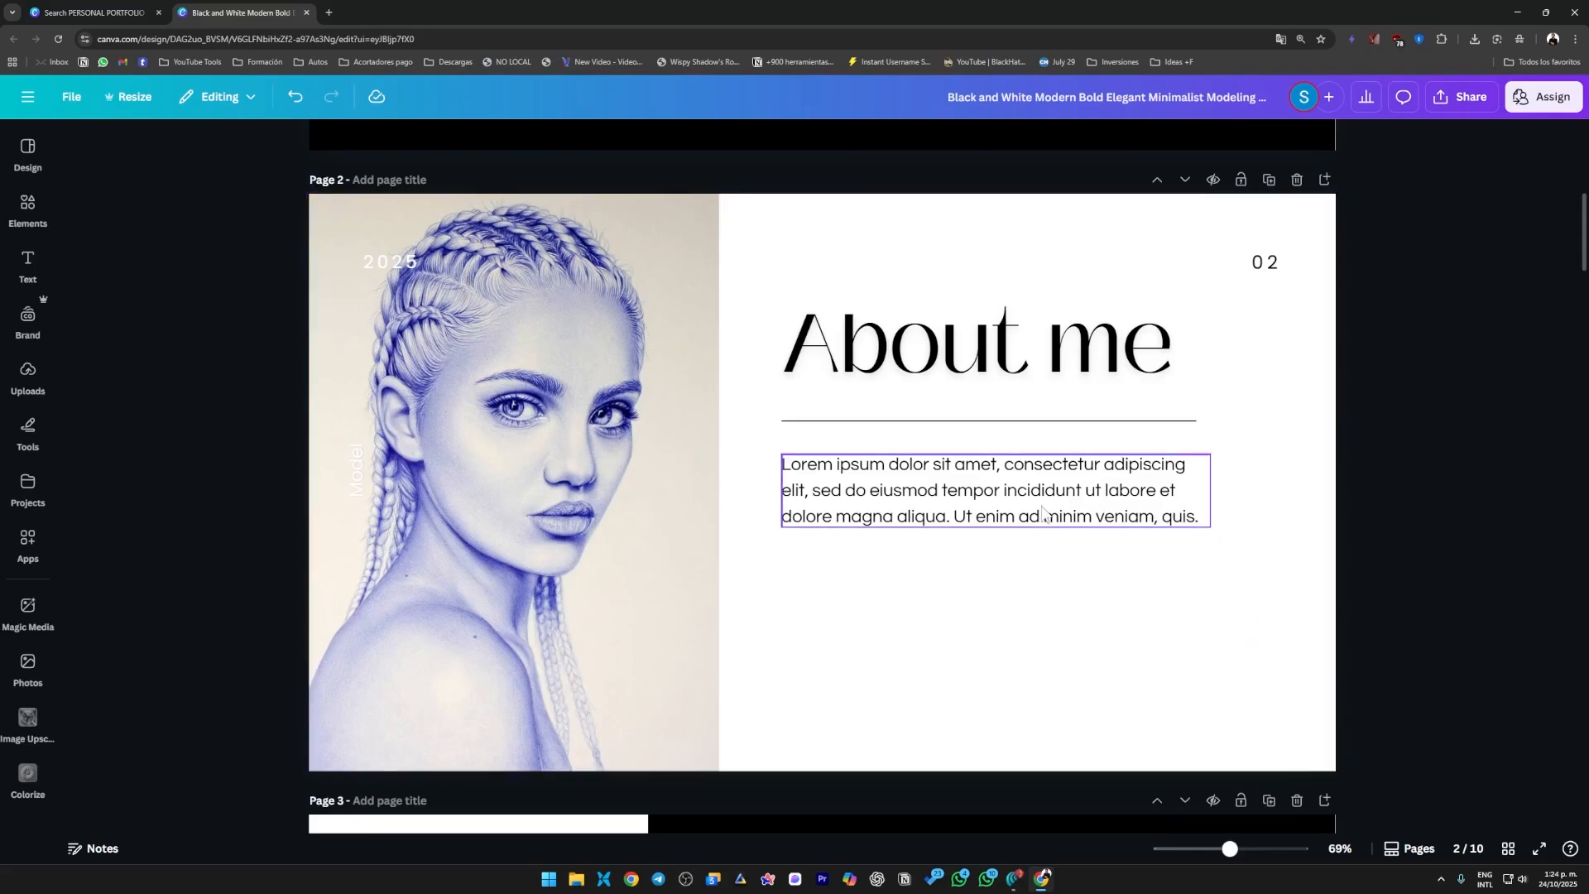
Narrow the "About me" paragraph box to the width of the line above and append two more copies of its text.
click(1042, 513)
mouse_move(1211, 498)
mouse_down()
mouse_move(1174, 498)
mouse_move(1198, 500)
mouse_up()
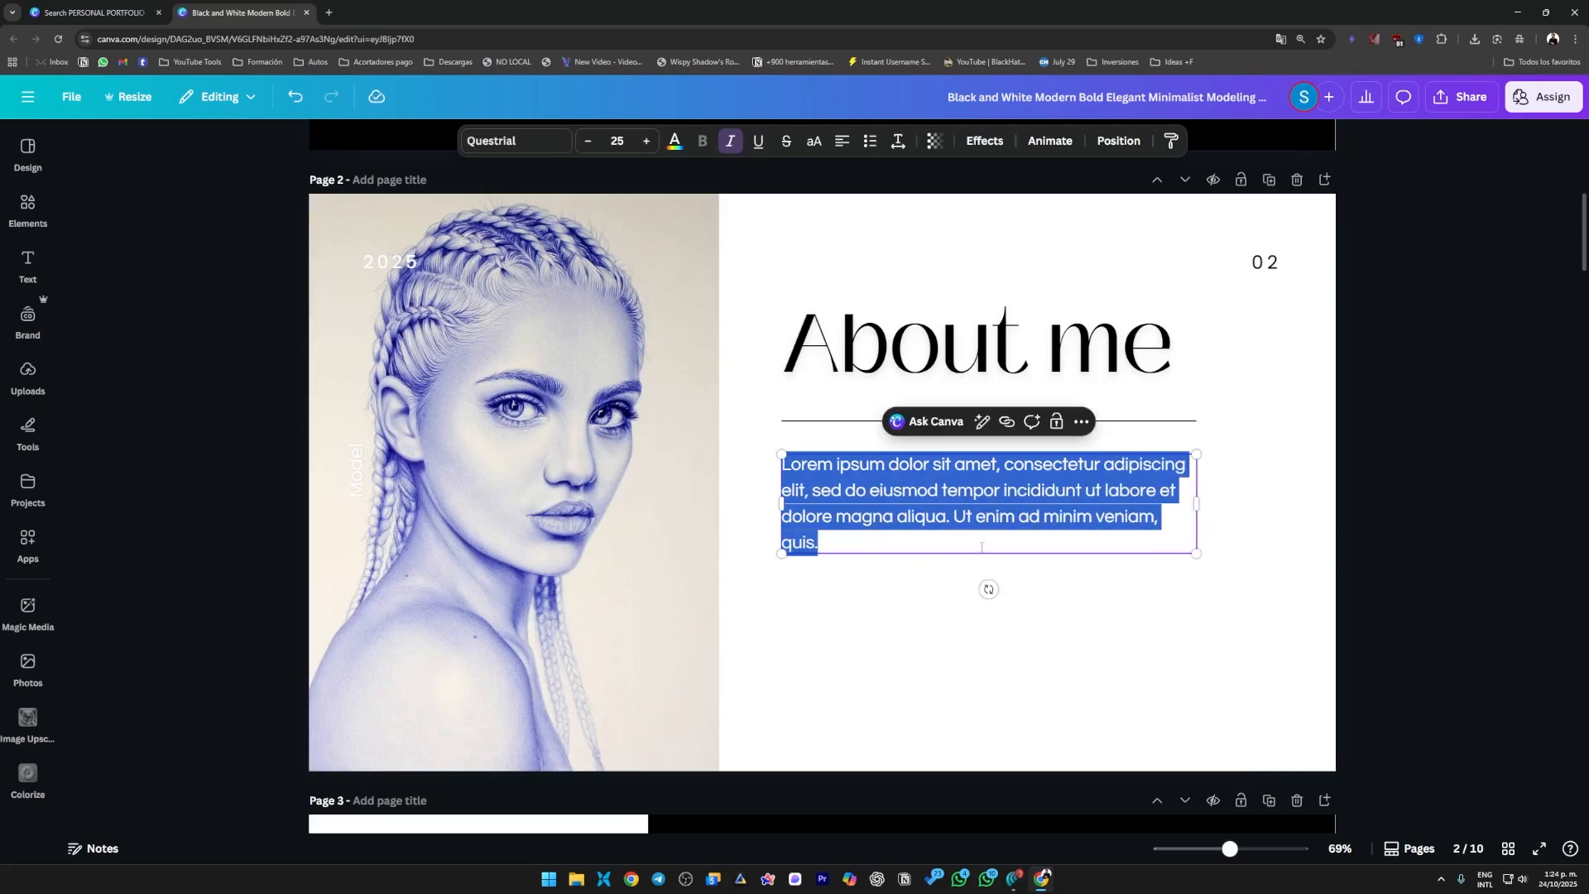
drag(820, 544, 807, 466)
key(ctrl+c)
key(Right)
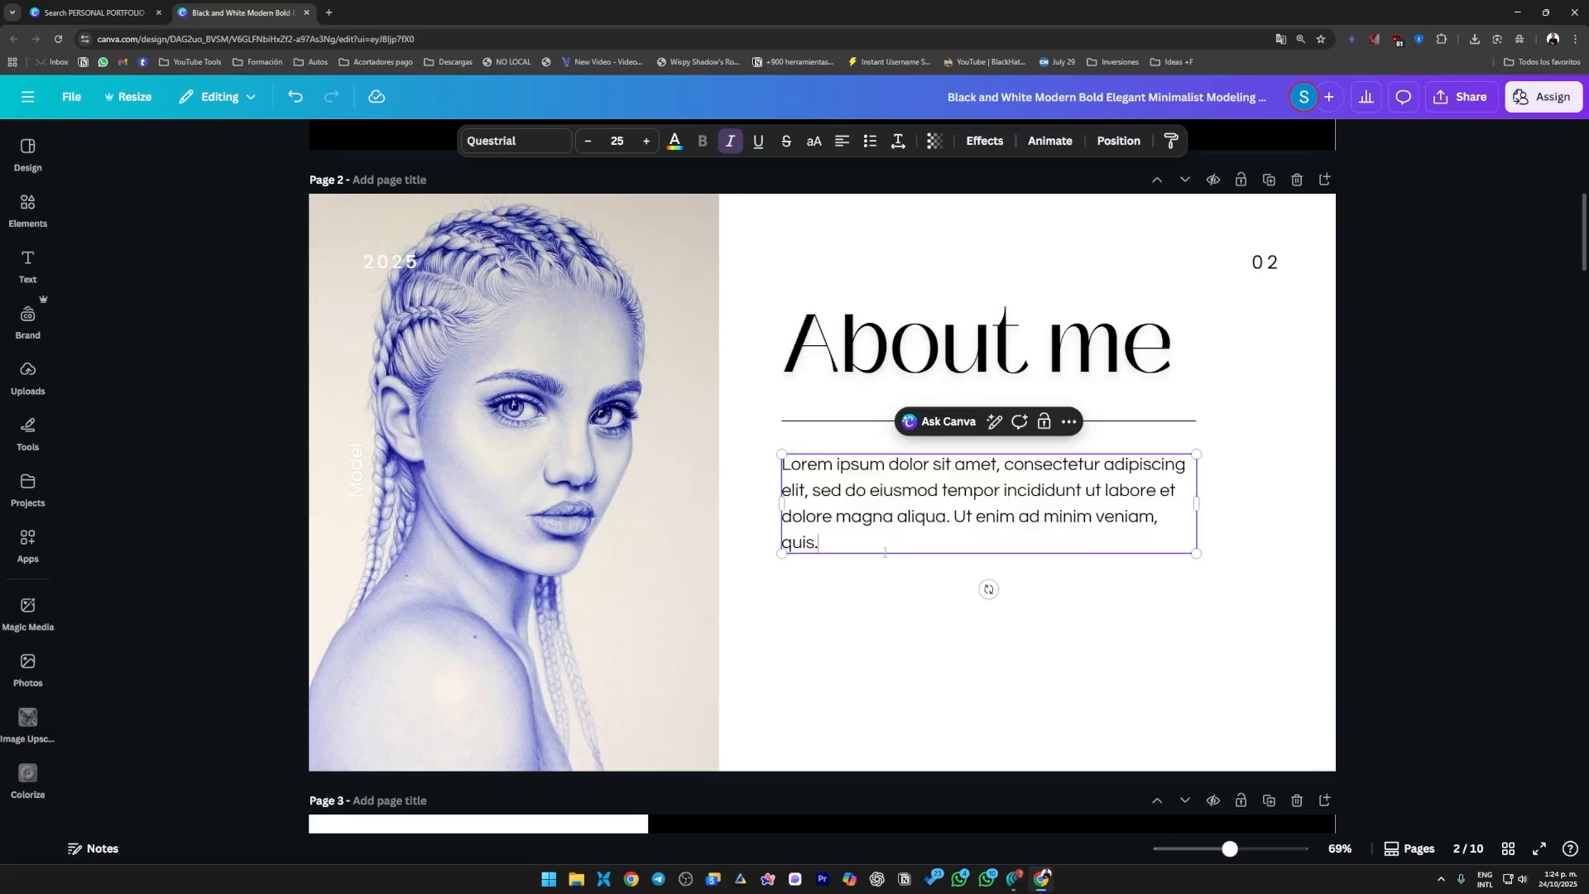
key(ctrl+v)
key(ctrl+v)
key(ctrl+v)
key(ctrl+z)
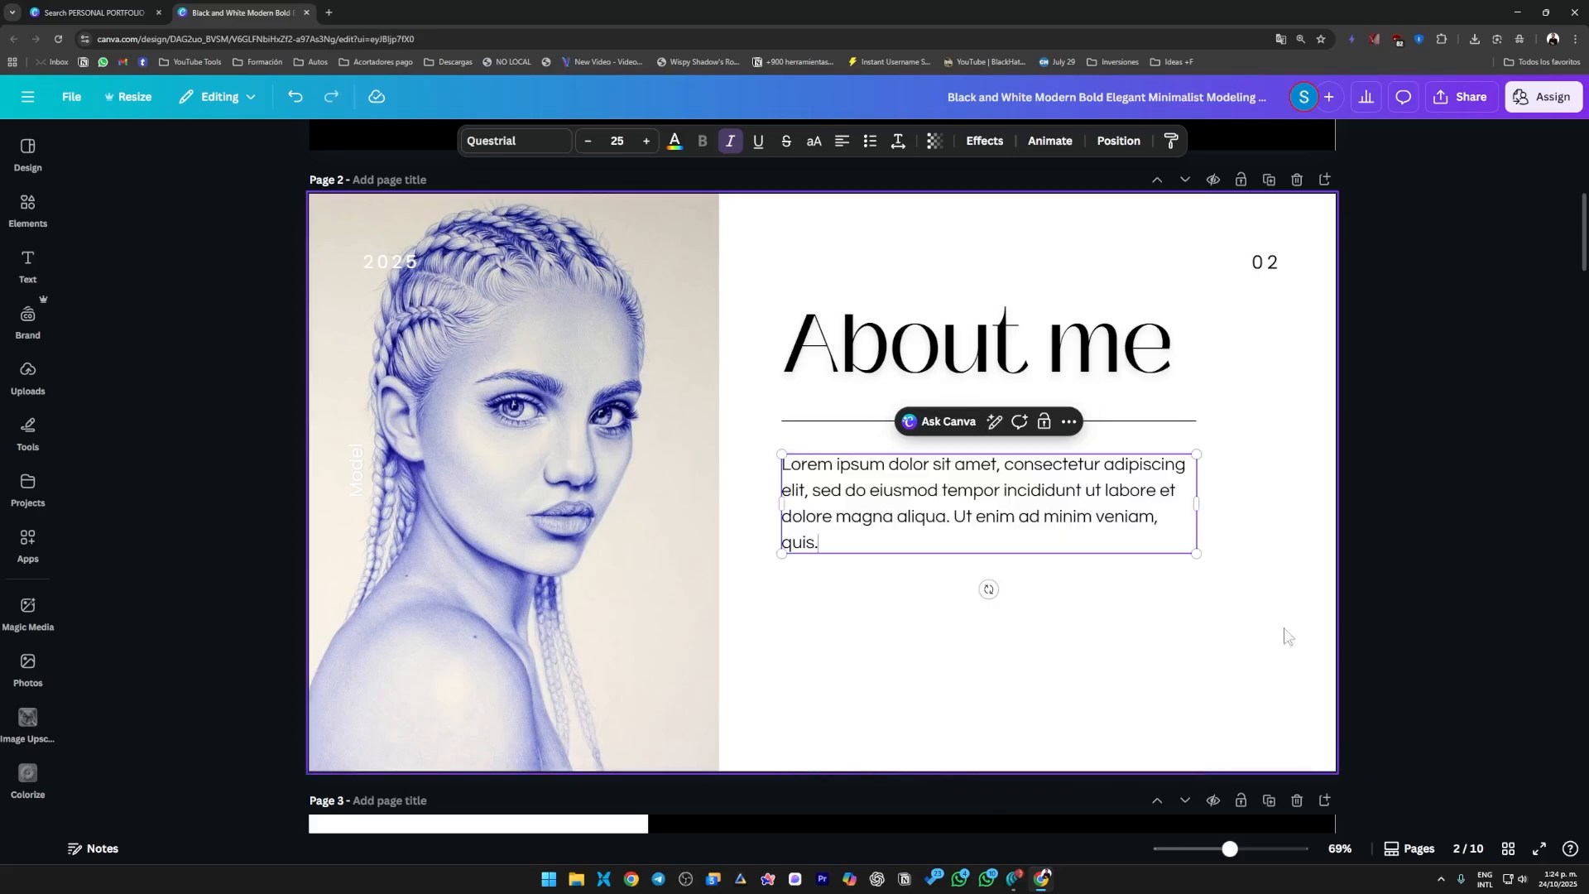
click(1392, 622)
click(1009, 535)
click(1412, 603)
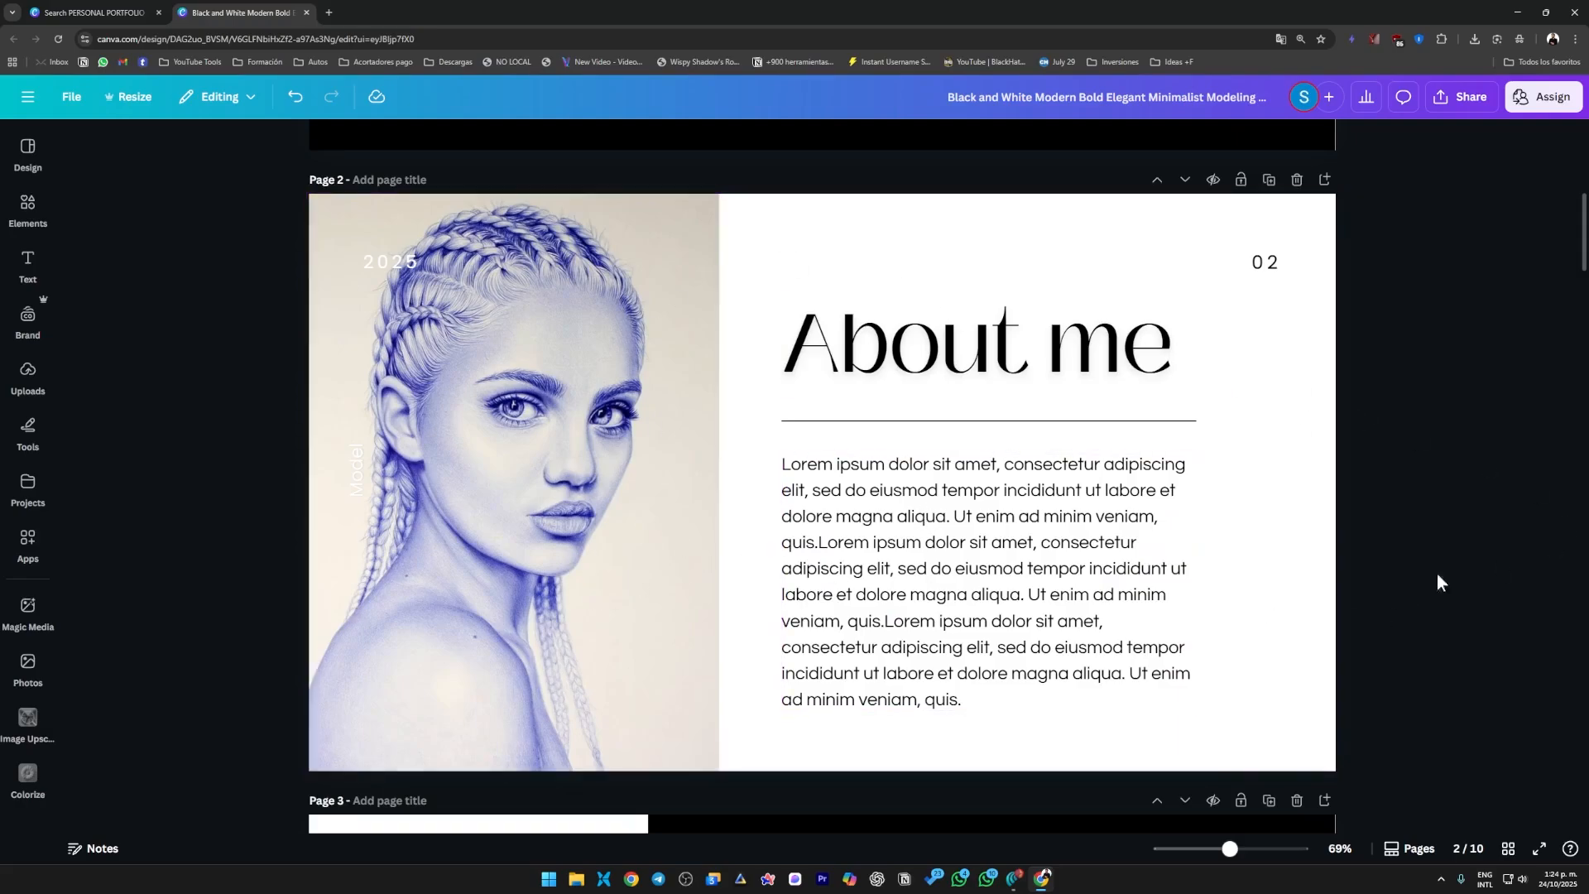
Look through the remaining template pages, from "Vision" on page 3 to "Thank You" on page 10.
scroll(1294, 653, up, 7)
scroll(1284, 631, down, 6)
scroll(1142, 385, down, 8)
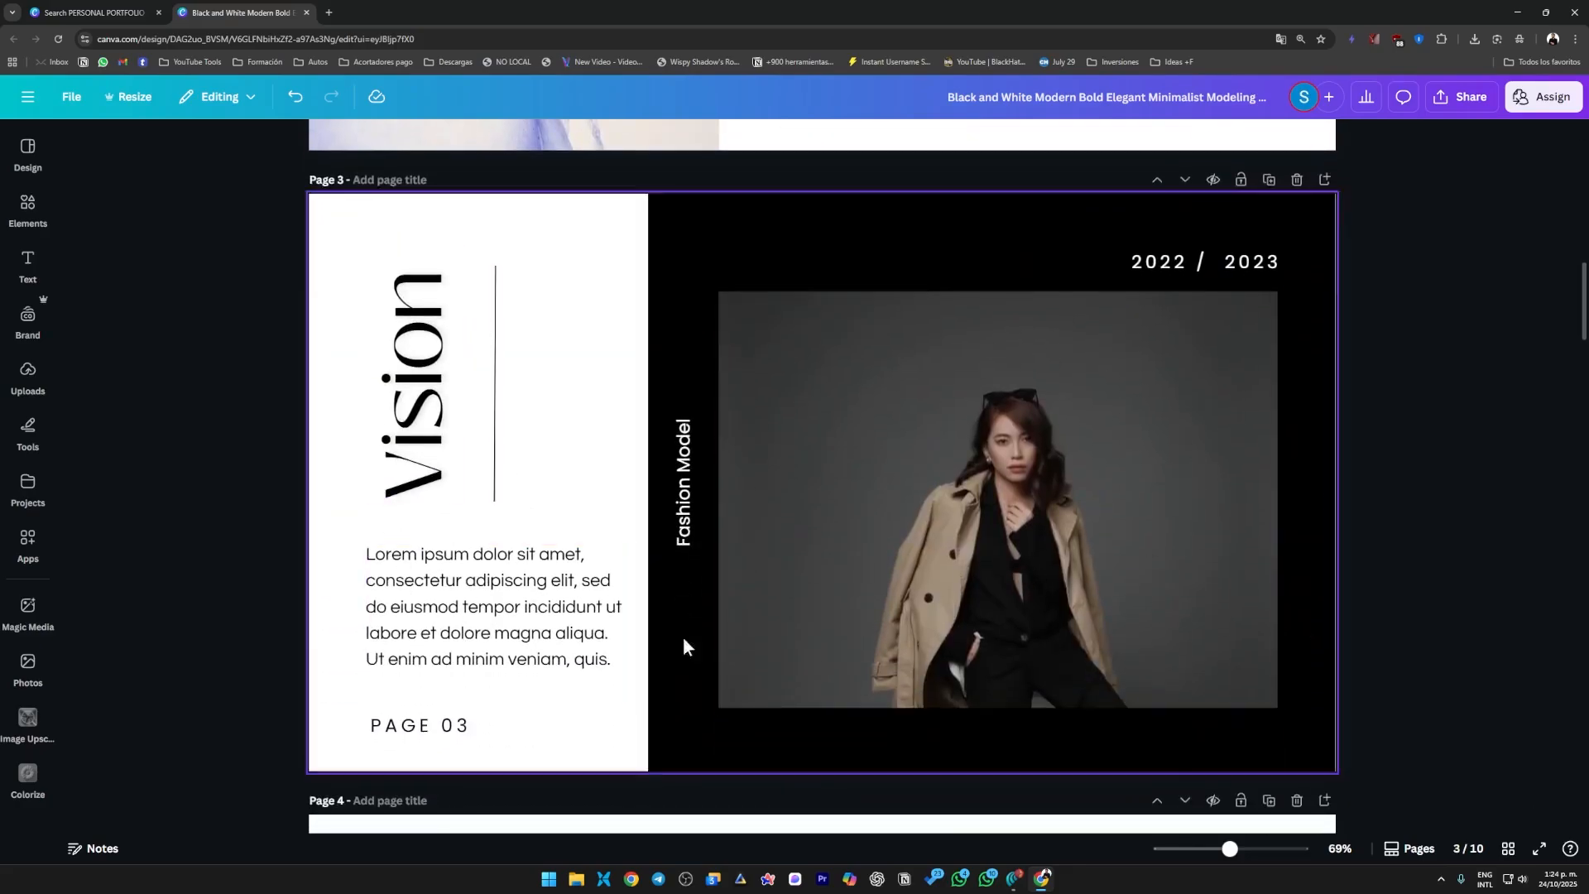
scroll(723, 584, down, 4)
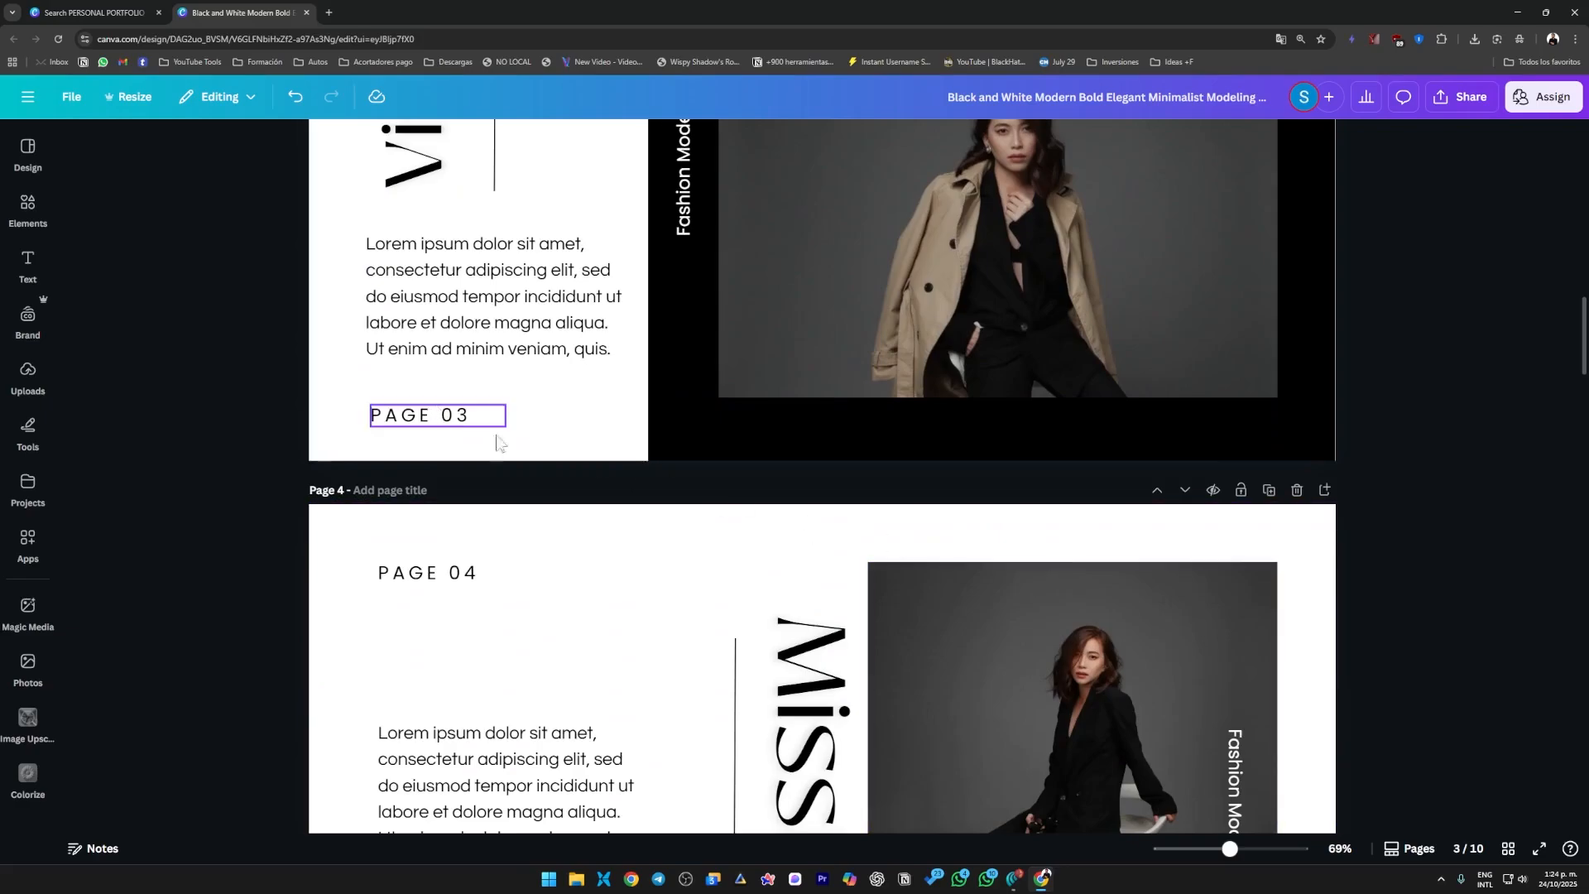
scroll(508, 422, down, 3)
click(924, 680)
scroll(924, 680, up, 4)
click(962, 414)
scroll(993, 628, down, 14)
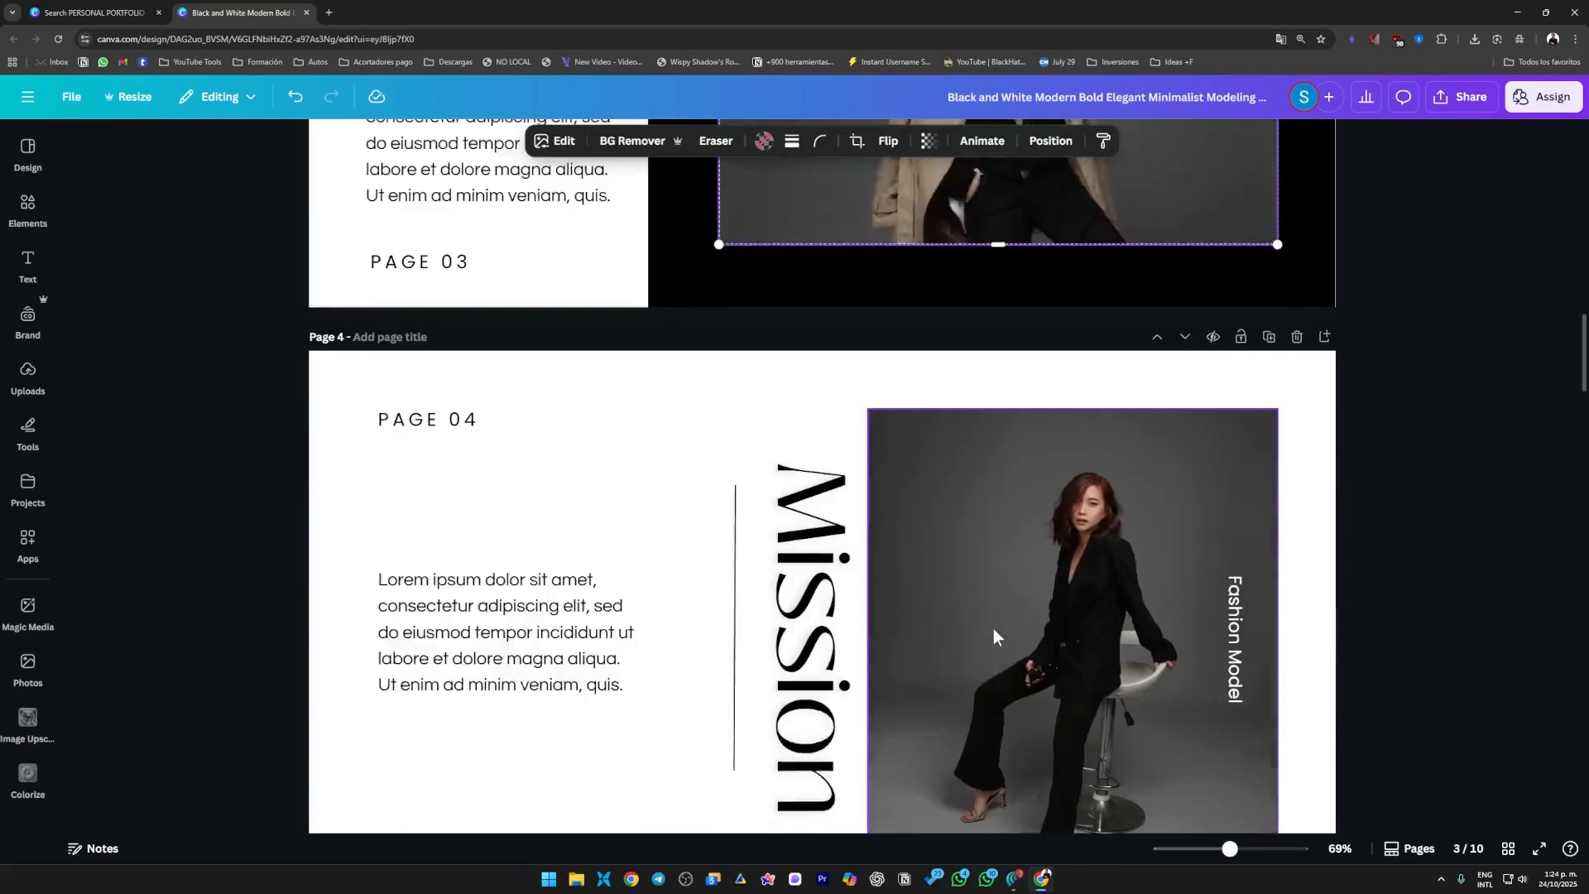
scroll(806, 489, up, 2)
click(808, 490)
scroll(1179, 534, down, 20)
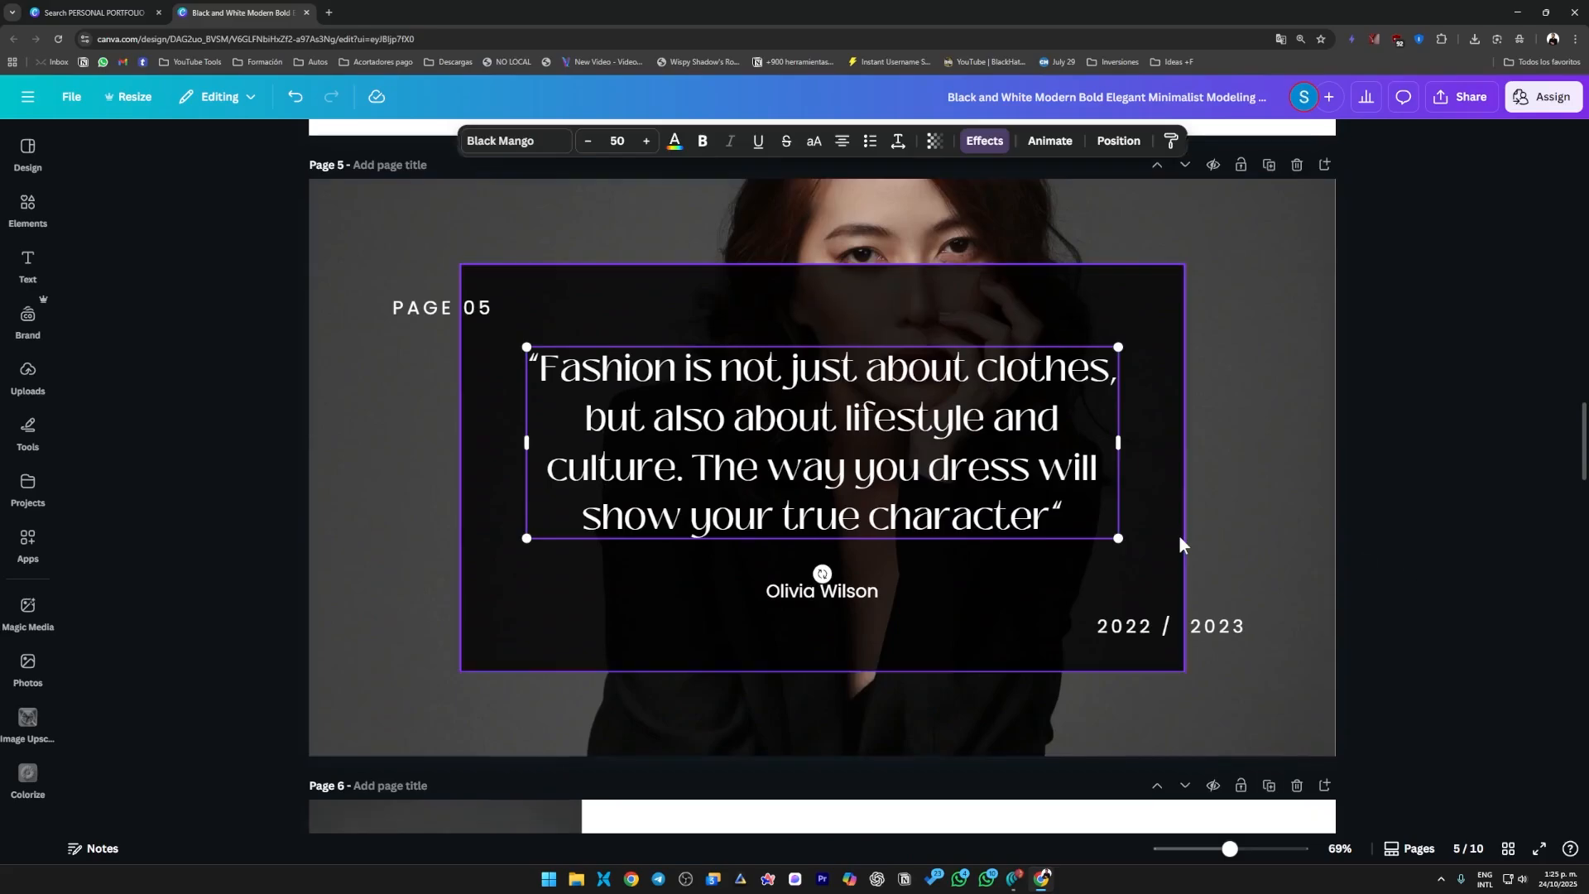
scroll(1283, 609, up, 3)
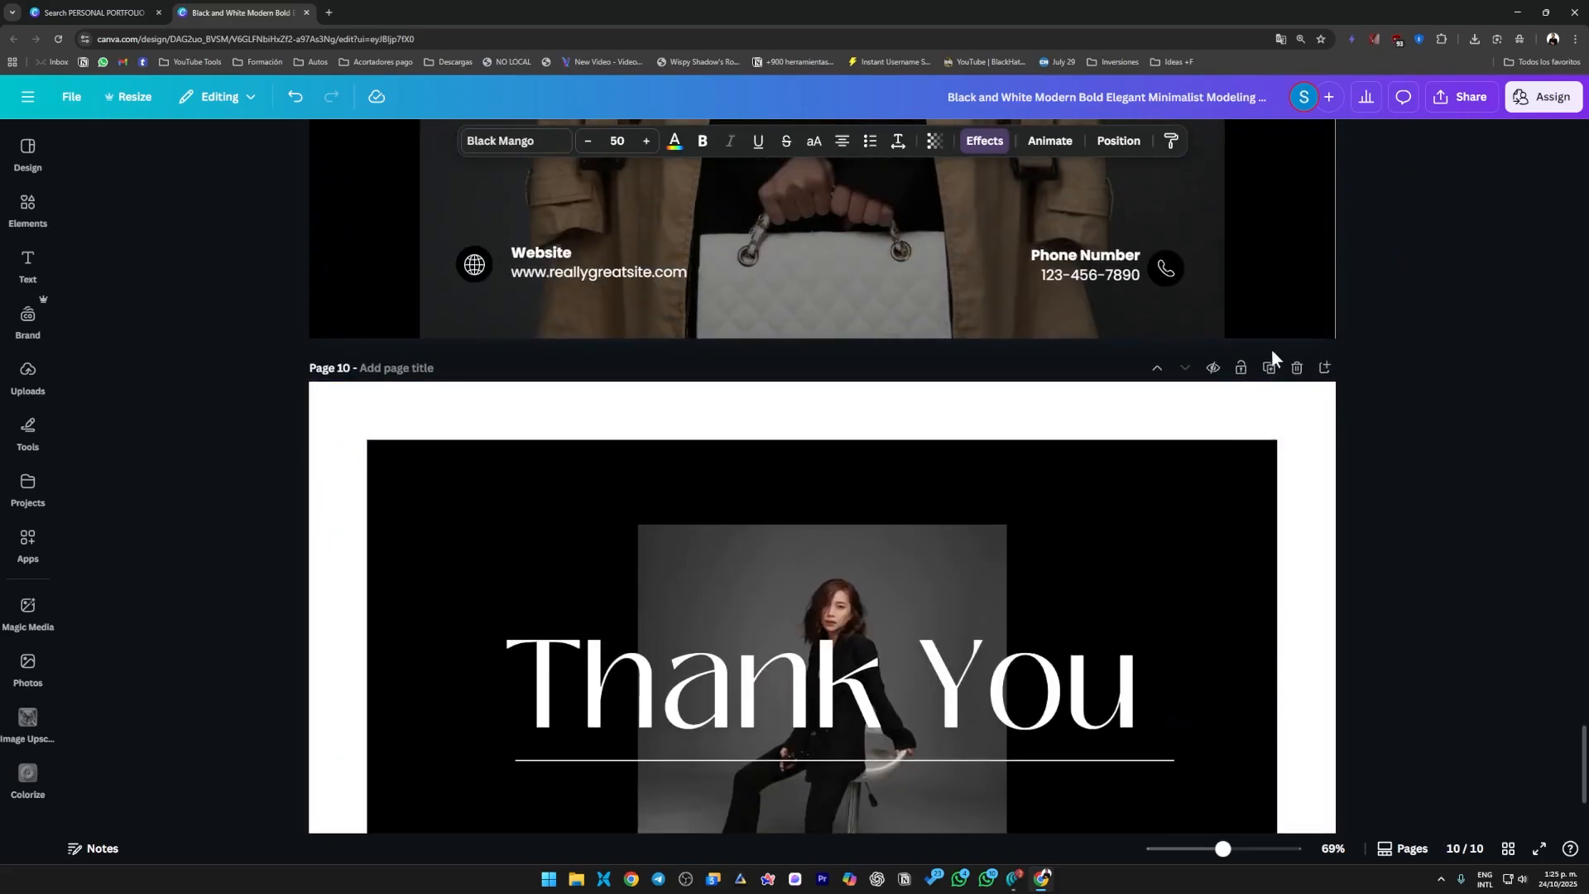
scroll(897, 667, down, 2)
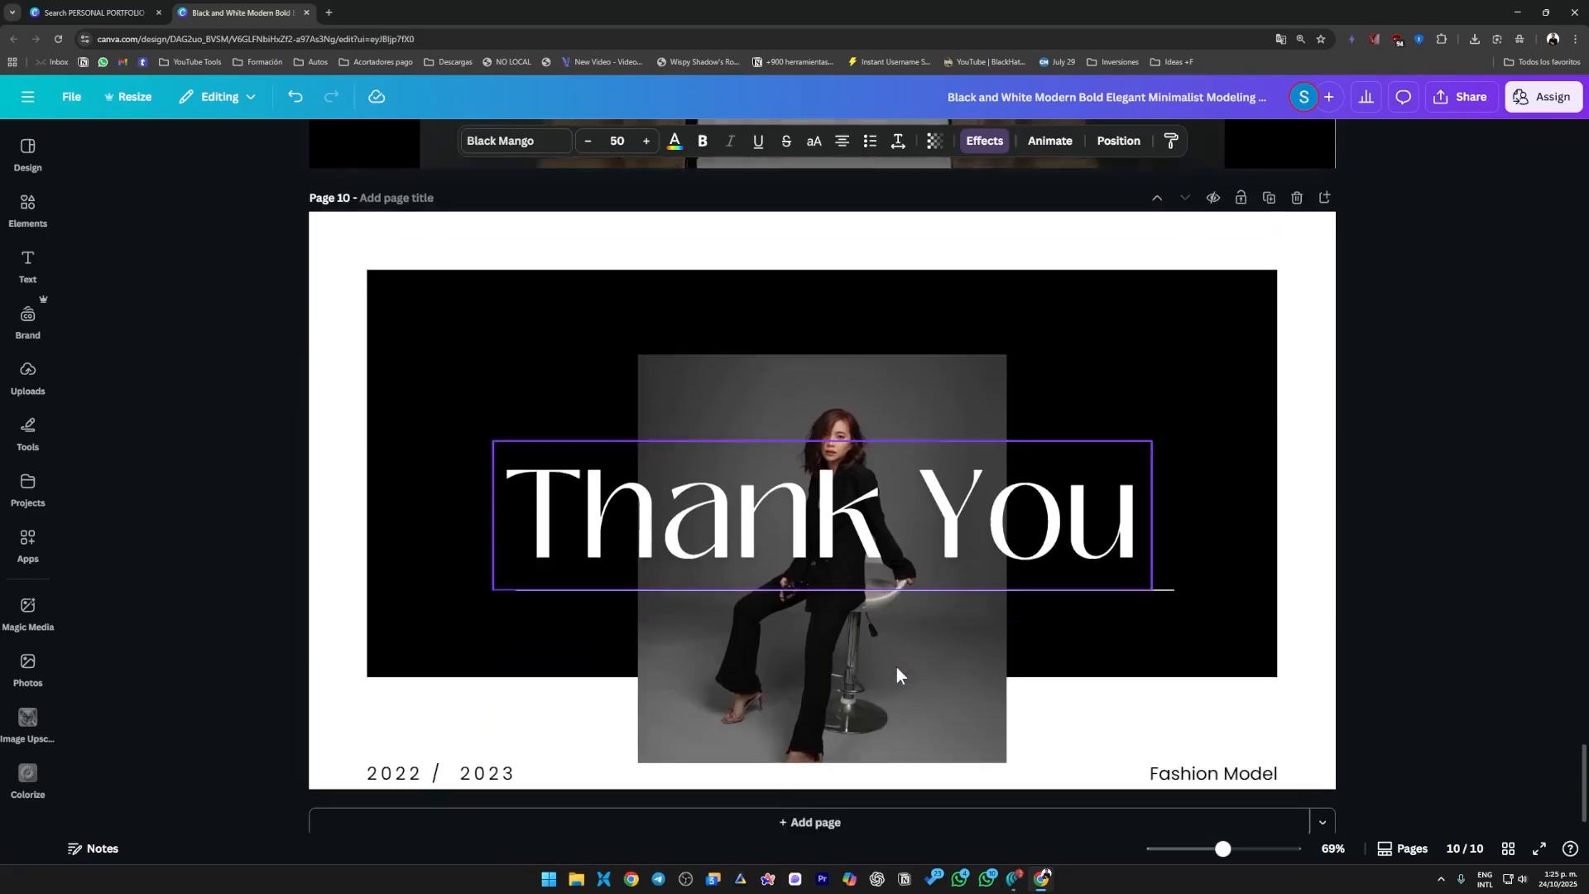
scroll(1068, 592, up, 2)
scroll(915, 644, up, 2)
scroll(921, 642, down, 5)
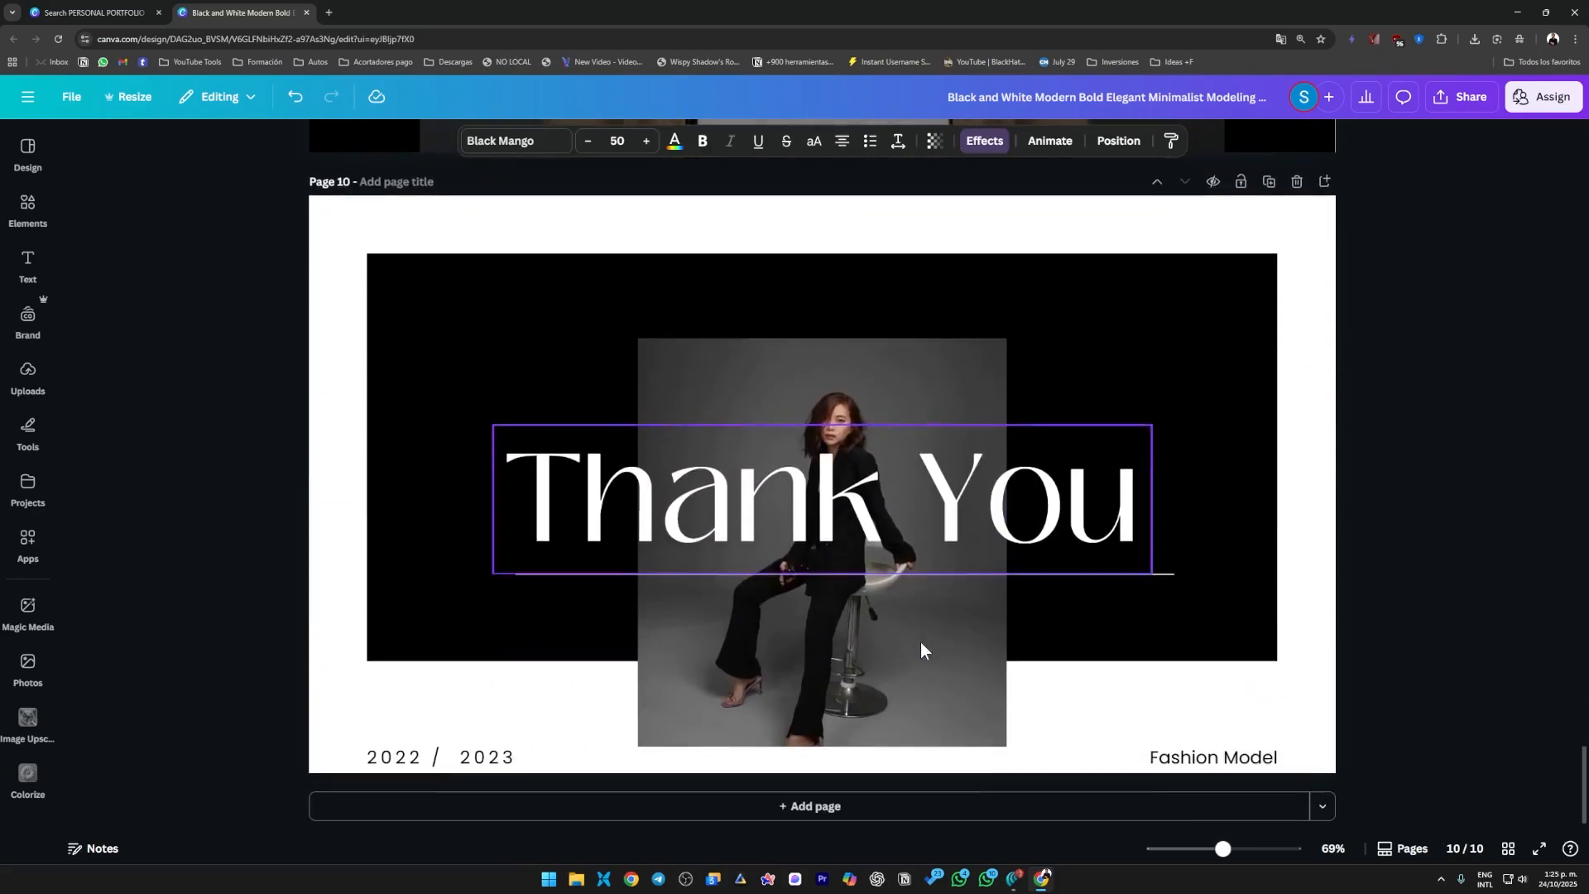
Try duplicating the "Thank You" page and delete the copy.
click(1269, 182)
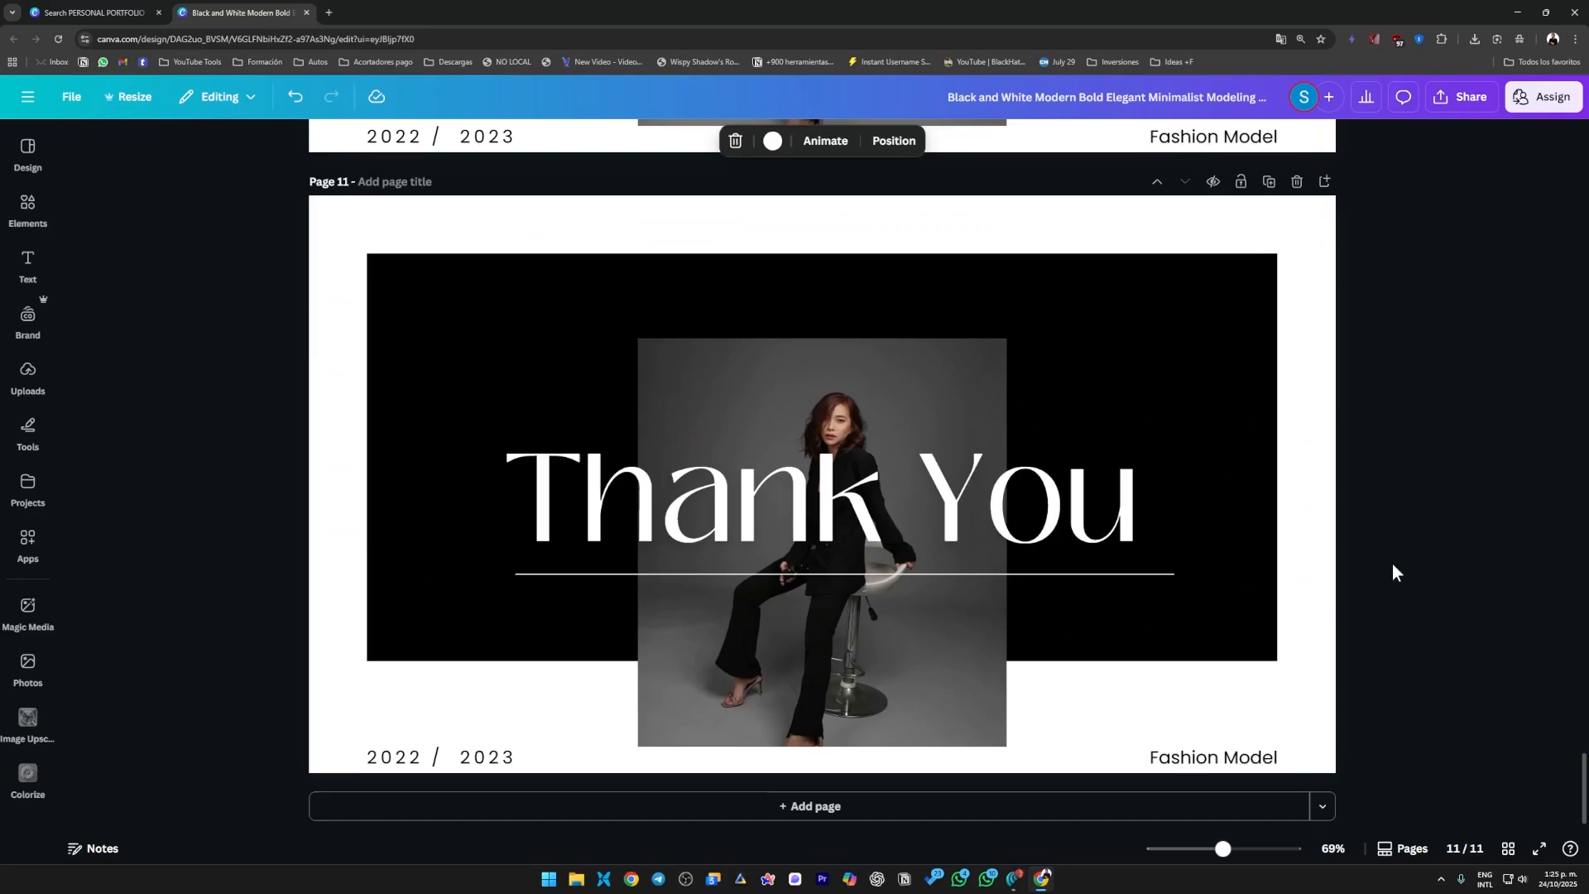
scroll(745, 414, down, 3)
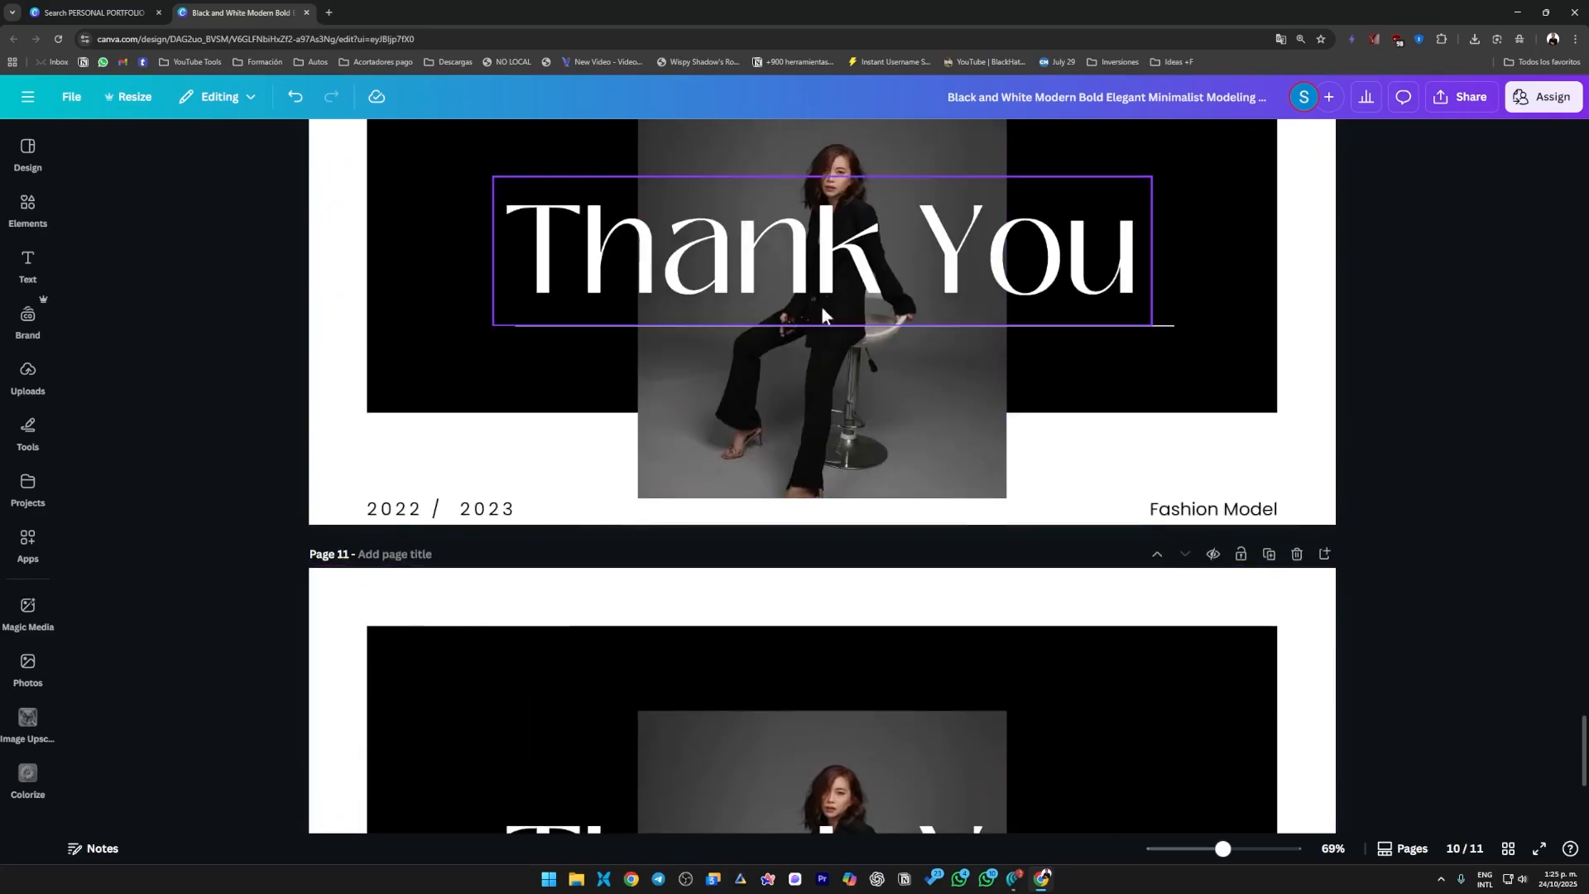
scroll(994, 414, up, 4)
scroll(1211, 495, down, 1)
scroll(947, 571, up, 3)
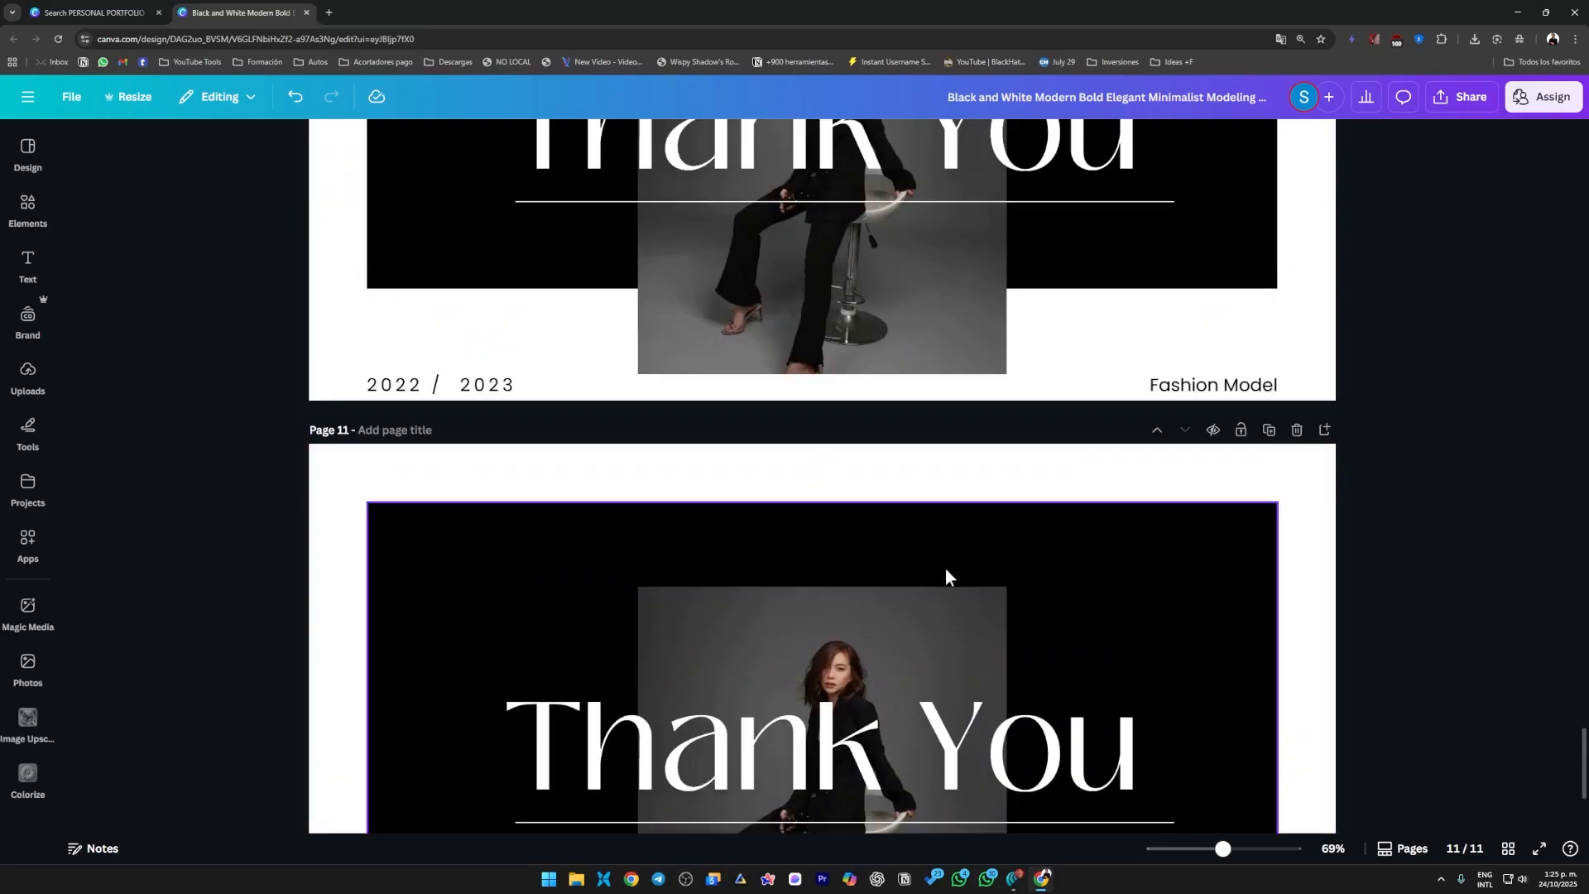
click(1297, 431)
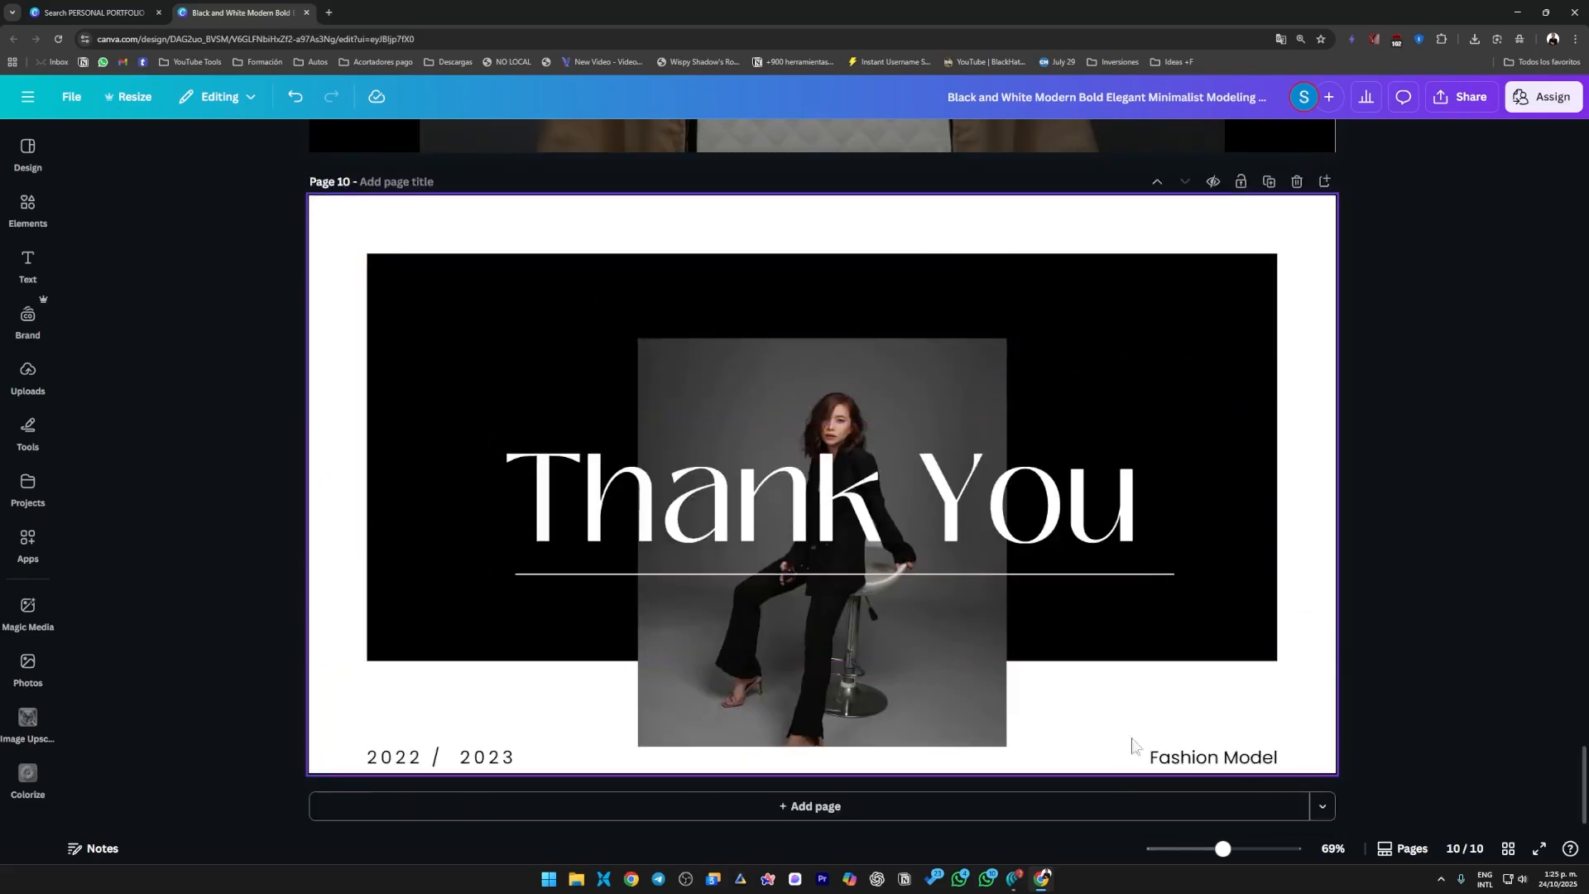
Add a blank page after the "Thank You" page.
click(786, 807)
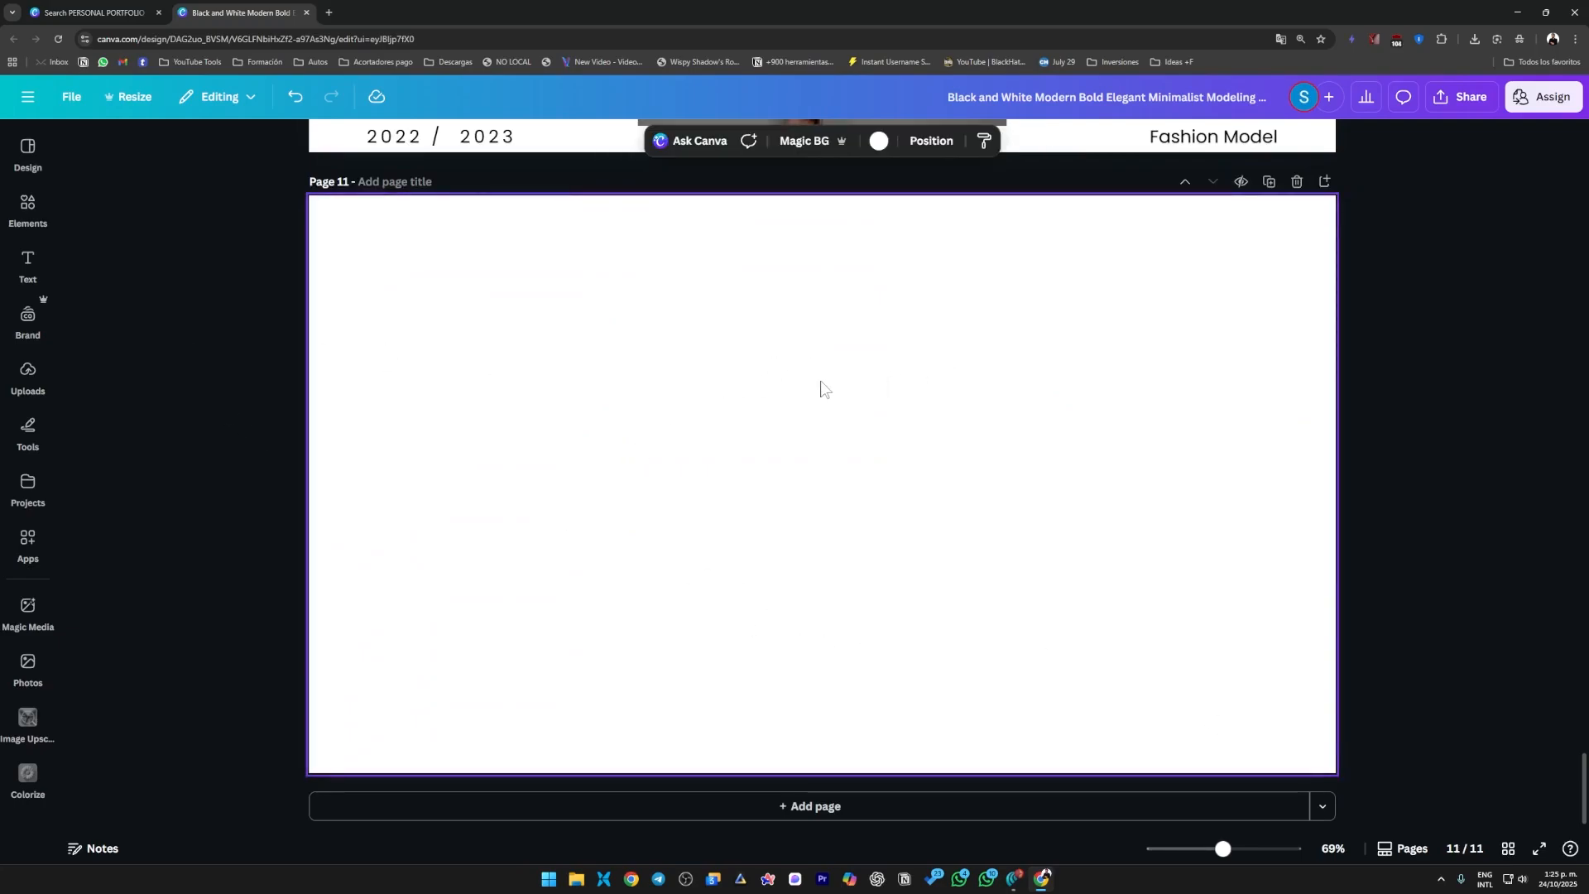
Search the elements for "rectangle" and add a white rectangle graphic with a black outline to page 11.
click(28, 207)
click(28, 153)
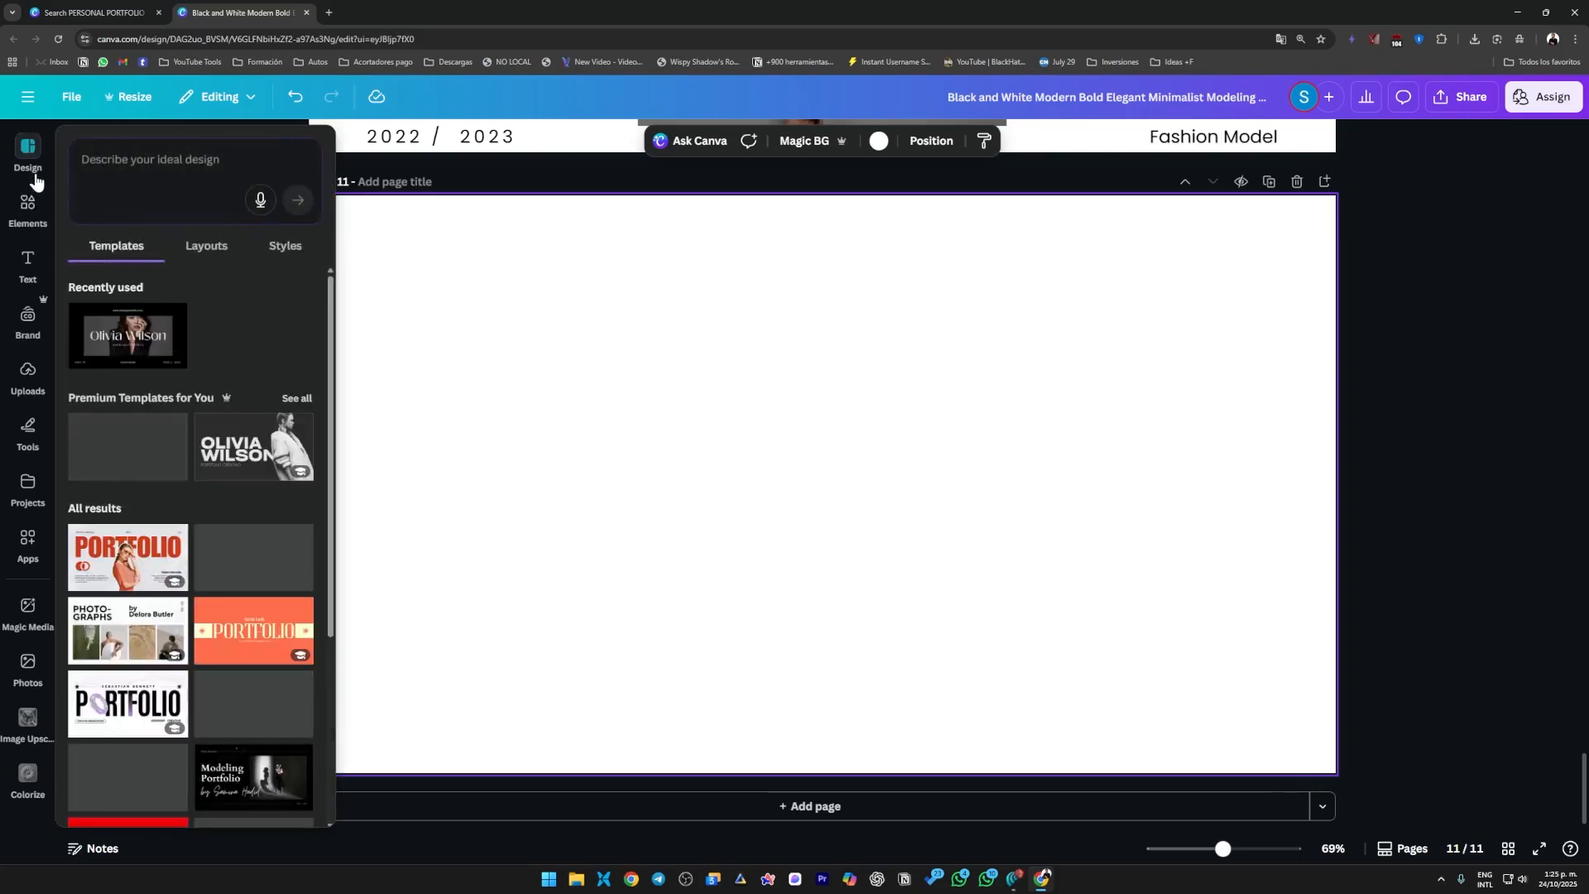
click(31, 205)
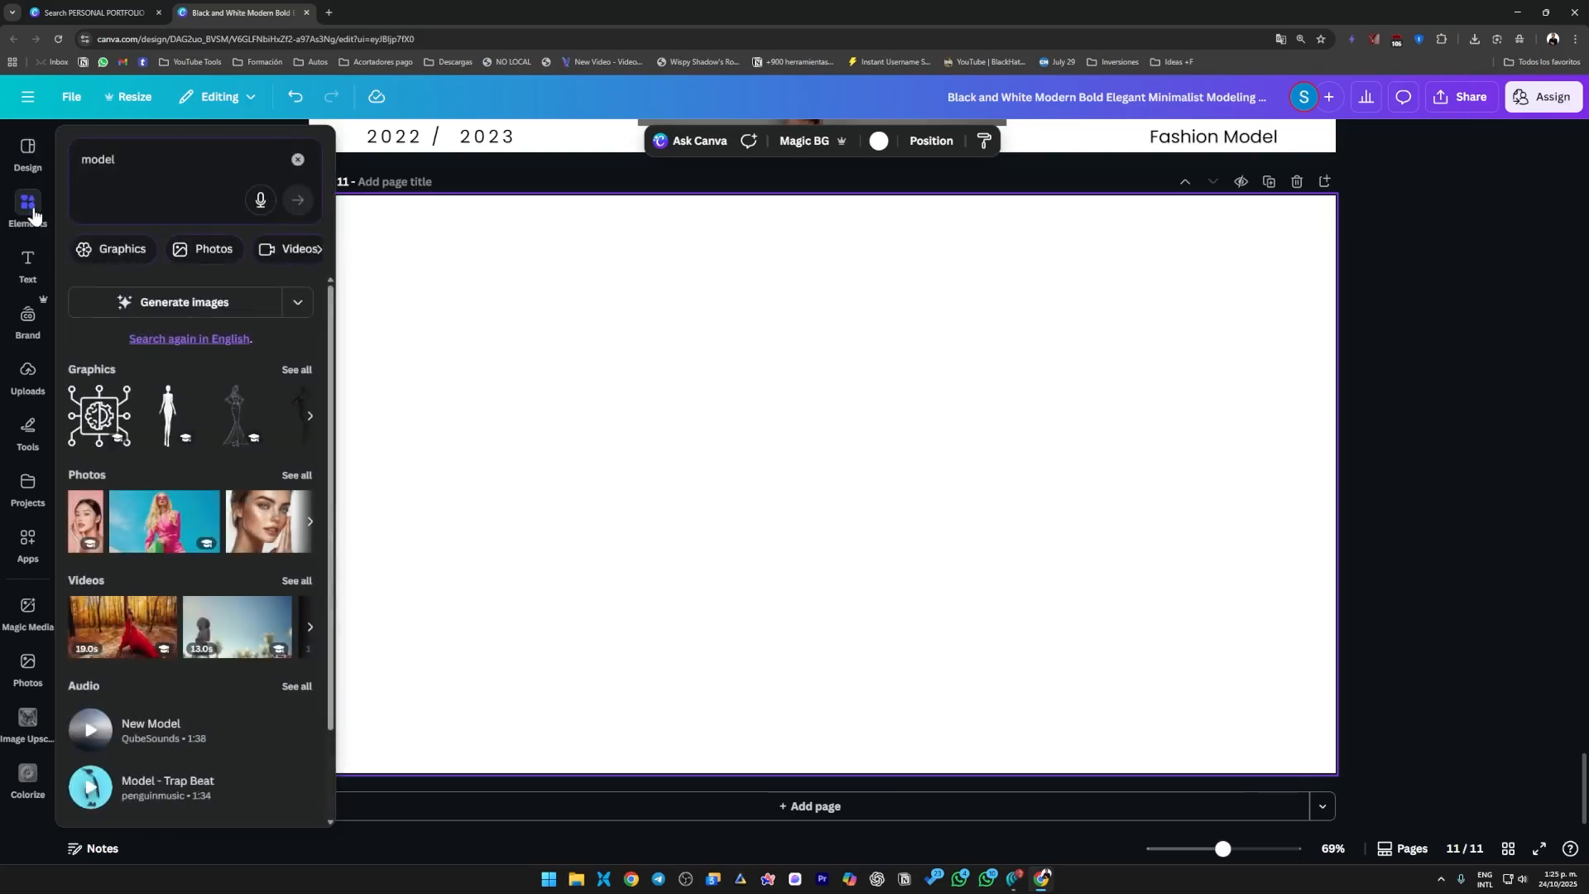
click(121, 160)
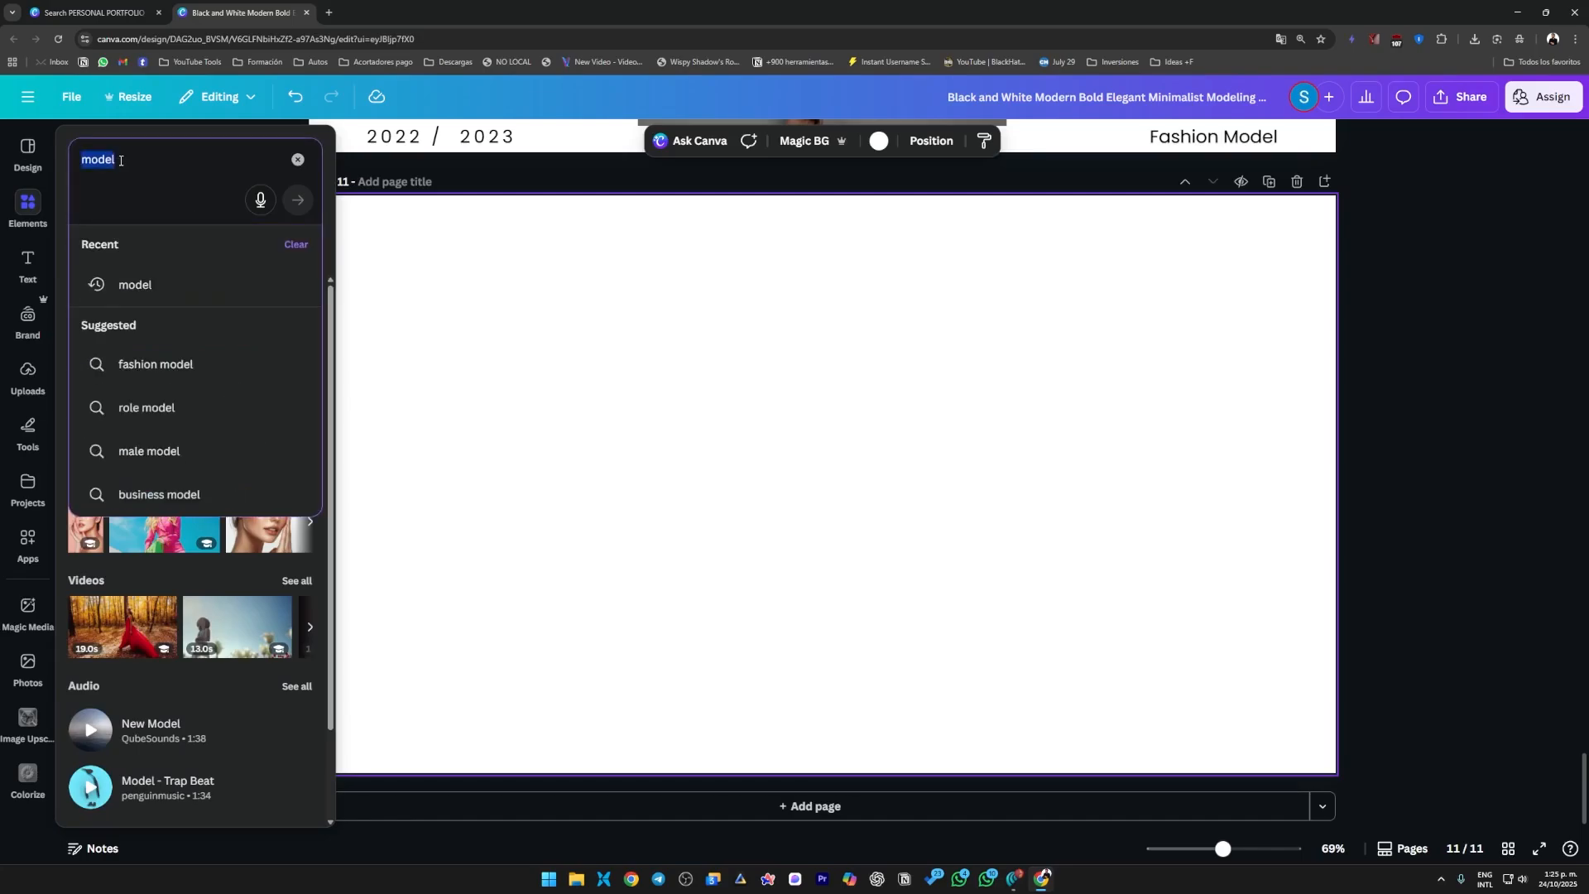
text(rectangle)
key(Return)
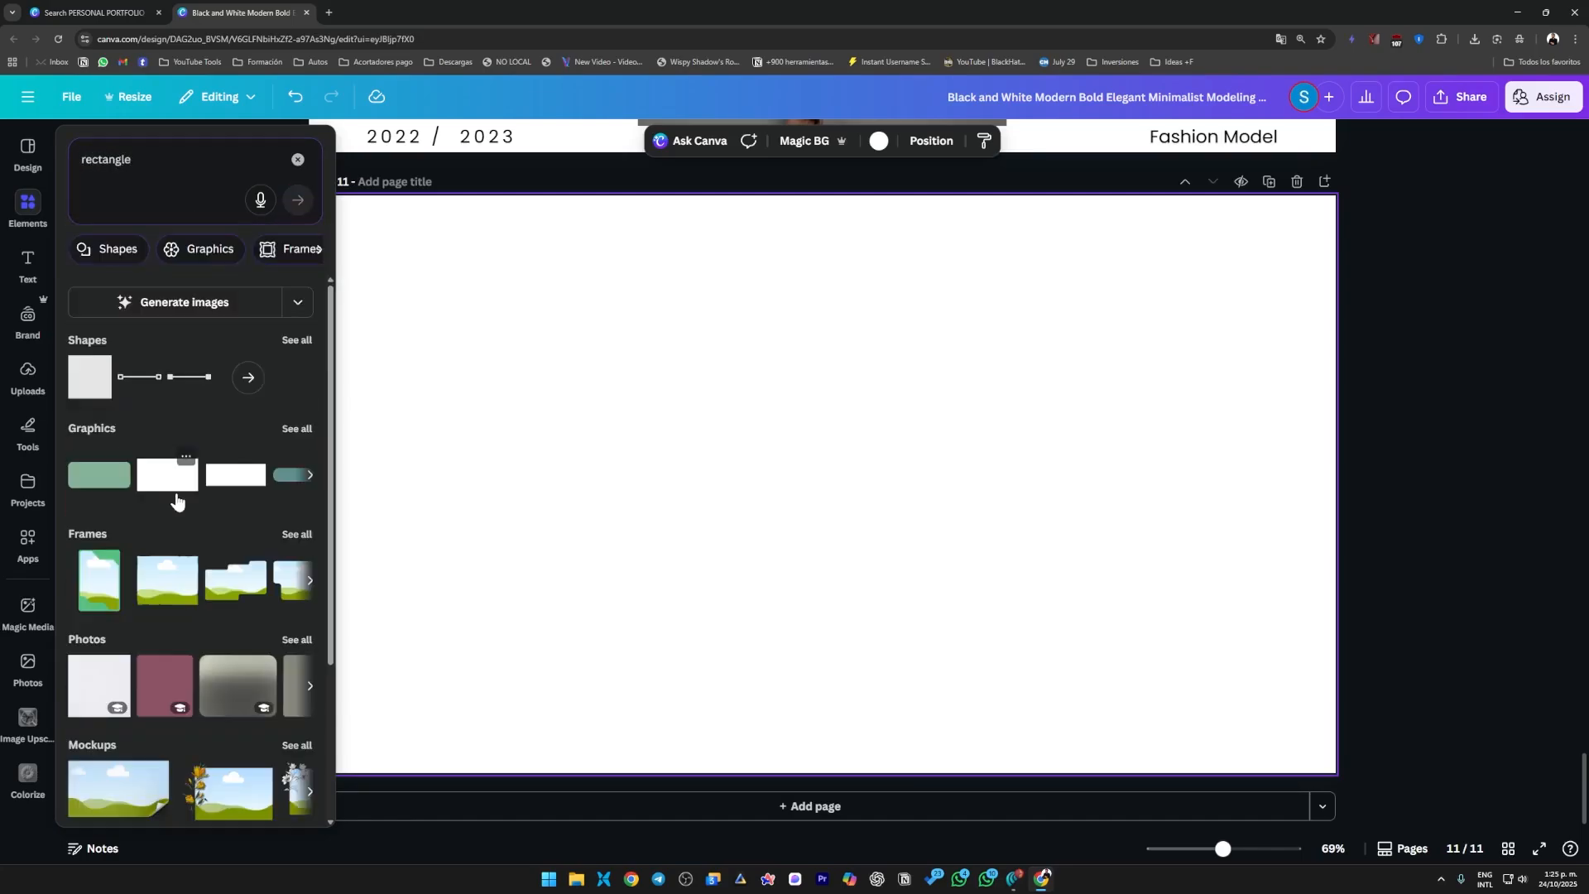
scroll(177, 500, down, 3)
scroll(181, 420, up, 2)
click(180, 421)
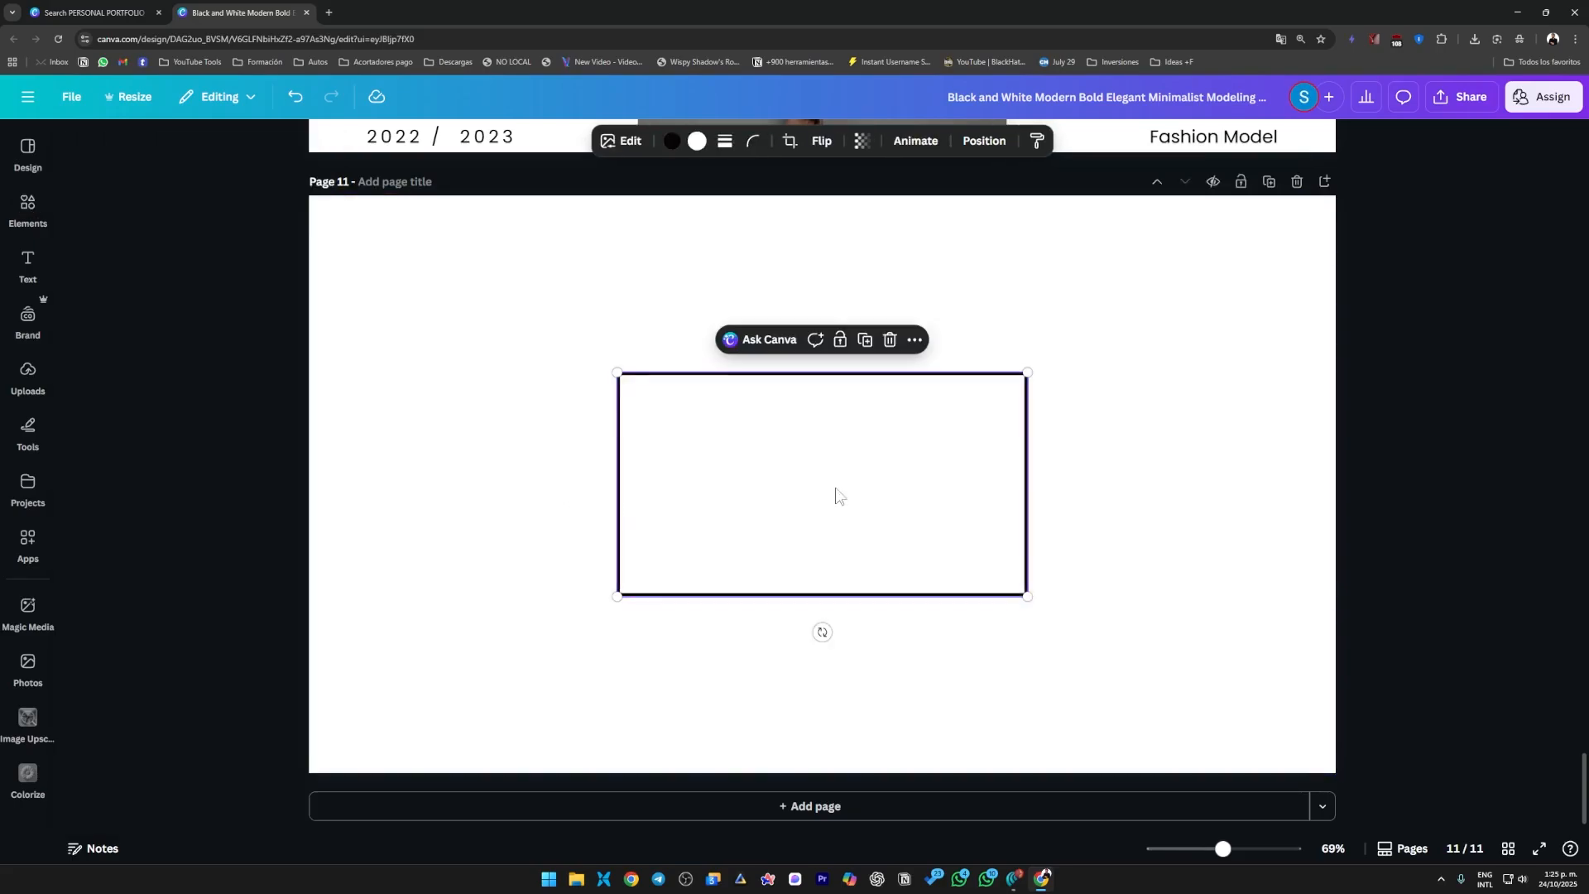
Enlarge the rectangle to well over half the page width and place it over the lower-left corner of page 11.
drag(836, 496, 482, 641)
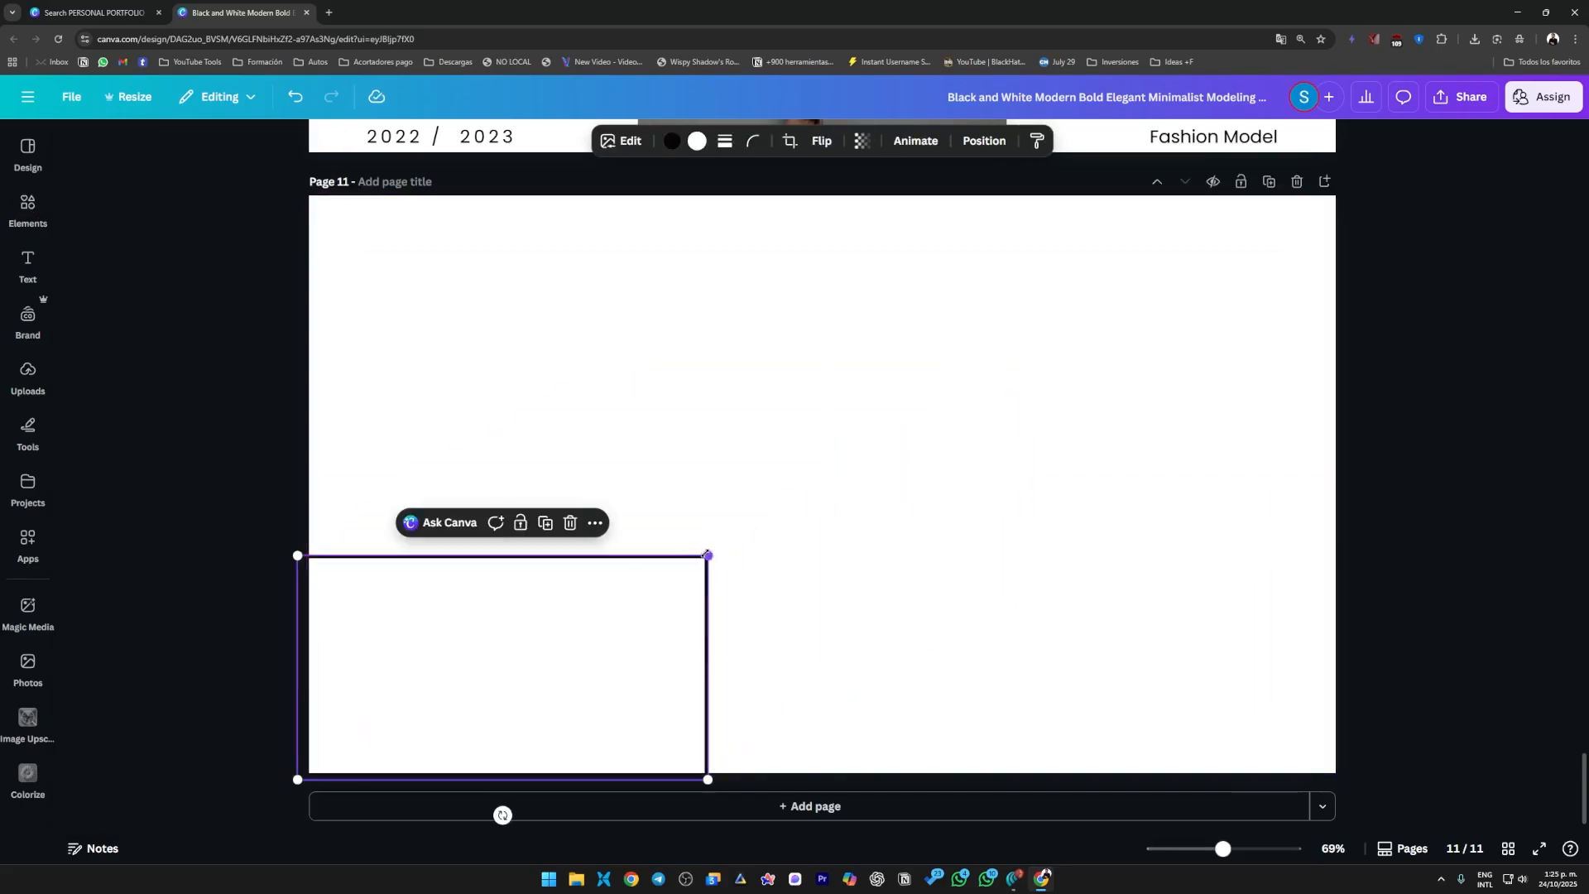
drag(708, 555, 787, 392)
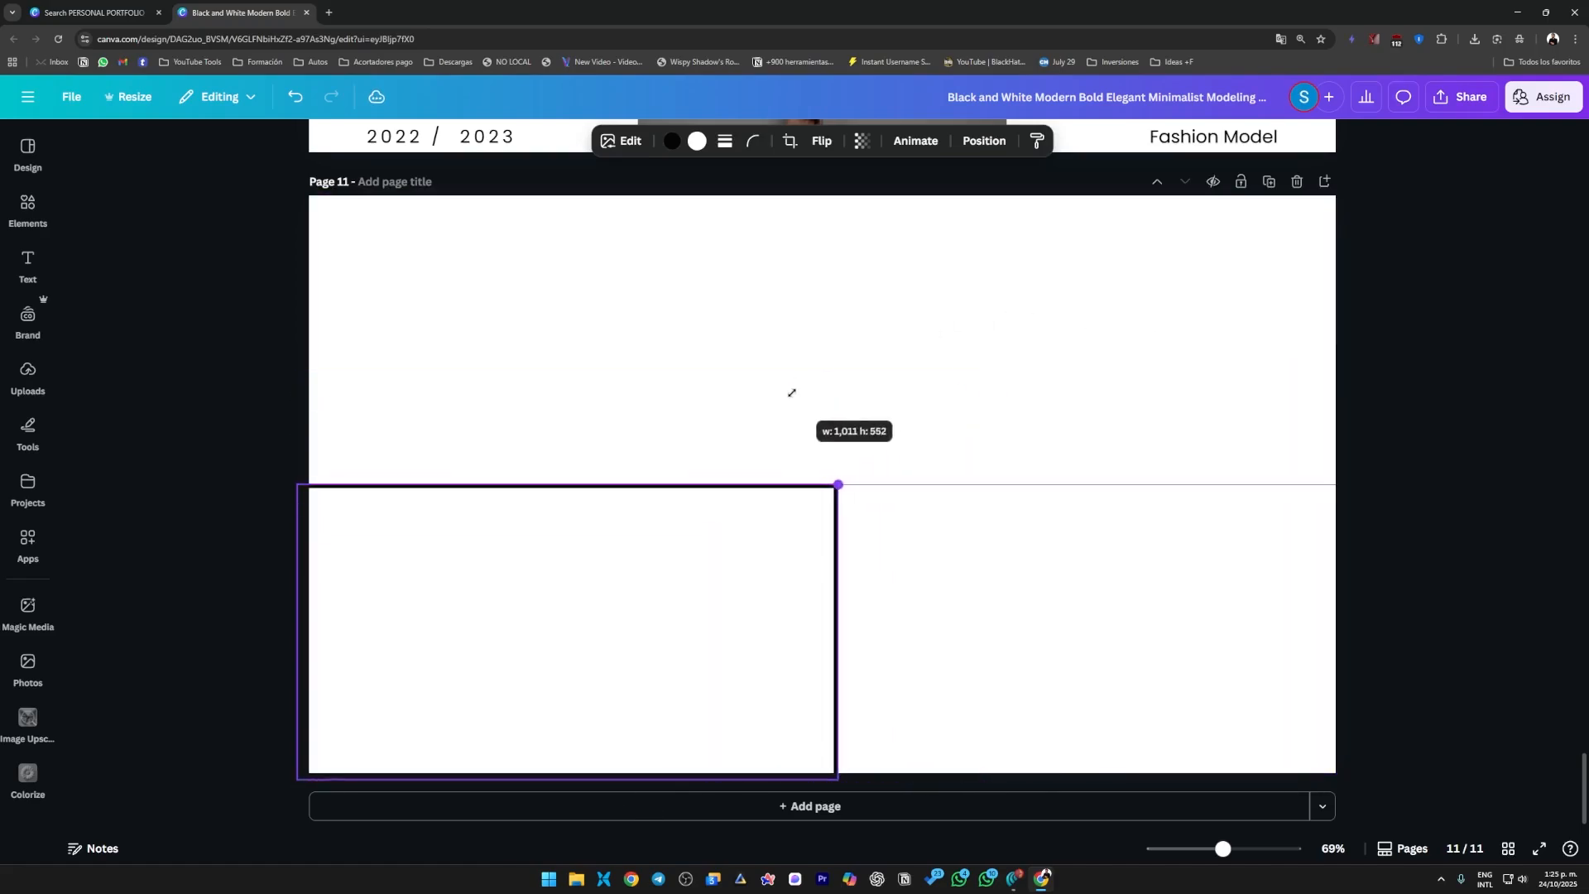
drag(632, 588, 695, 334)
drag(896, 529, 1011, 578)
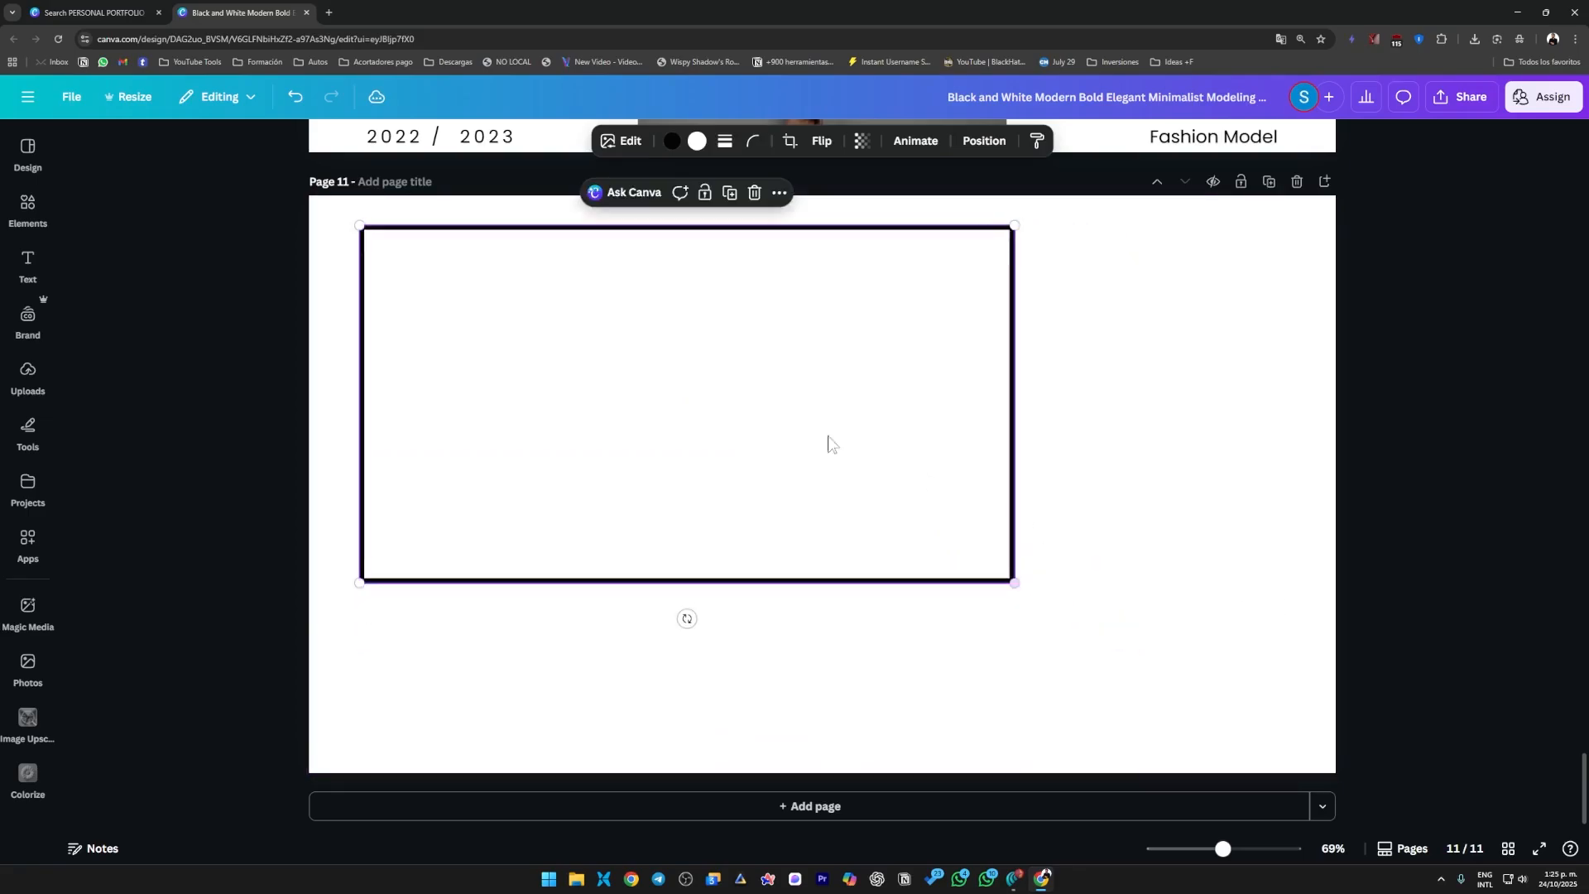
drag(776, 412, 674, 600)
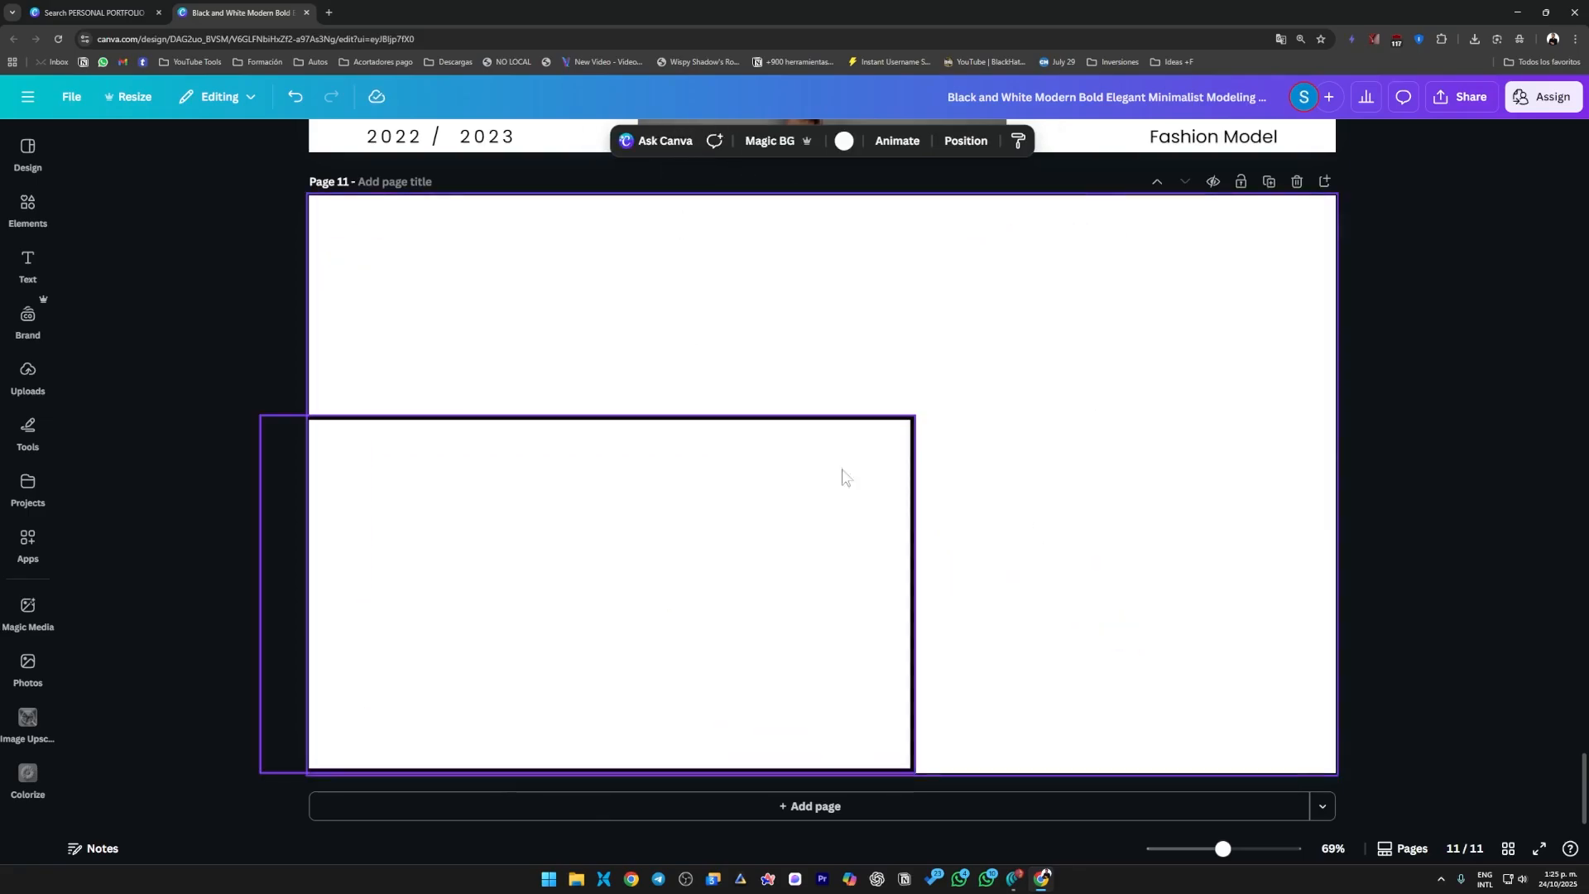
Fill the rectangle on page 11 with black and nudge it slightly down and to the left.
click(672, 141)
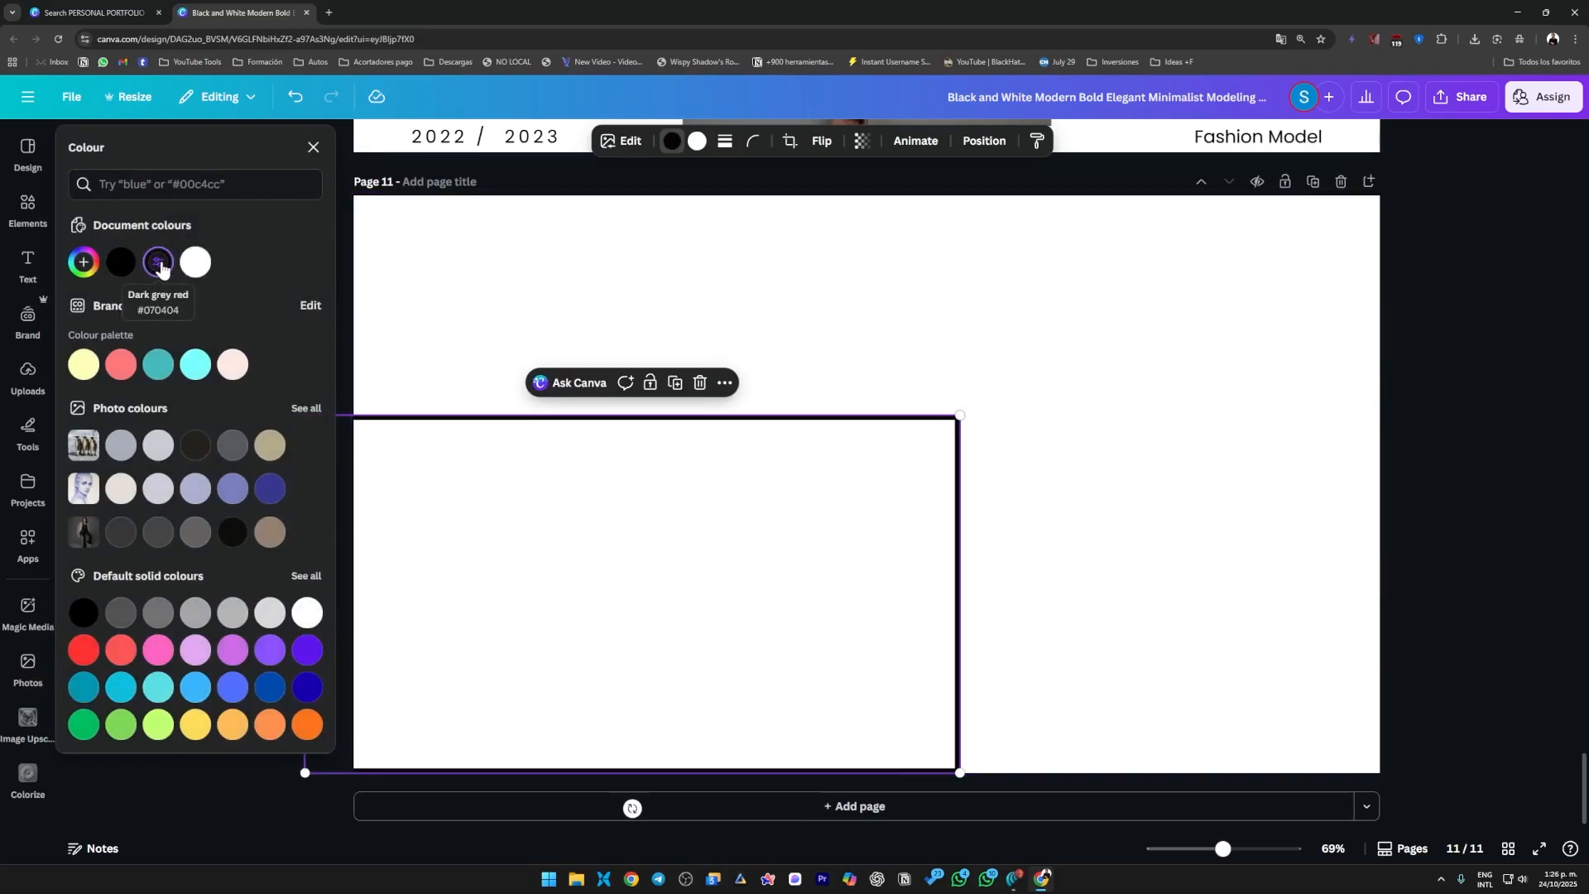
click(120, 263)
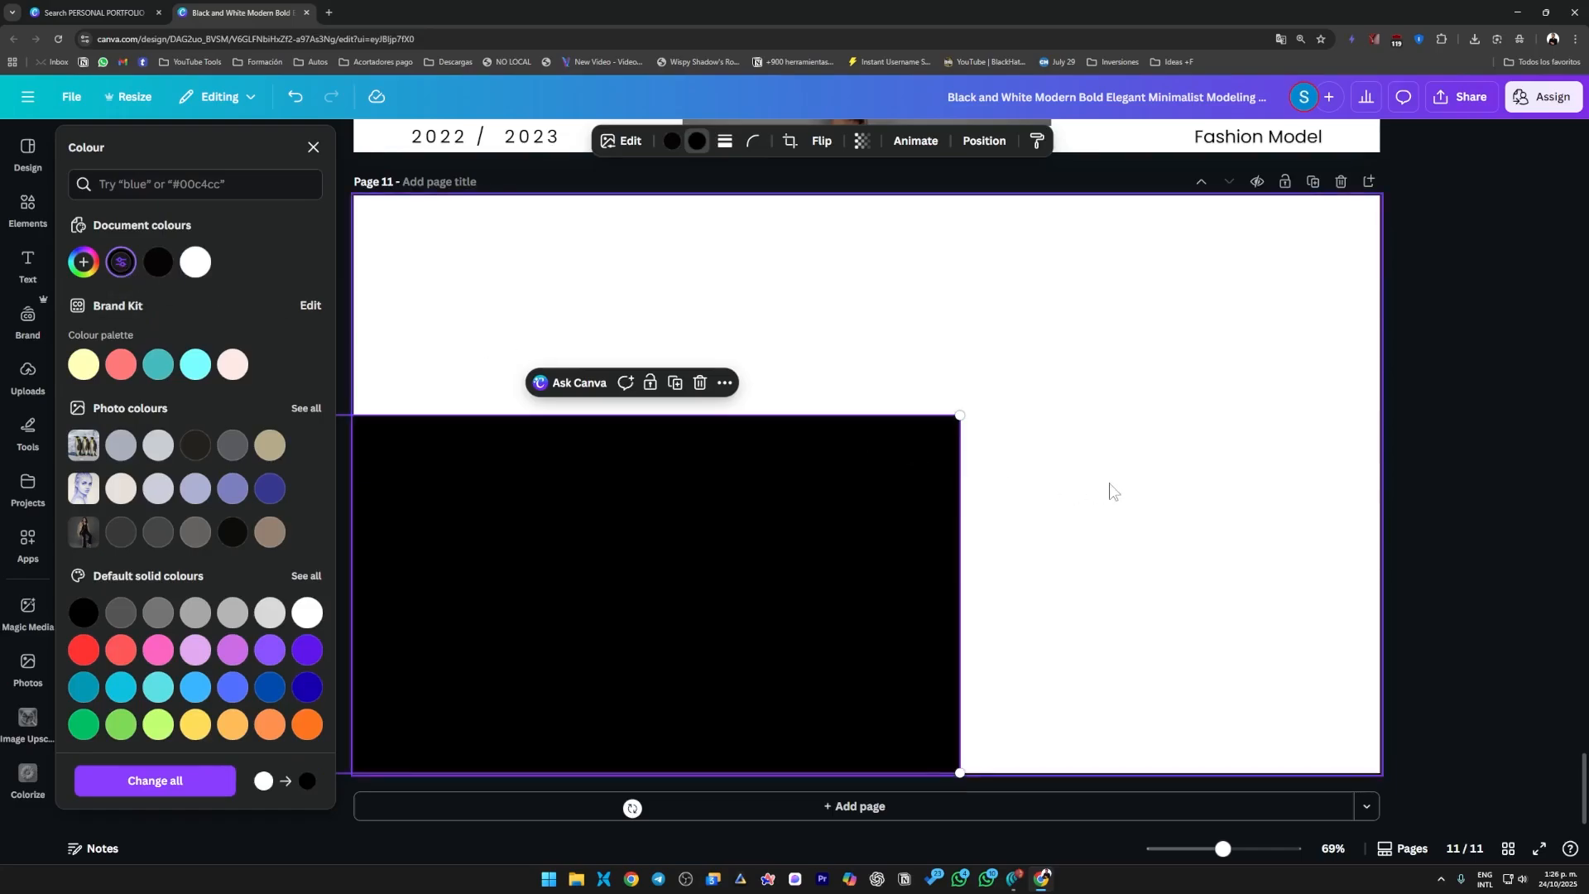
click(1071, 482)
click(714, 544)
drag(713, 545, 681, 543)
click(1315, 593)
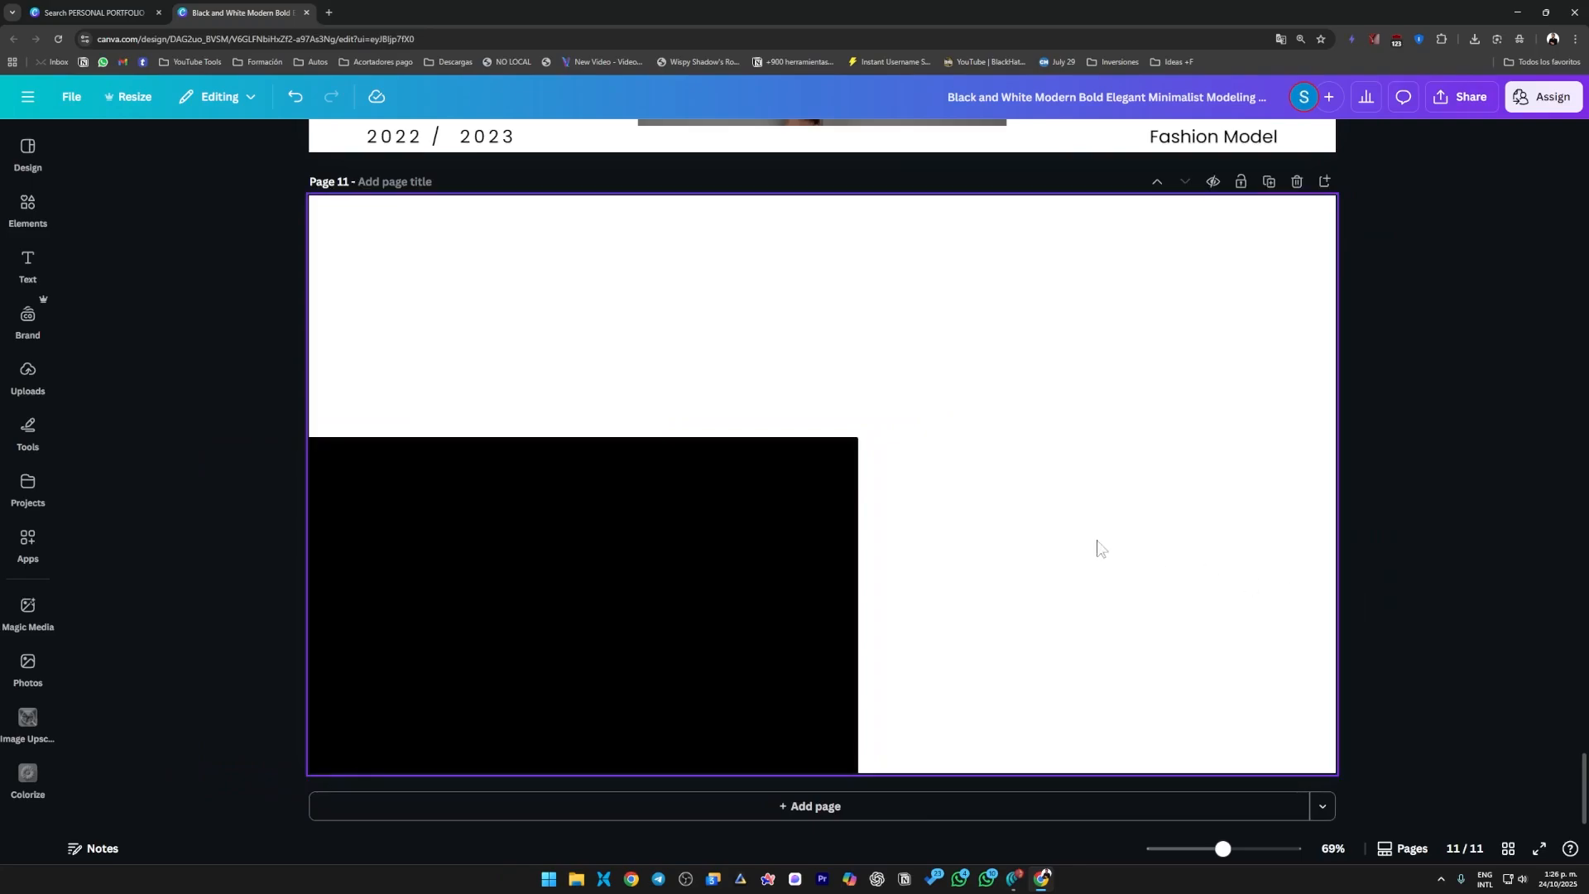
Move the black rectangle into the upper-right corner of page 11 and resize it to a quarter of the page.
scroll(1085, 547, down, 3)
click(747, 625)
drag(746, 625, 1081, 447)
drag(724, 616, 822, 565)
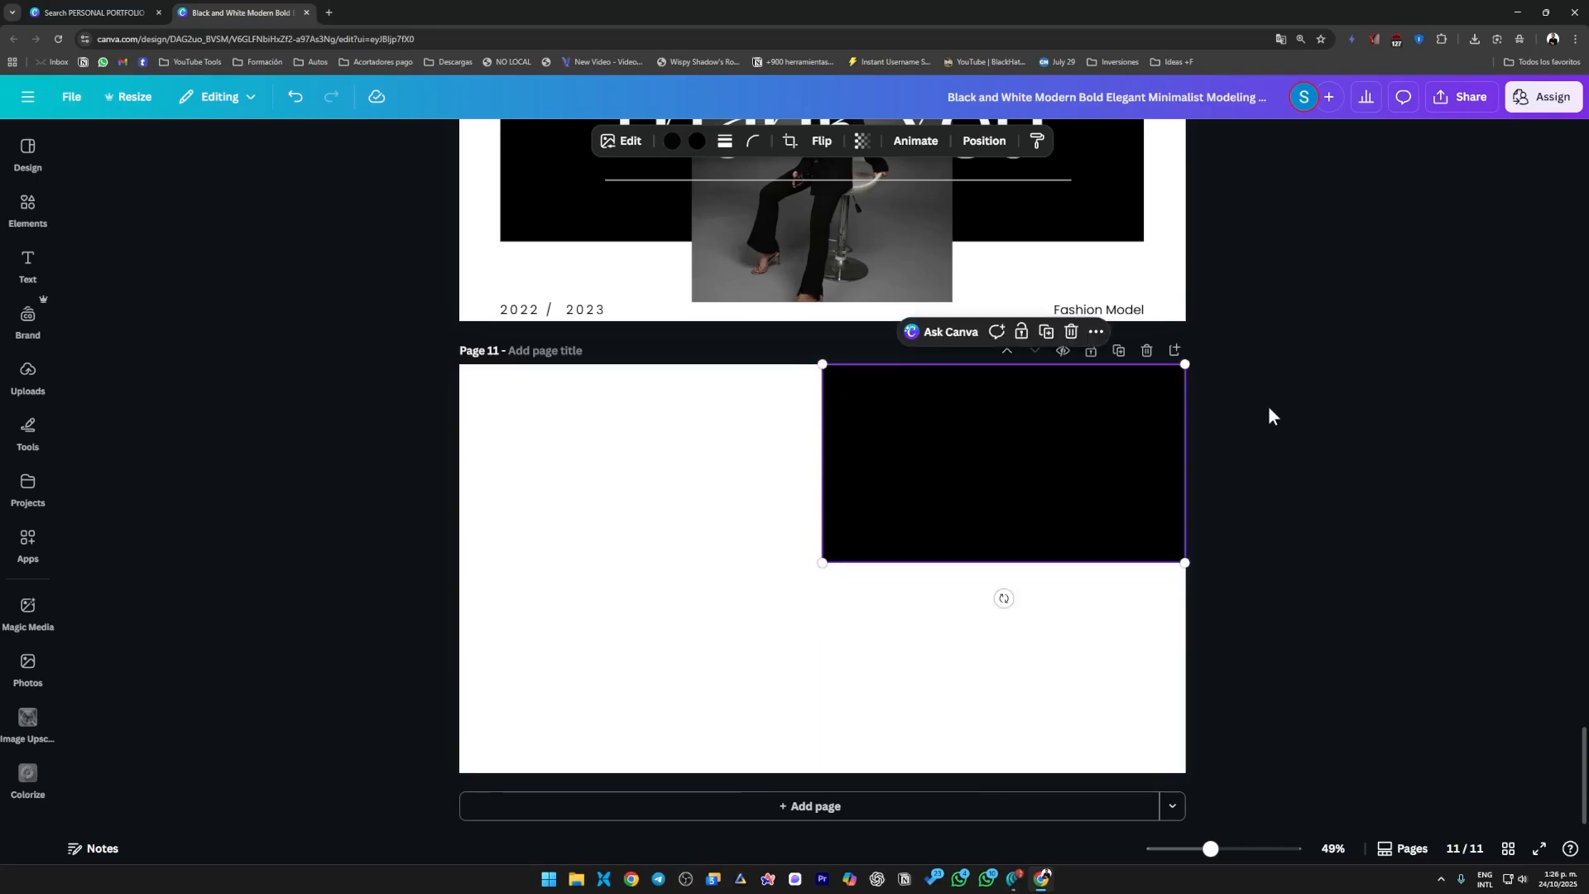
click(1119, 638)
click(1090, 476)
drag(1184, 563, 1193, 567)
click(1170, 620)
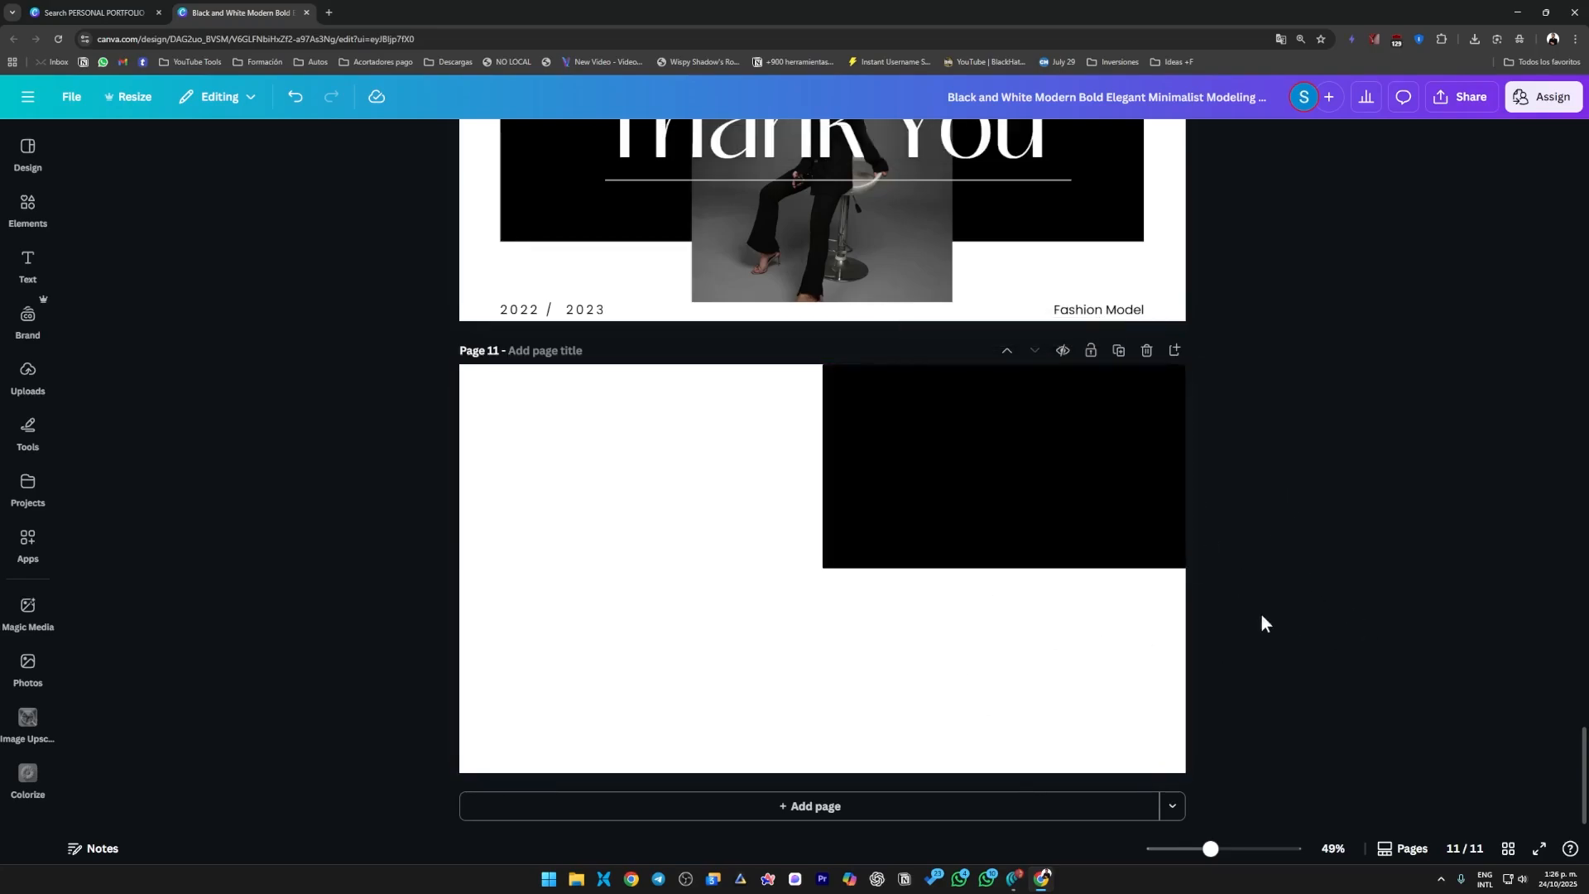
Open the design's download settings and set the file type to PDF Standard.
scroll(1324, 556, up, 1)
scroll(1031, 517, up, 20)
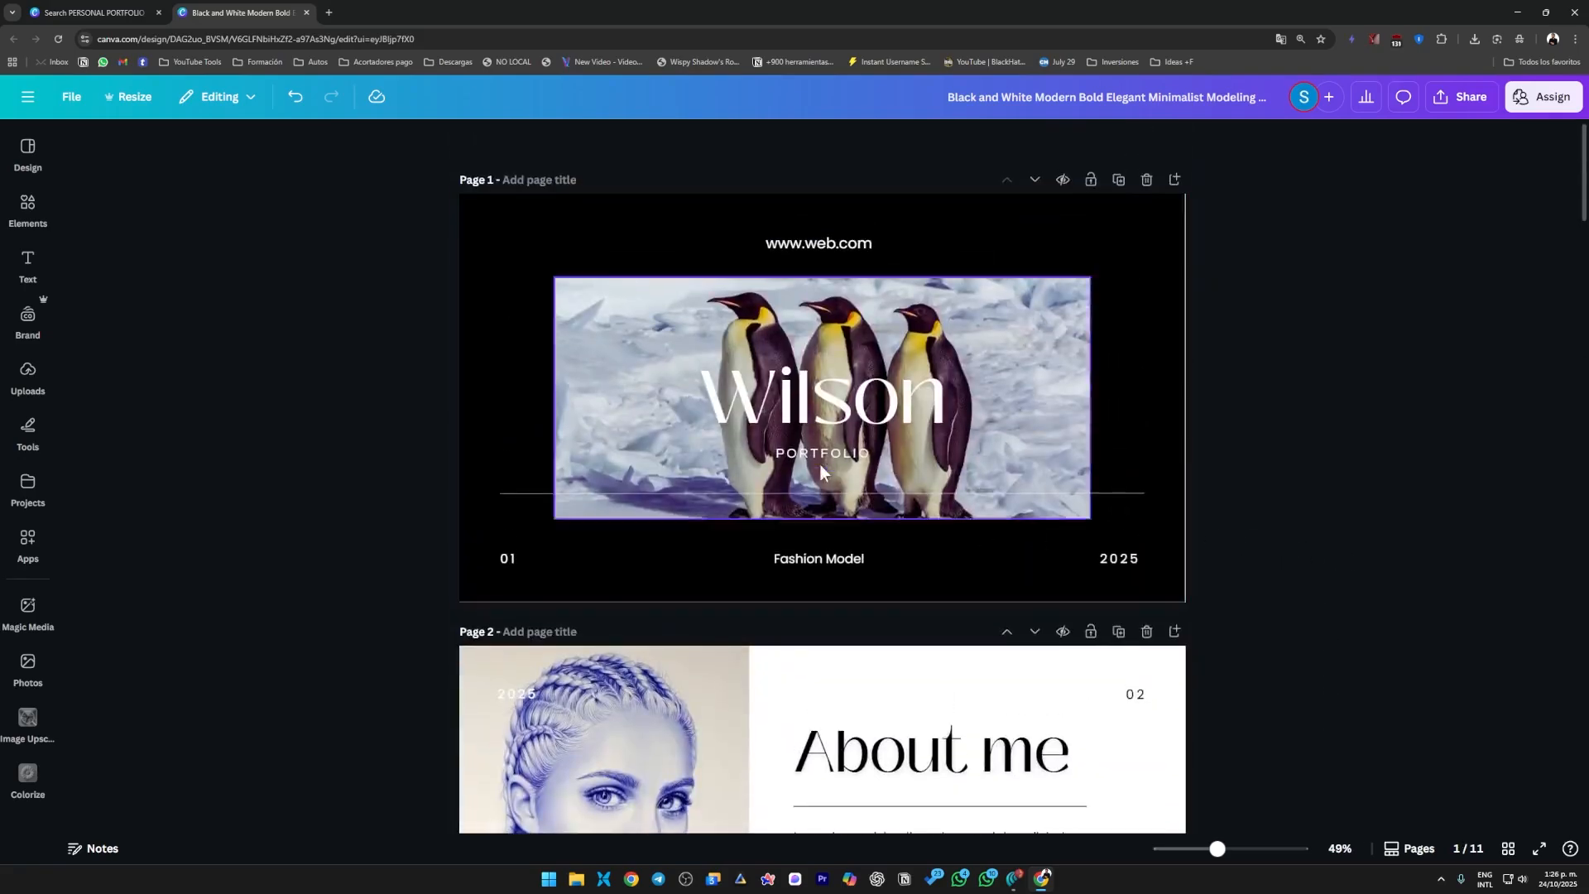
scroll(933, 488, down, 4)
scroll(933, 489, down, 20)
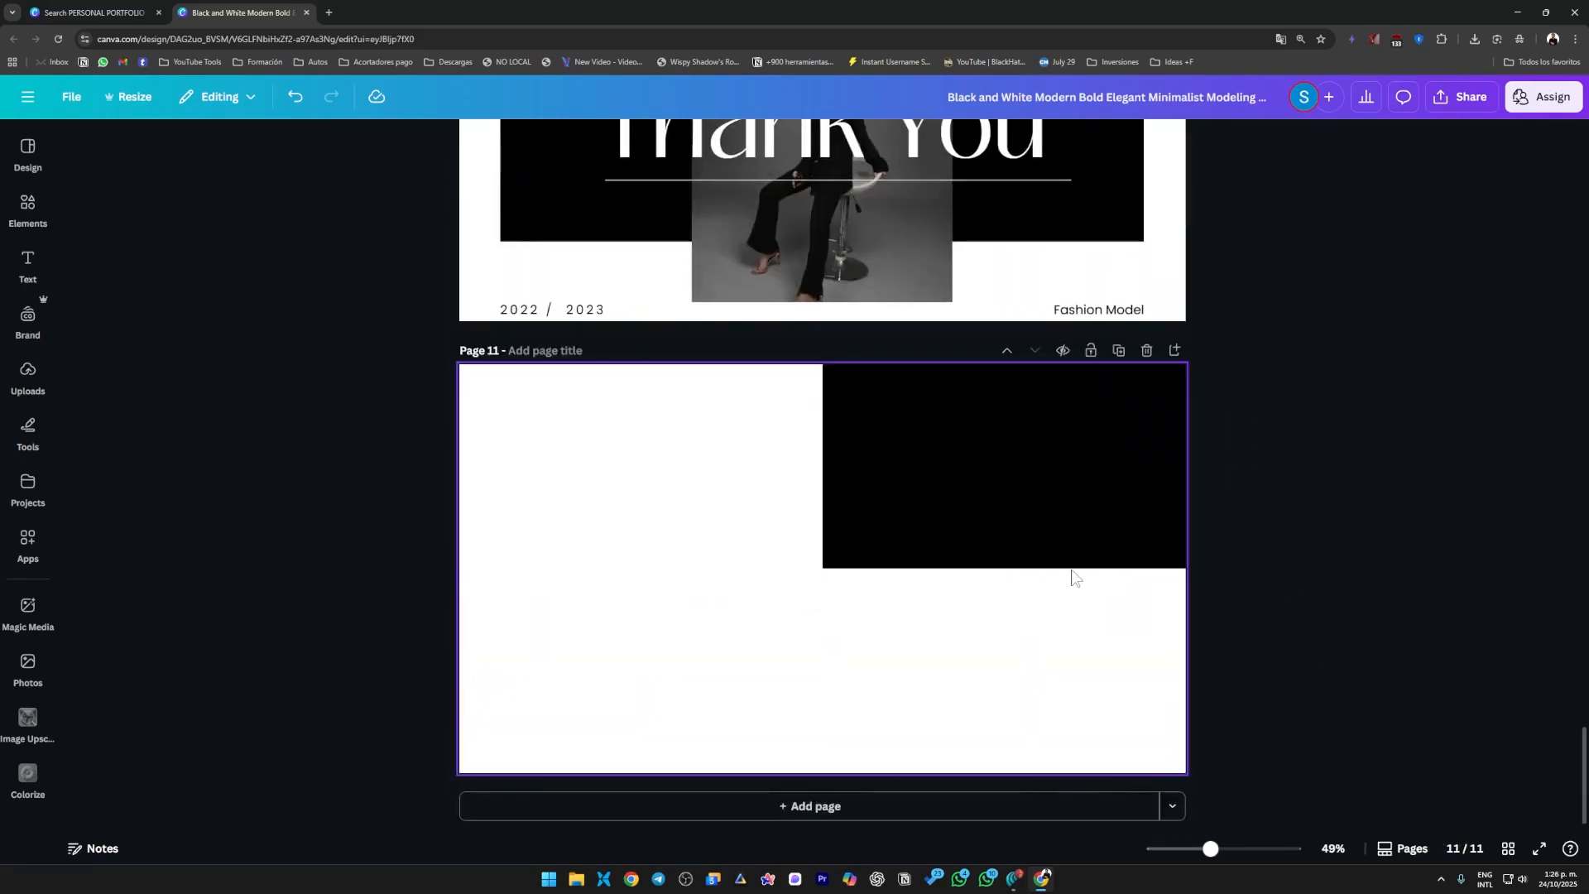
scroll(1087, 534, up, 20)
scroll(1273, 479, up, 20)
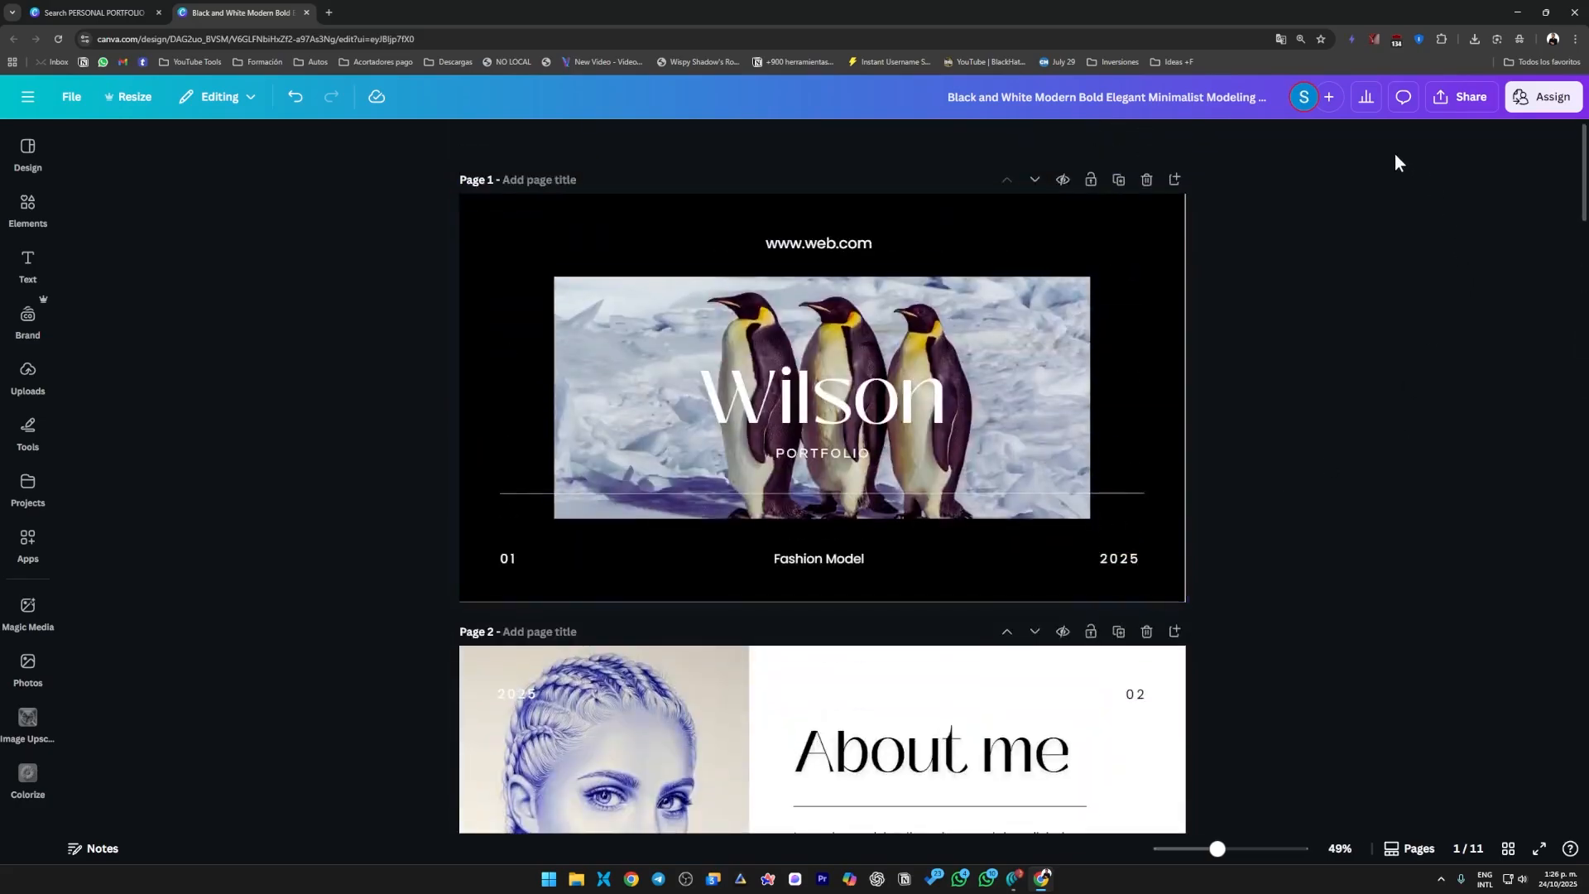
click(1449, 101)
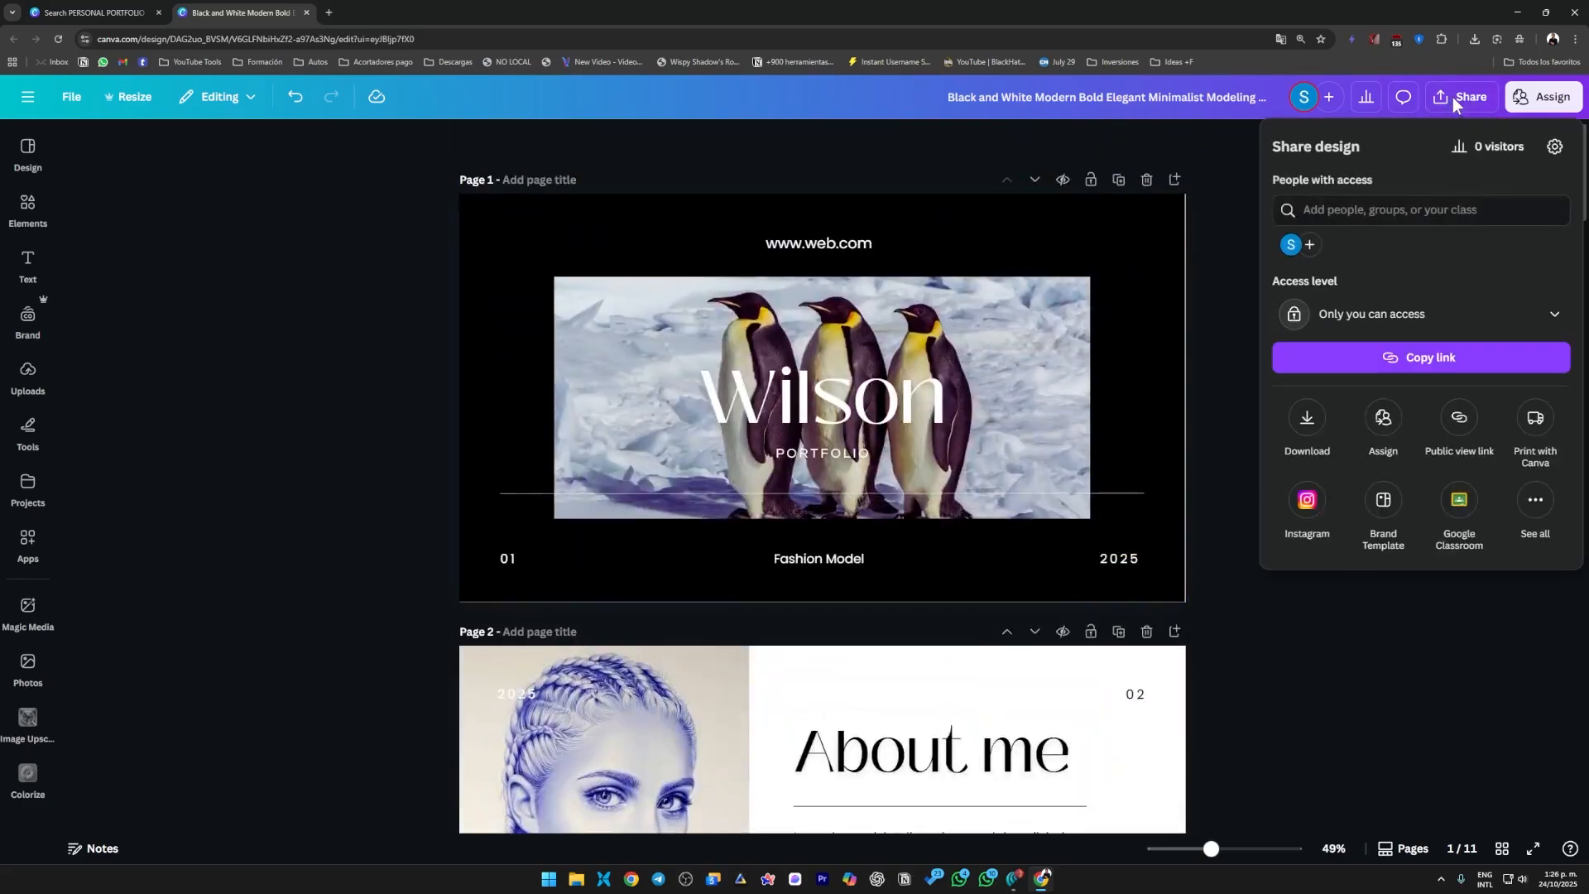
click(1297, 437)
click(1351, 207)
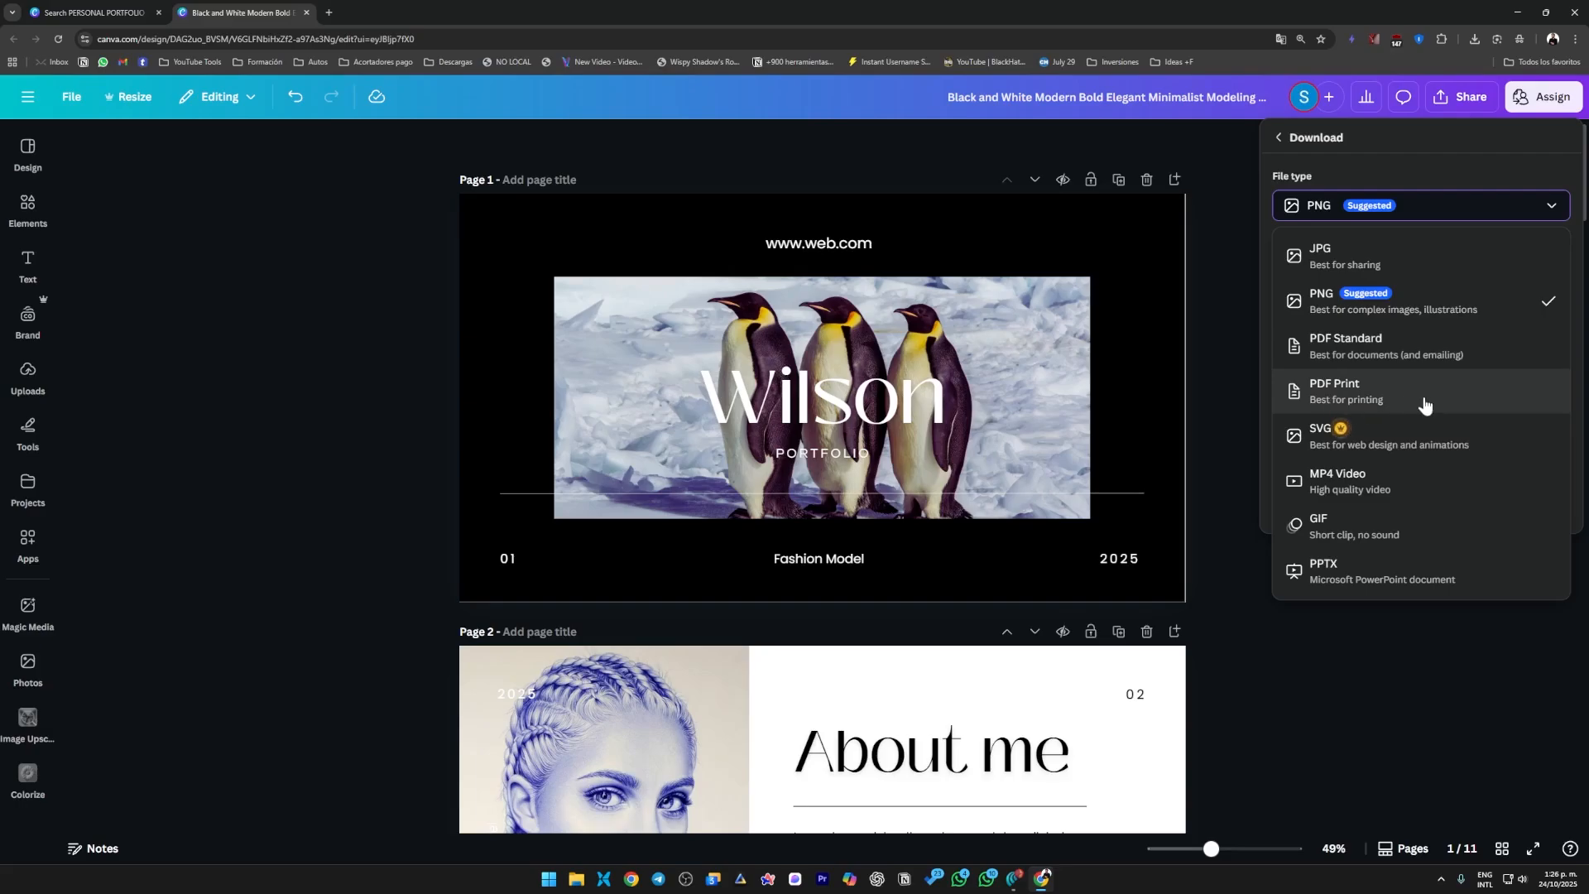
click(1369, 356)
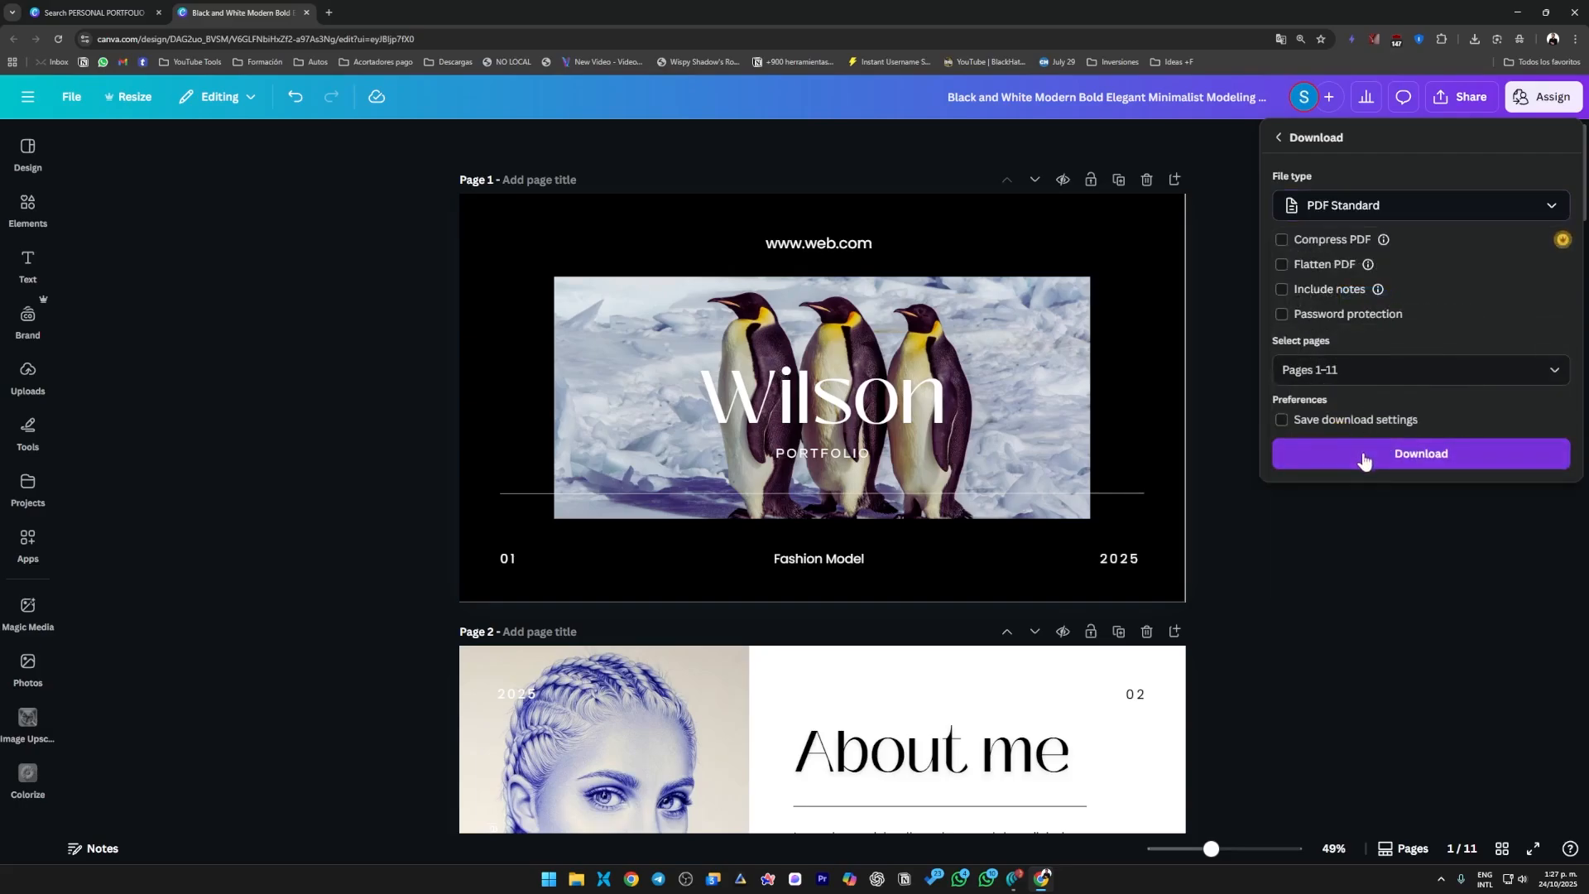
click(1301, 314)
Limit the page selection to pages 1 and 2 and download the PDF.
click(1316, 372)
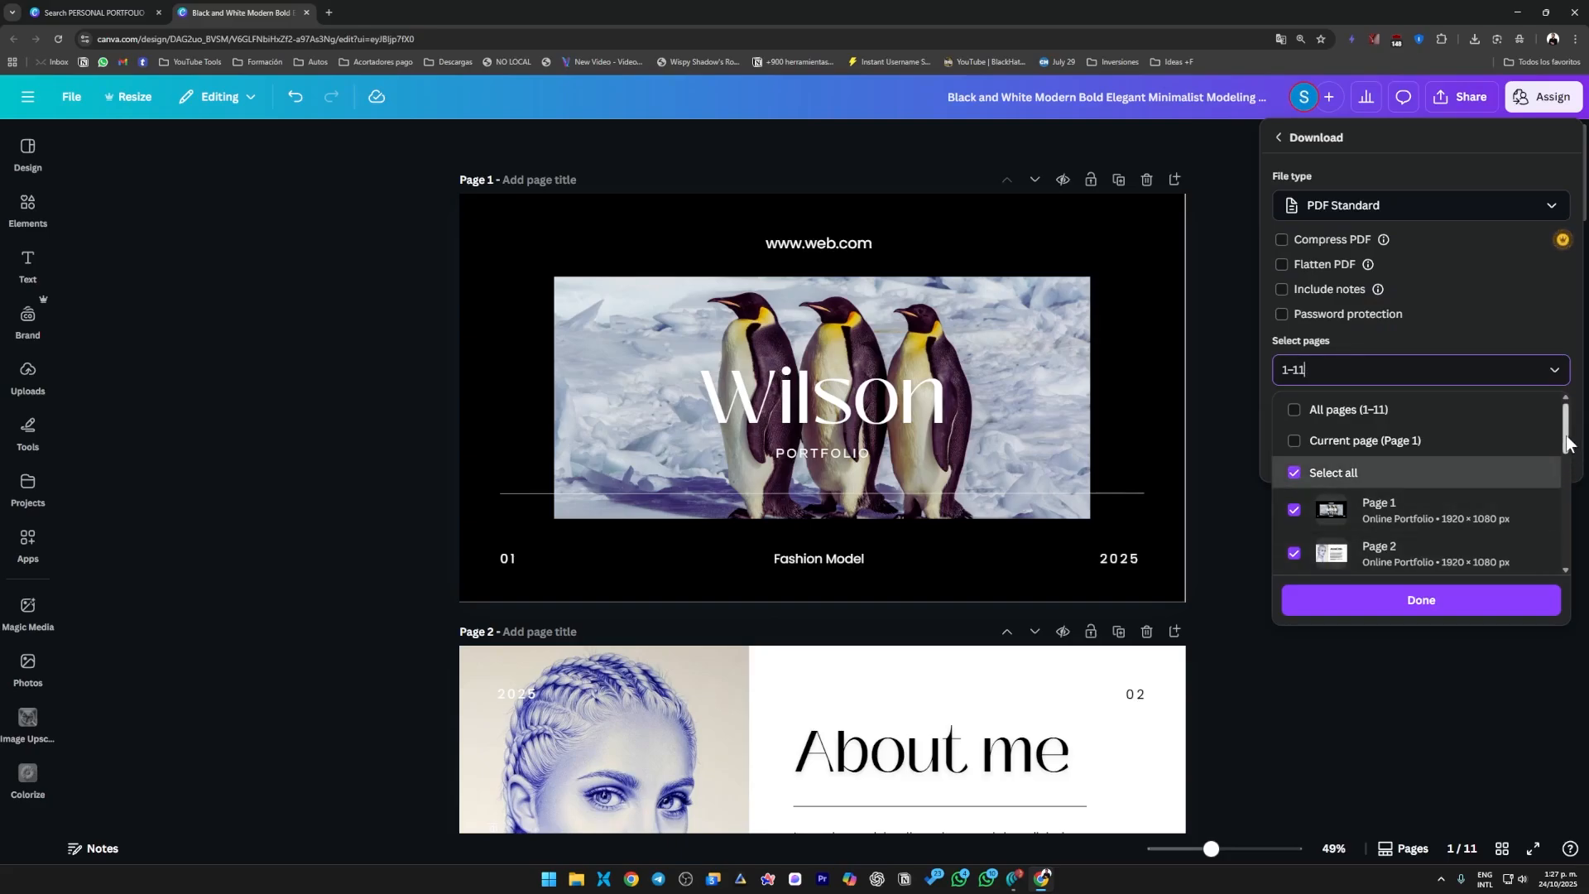
scroll(1559, 529, down, 5)
scroll(1560, 529, up, 5)
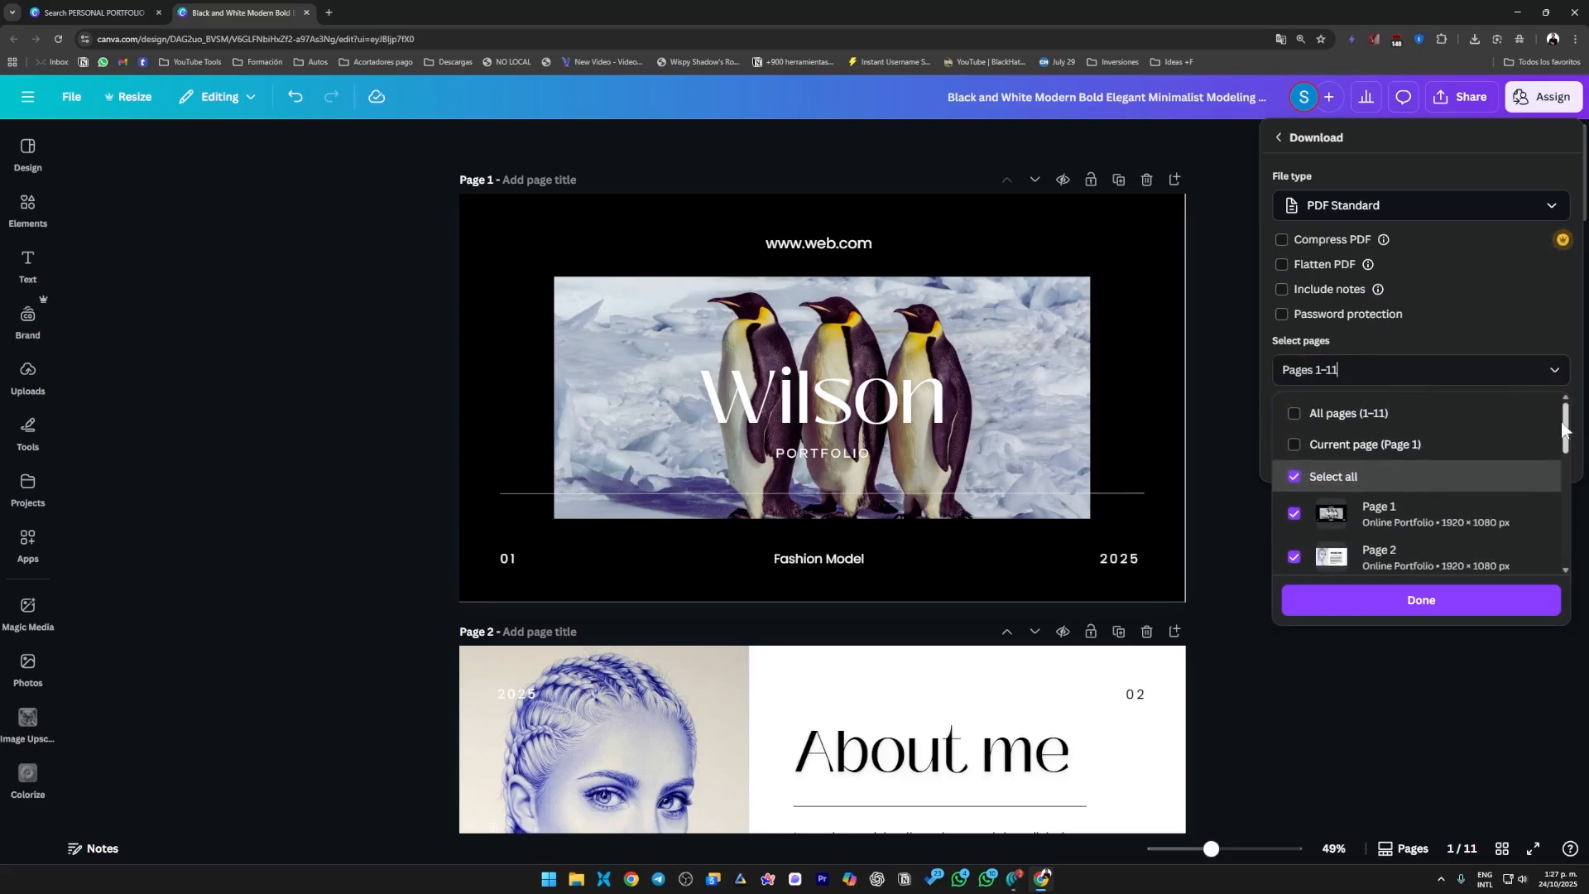
scroll(1302, 525, down, 1)
click(1296, 416)
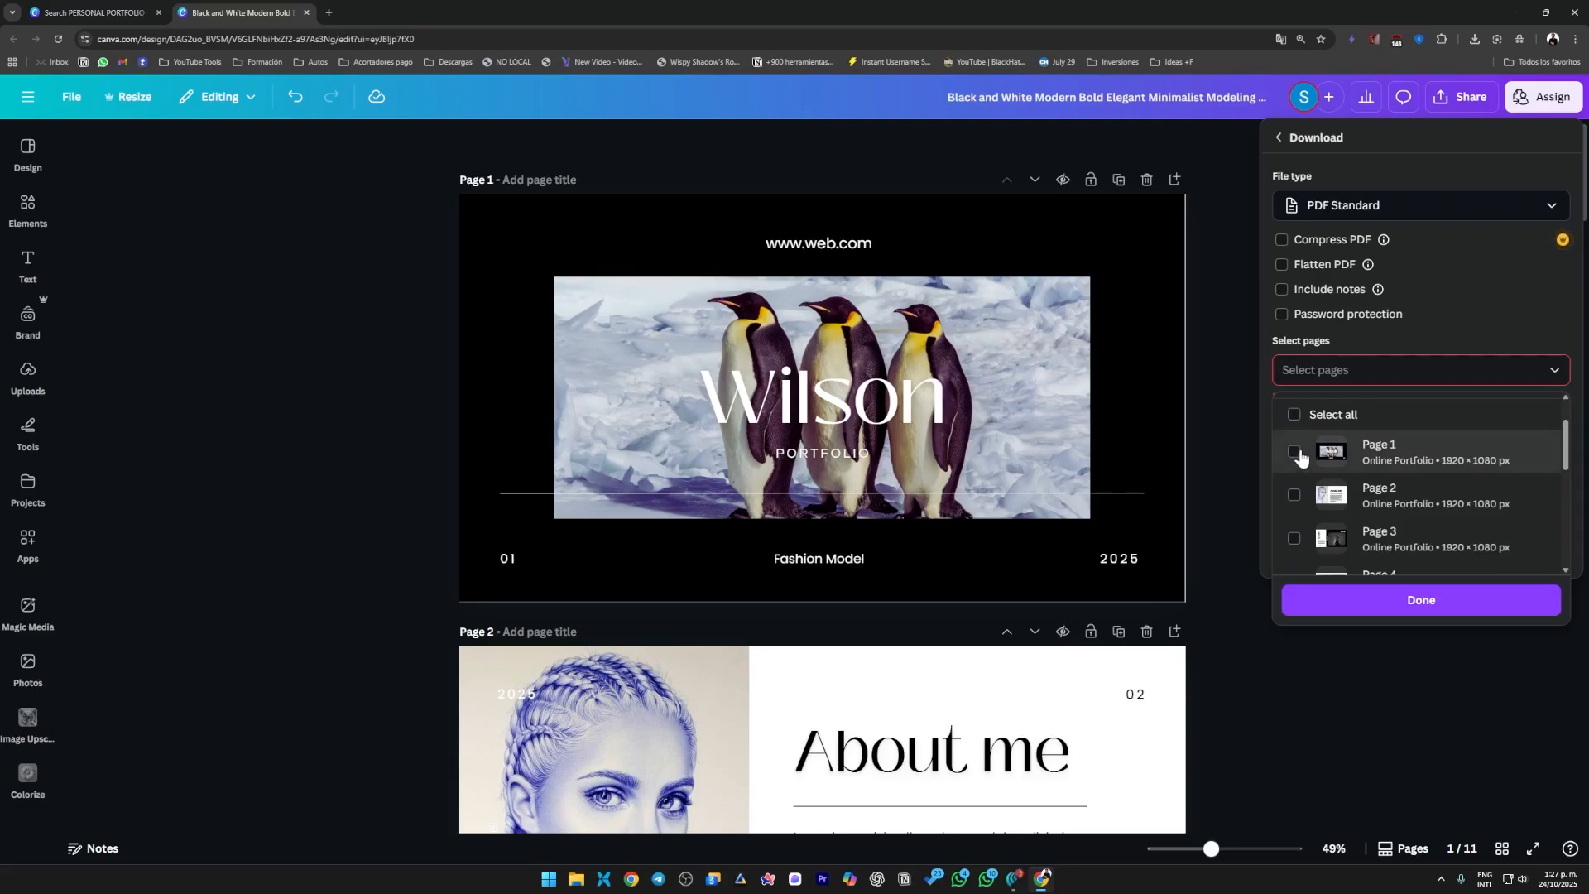
click(1296, 453)
click(1294, 495)
scroll(1300, 496, down, 1)
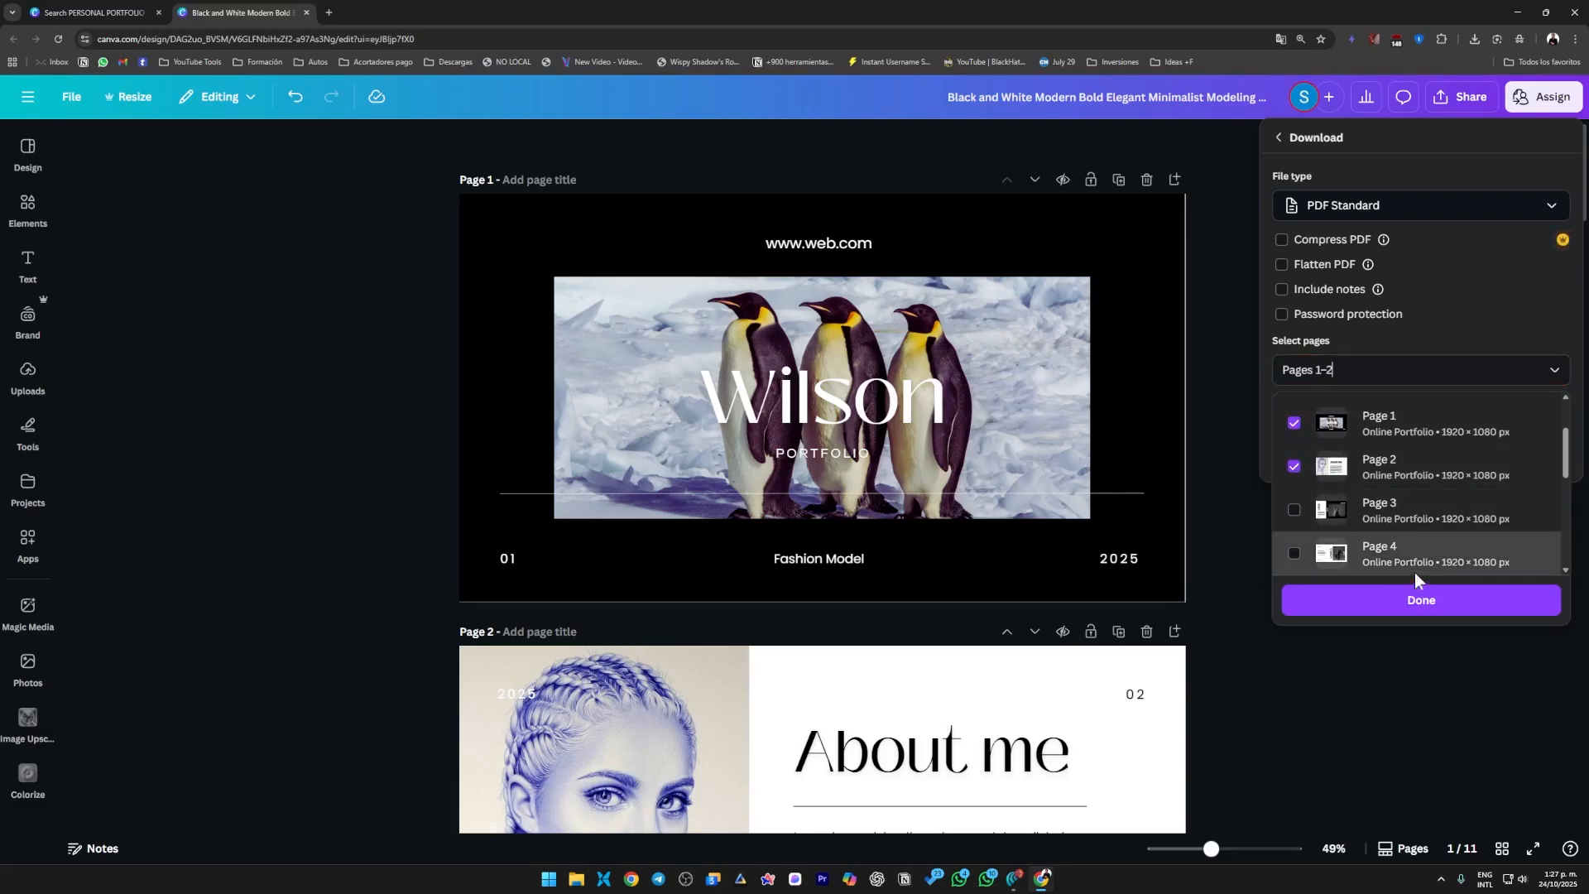
scroll(1324, 497, up, 3)
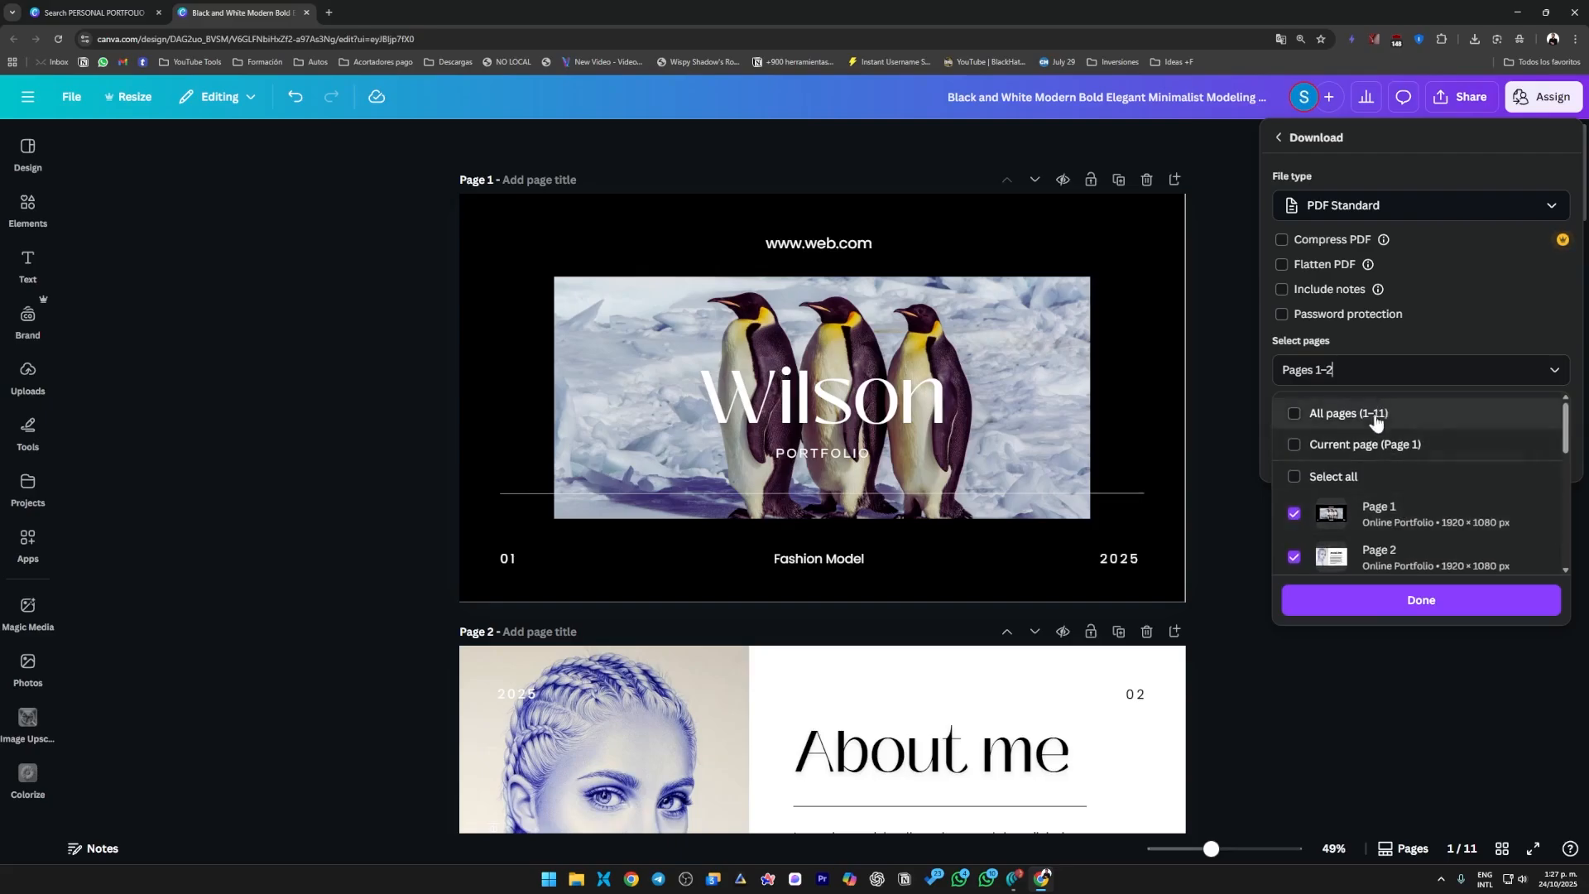
click(1421, 600)
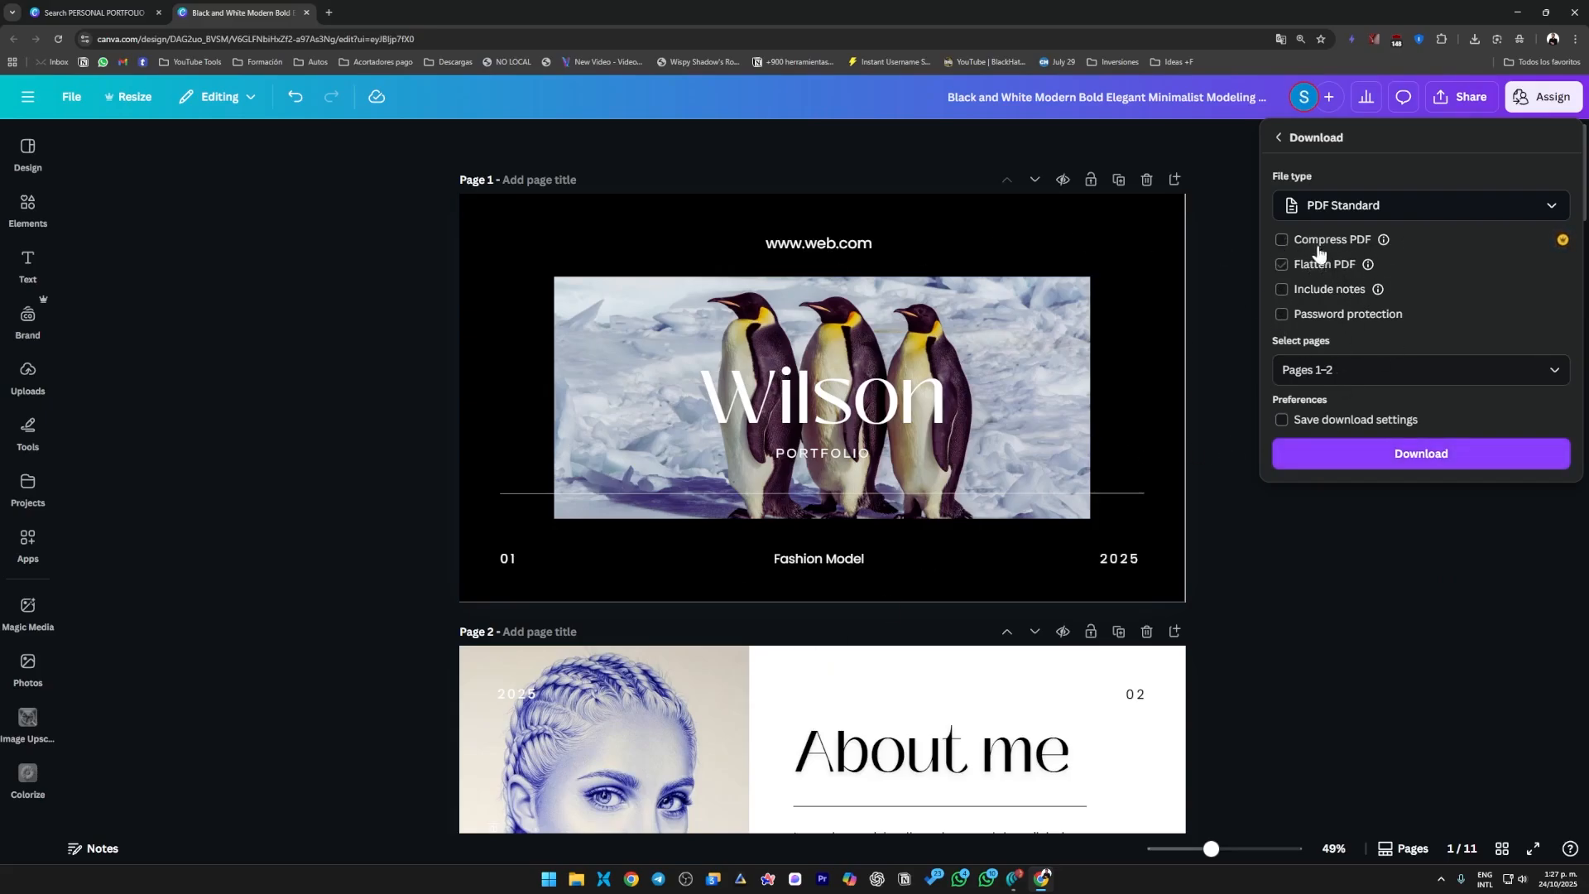
click(1421, 454)
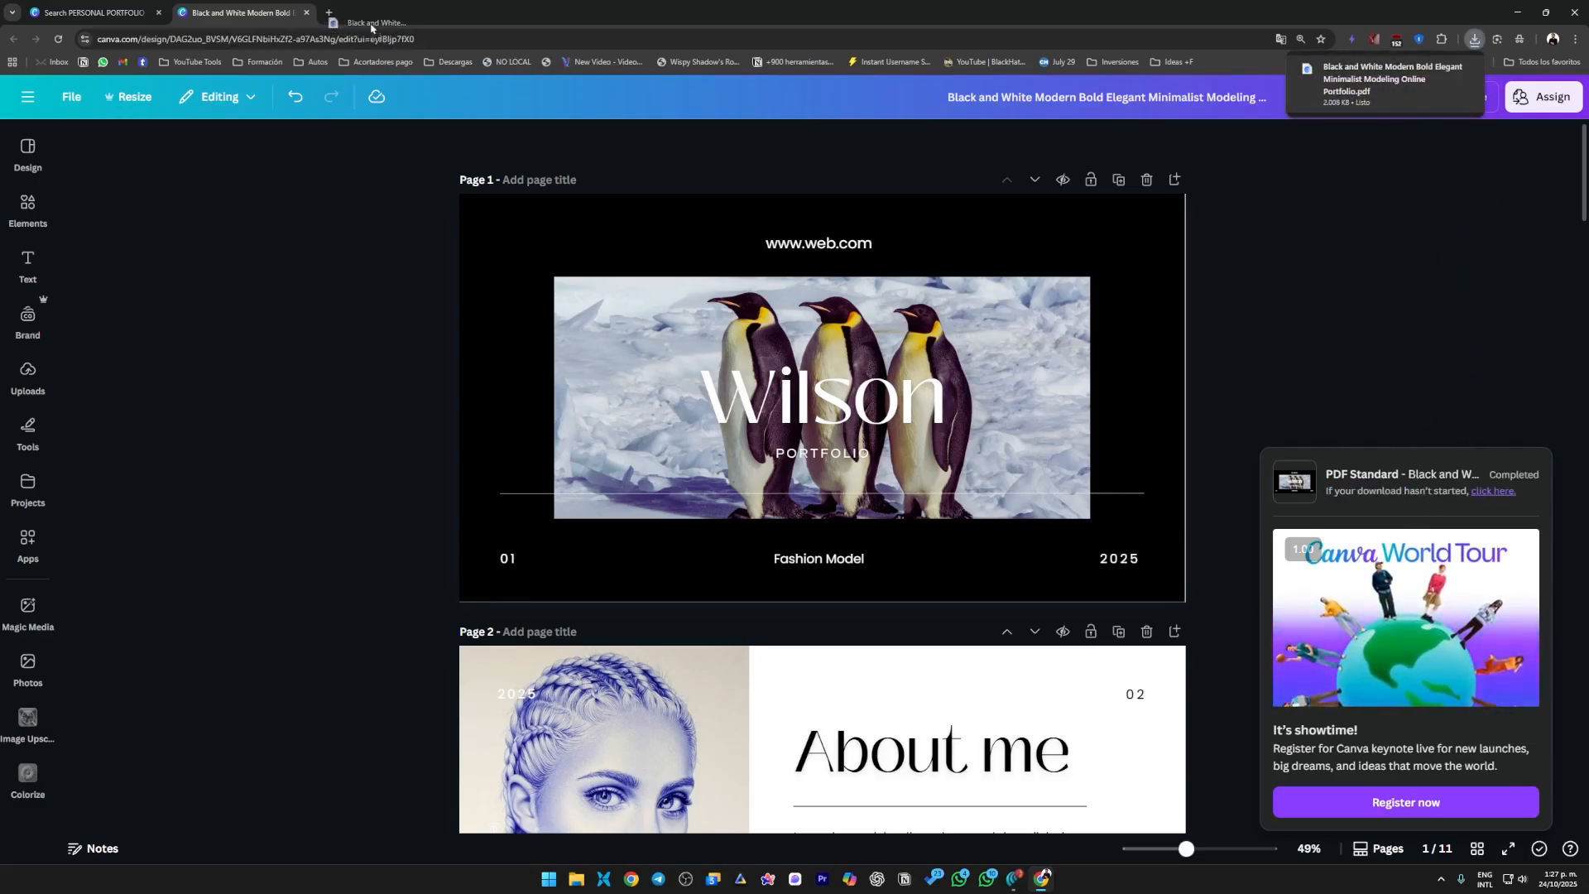
Open the downloaded PDF in a new browser tab and look through its cover and "About me" pages.
drag(371, 27, 372, 23)
scroll(1192, 543, down, 4)
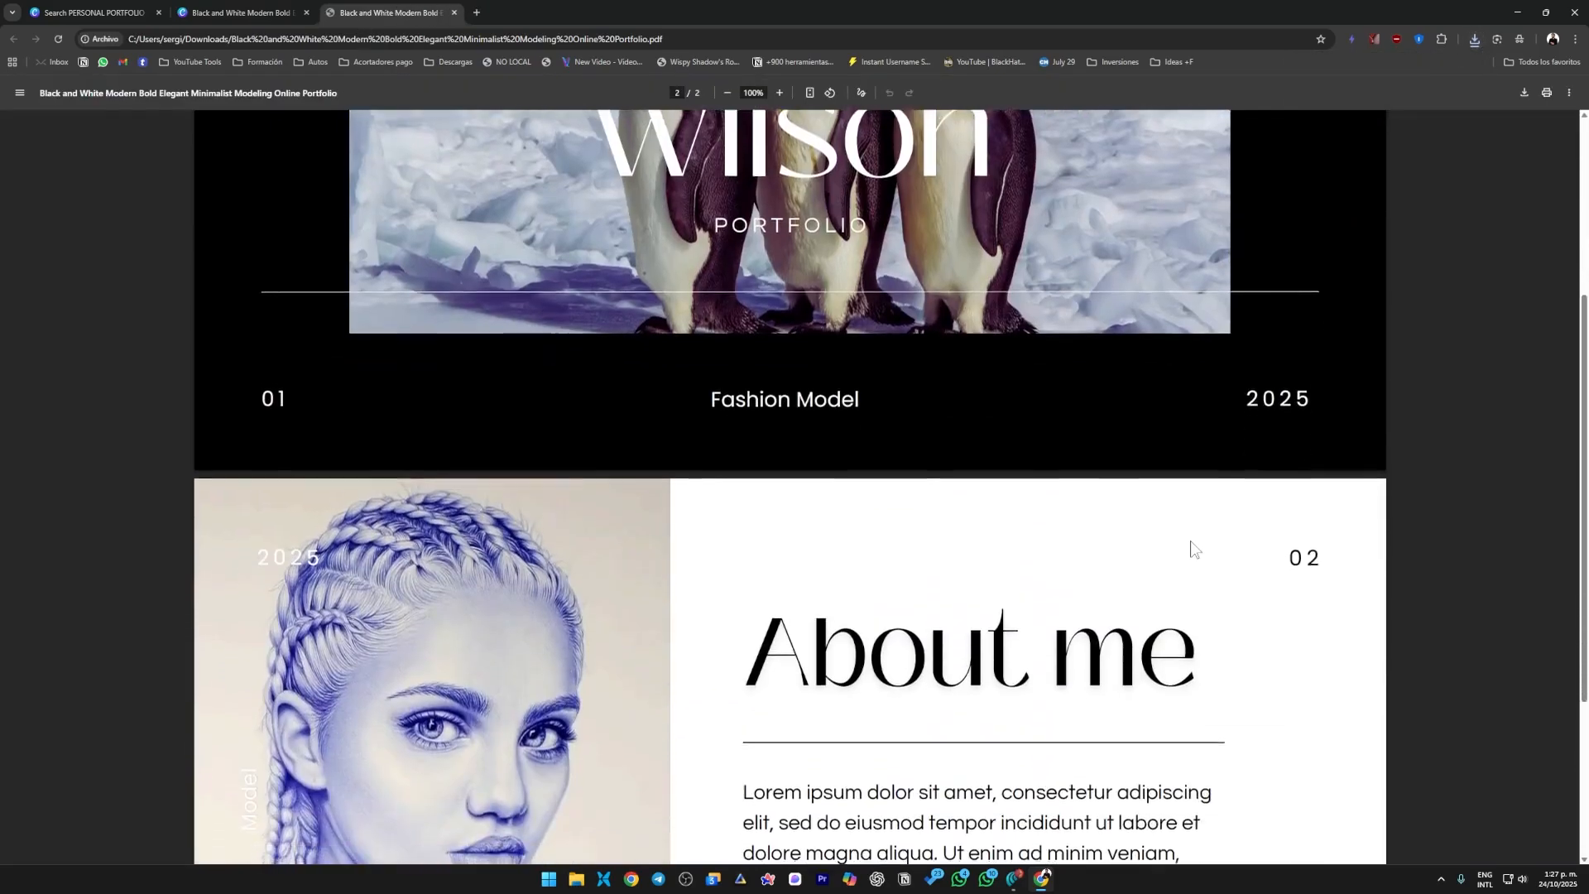
scroll(1192, 547, down, 3)
scroll(1192, 546, up, 5)
scroll(1192, 546, down, 2)
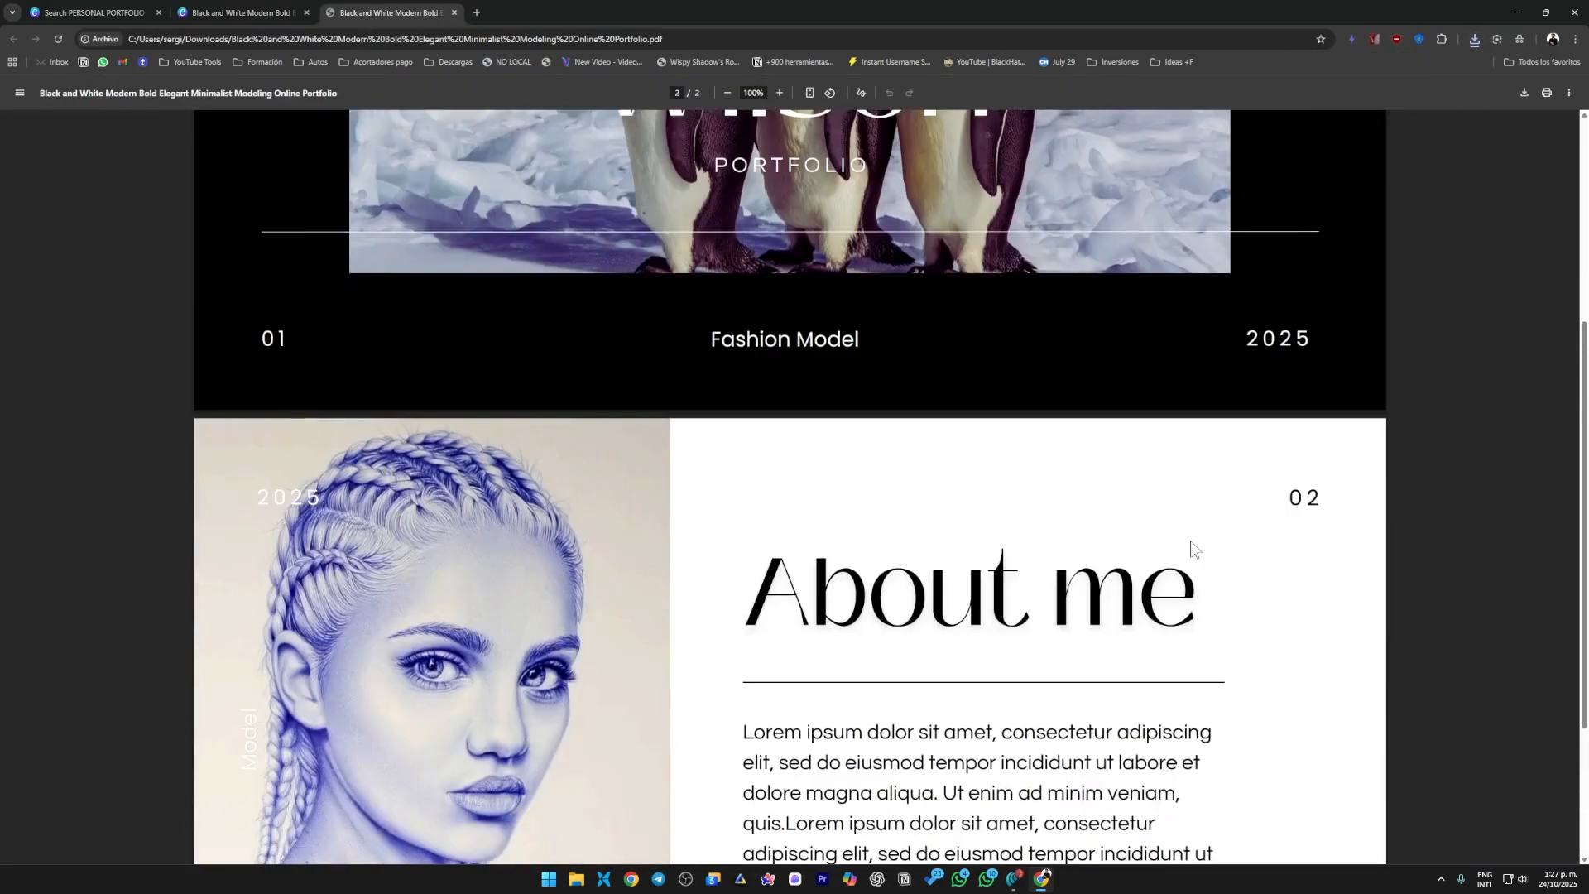
scroll(1192, 549, down, 3)
scroll(1103, 572, up, 7)
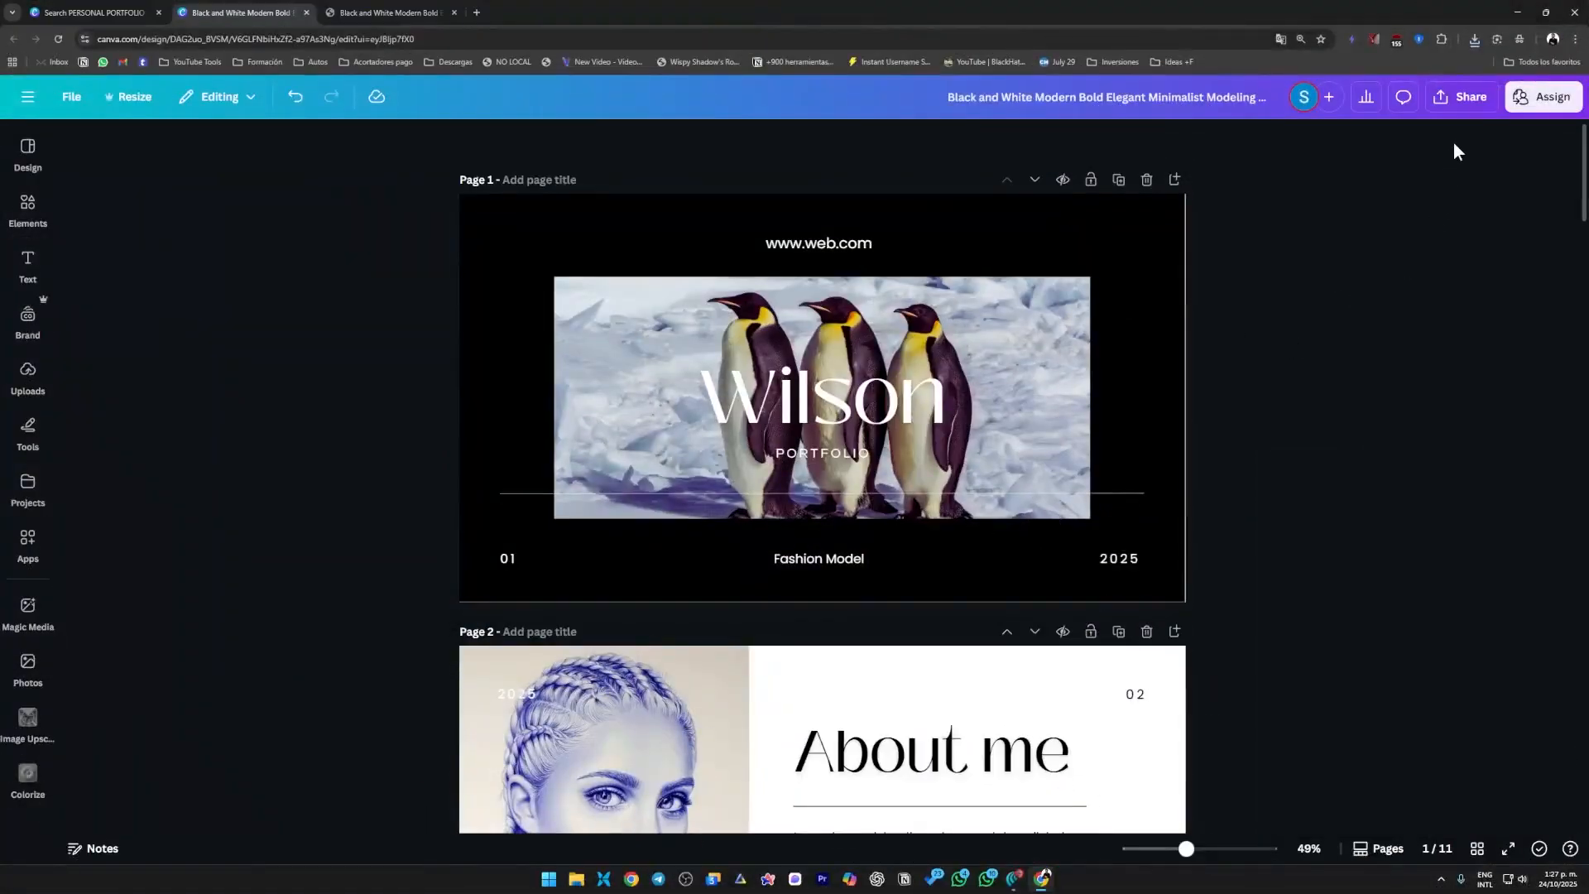
Return to the Canva design, create a public view link for it and check the link's access options.
click(1465, 97)
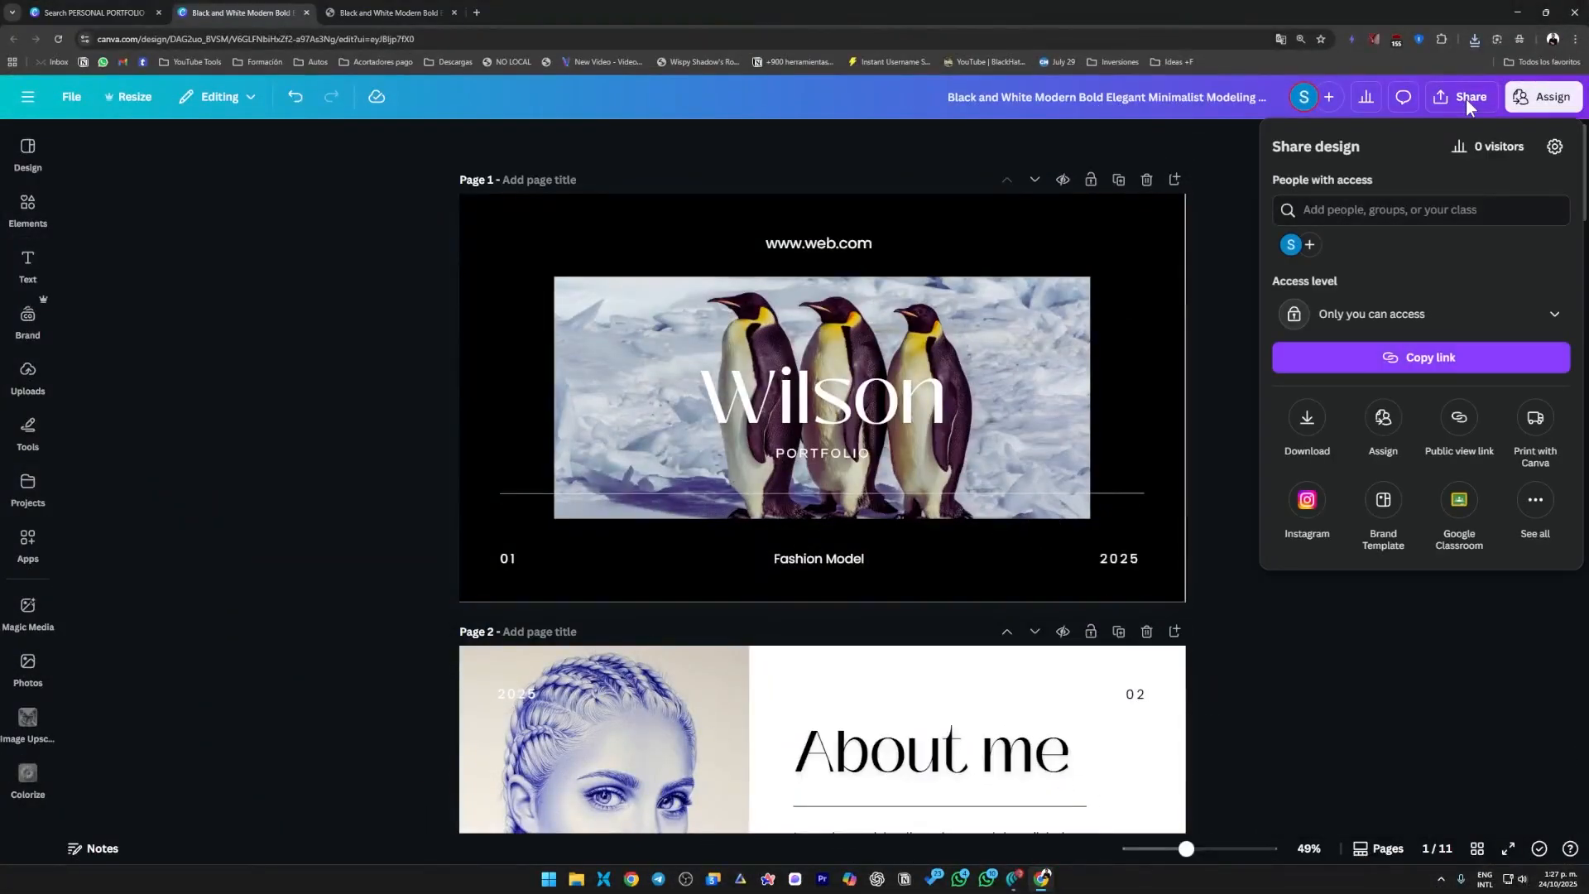
click(1461, 422)
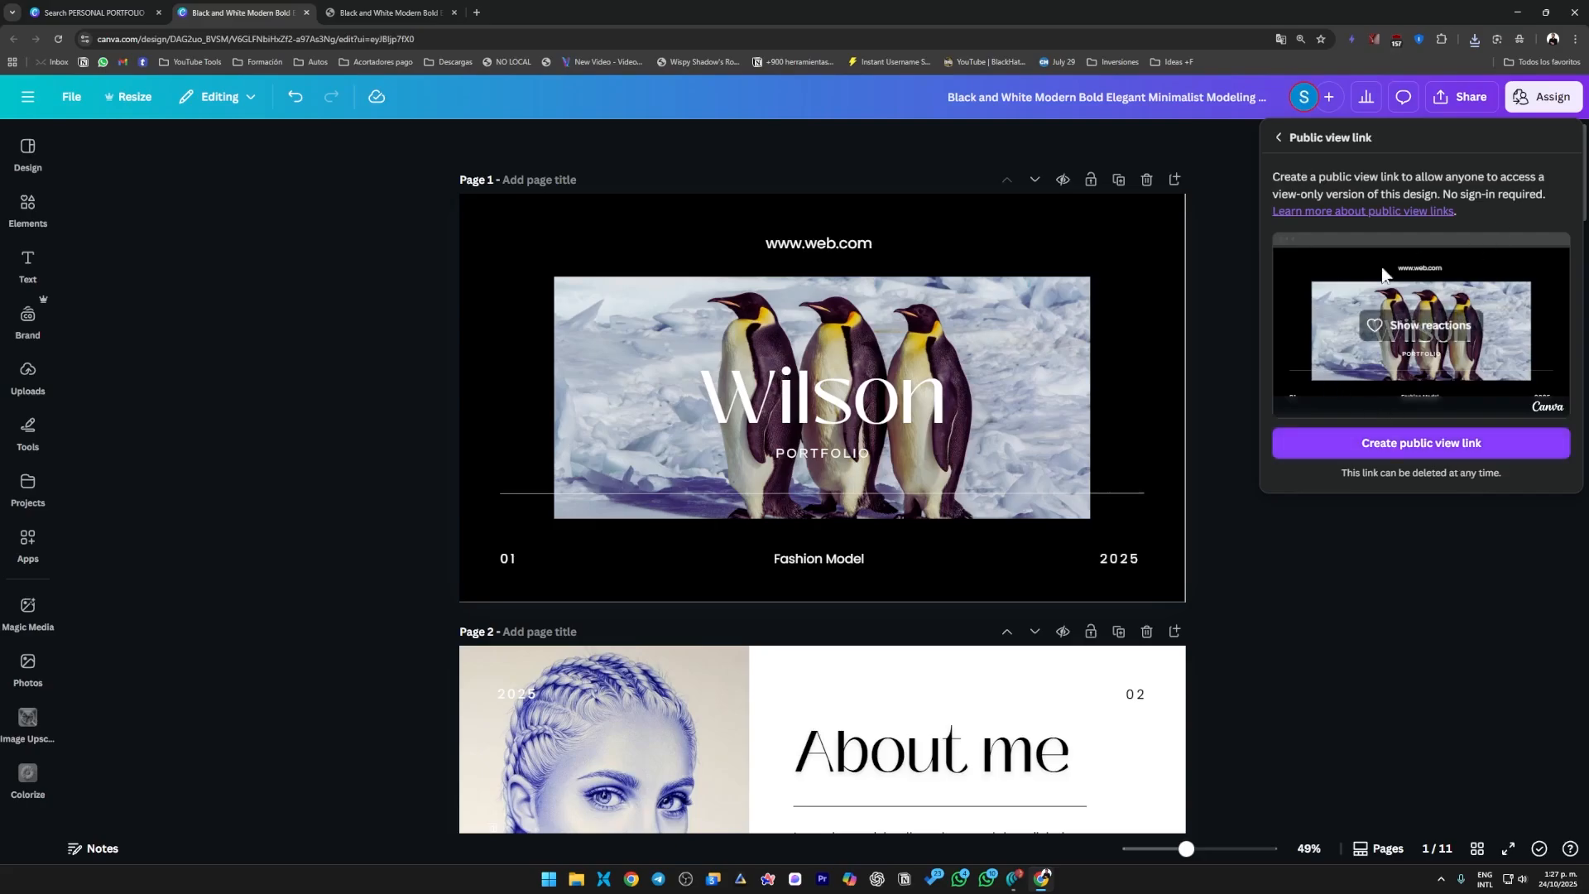
click(1444, 443)
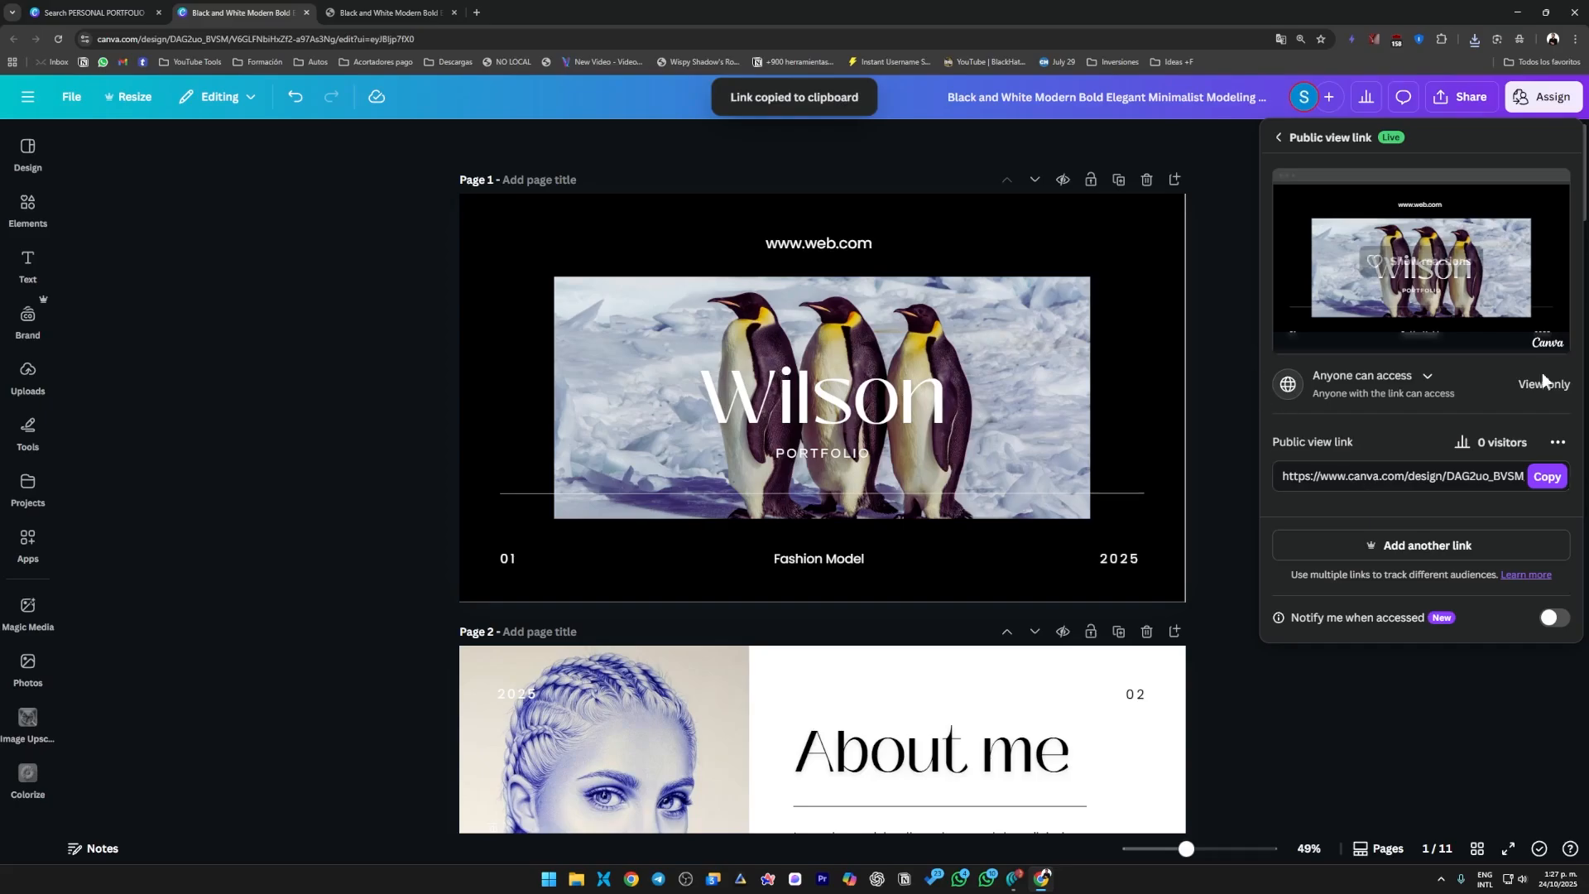
click(1393, 383)
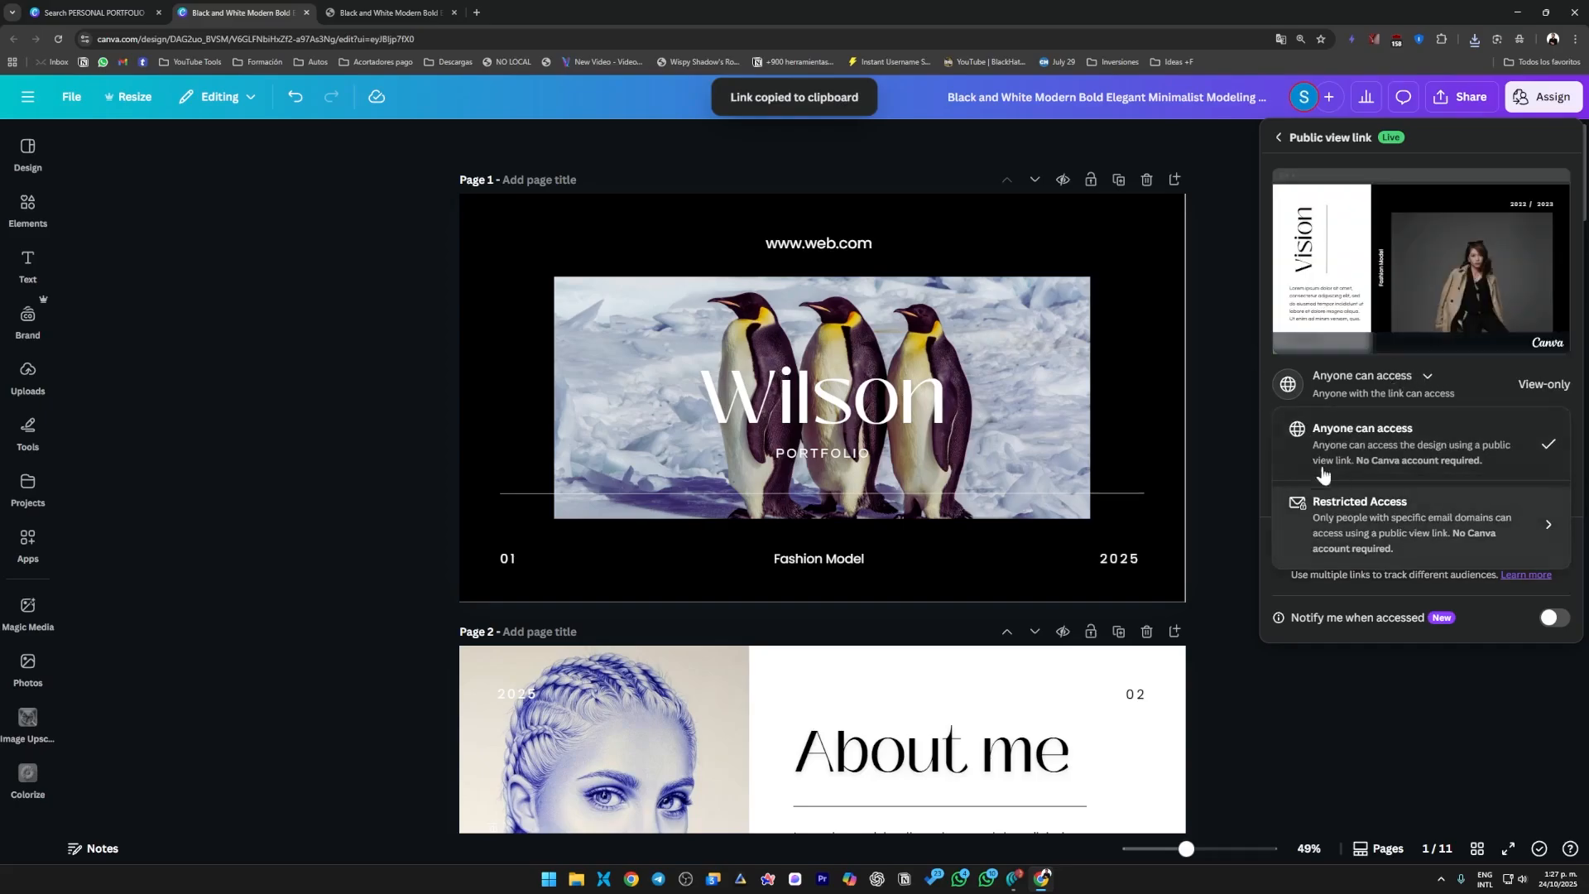
click(1558, 389)
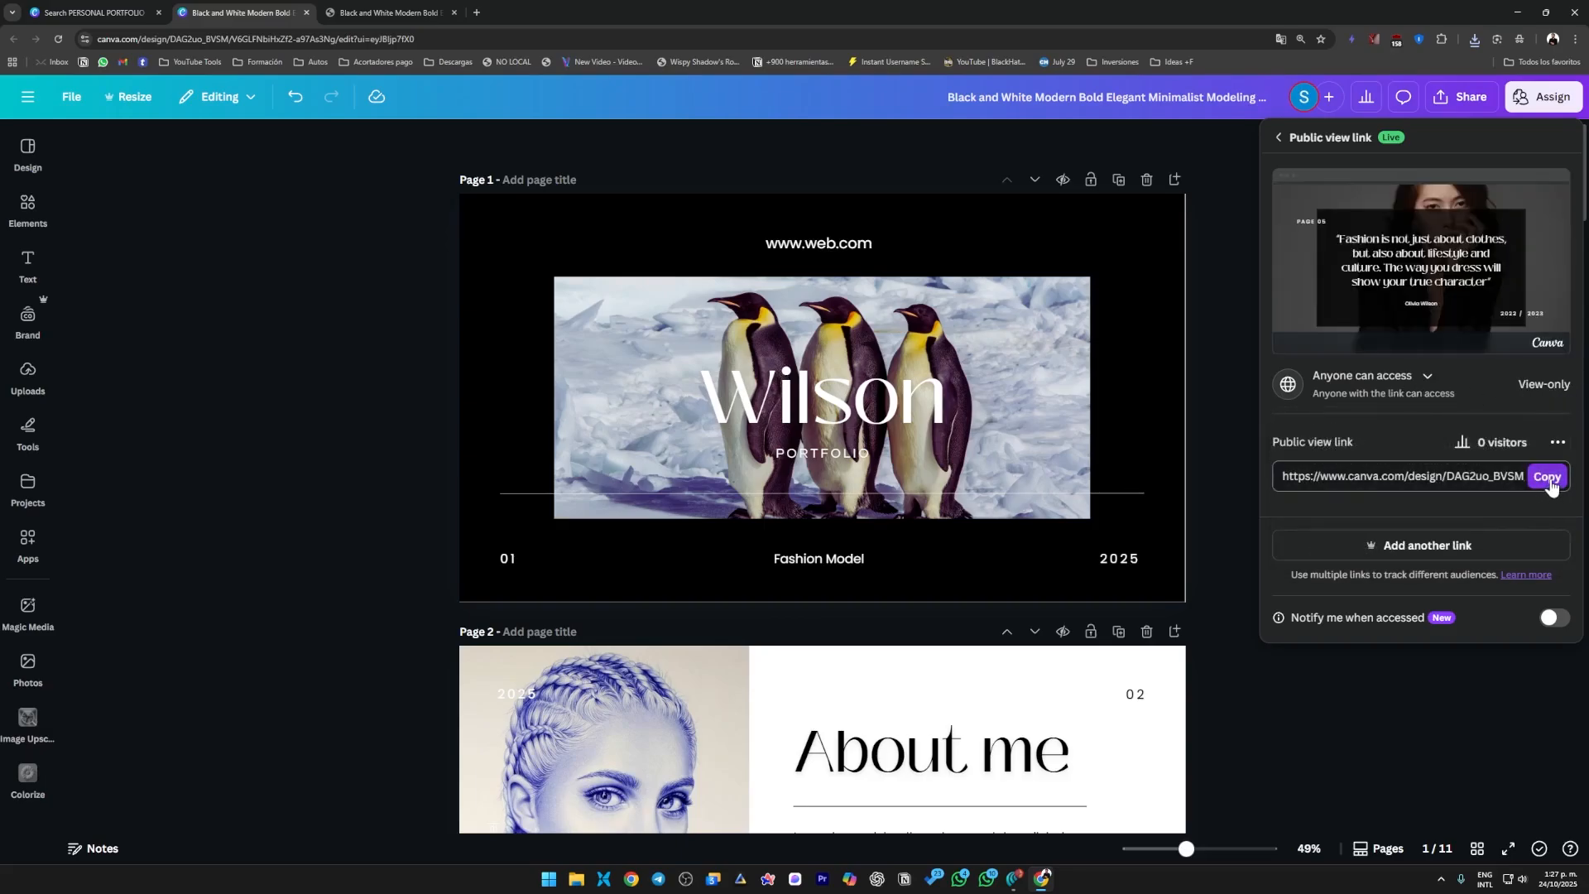
Copy the public view link, open it in a new incognito window and accept all cookies.
click(1575, 39)
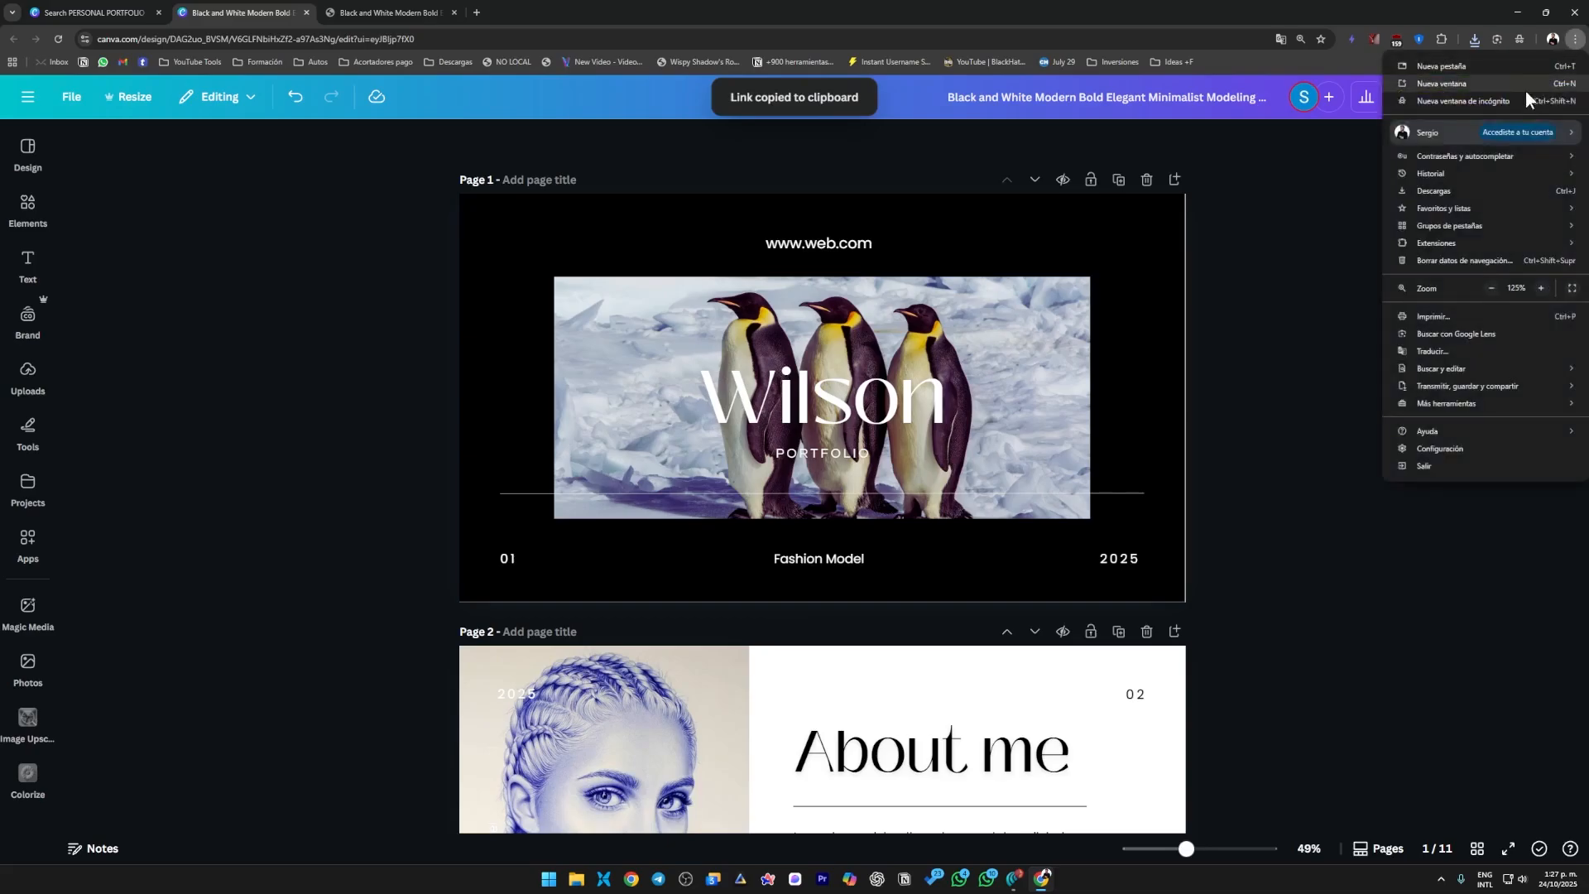
click(1541, 96)
key(ctrl+v)
key(Return)
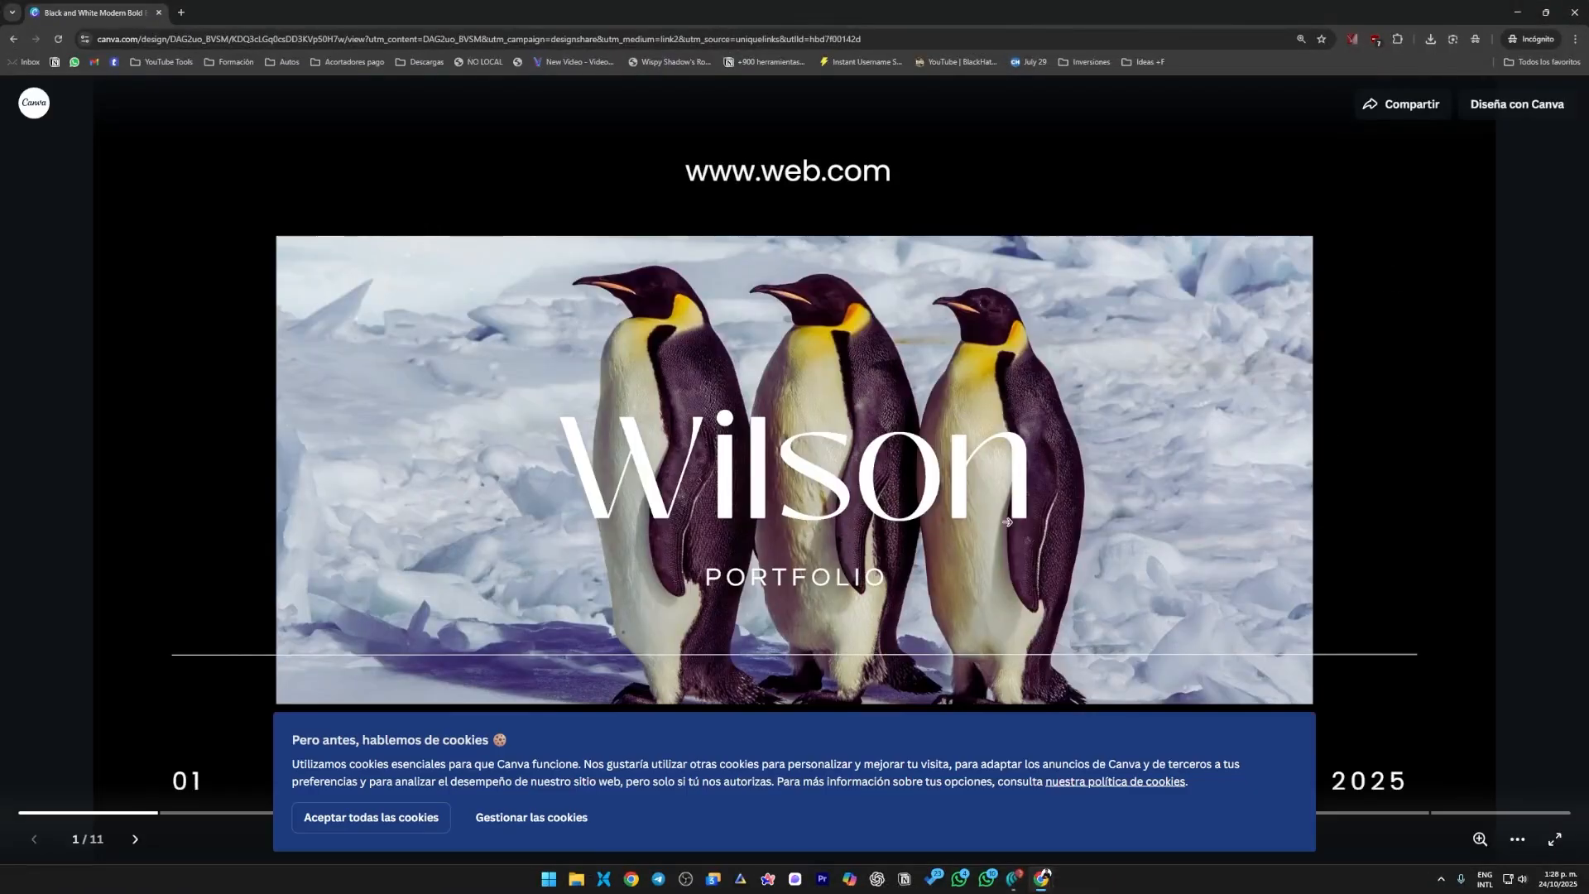
click(391, 828)
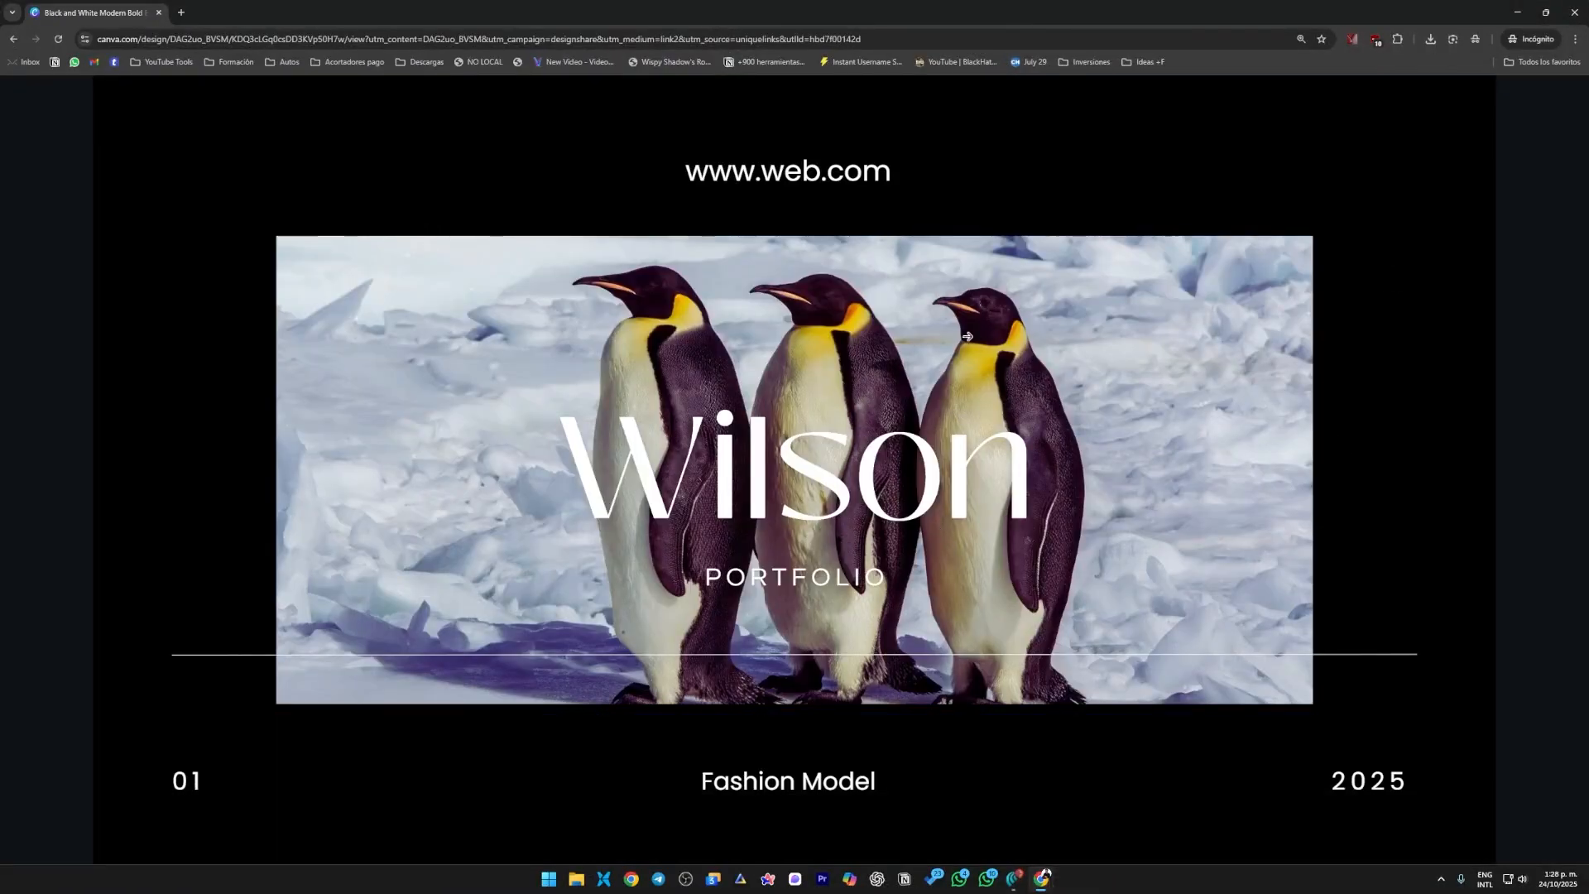
Page back and forth between the cover and "About me" pages of the shared view and close the incognito window.
click(1262, 454)
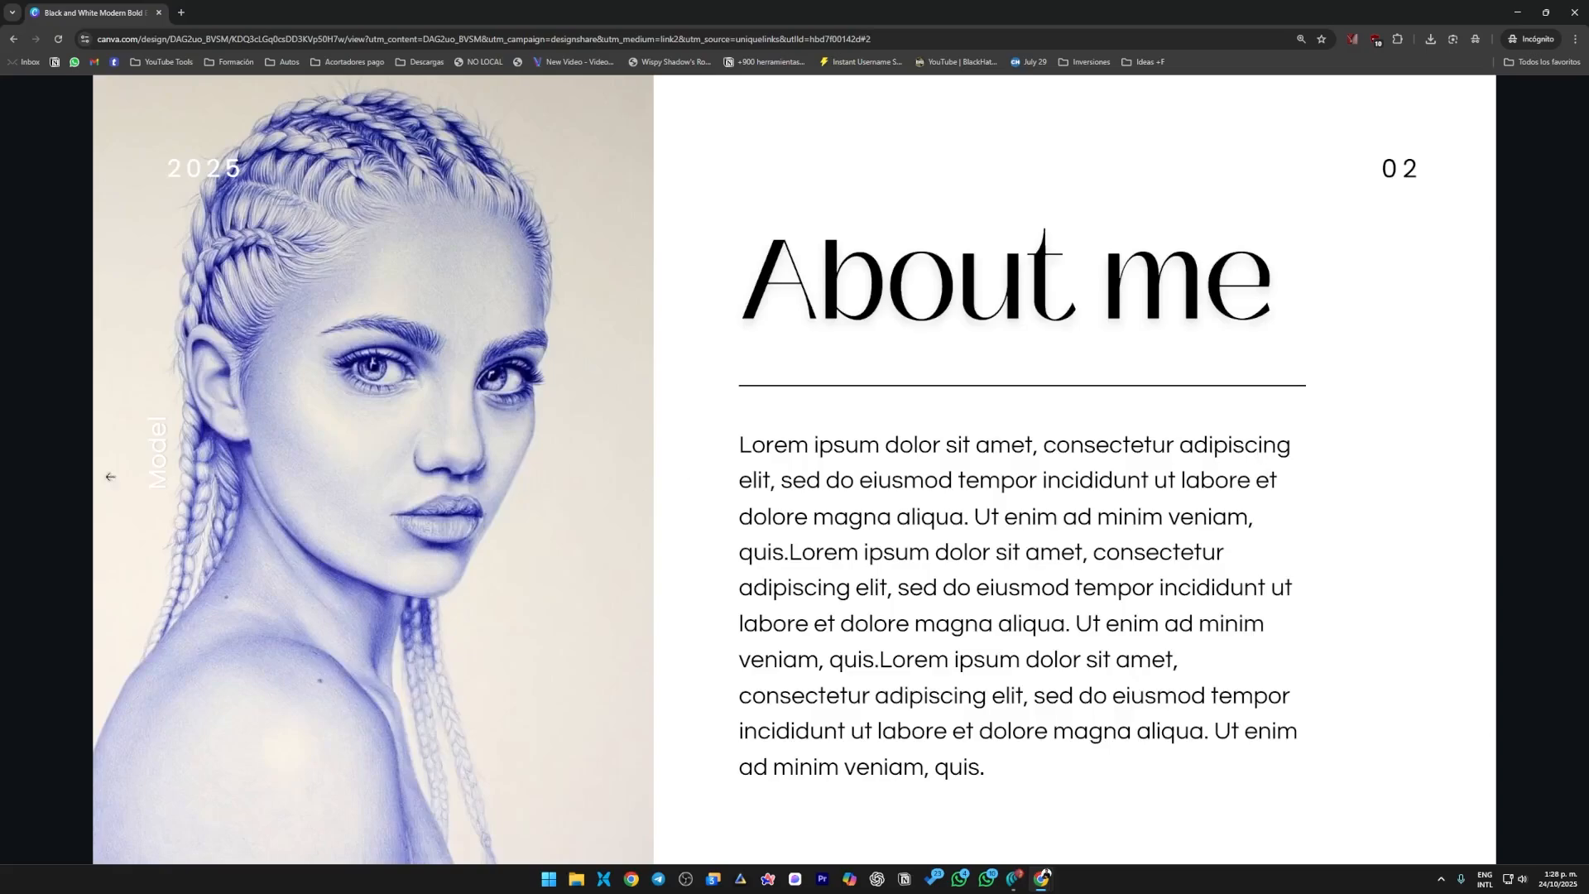
click(110, 477)
click(1172, 458)
click(85, 421)
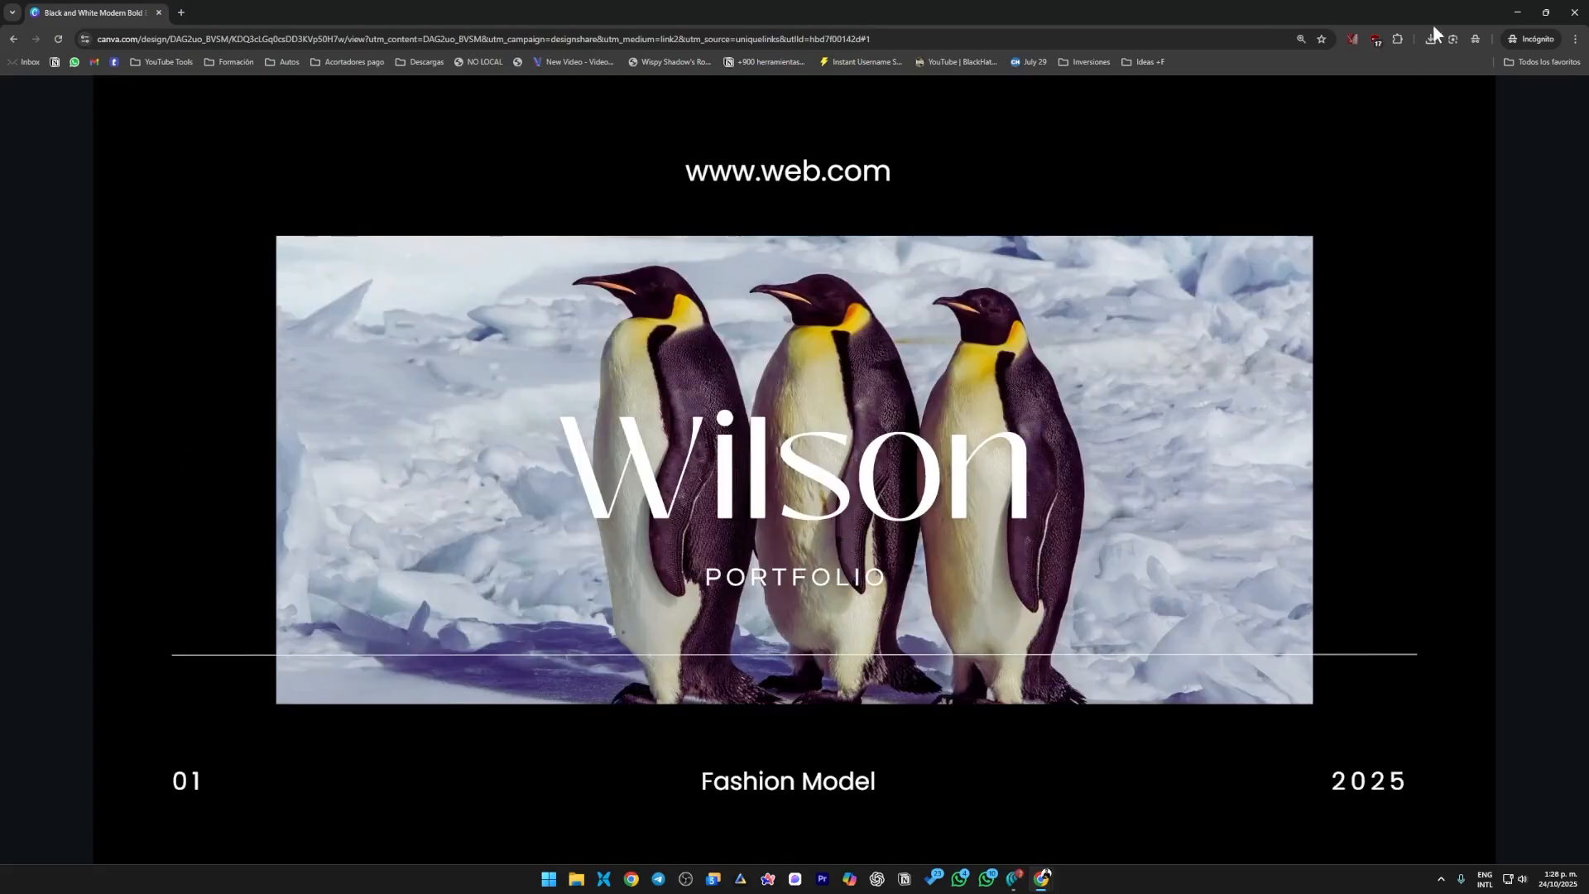
click(1574, 13)
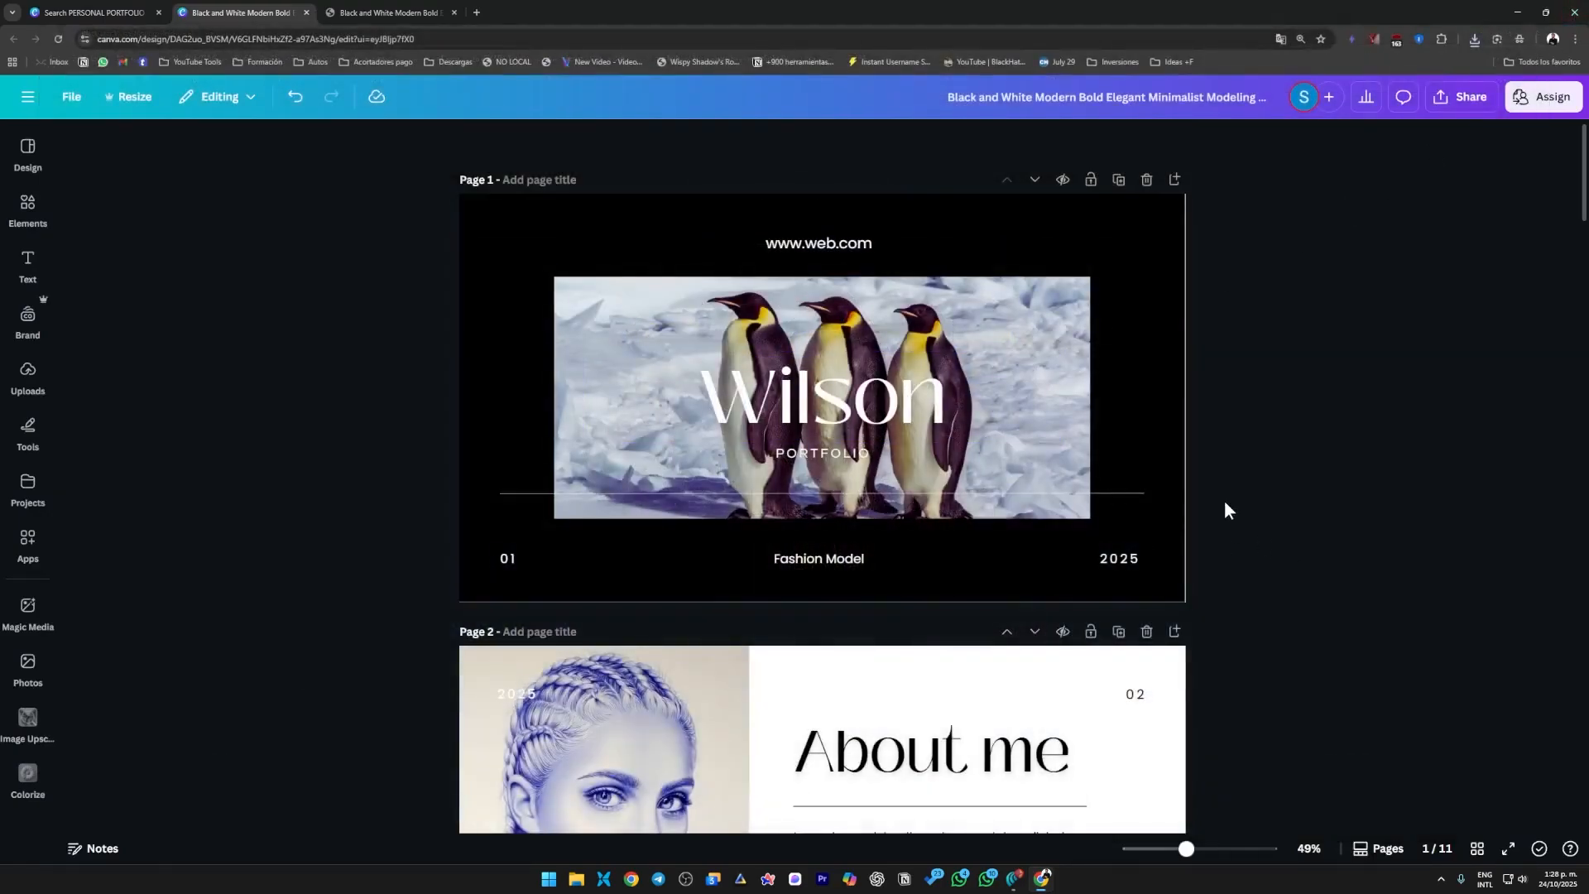
Add the copied public view link as a hyperlink to the "About me" heading on page 2.
scroll(825, 569, down, 2)
click(825, 570)
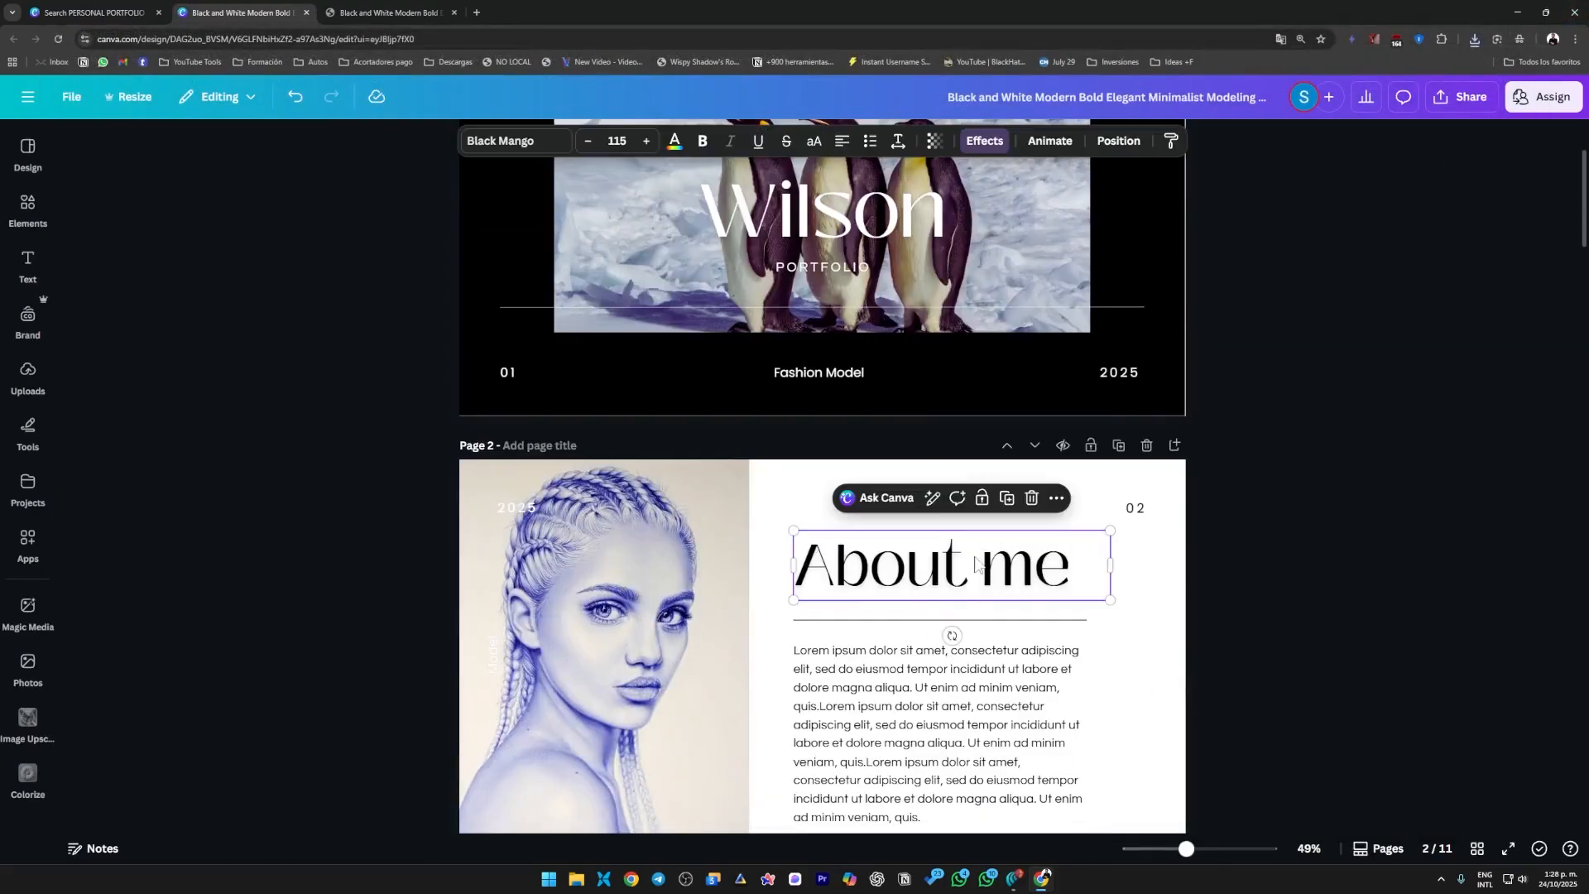
scroll(1033, 608, down, 3)
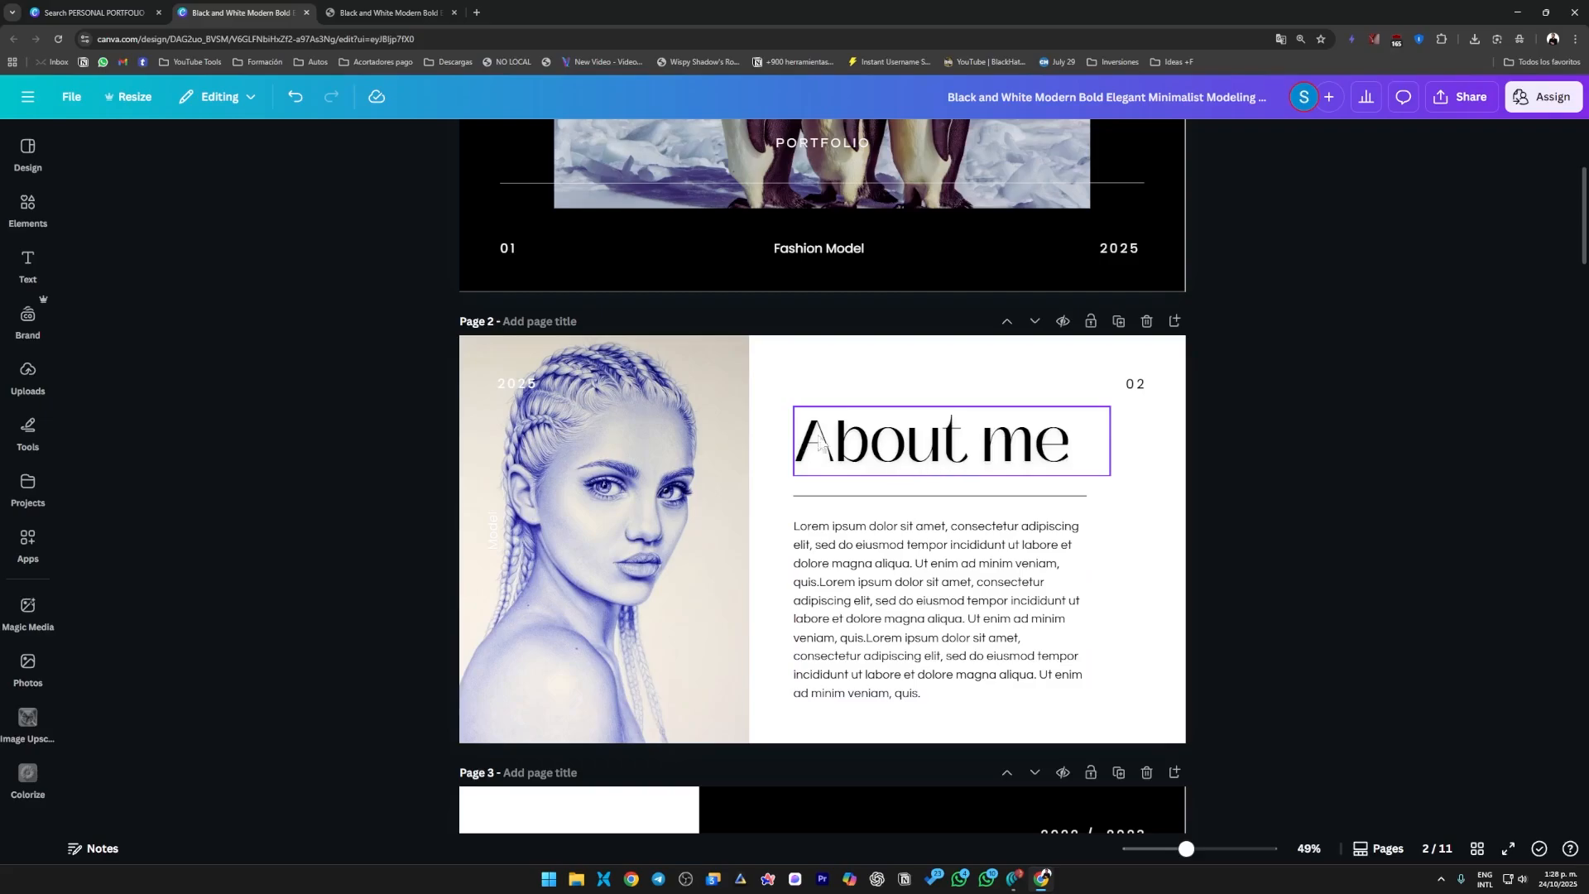
click(629, 495)
click(949, 454)
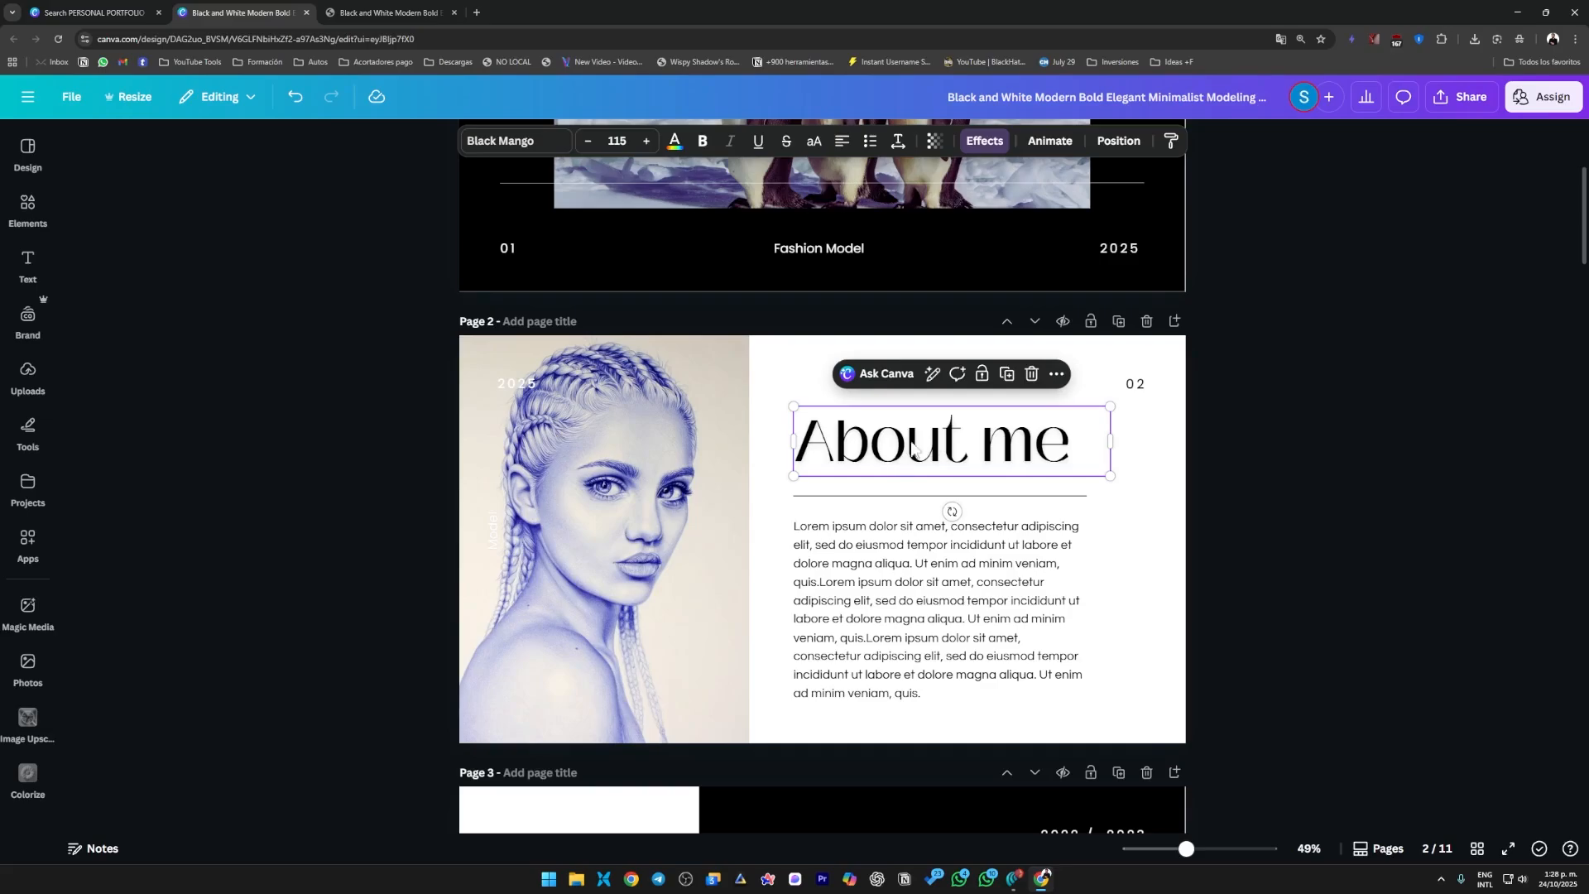
click(1057, 375)
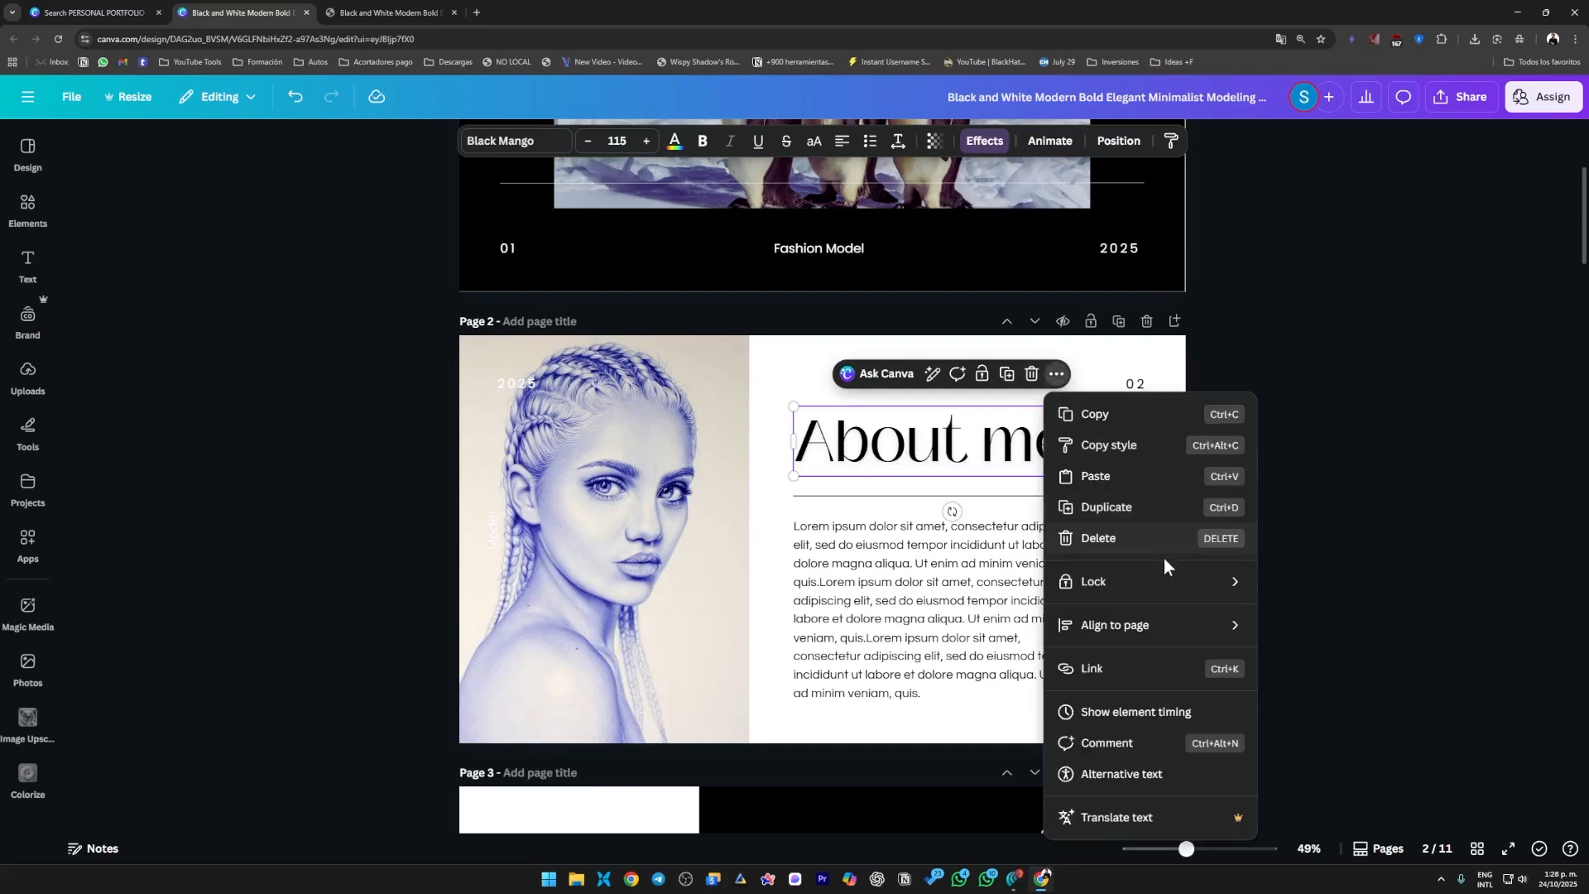
click(1110, 680)
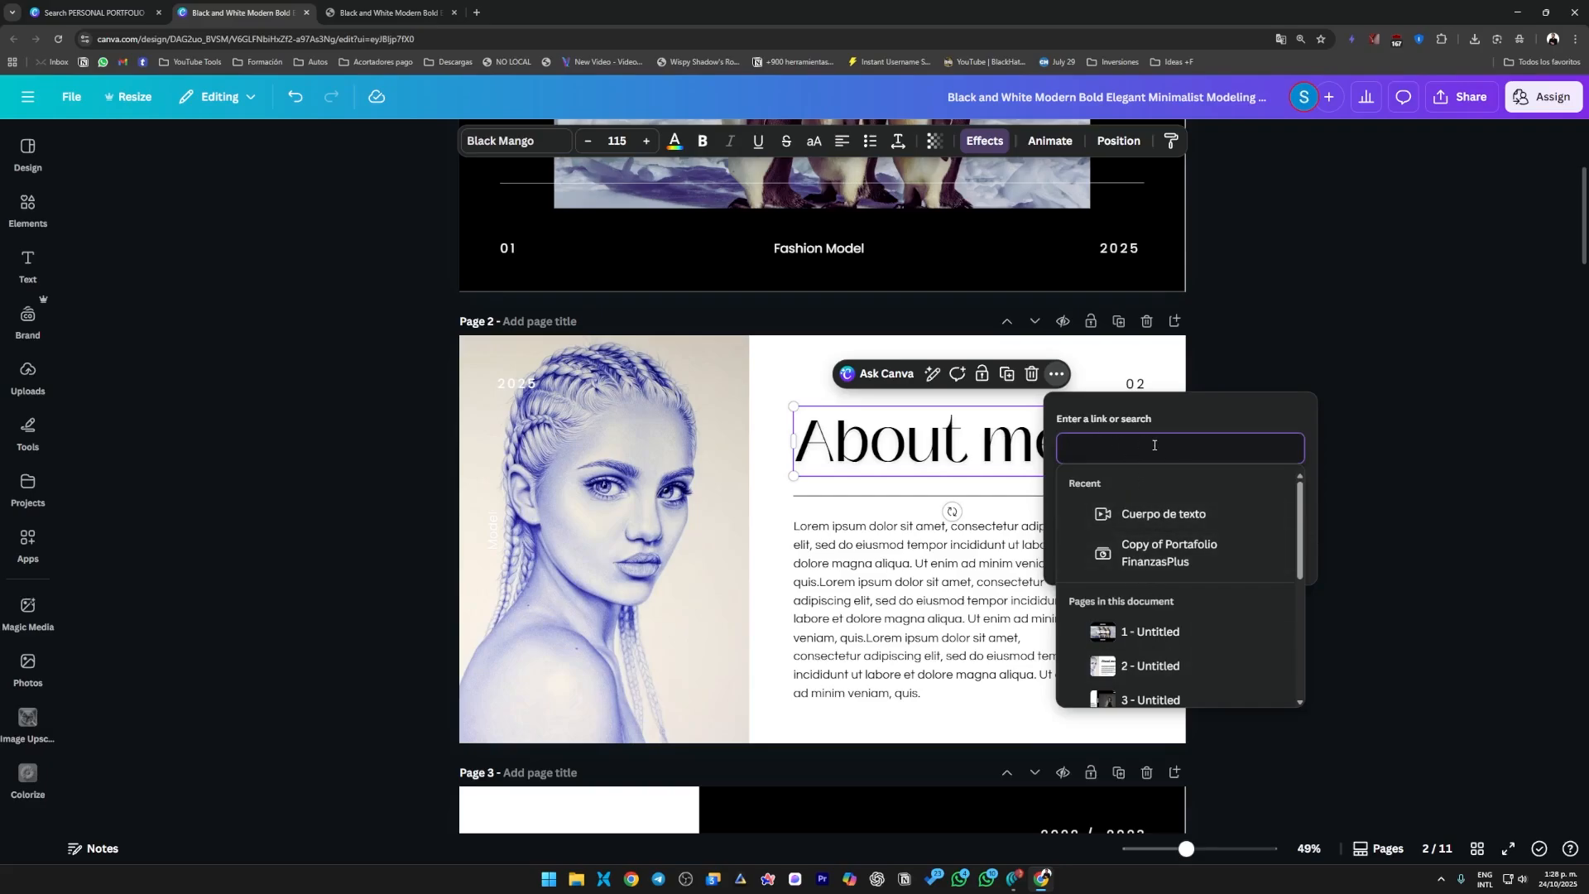
key(ctrl+v)
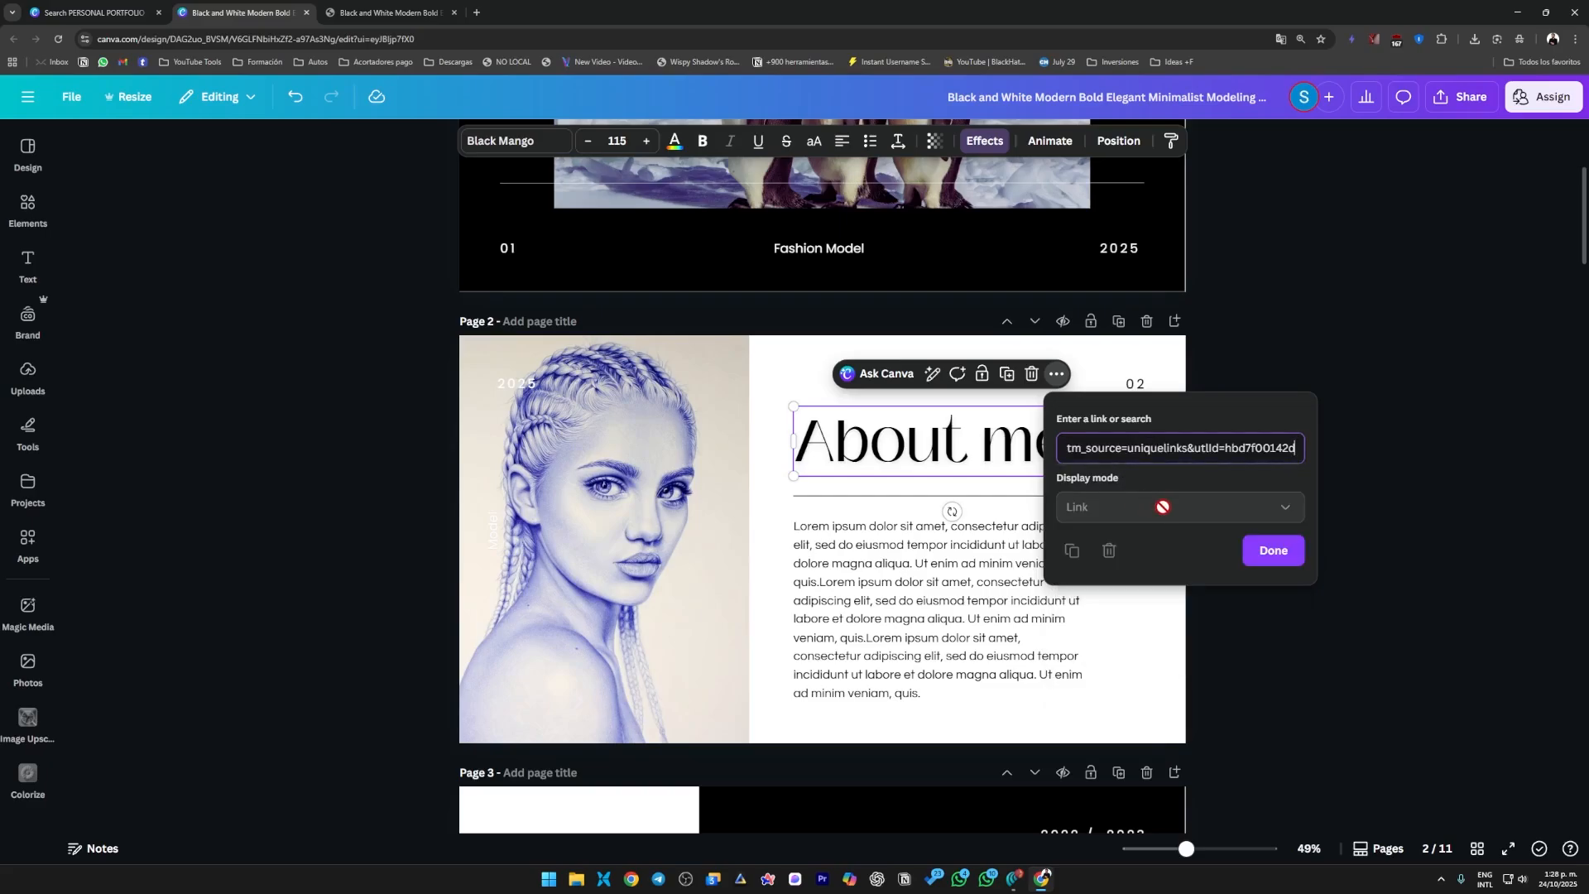
click(1275, 550)
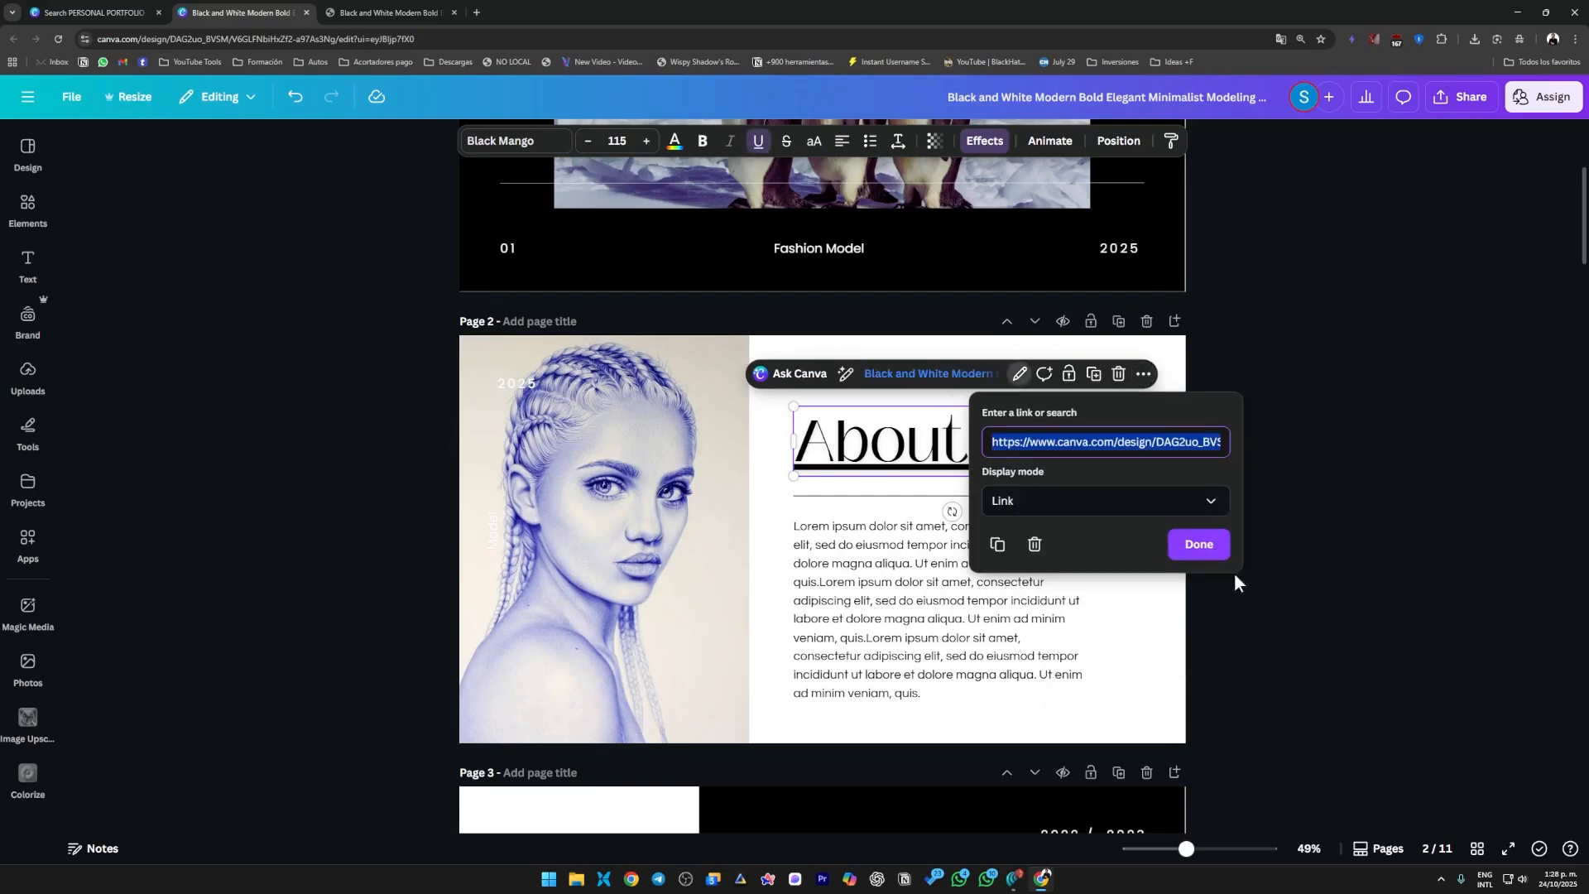
click(1198, 545)
click(1448, 375)
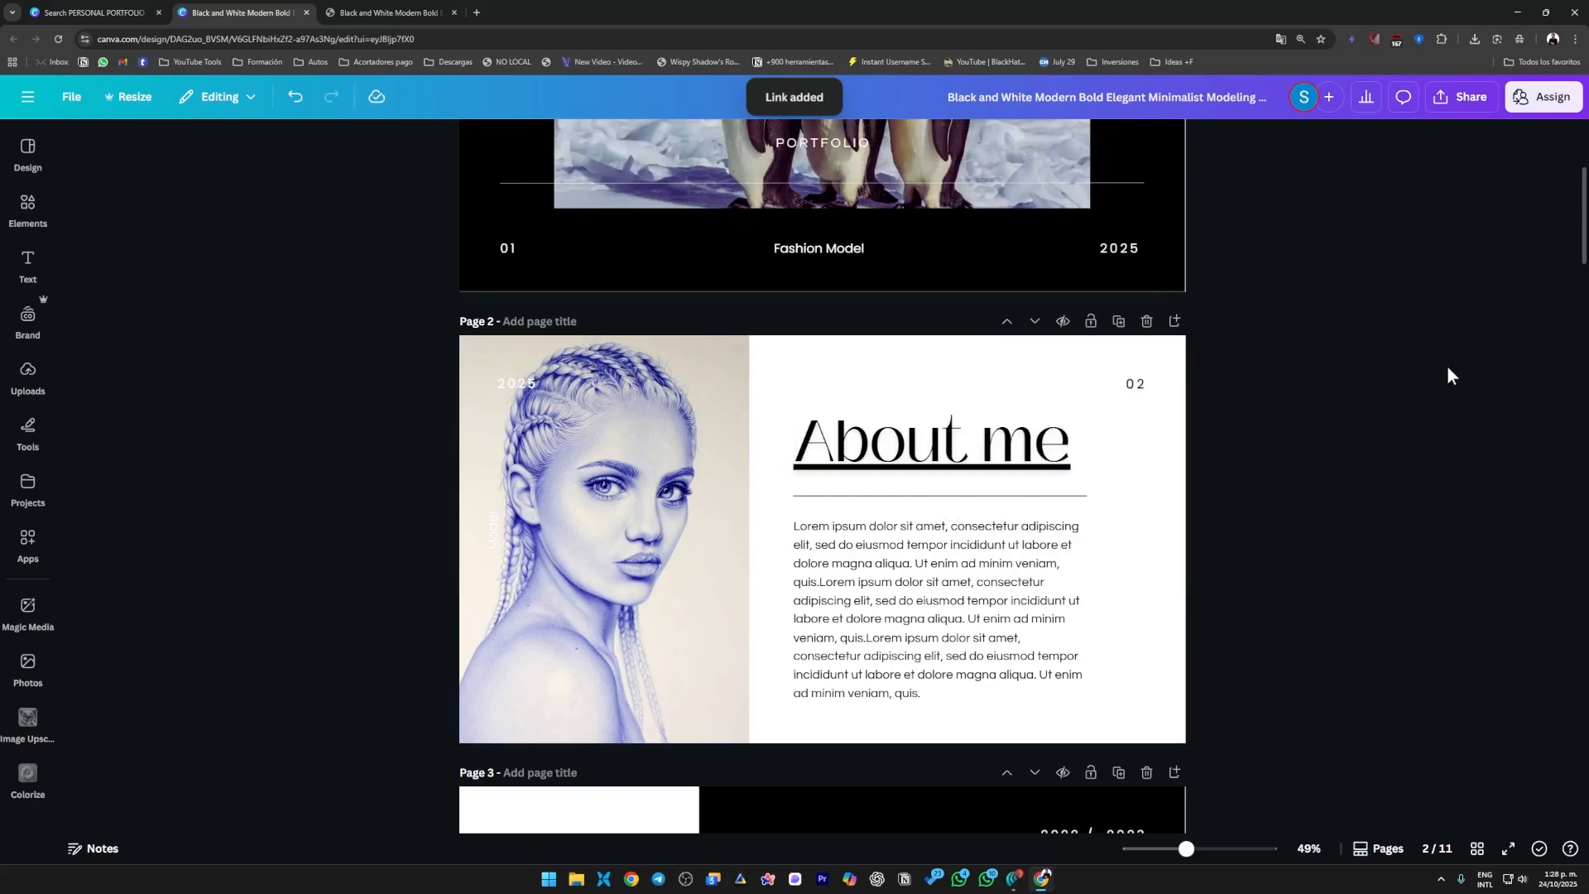
Open the public link in a new incognito window, check the "About me" heading on page 2 and close the window.
key(ctrl+shift+n)
key(ctrl+v)
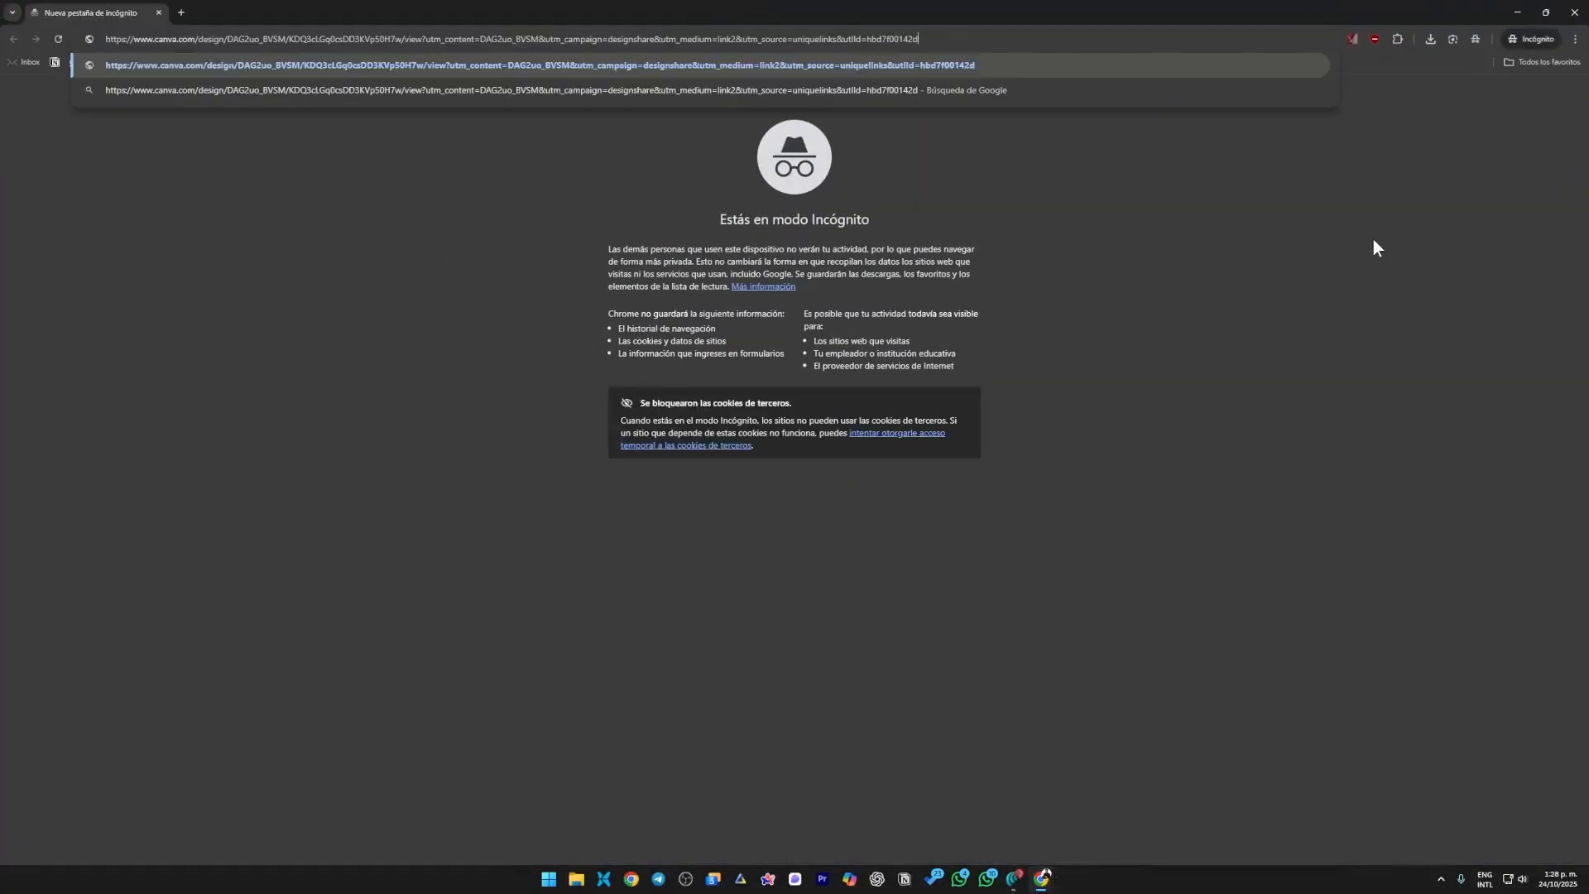
key(Return)
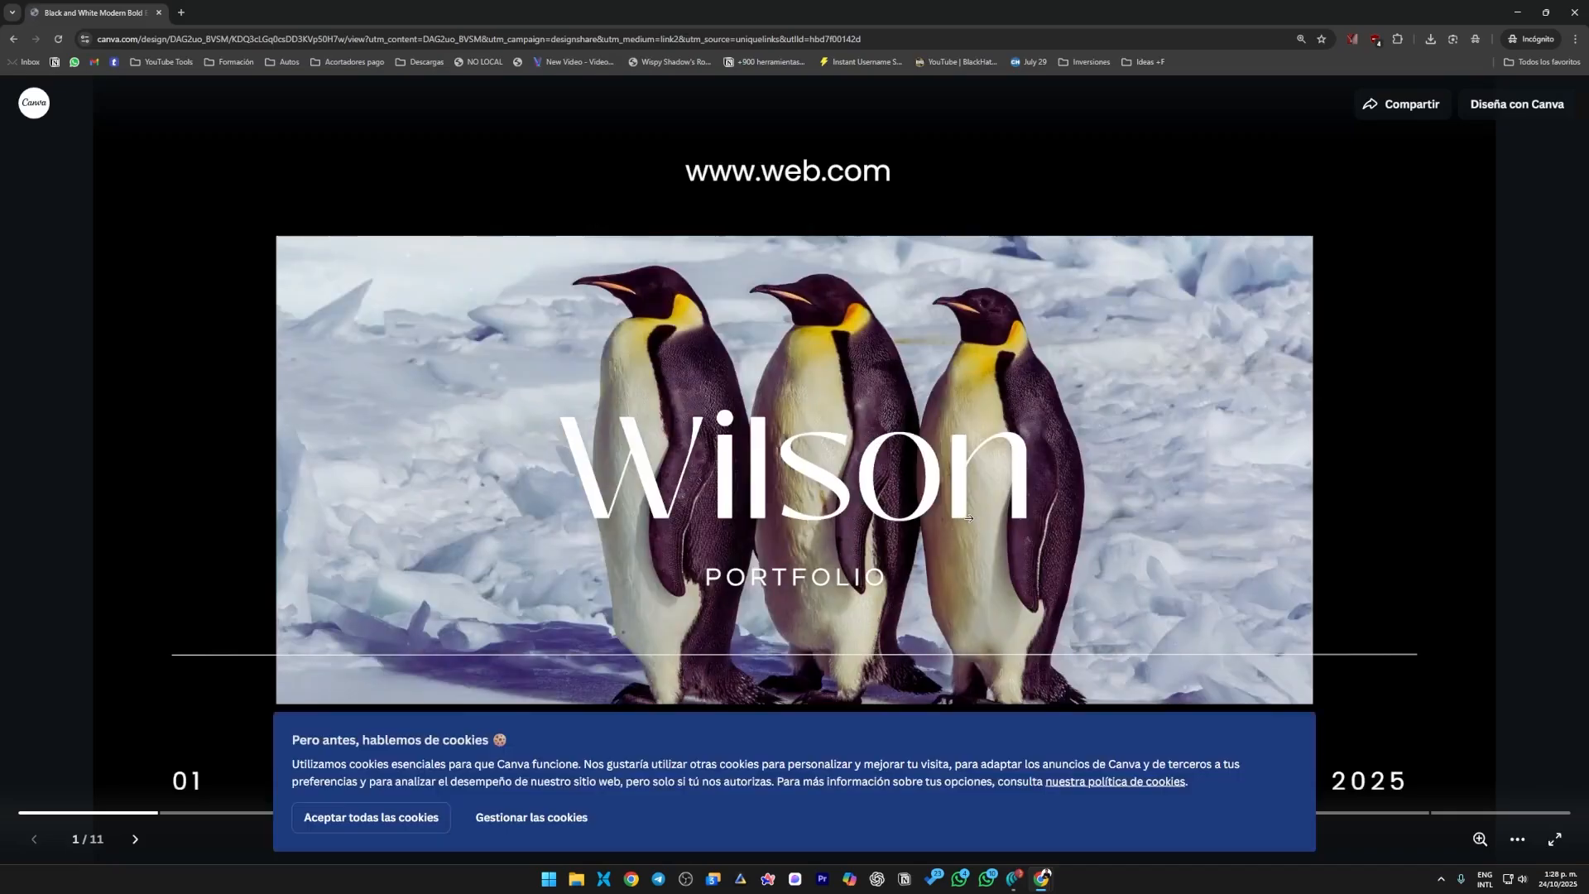
click(1299, 519)
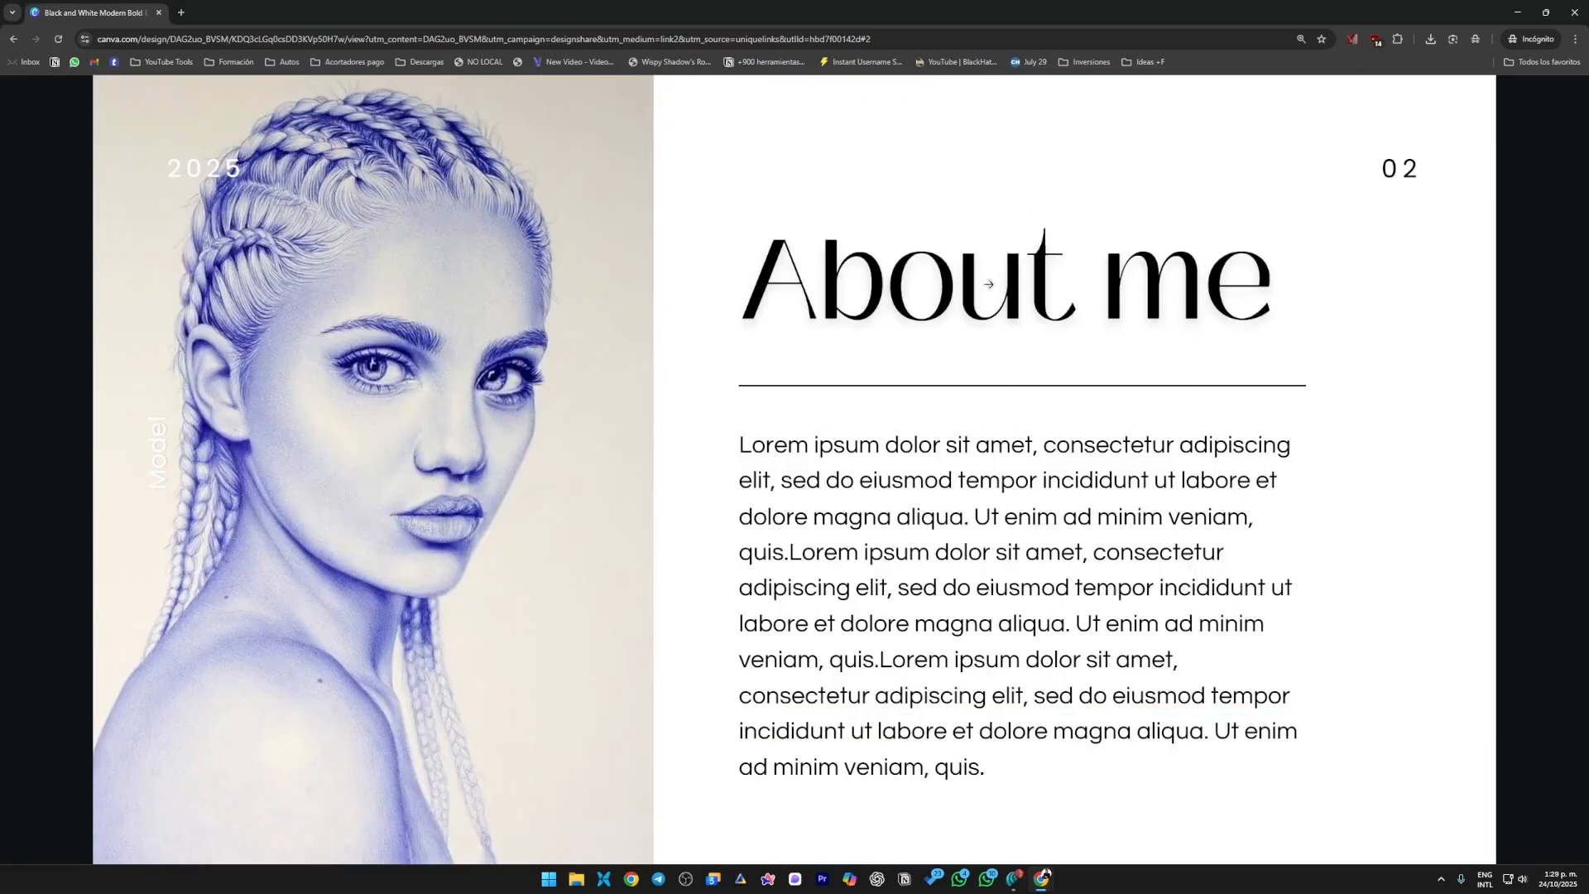
click(1574, 13)
Check the linked "About me" heading in the editor and copy the design's public view link again.
click(884, 447)
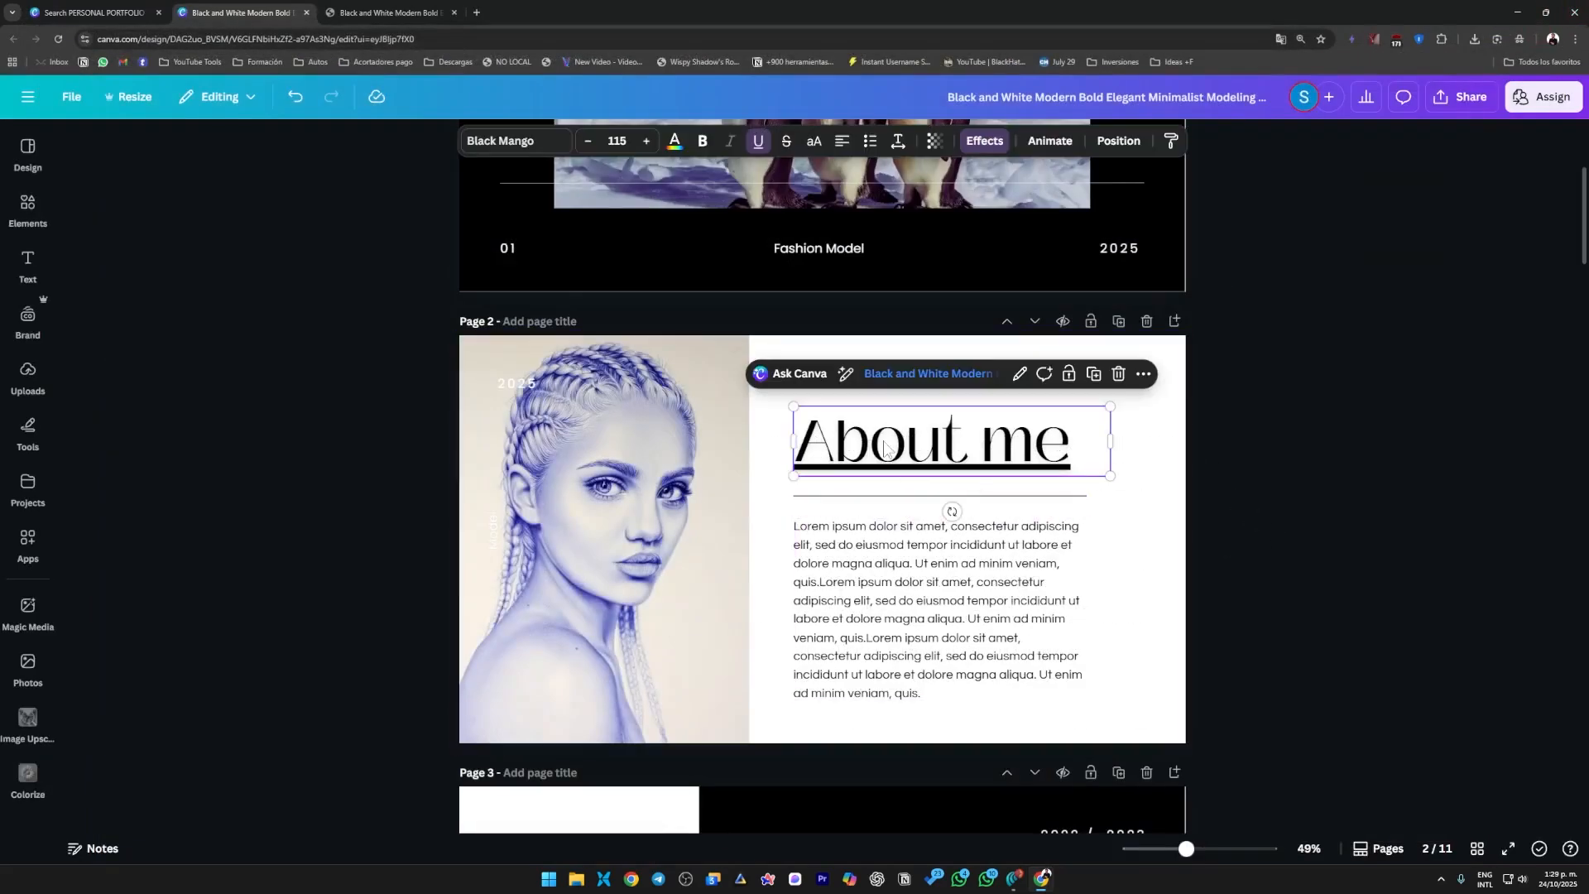
click(1448, 357)
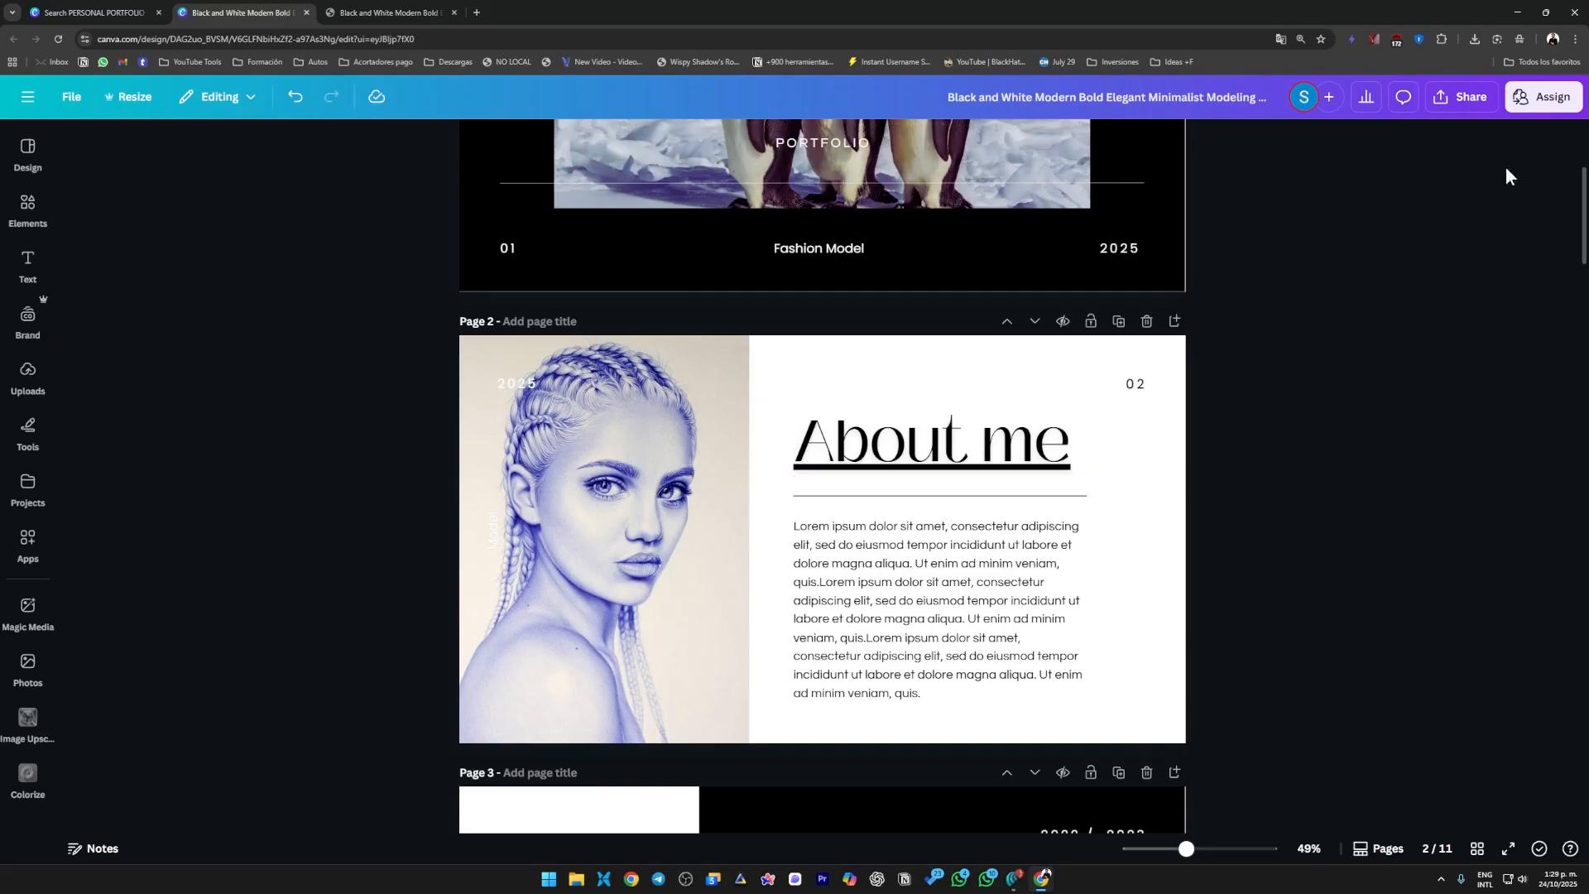
click(1527, 105)
click(1458, 427)
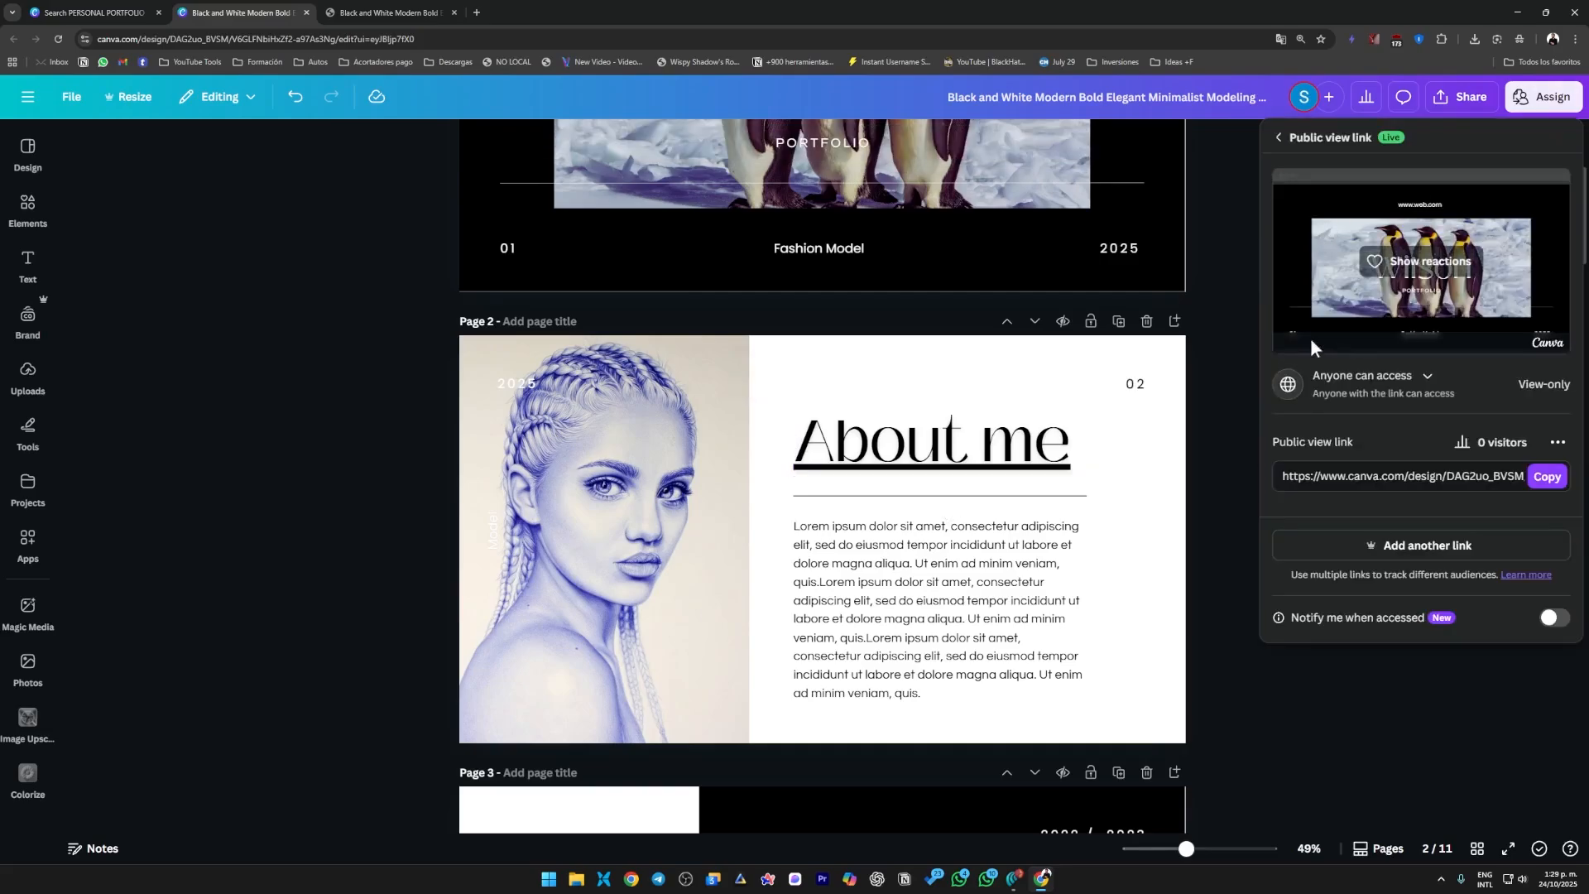
click(1546, 477)
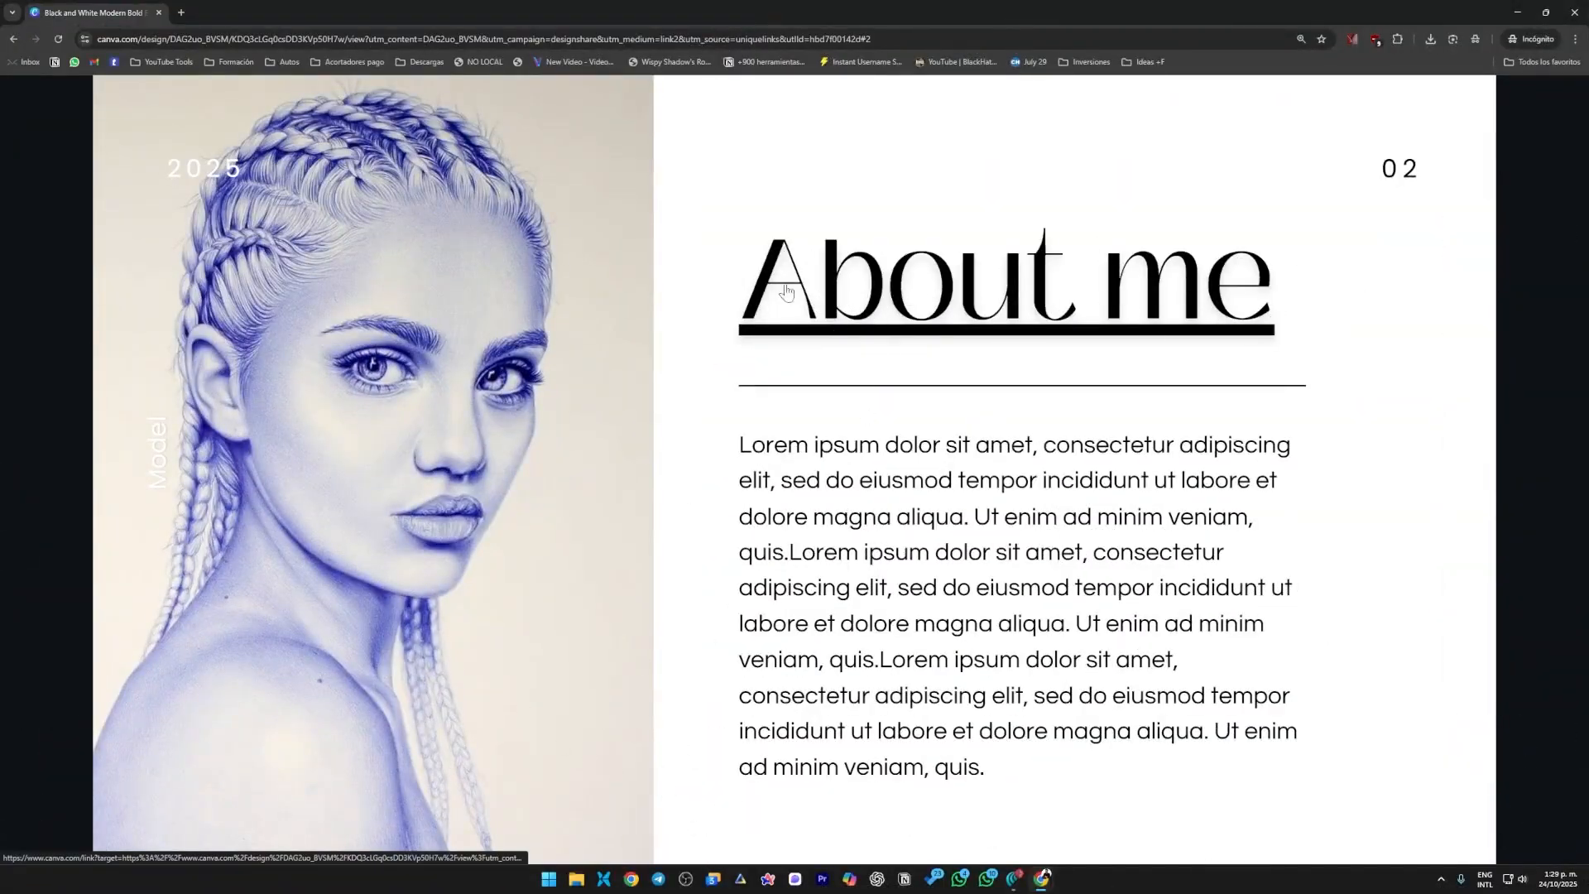
Test the "About me" heading's link in the incognito shared view, close its tab, page through the portfolio and close the window.
click(889, 288)
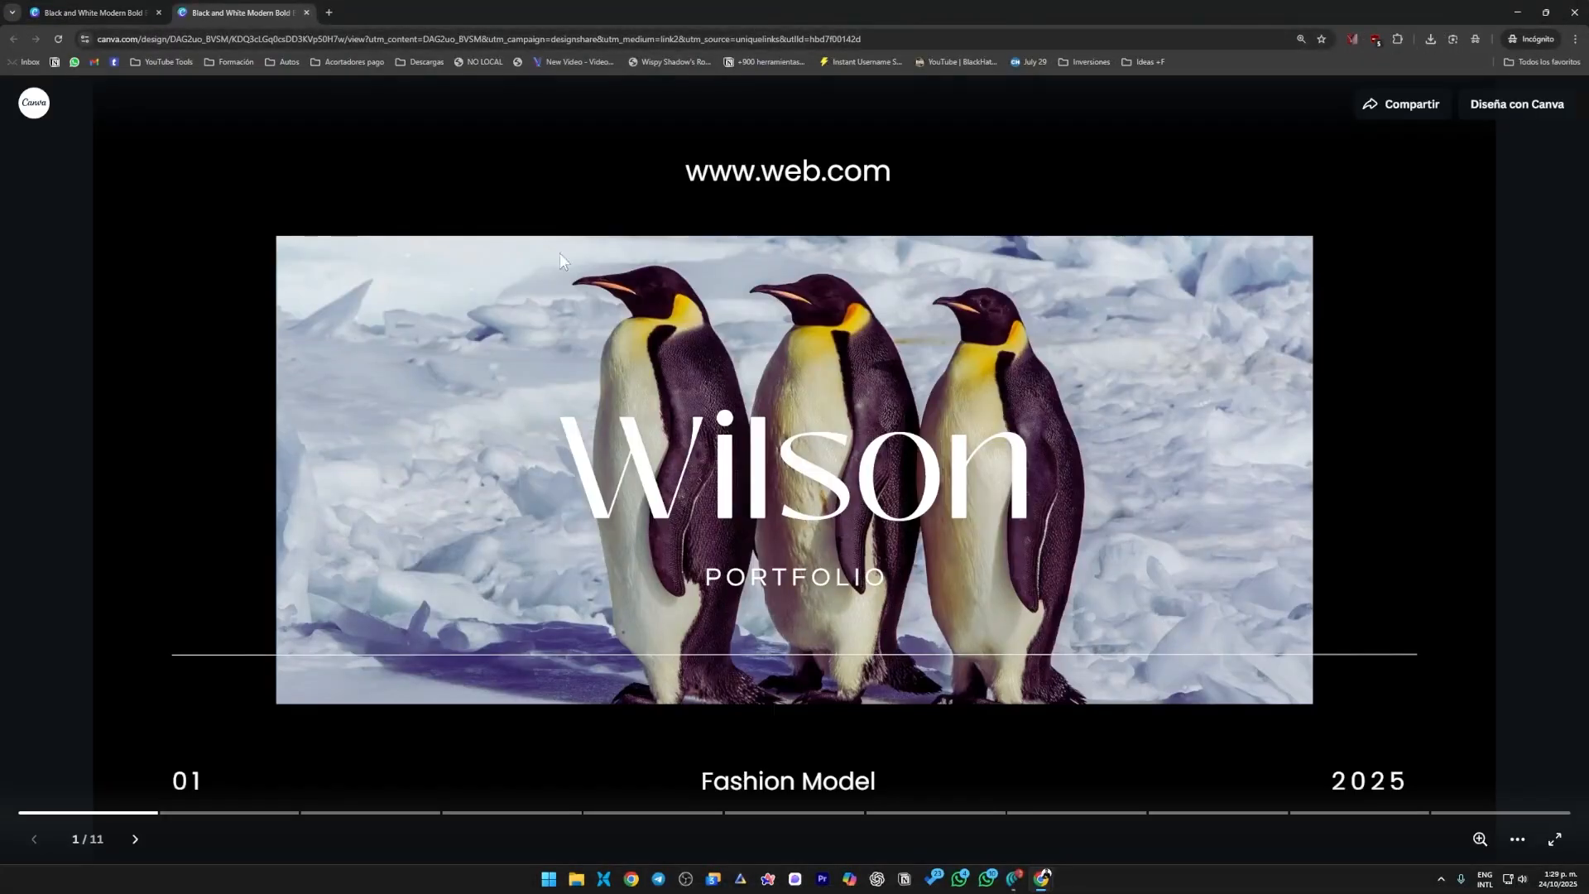
click(305, 12)
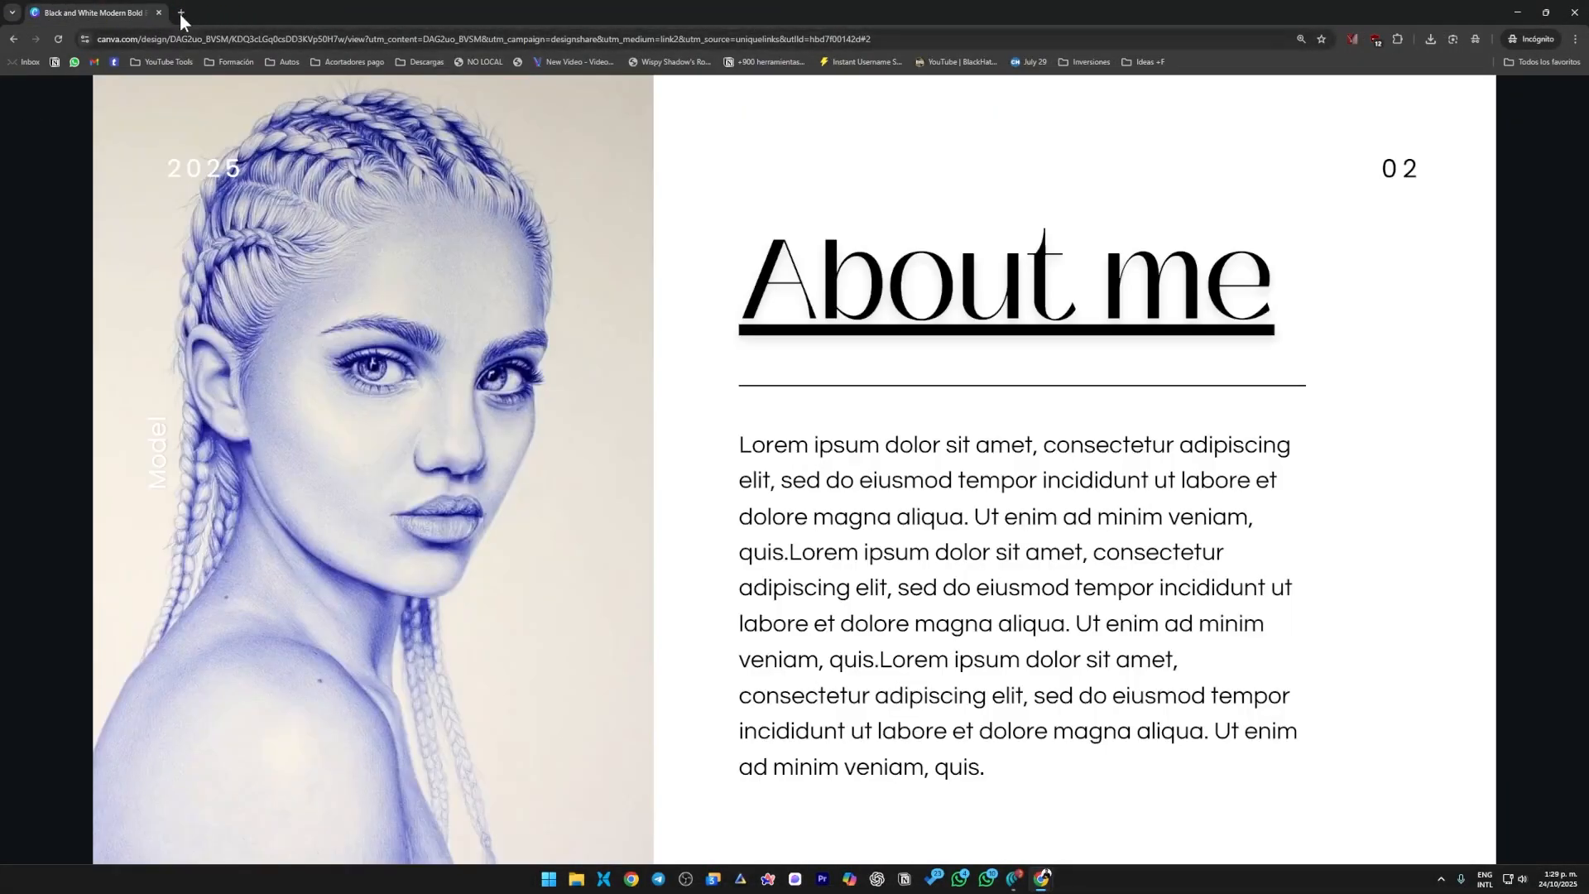
click(1363, 541)
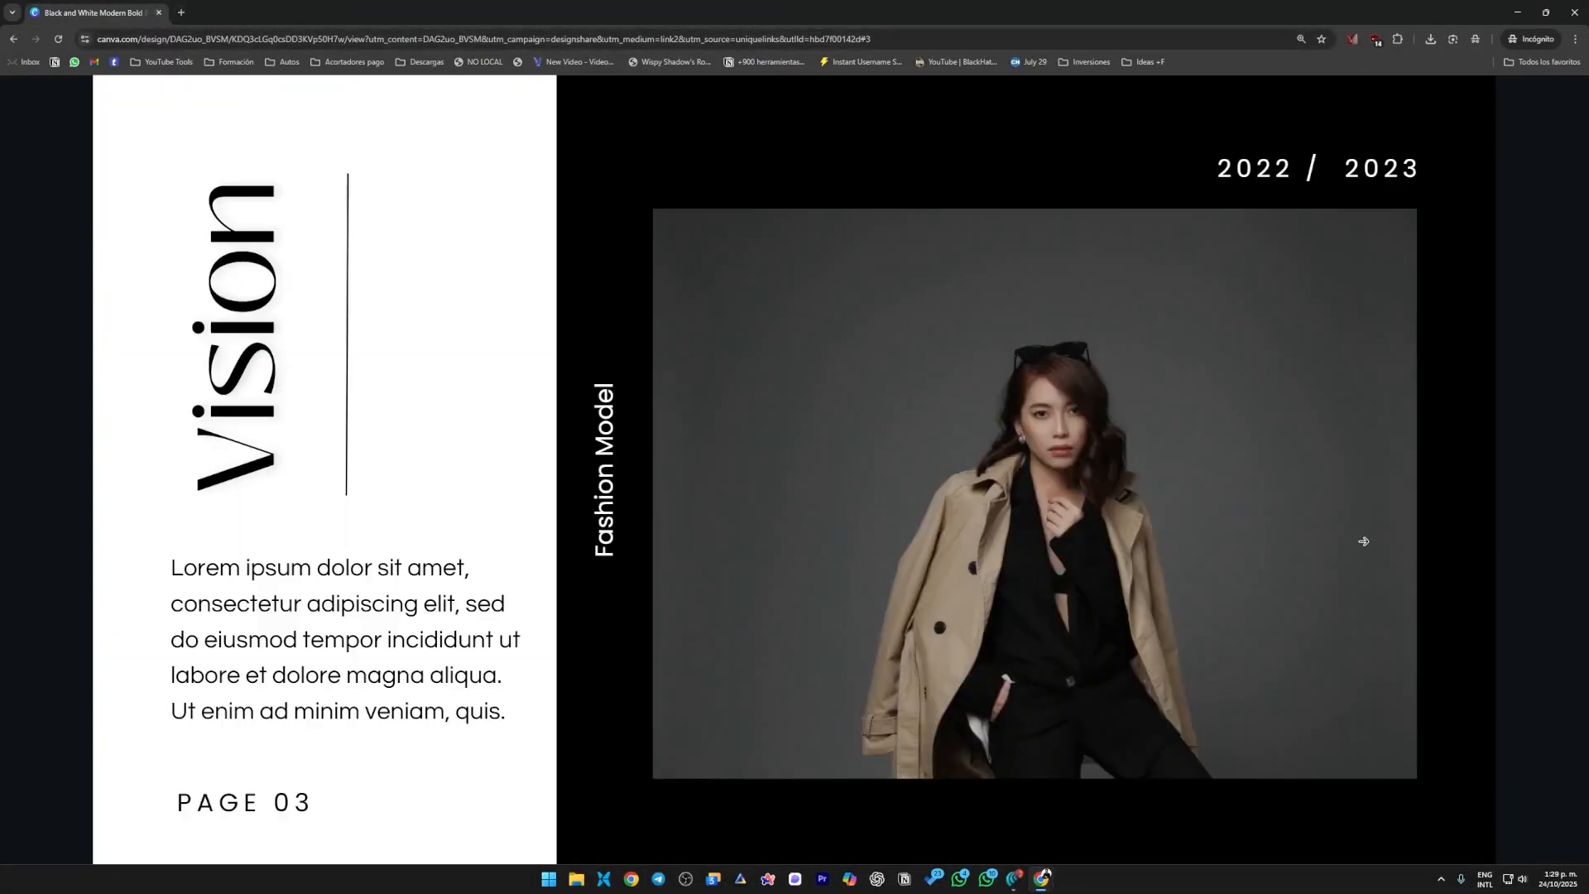
click(1385, 438)
click(140, 458)
click(1353, 531)
click(1314, 561)
click(103, 408)
click(103, 408)
click(104, 408)
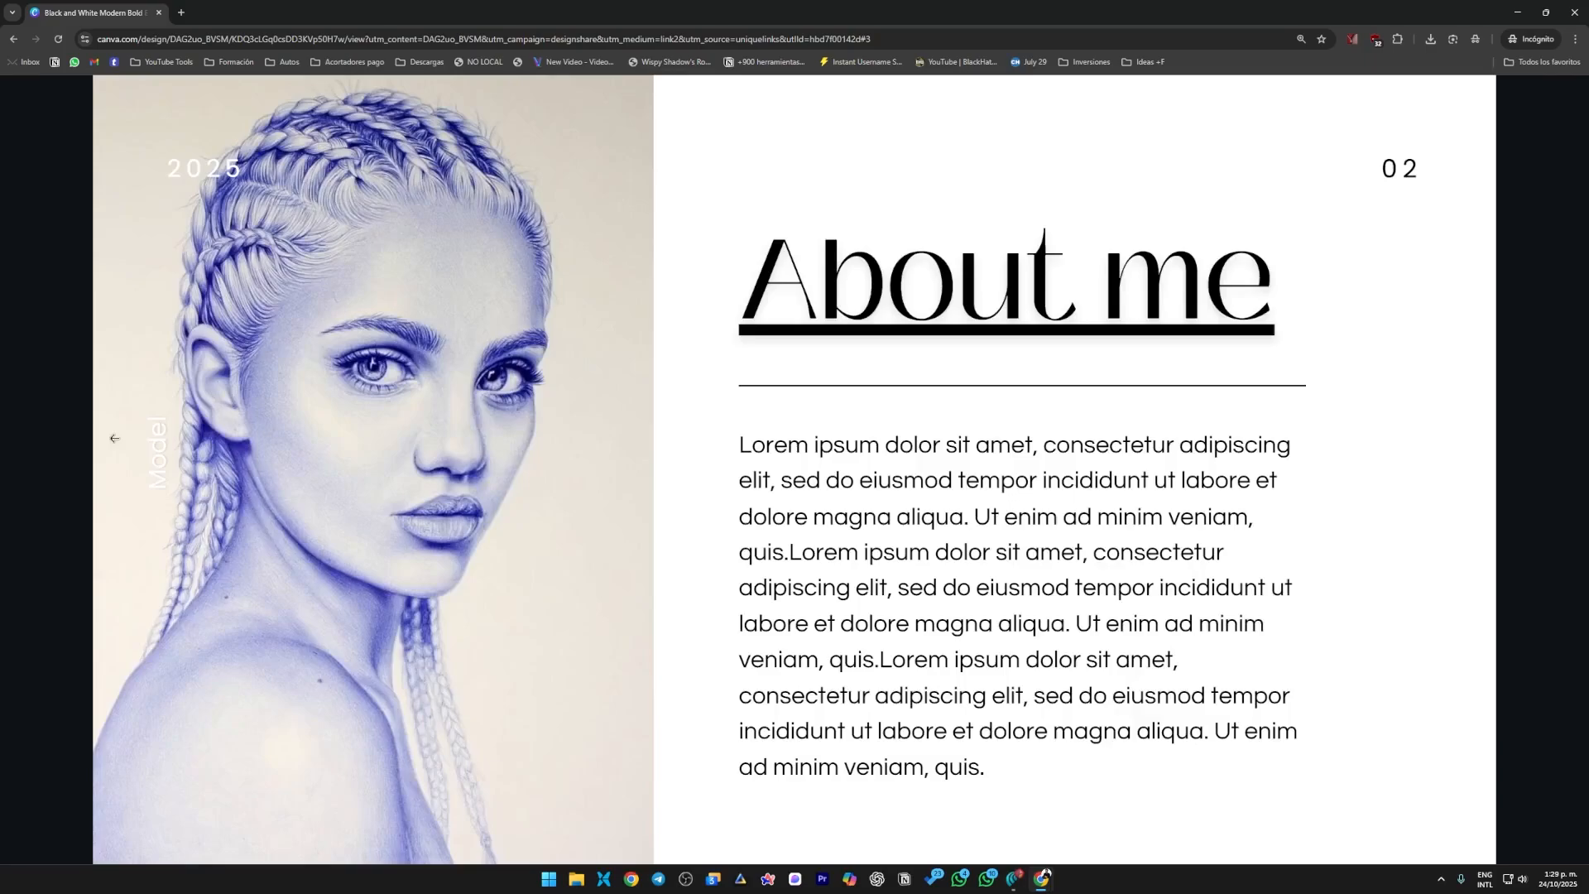
click(115, 437)
click(1575, 13)
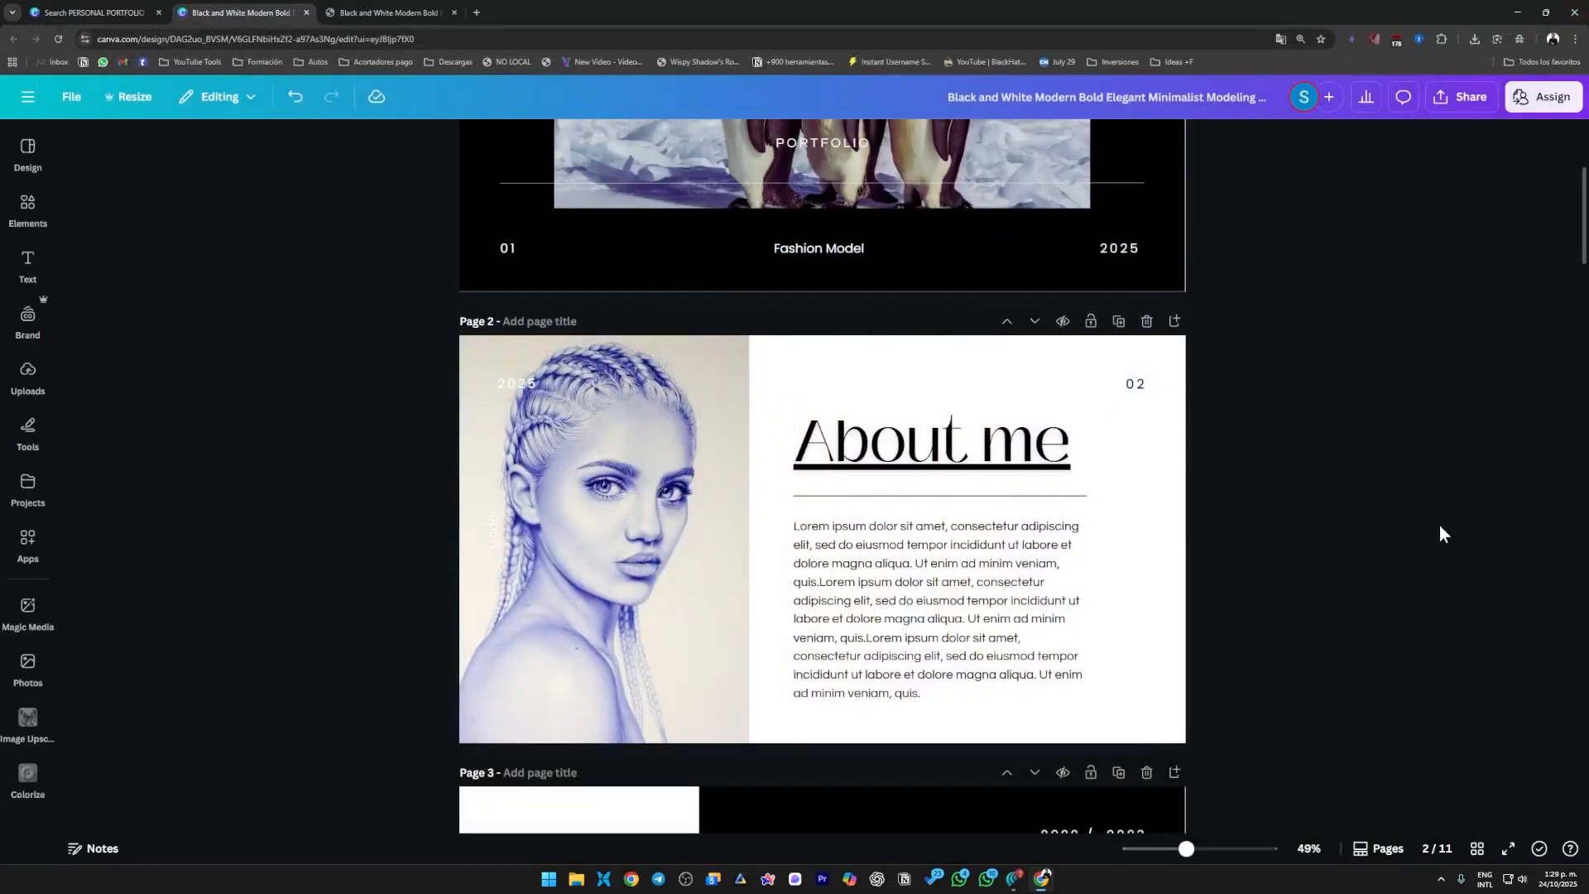
Try hiding page 3 and page 4 of the design, unhiding each one again.
scroll(1167, 453, up, 1)
scroll(1167, 459, down, 5)
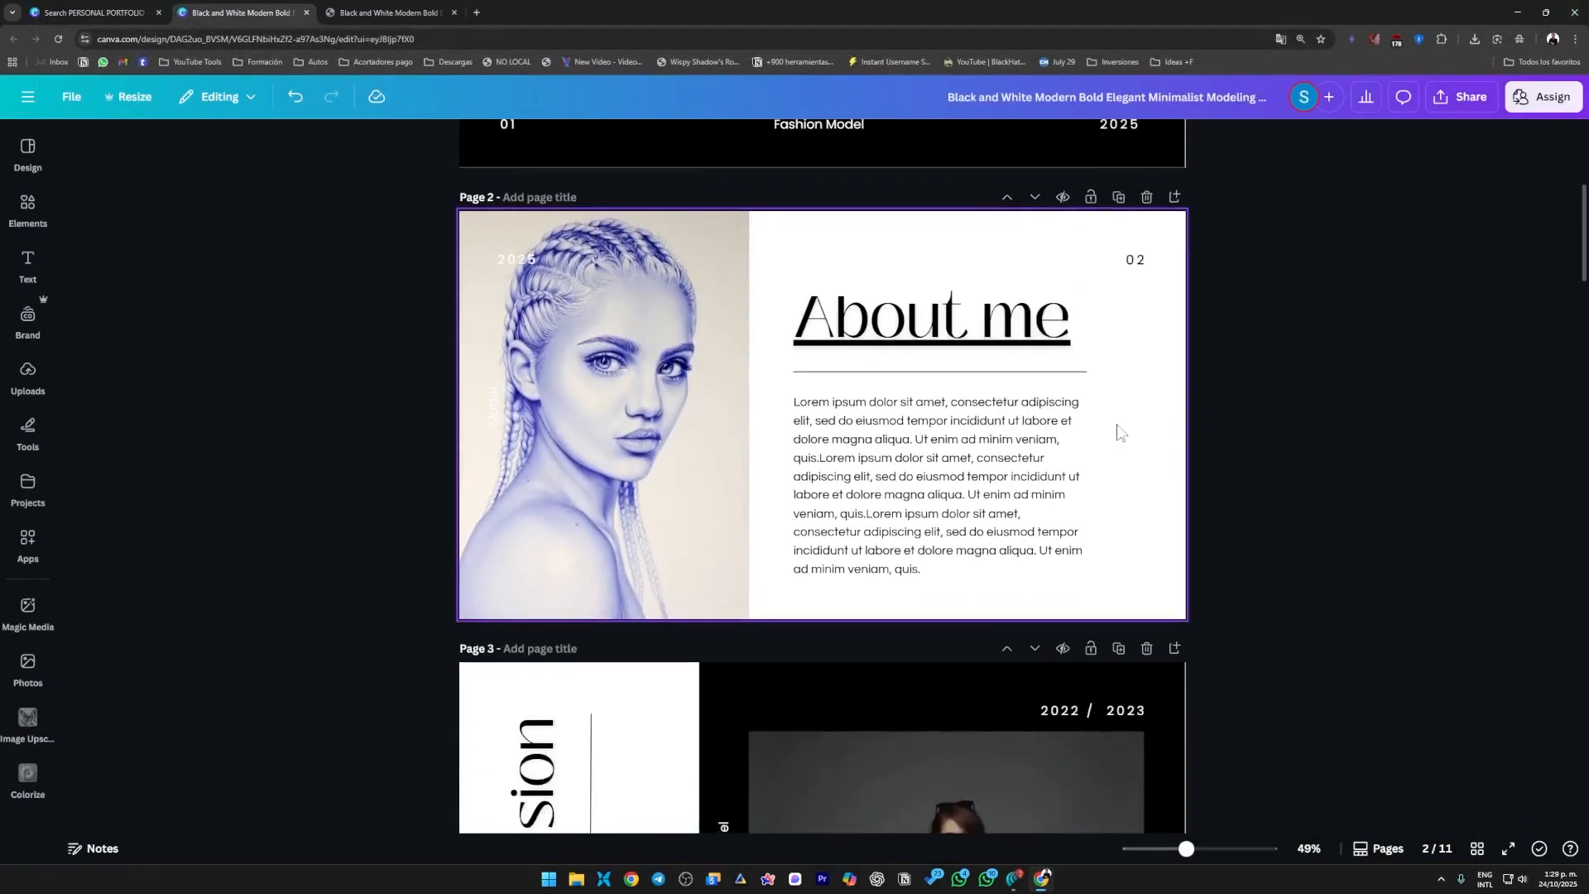
click(1063, 400)
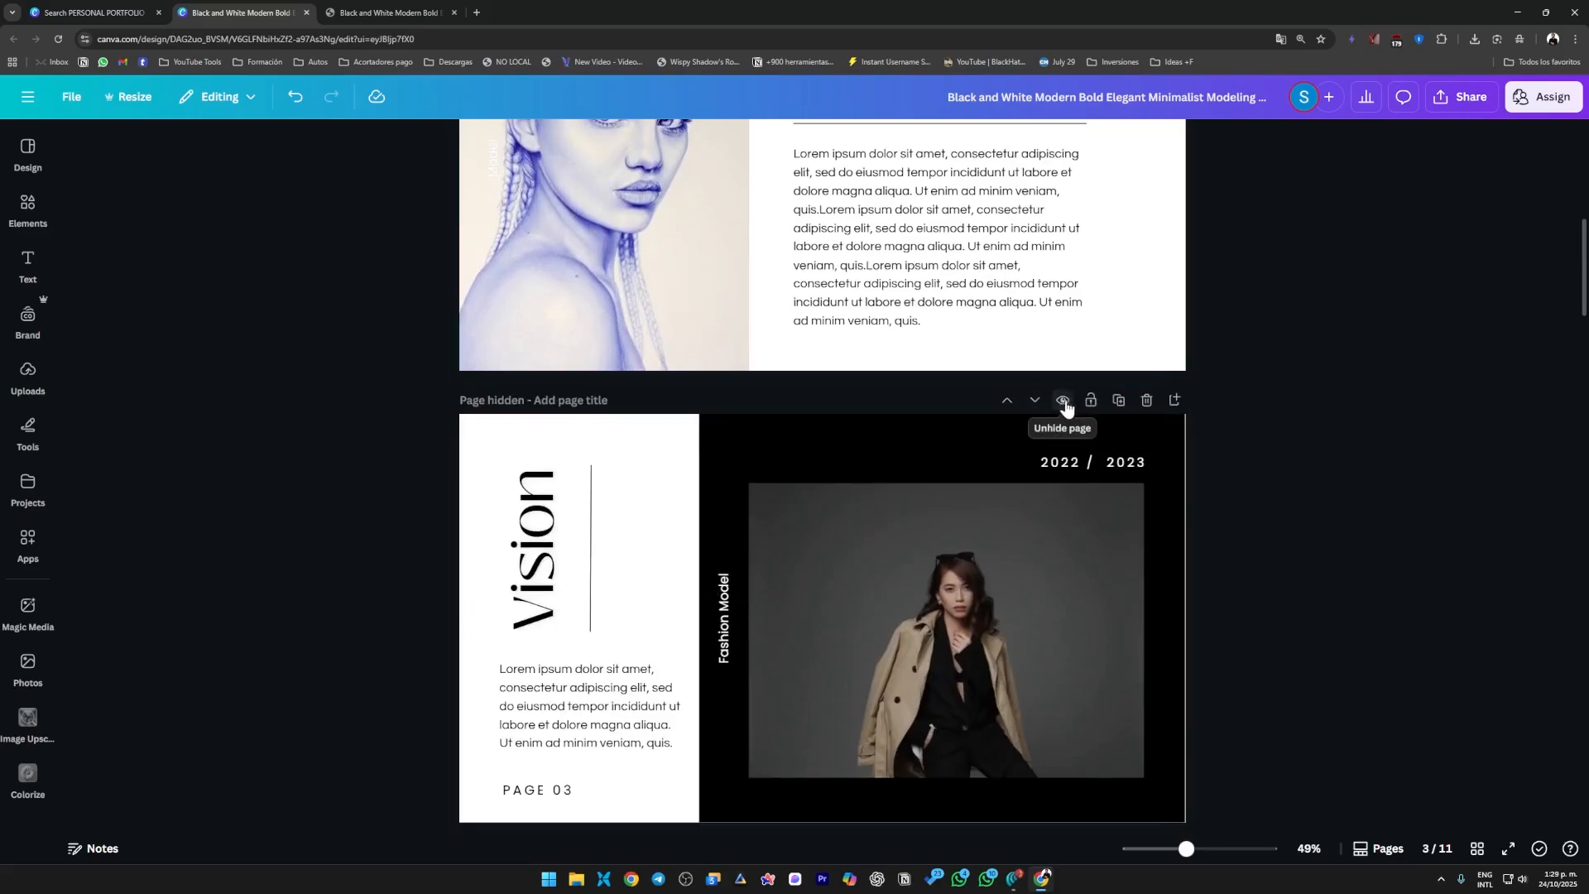
click(1063, 401)
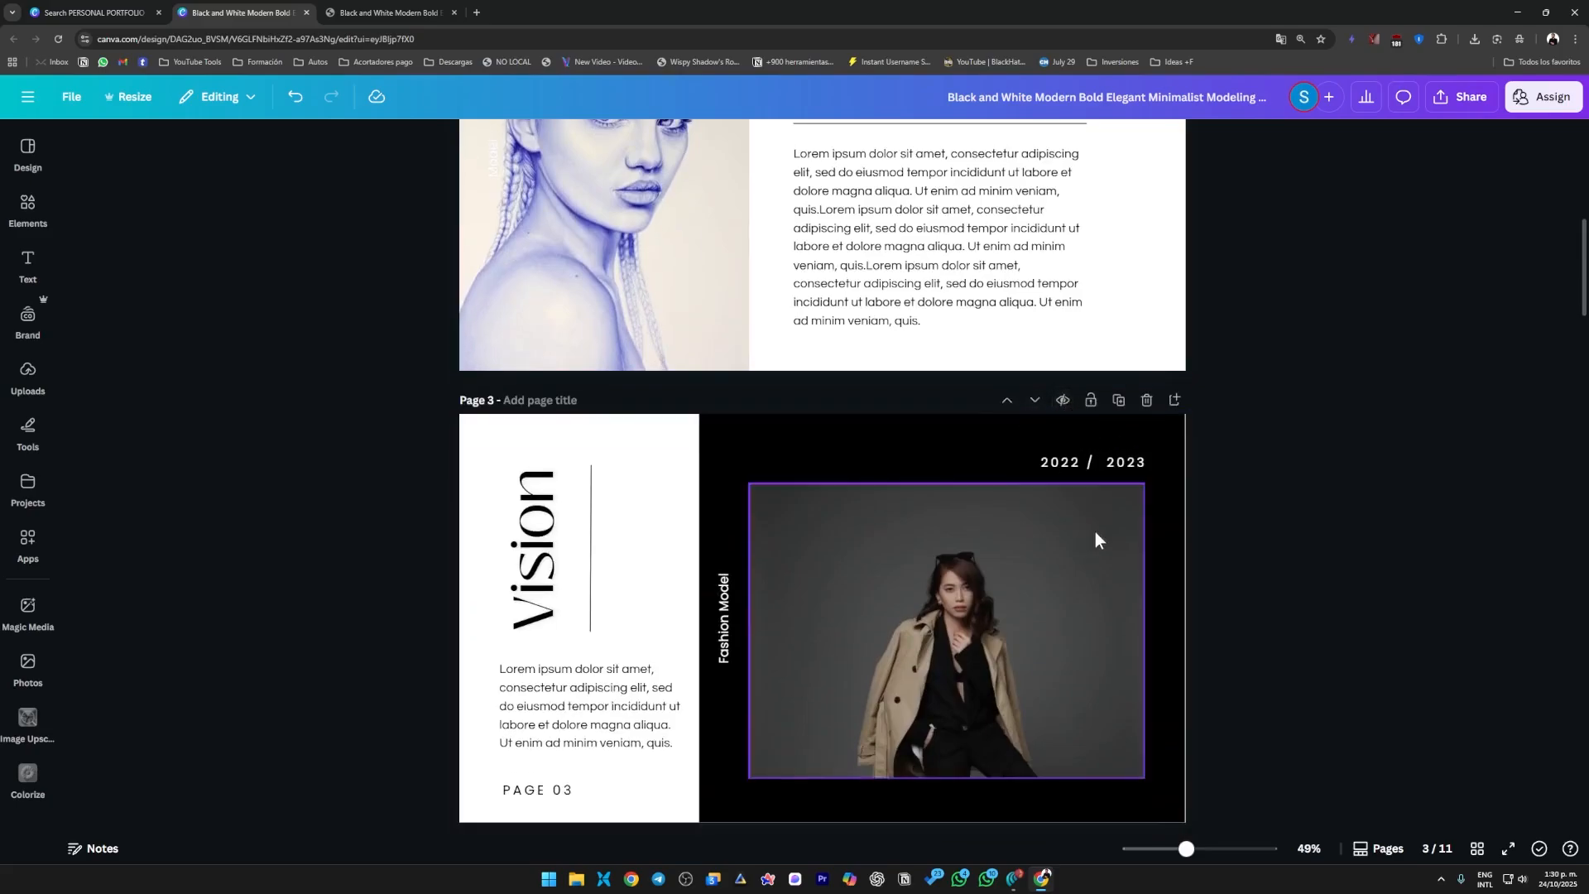
scroll(1076, 522, down, 4)
scroll(1064, 567, down, 4)
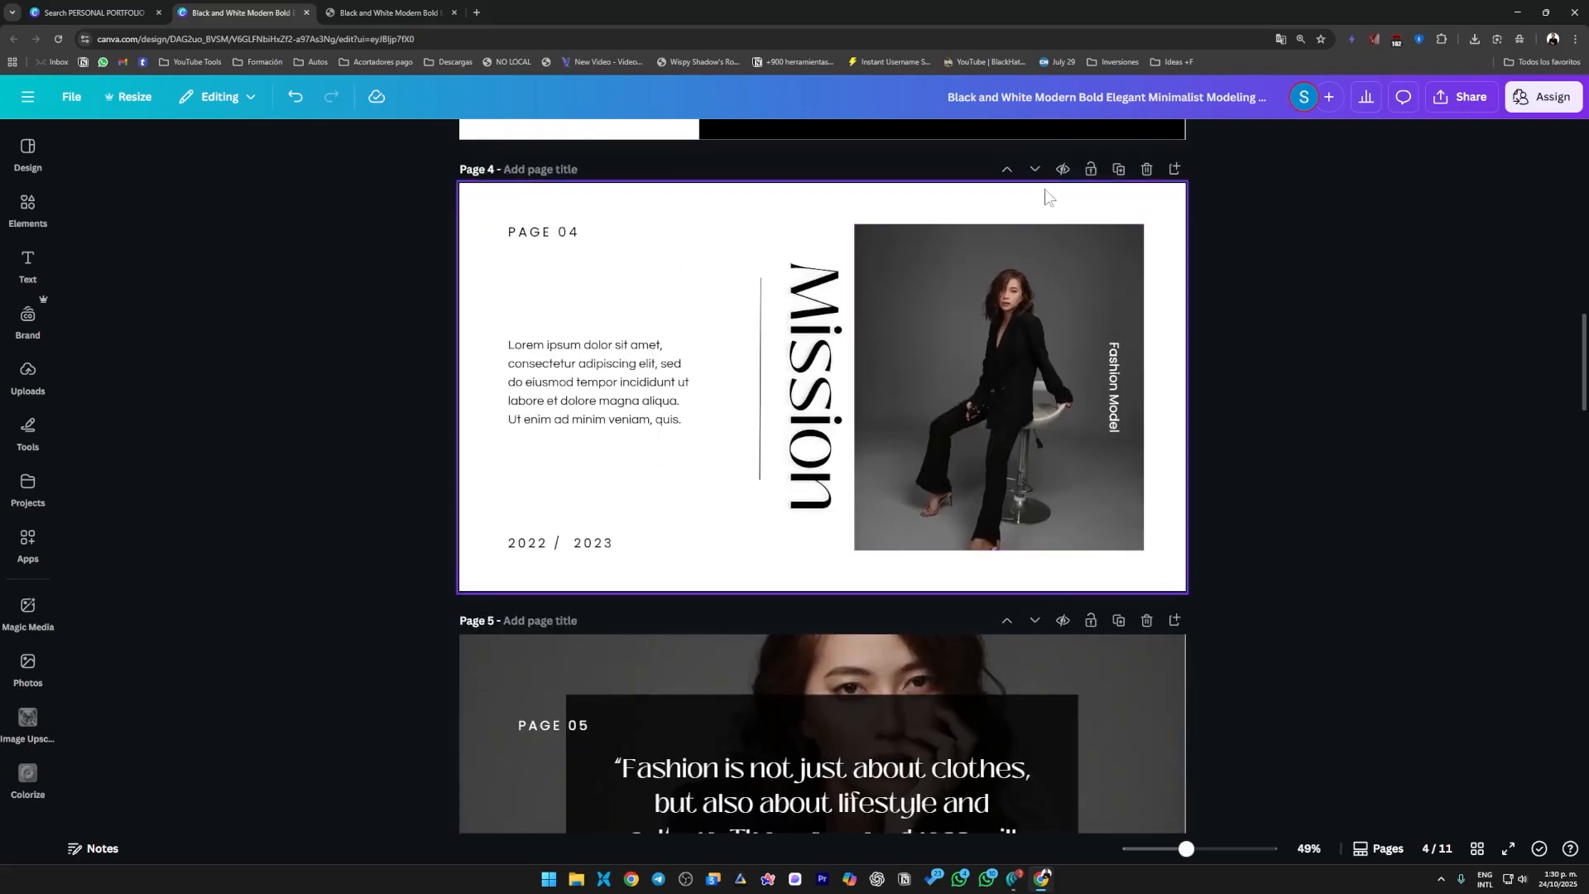
click(1063, 171)
click(1062, 171)
Go back to the cover page and reopen the design's public view link settings.
scroll(1318, 532, up, 1)
scroll(1324, 463, up, 10)
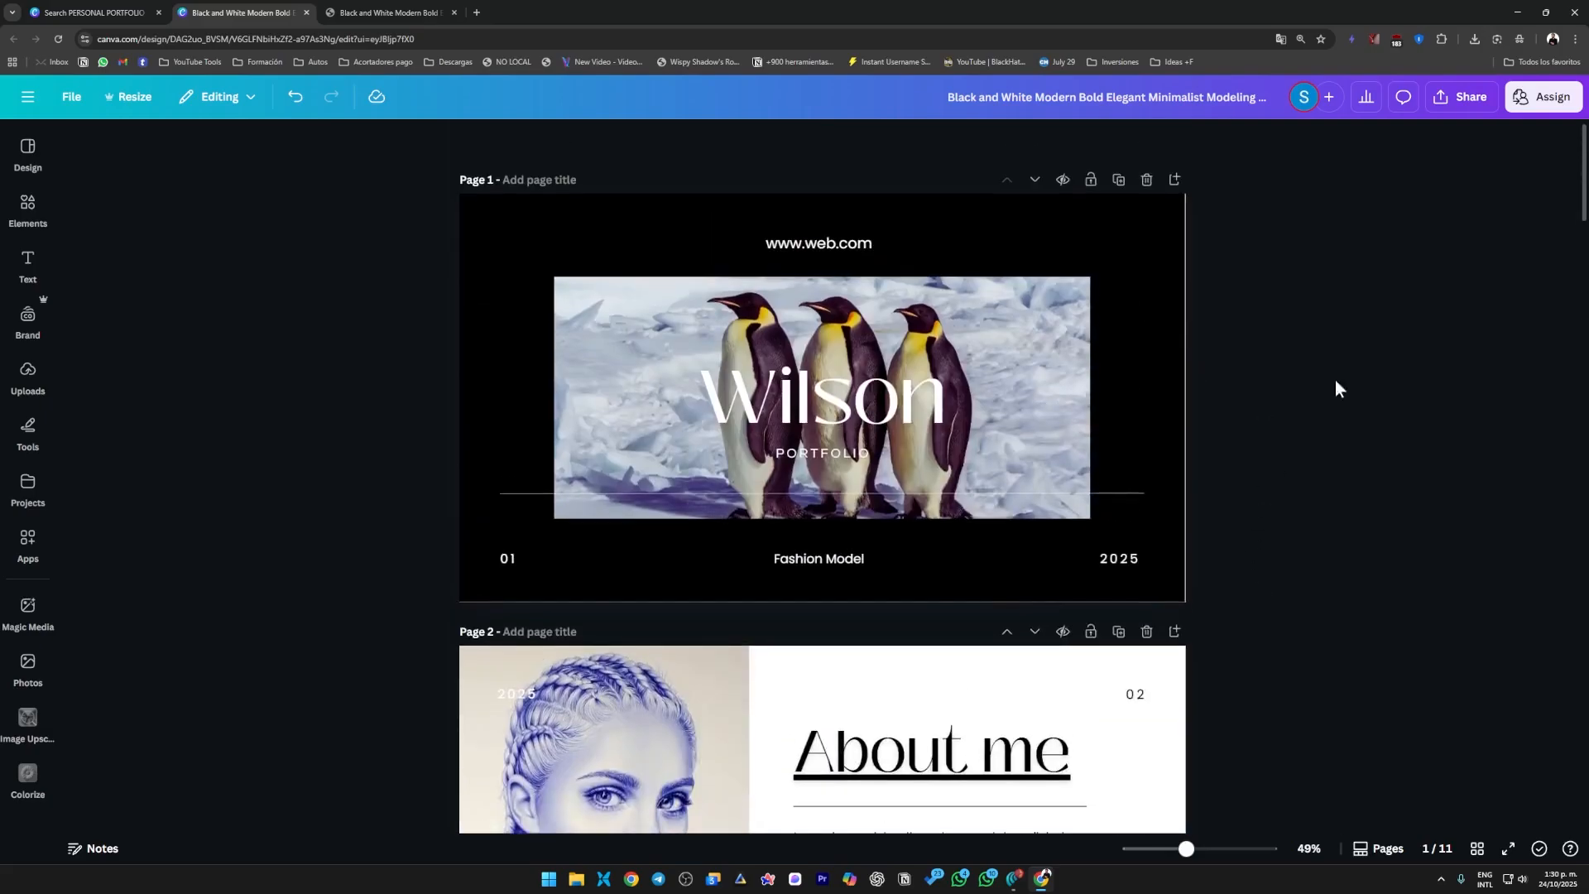
click(1532, 111)
click(1330, 461)
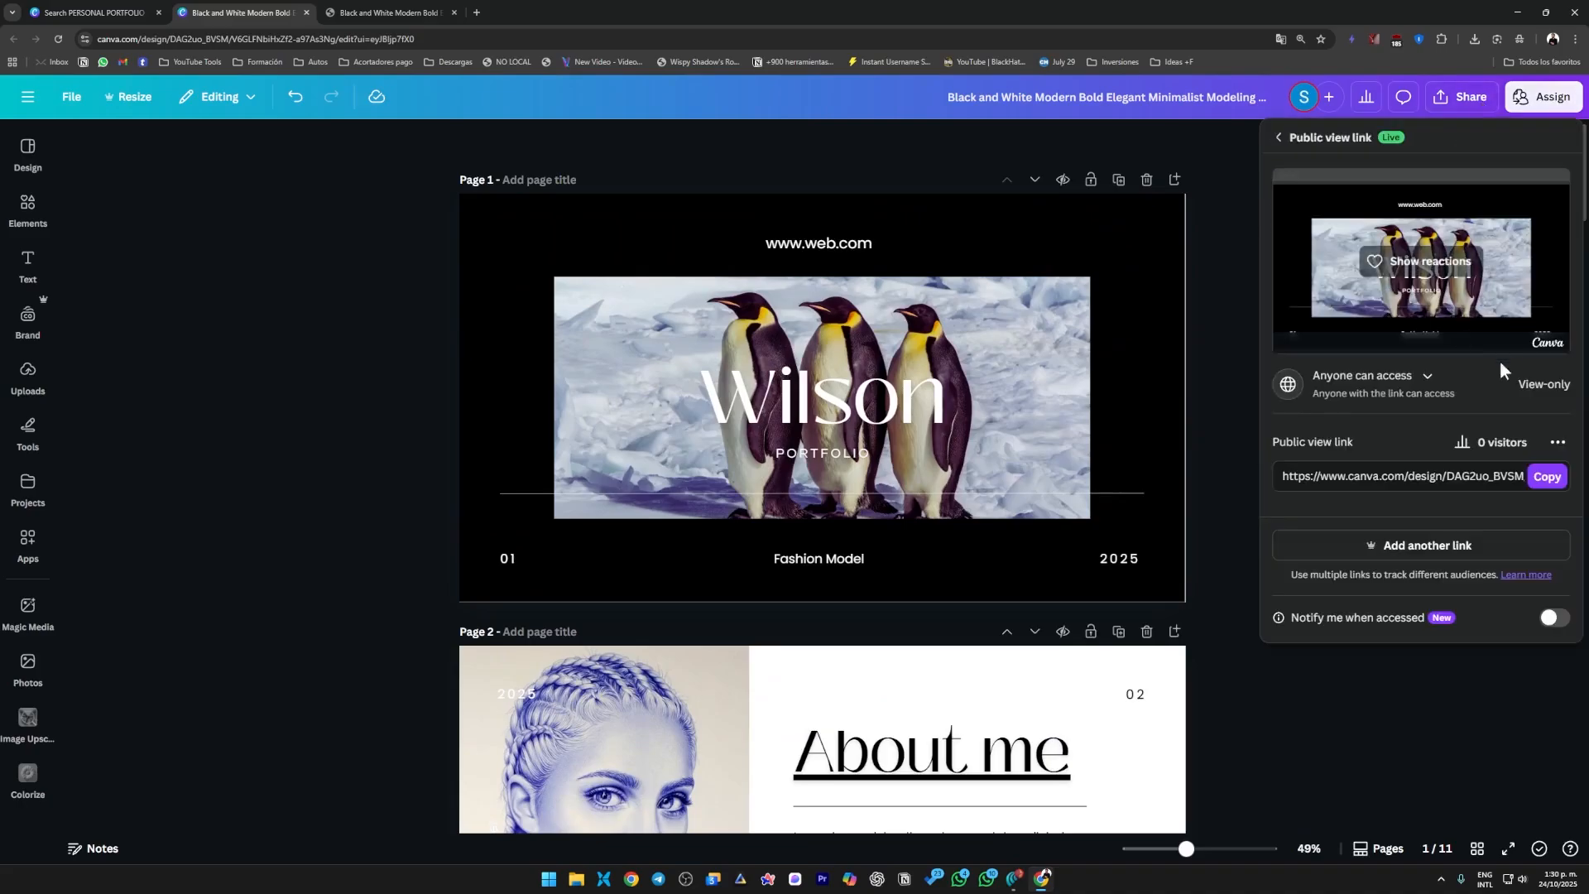